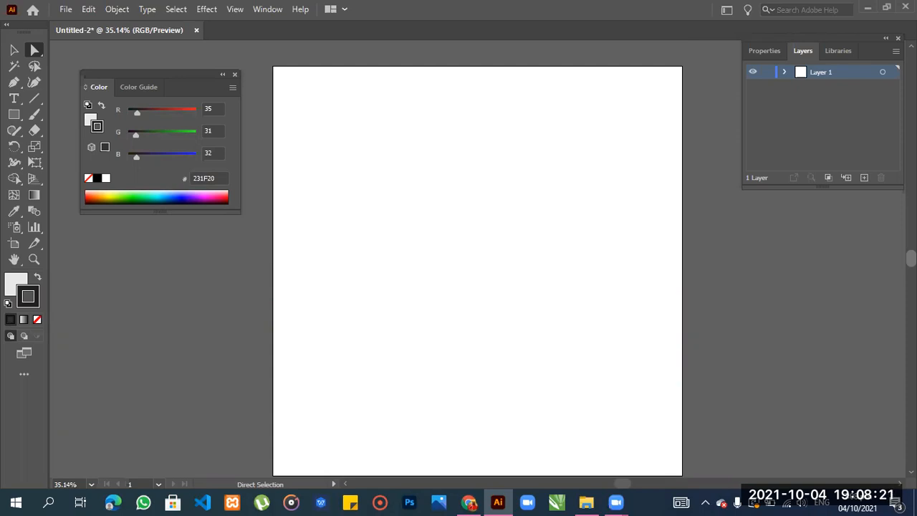
- Place the floating Layers and Color panels one below the other beside the artboard, leaving the artboard clear
left_click_drag(865, 43, 847, 54)
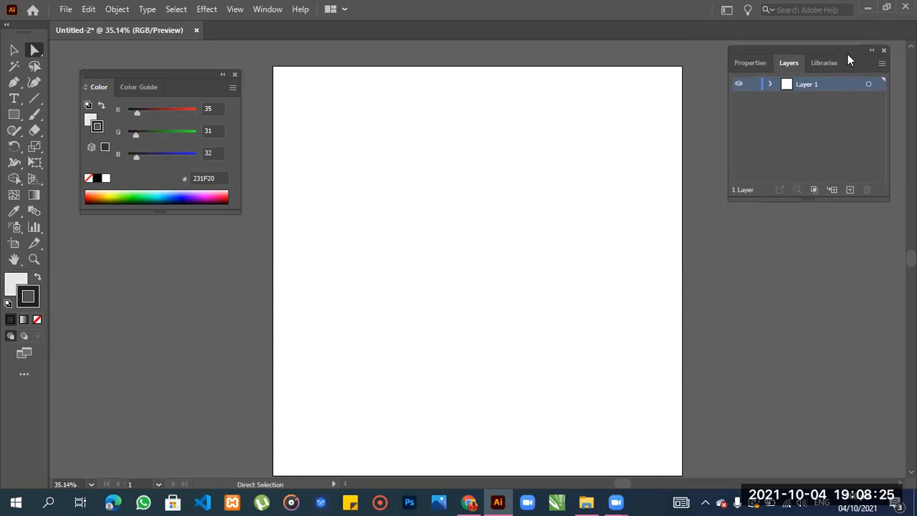
left_click_drag(175, 72, 827, 229)
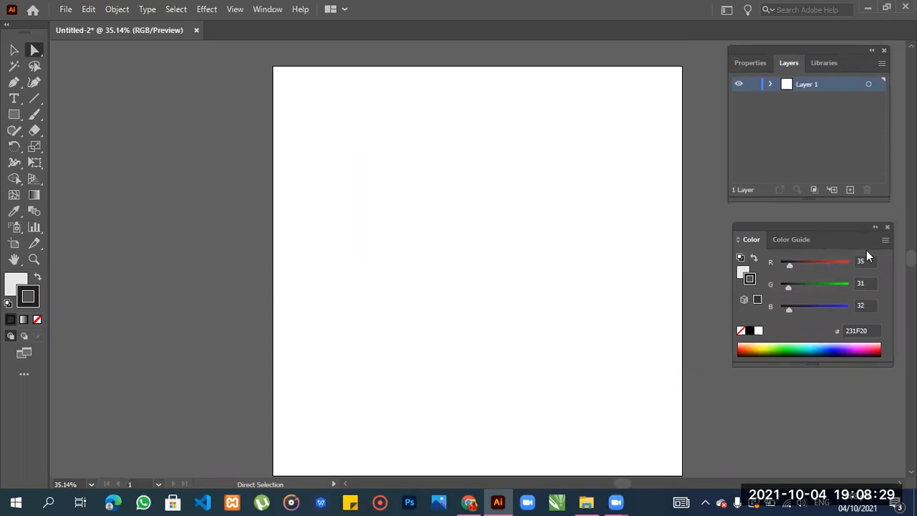
left_click_drag(911, 258, 910, 259)
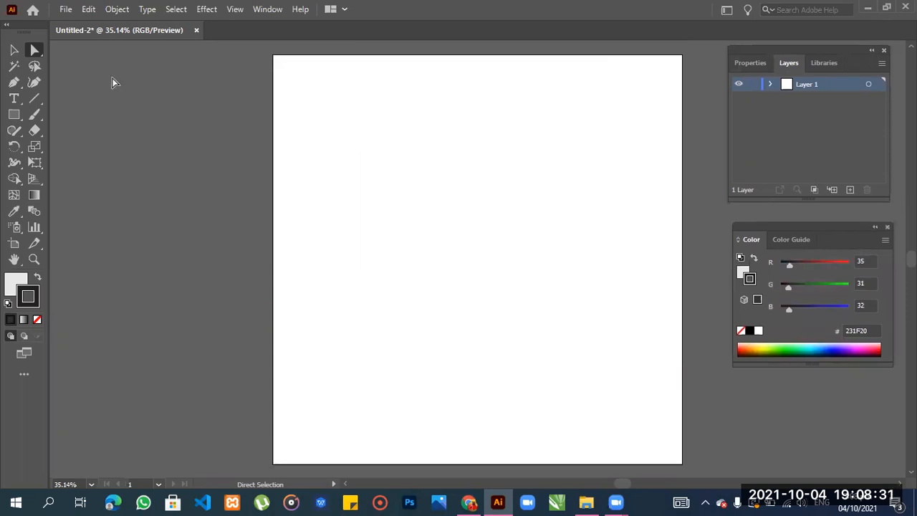
- Open the owl image download (11).png from Downloads and move it into the Untitled-2 document
left_click(68, 9)
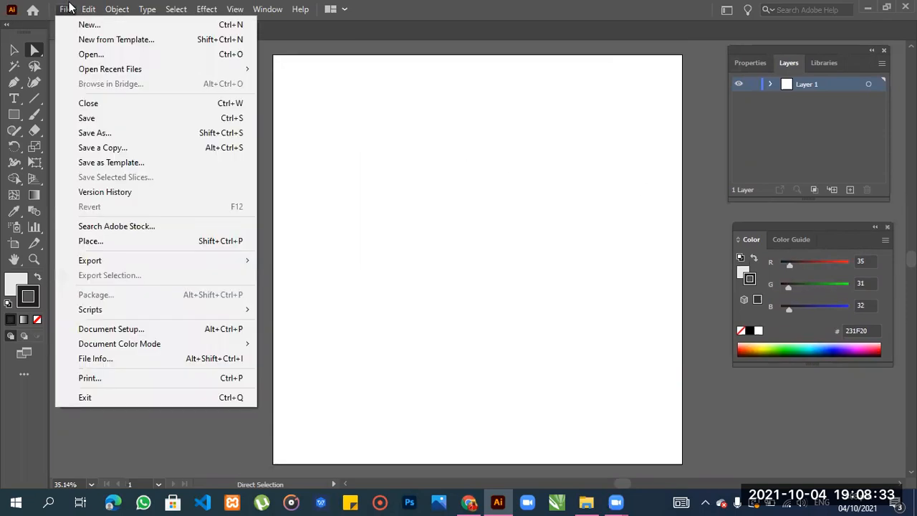
left_click(114, 53)
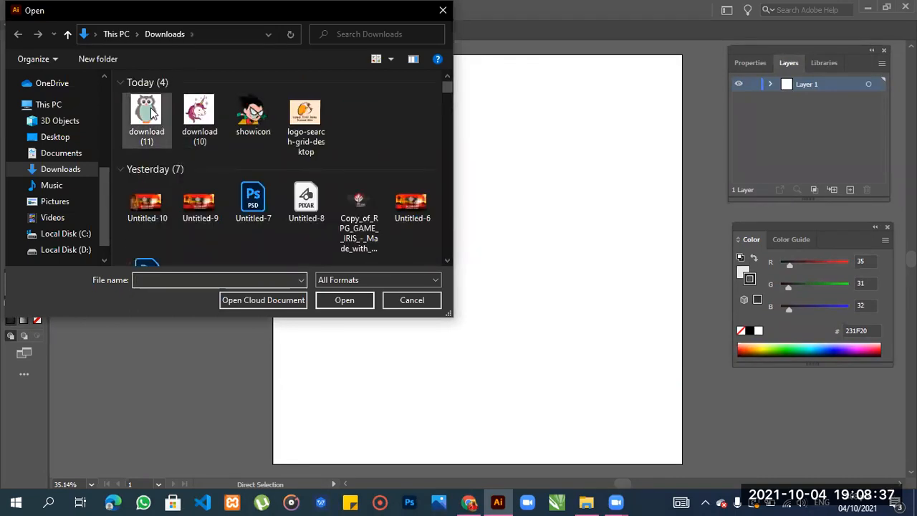
left_click(152, 109)
left_click(339, 300)
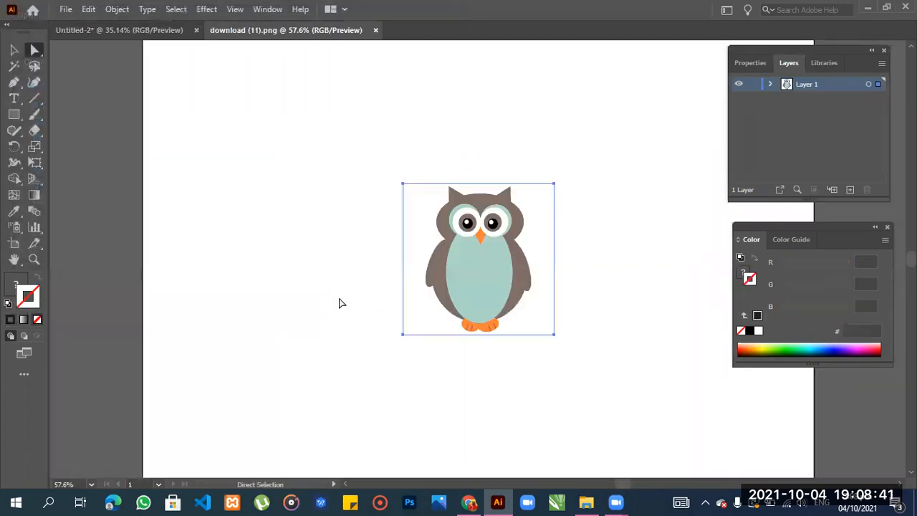
left_click_drag(493, 252, 416, 196)
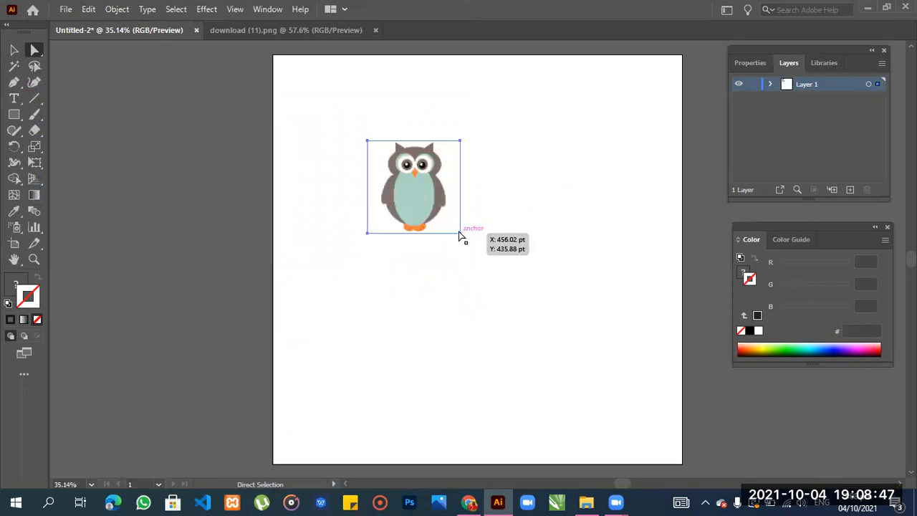
- Enlarge the owl image to fill most of the artboard, centre it, and deselect it
left_click(14, 49)
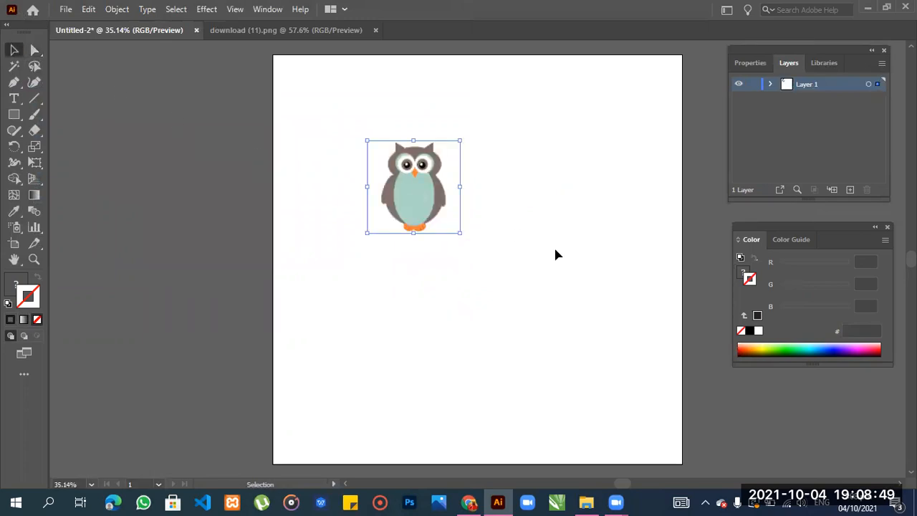
left_click_drag(462, 234, 655, 422)
left_click_drag(503, 309, 464, 302)
mouse_move(332, 135)
left_mouse_down()
mouse_move(305, 115)
mouse_move(334, 123)
mouse_move(326, 121)
left_mouse_up()
left_click_drag(449, 249, 446, 245)
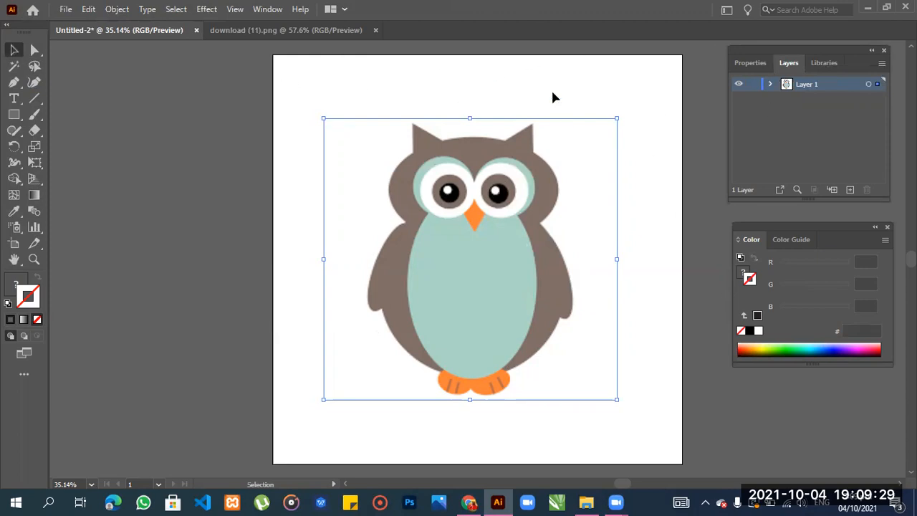
left_click(286, 100)
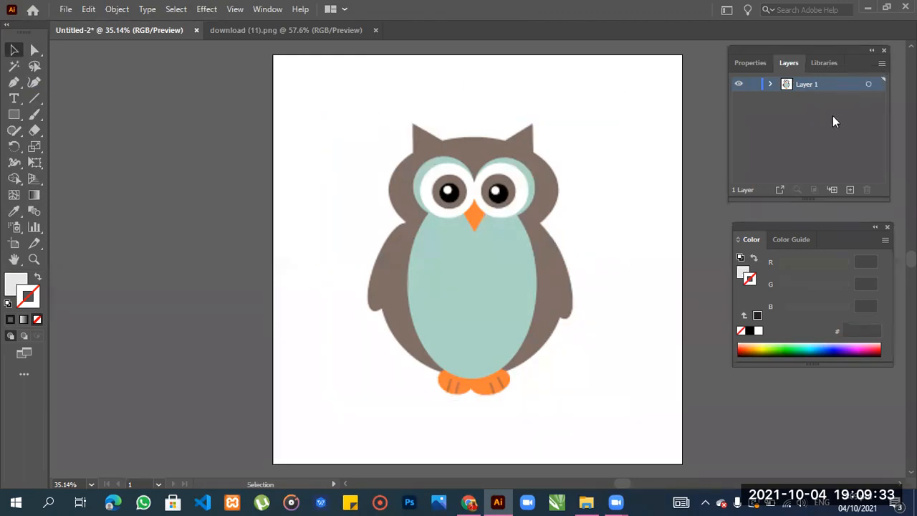
- Lock Layer 1 with the owl image and create a new layer above it
left_click(751, 86)
left_click(848, 188)
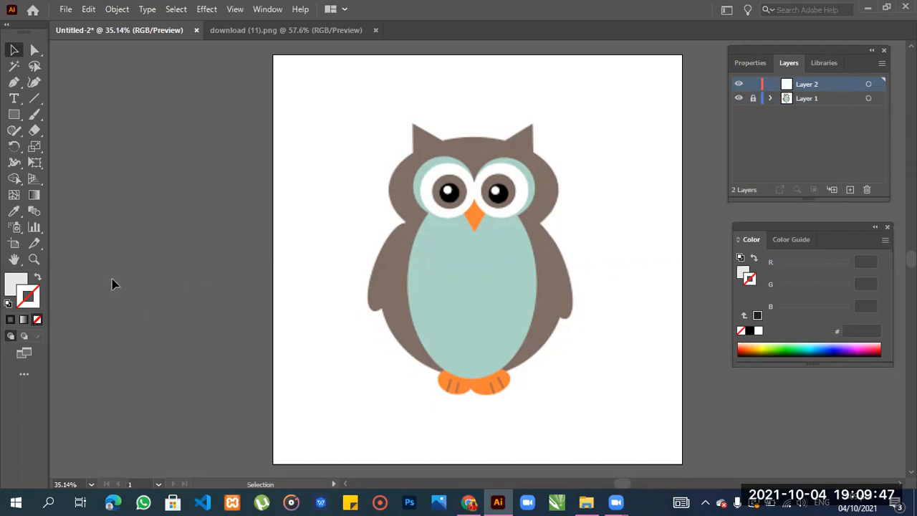
left_click(14, 259)
left_click_drag(441, 167, 411, 179)
left_click(36, 259)
left_click(445, 244)
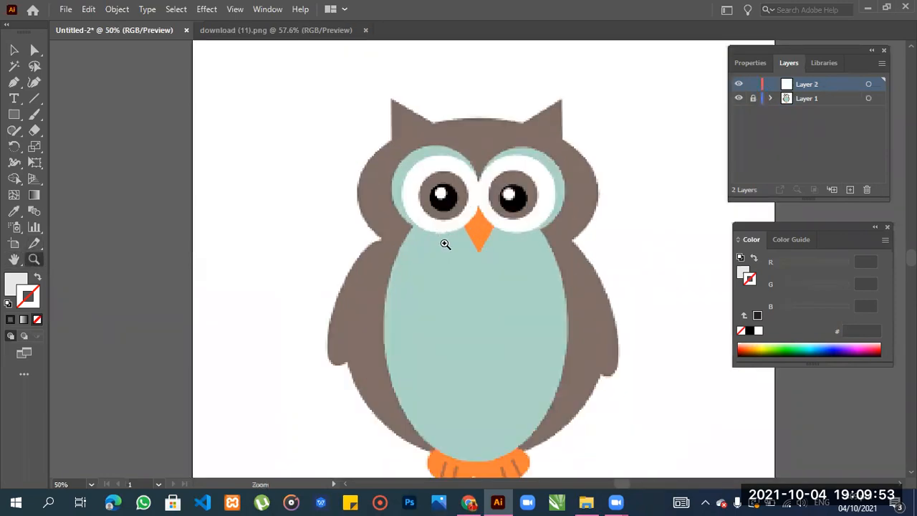
left_click(445, 244)
left_click_drag(493, 199, 460, 245)
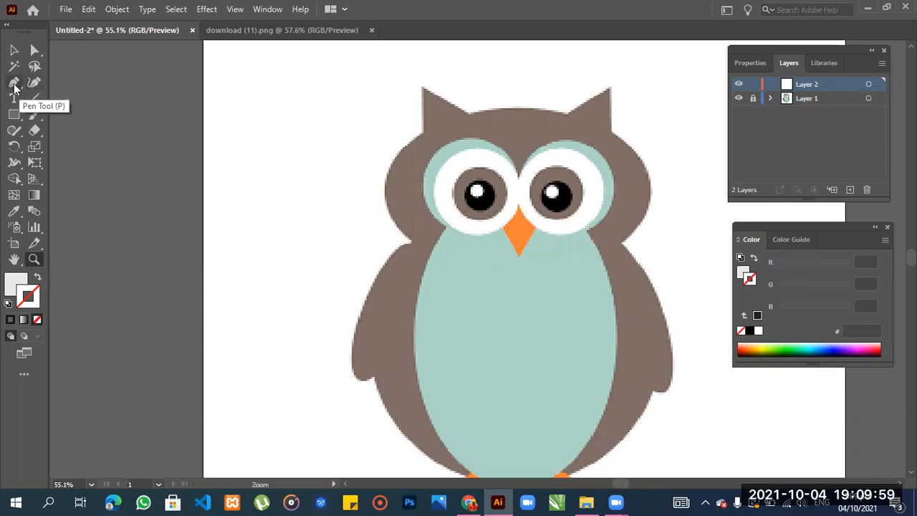
- Try to trace the owl's left ear and the top of its head with the Pen tool
left_click_drag(15, 84, 78, 87)
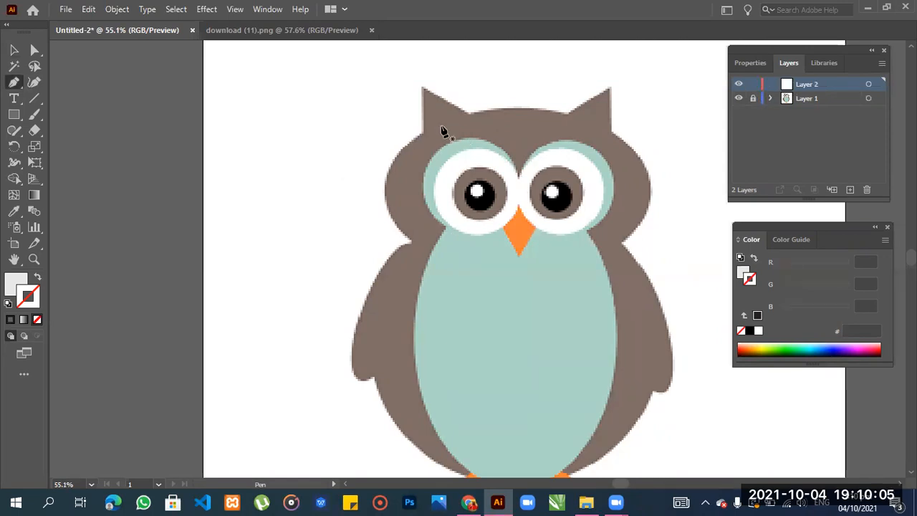
left_click(422, 133)
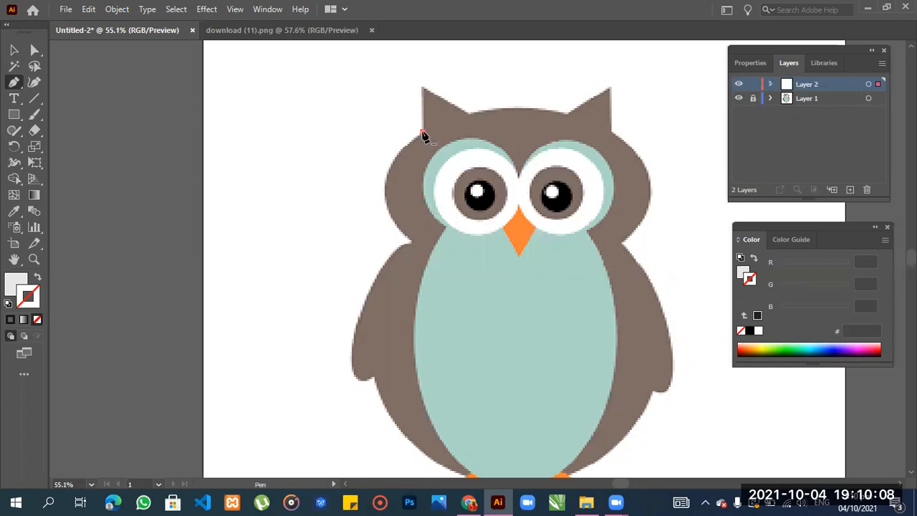
left_click(422, 87)
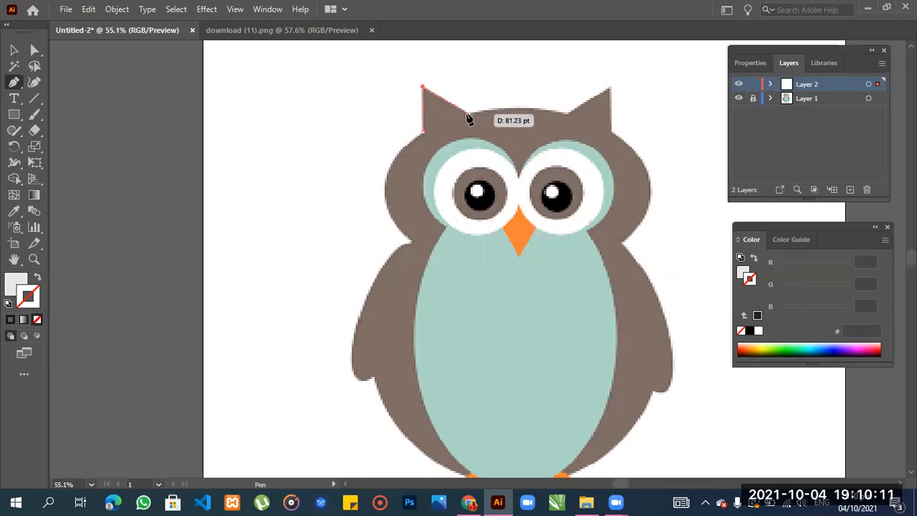
left_click(468, 116)
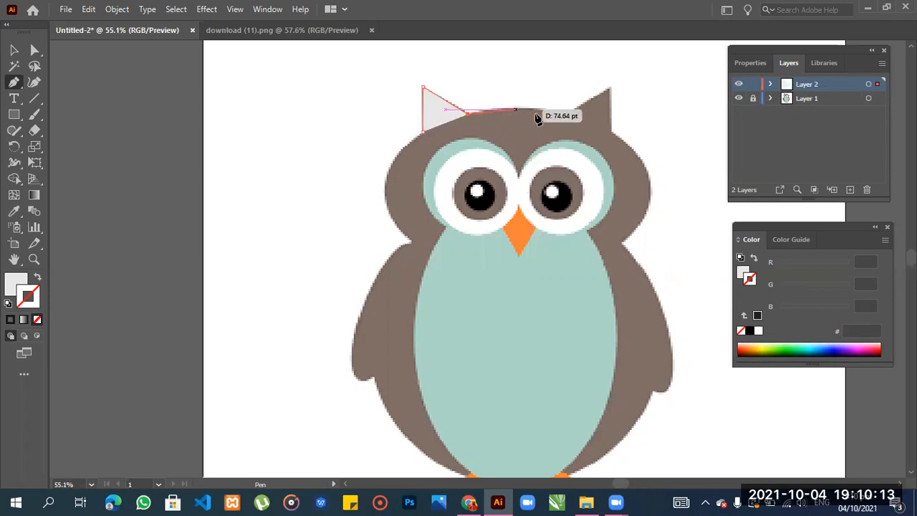
mouse_move(567, 116)
left_mouse_down()
mouse_move(581, 130)
mouse_move(606, 132)
mouse_move(501, 128)
mouse_move(548, 131)
mouse_move(530, 136)
mouse_move(571, 116)
left_mouse_up()
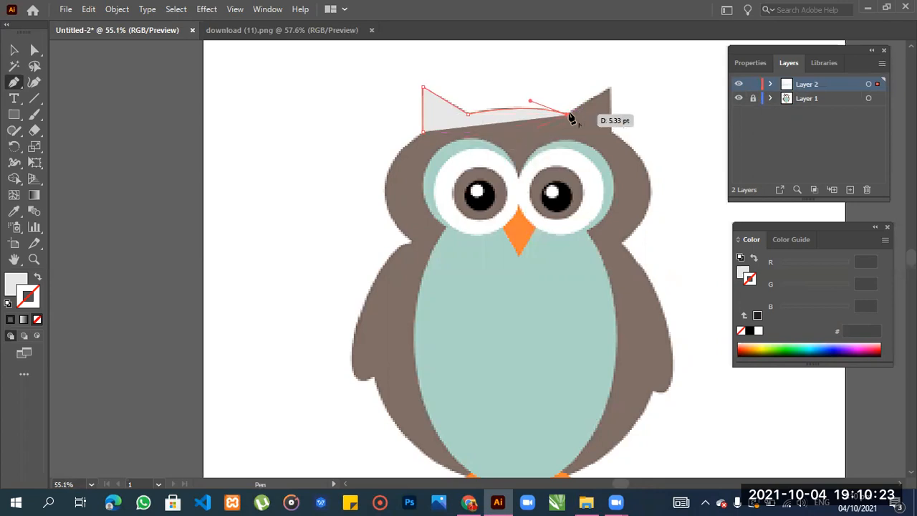
left_click(467, 115)
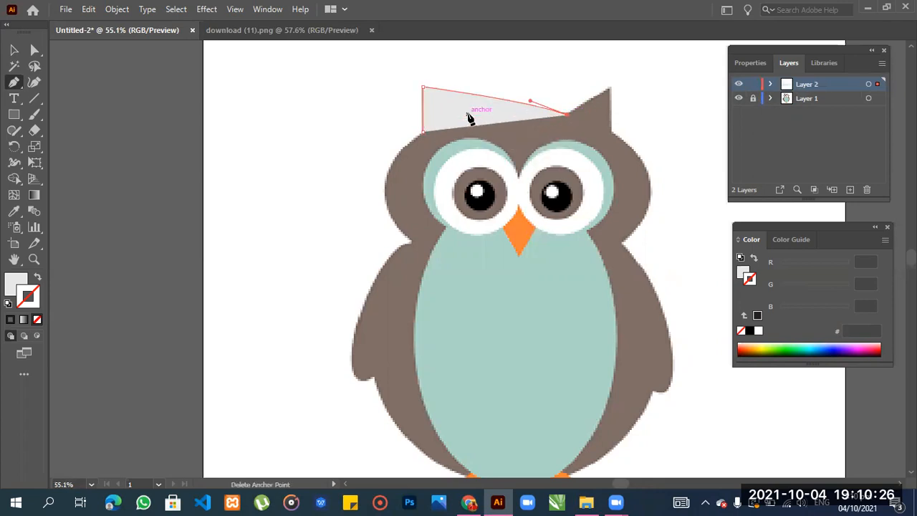
left_click(423, 133)
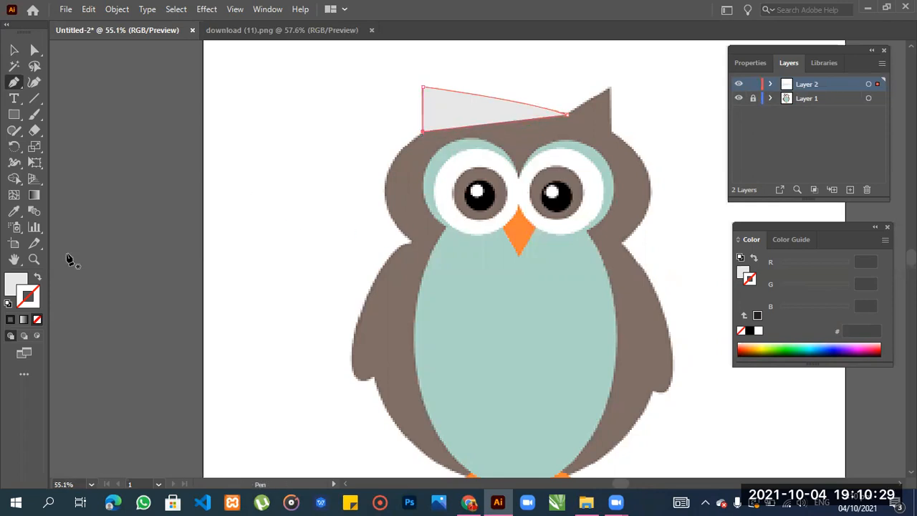
- Set the path's fill to none and its stroke to black (000000)
left_click(10, 292)
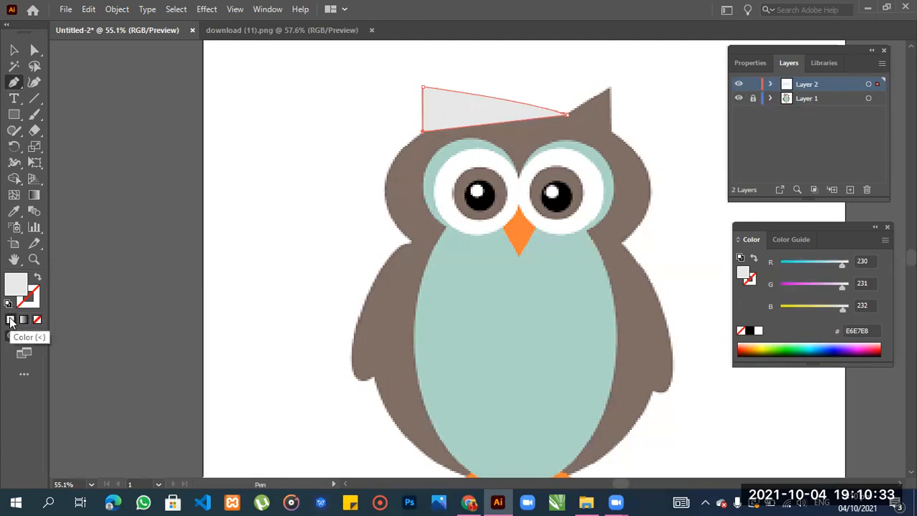
left_click(38, 320)
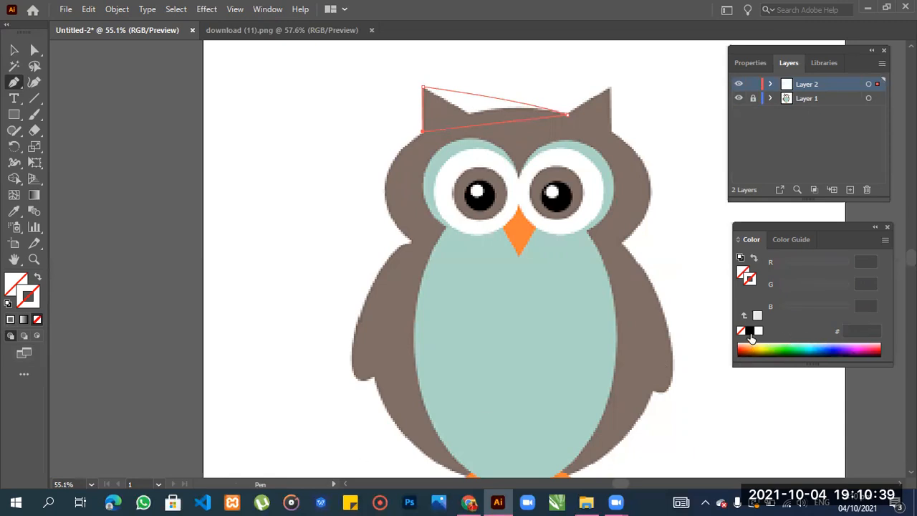
left_click(749, 331)
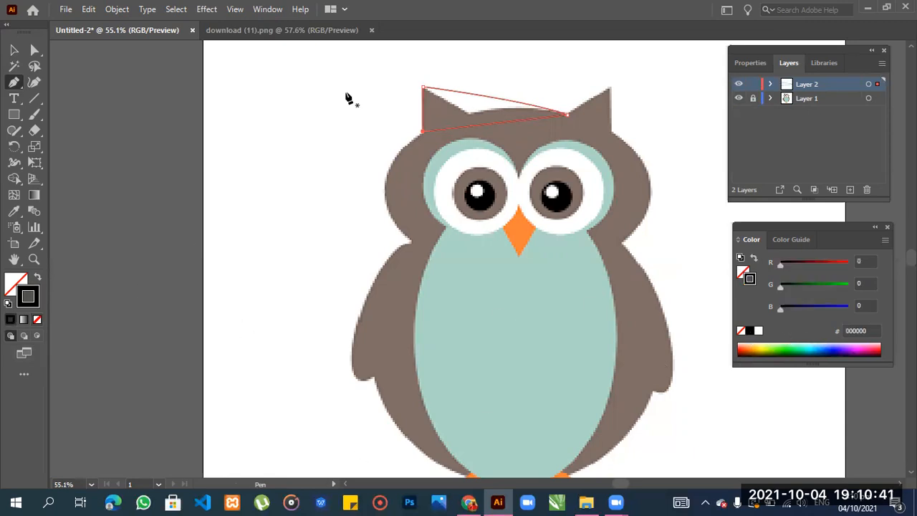
- Undo the path's closing segments and delete the remaining faulty path over the owl's head
key("v")
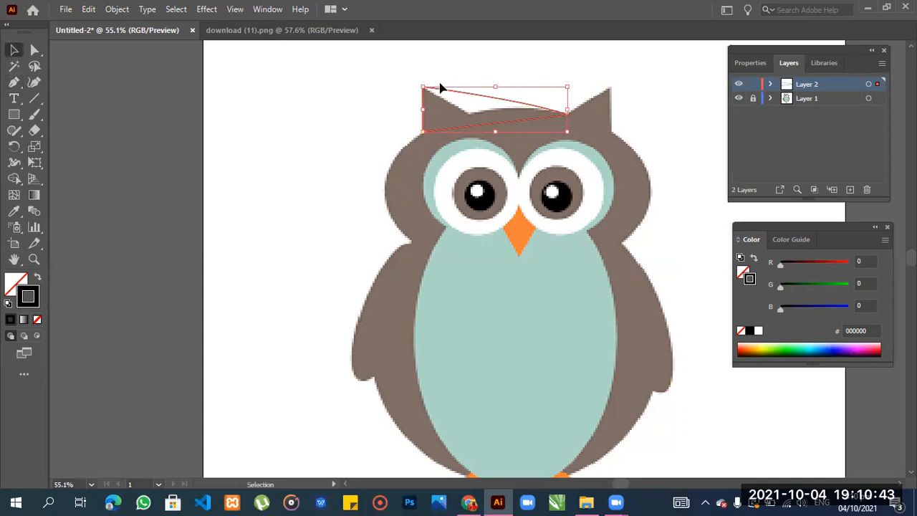
key("ctrl+z")
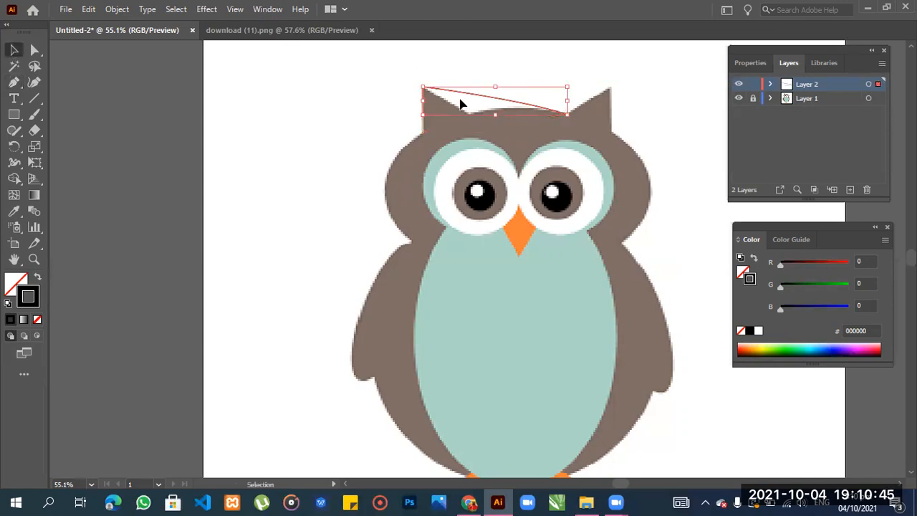
left_click(547, 118)
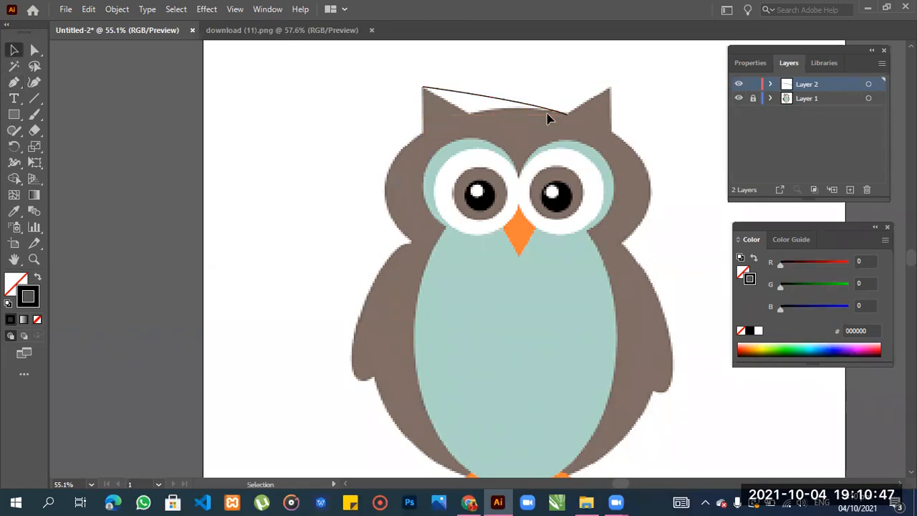
left_click(554, 113)
key("Delete")
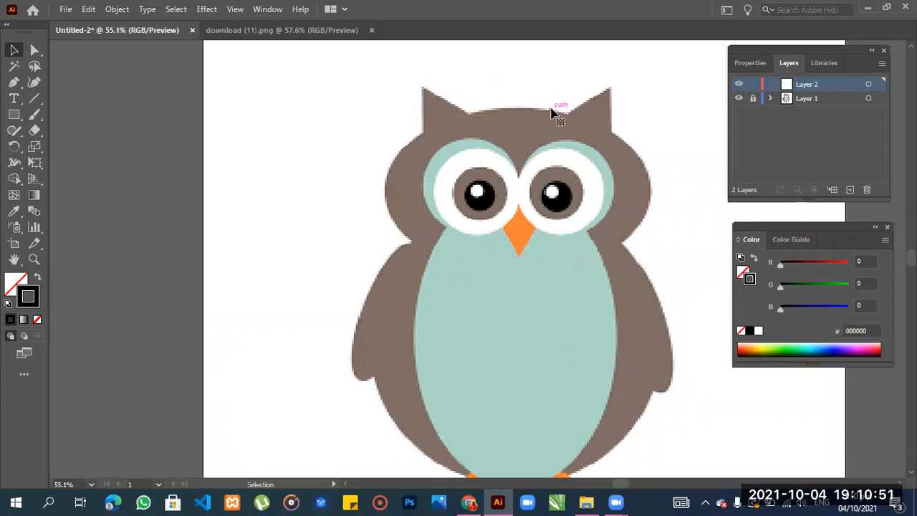
- Trace the left ear, the curved top of the head and the right ear as one open Pen tool path
left_click(14, 81)
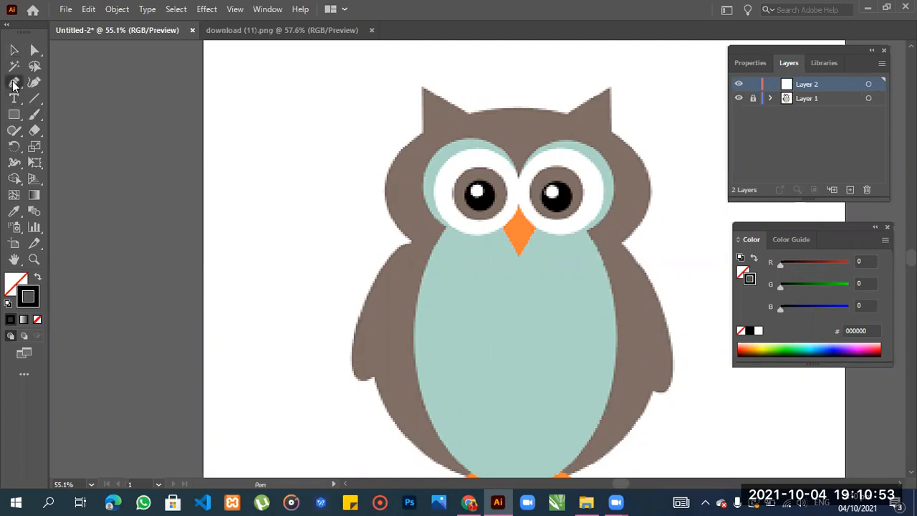
left_click(422, 134)
left_click(422, 85)
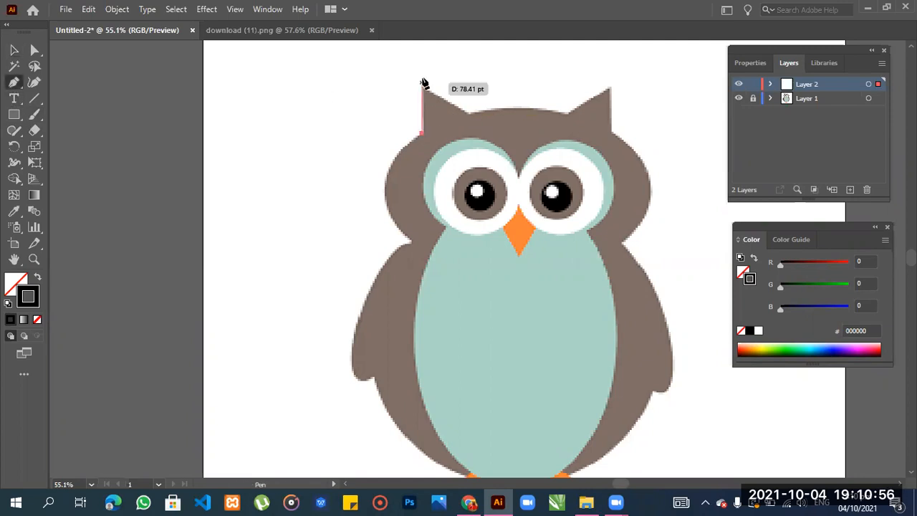
left_click(469, 115)
left_click(570, 115)
left_click_drag(571, 121, 633, 133)
left_click(570, 115)
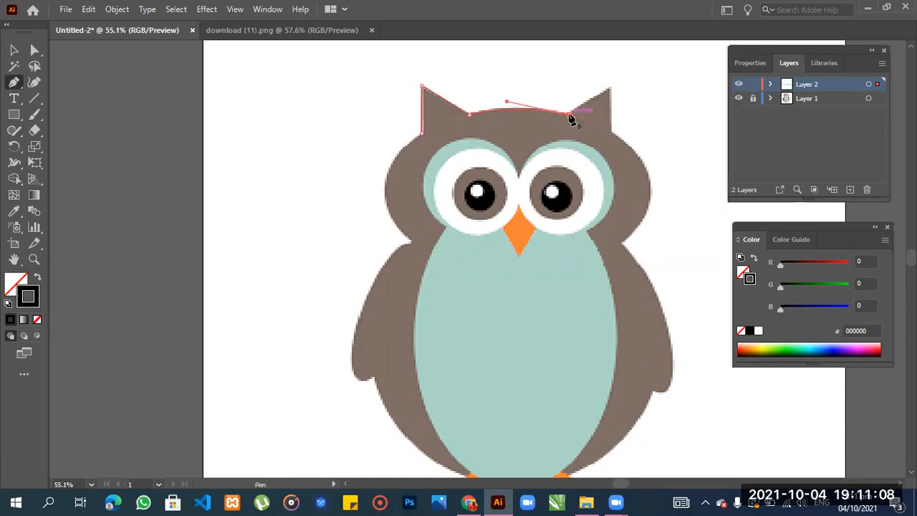
left_click(610, 90)
left_click(610, 133)
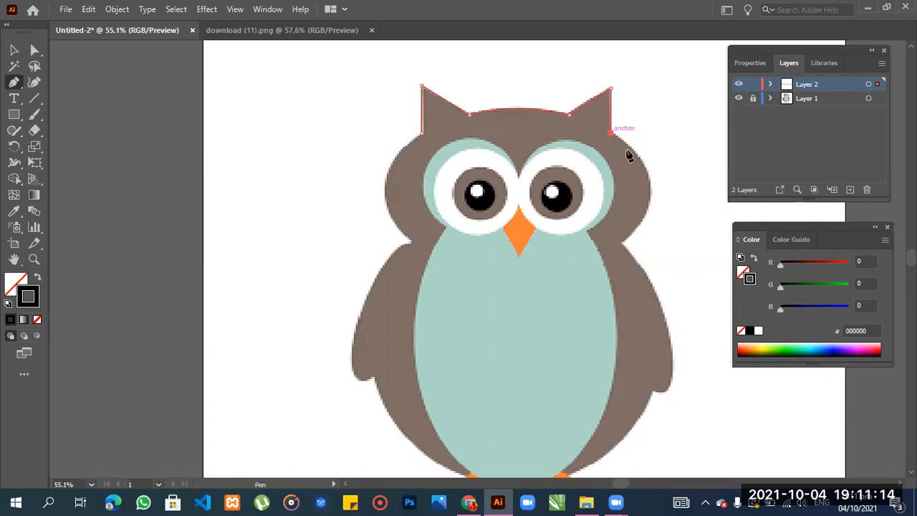
- Continue the Pen path around the curved right side of the head to the notch above the right wing
left_click(649, 190)
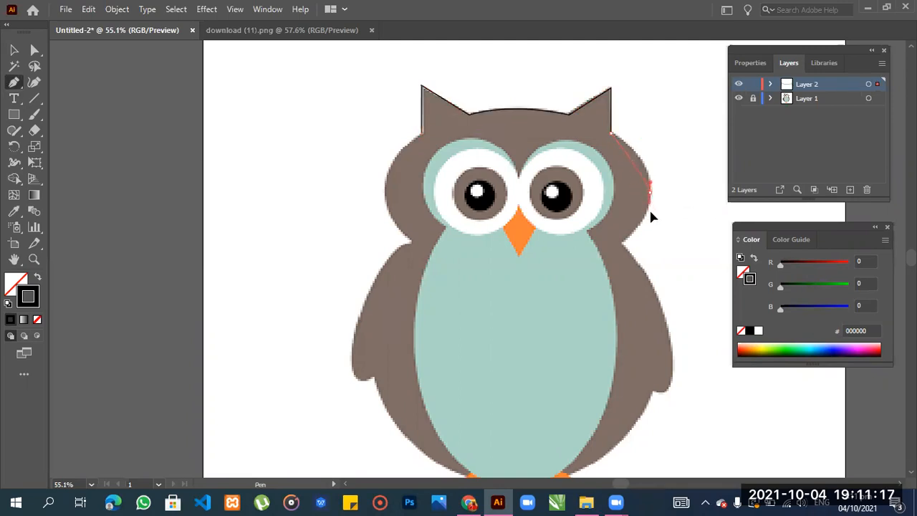
left_click_drag(650, 225, 653, 240)
left_click(650, 194)
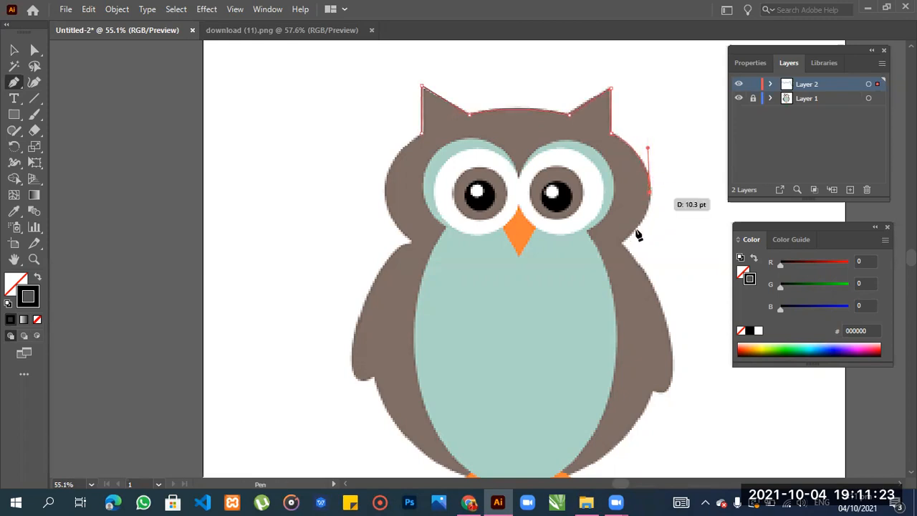
left_click_drag(621, 244, 593, 272)
left_click_drag(589, 268, 587, 268)
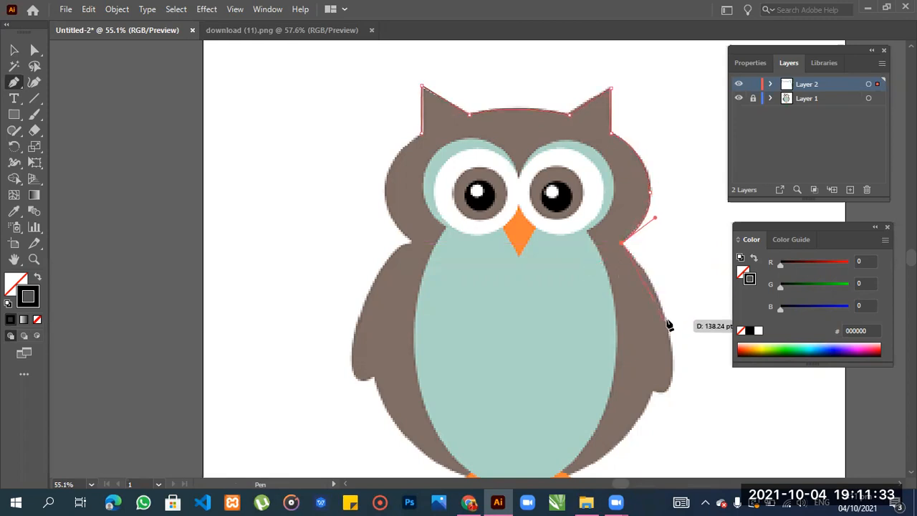
- Trace the right wing's outer edge and rounded tip, continuing down the lower-right side of the body
left_click_drag(666, 321, 672, 360)
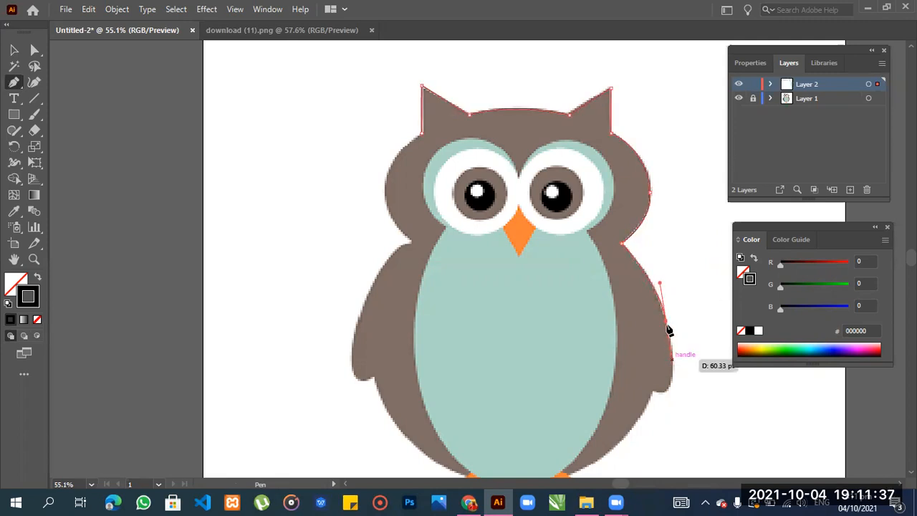
left_click_drag(666, 321, 662, 399)
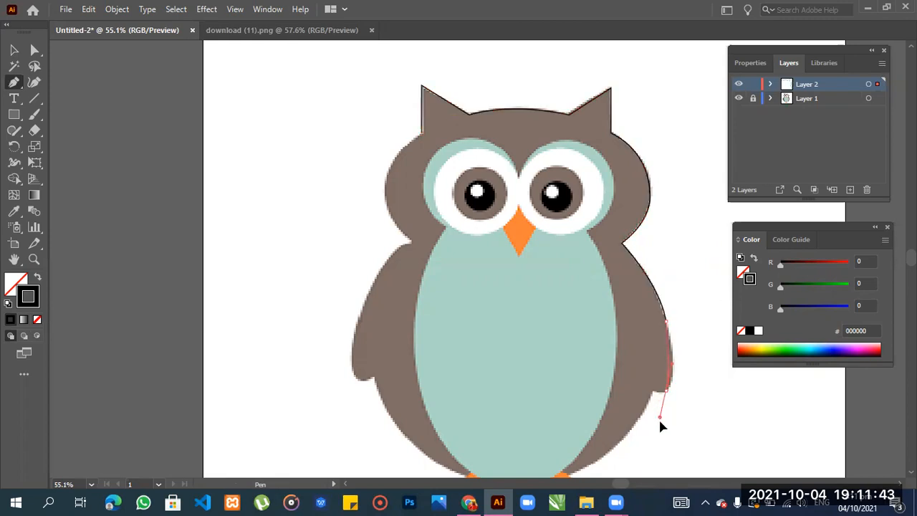
left_click_drag(656, 430, 579, 469)
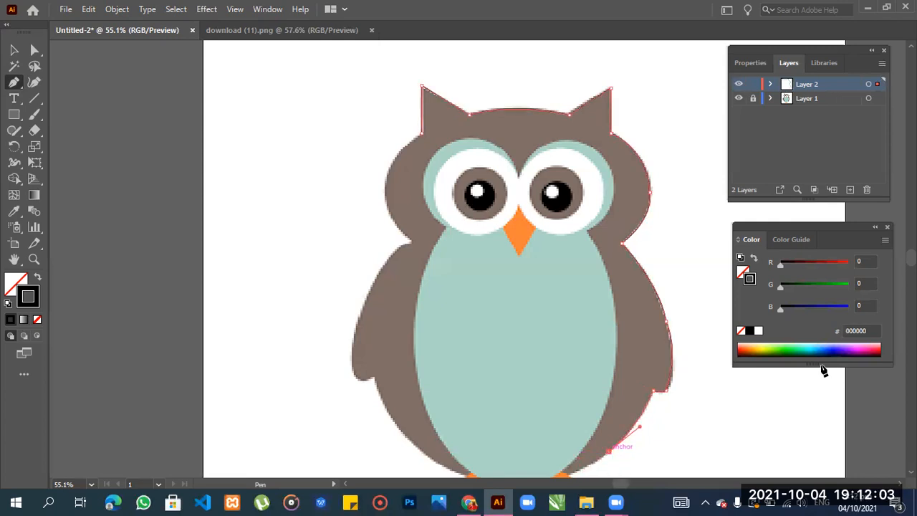
- Extend the path along the body's lower edge to the right foot and end it at the belly's lower-right corner
scroll(525, 259, "down", 5)
scroll(524, 259, "up", 3)
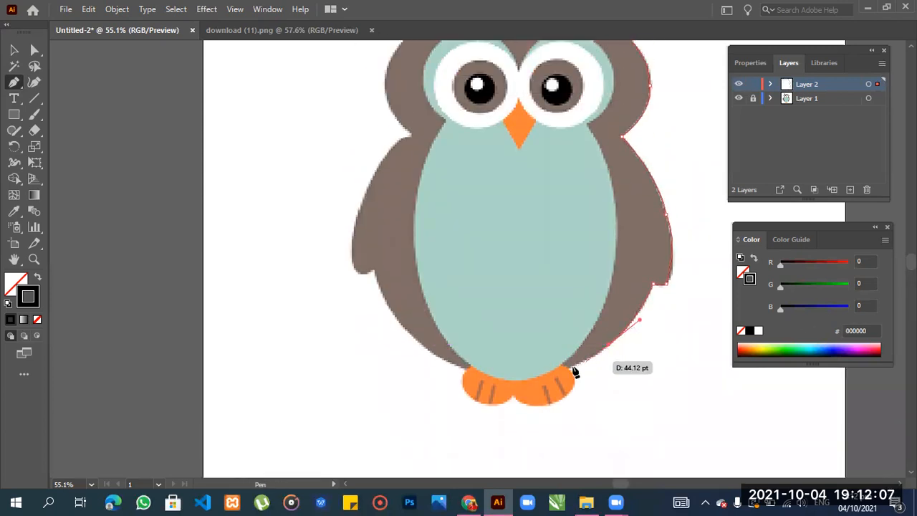
left_click(569, 372, "ctrl")
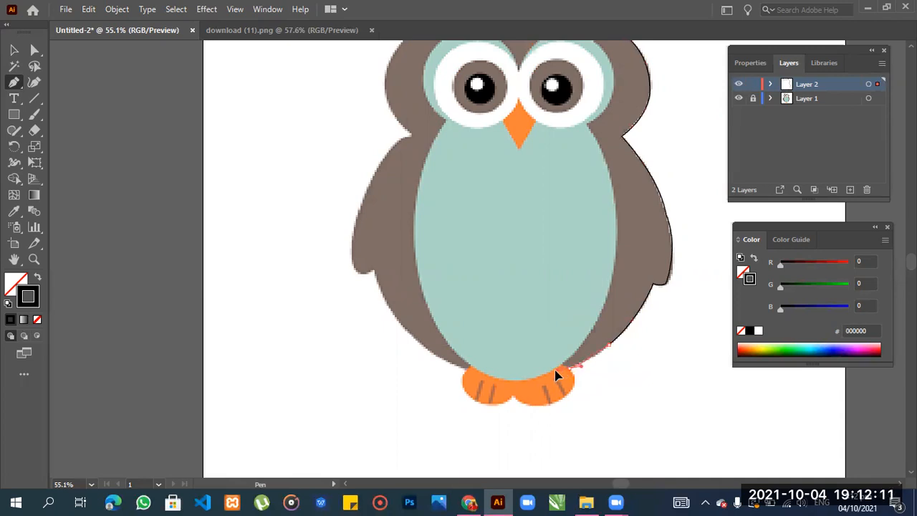
left_click(558, 373, "ctrl")
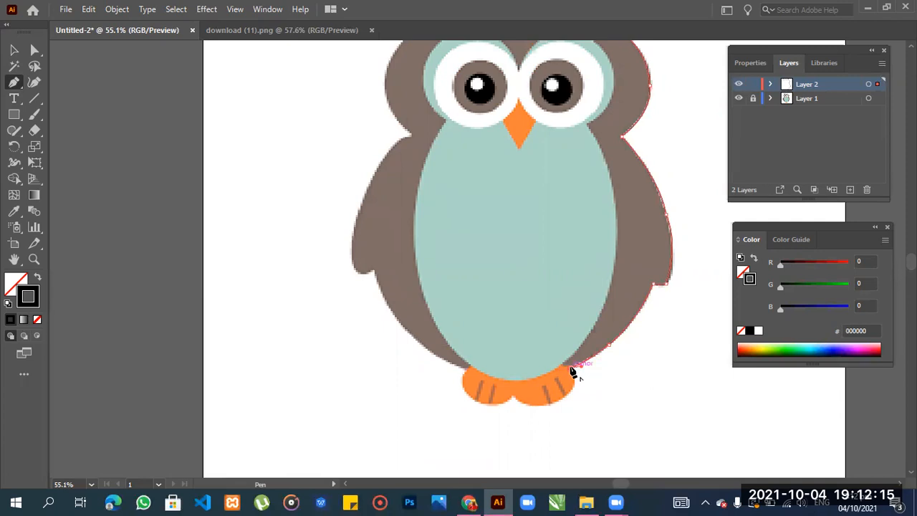
left_click(562, 361)
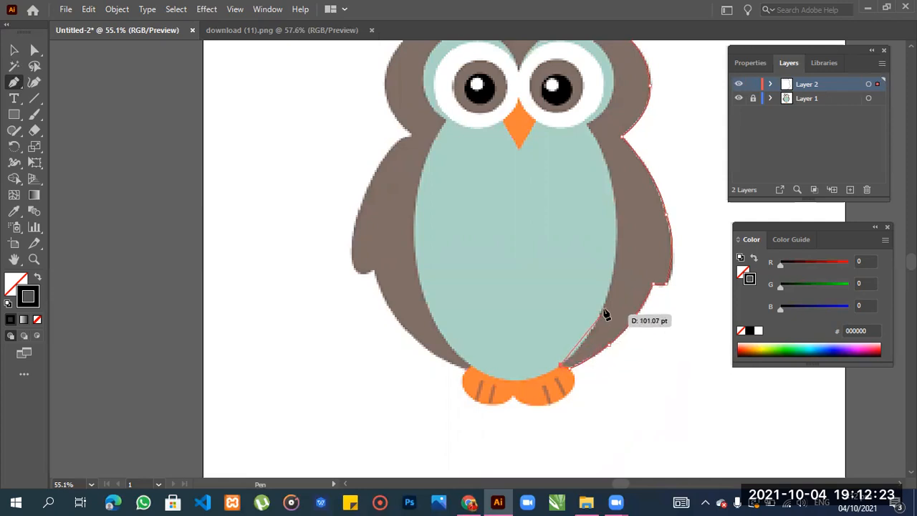
- Trace the belly's curved right edge upward from the foot to the base of the right eye patch
left_click_drag(601, 307, 612, 286)
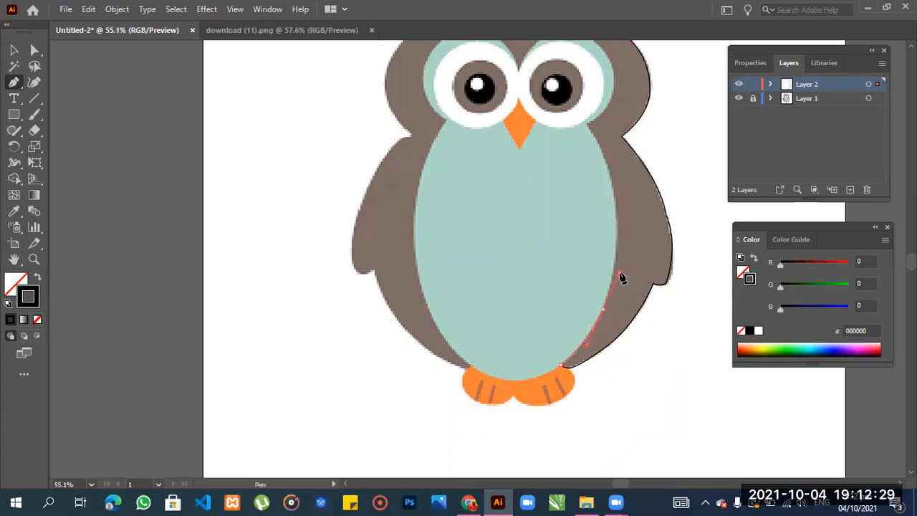
mouse_move(613, 189)
left_mouse_down()
mouse_move(603, 146)
mouse_move(613, 193)
left_mouse_up()
left_click(608, 188)
mouse_move(581, 120)
left_mouse_down()
mouse_move(570, 113)
mouse_move(586, 129)
left_mouse_up()
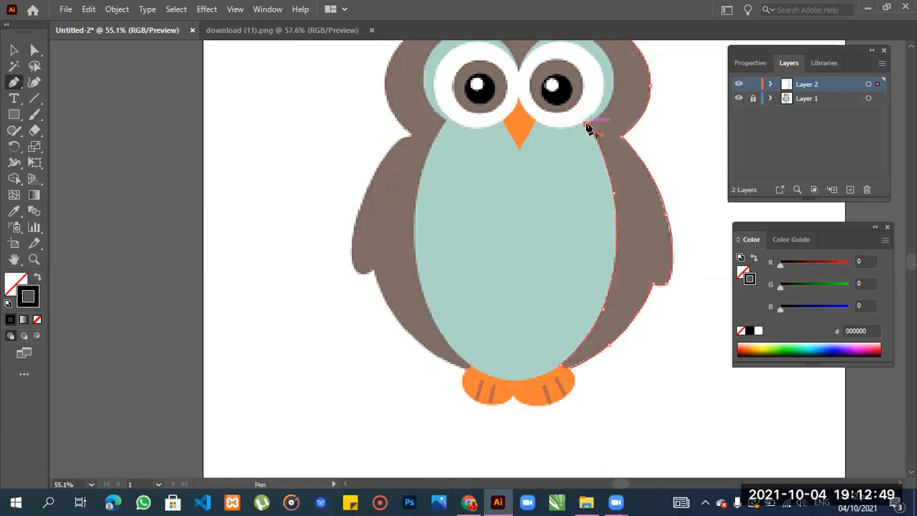
left_click_drag(586, 129, 881, 247)
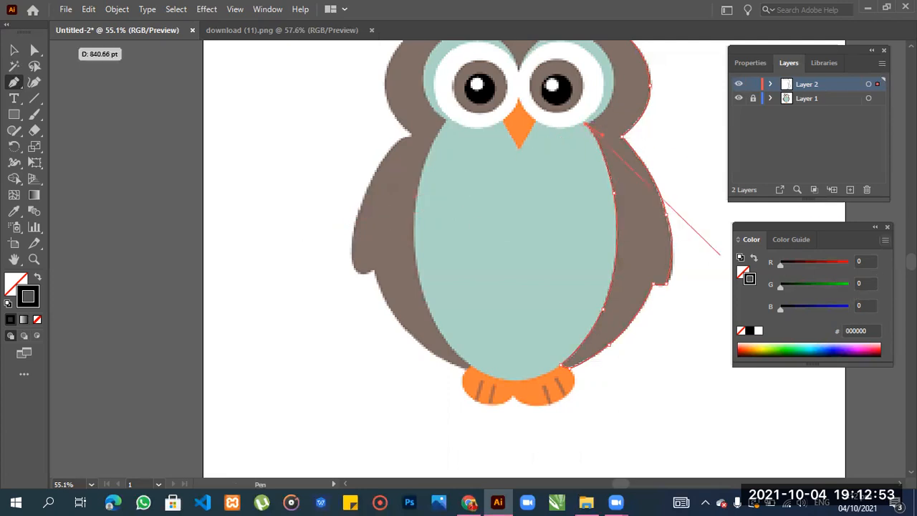
left_click_drag(720, 255, 904, 245)
scroll(523, 258, "up", 3)
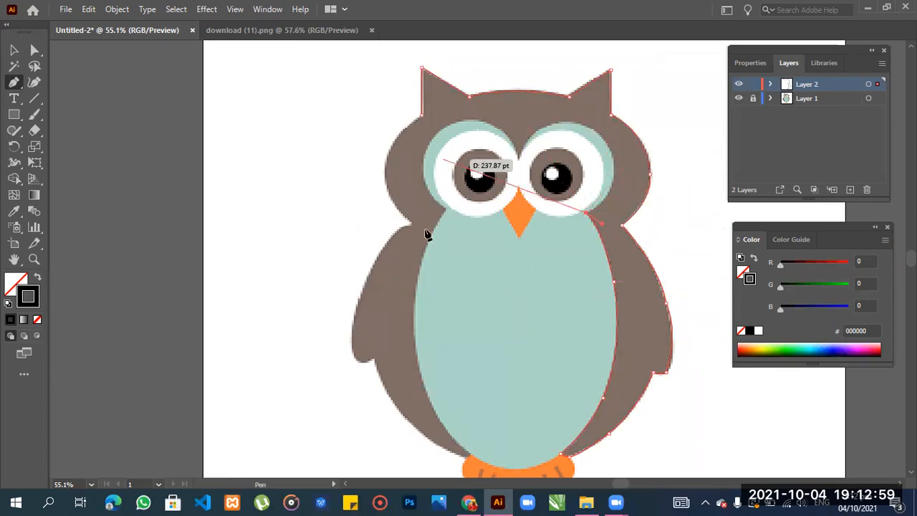
- Trace the outer curve of the right eye patch over its top and down to the point between the eyes
left_click(611, 191)
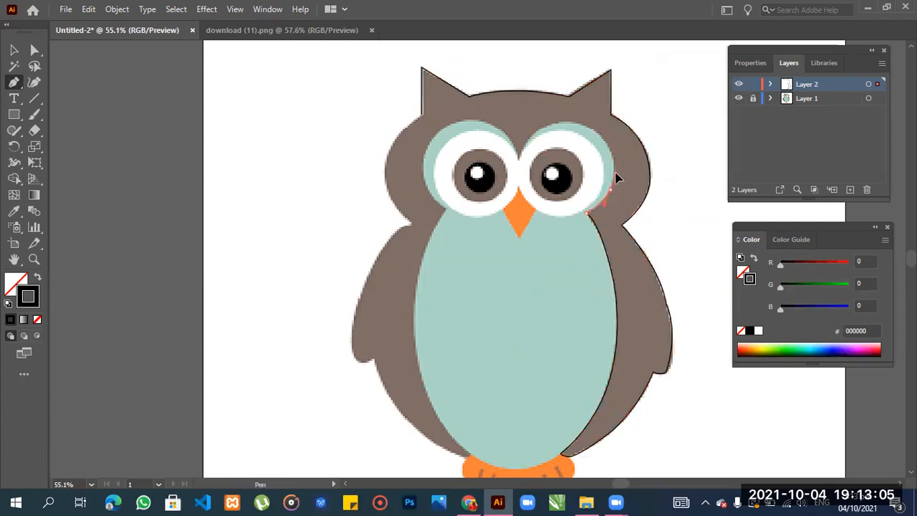
left_click_drag(616, 175, 616, 174)
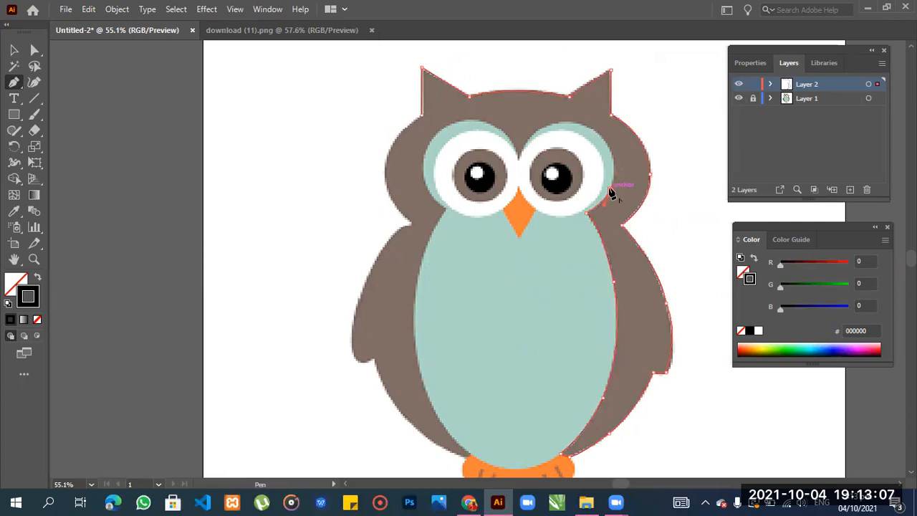
left_click(592, 134)
left_click_drag(592, 134, 569, 118)
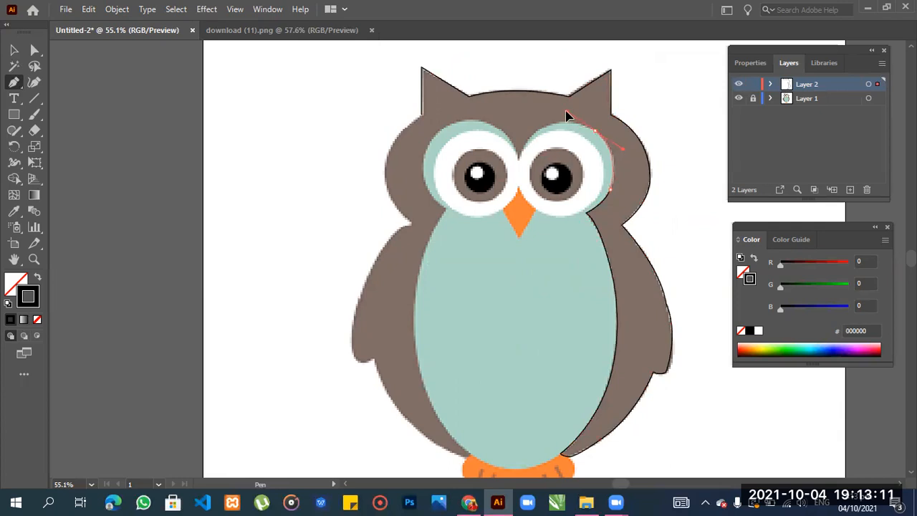
left_click_drag(565, 115, 565, 112)
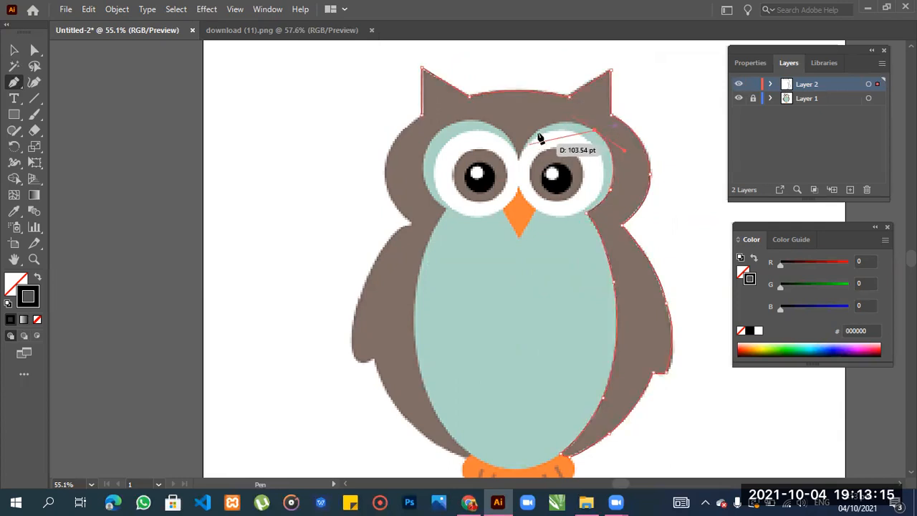
left_click_drag(538, 134, 529, 141)
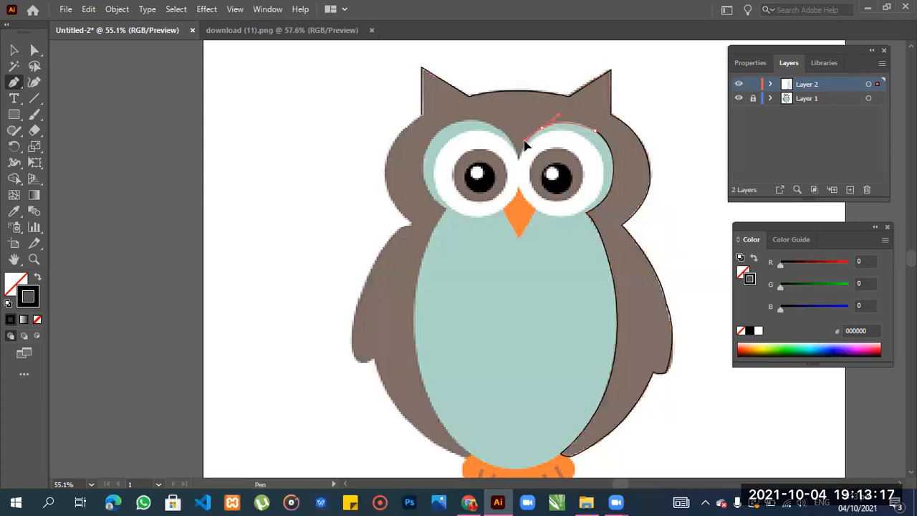
mouse_move(510, 146)
left_mouse_down()
mouse_move(526, 155)
mouse_move(519, 163)
left_mouse_up()
- Trace the left eye patch from the point between the eyes around to the belly's upper-left corner
left_click_drag(520, 164, 411, 144)
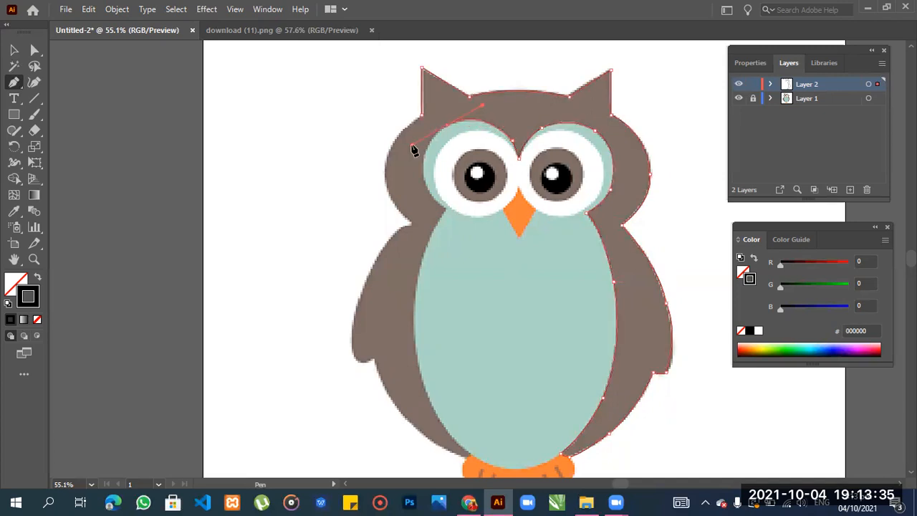
left_click(447, 125)
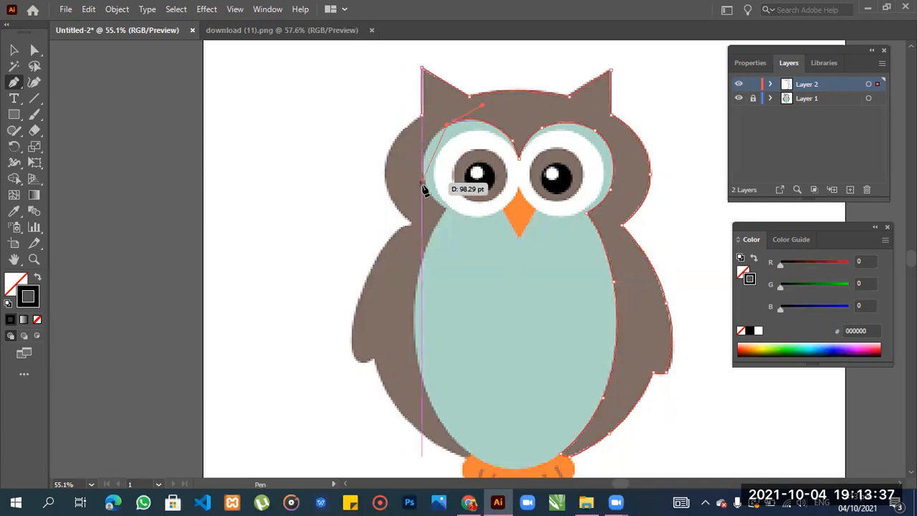
left_click_drag(425, 183, 430, 230)
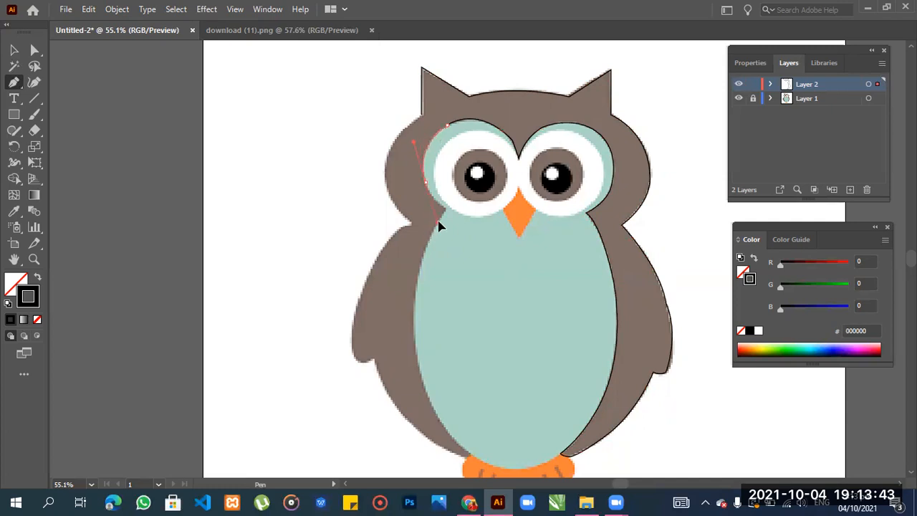
left_click_drag(438, 222, 439, 222)
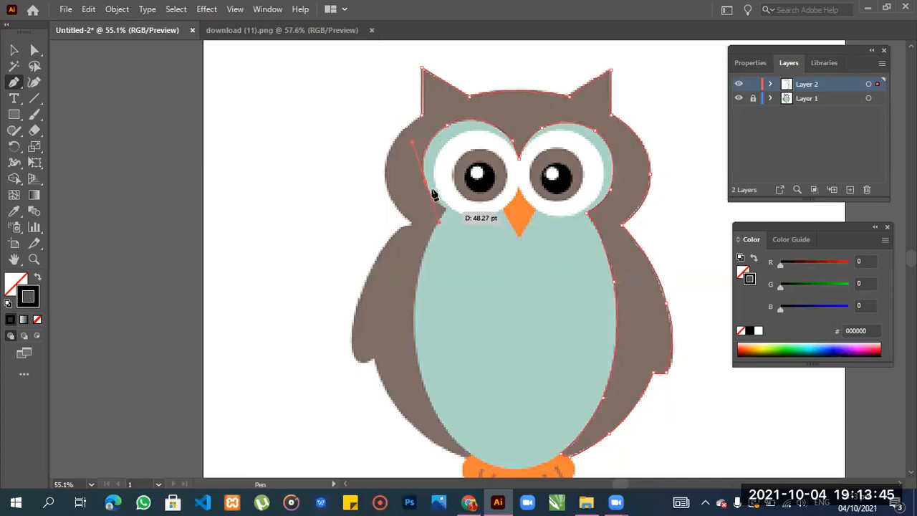
left_click(427, 183)
key("Escape")
left_click(444, 208)
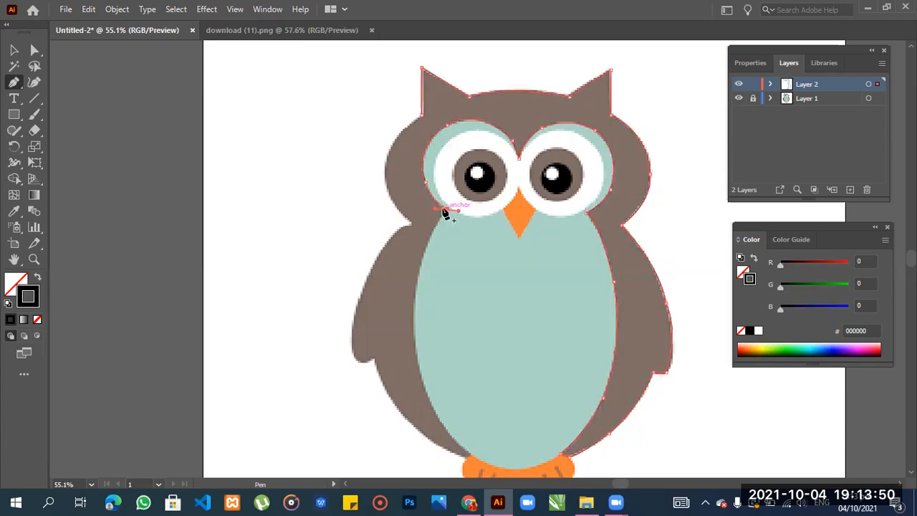
- Trace the belly's left edge downward and curve the path along the middle of its bottom edge above the feet
left_click(415, 305)
left_click_drag(411, 341, 411, 354)
left_click(415, 298)
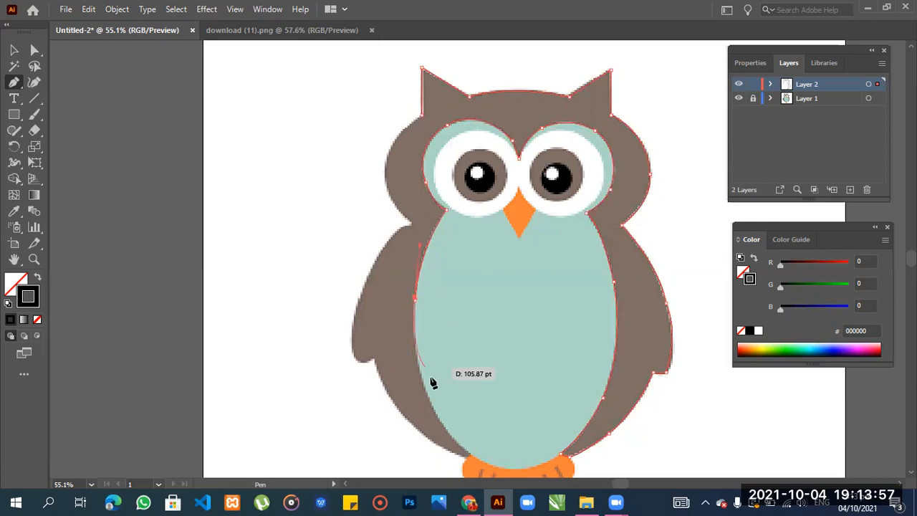
left_click_drag(429, 406, 438, 417)
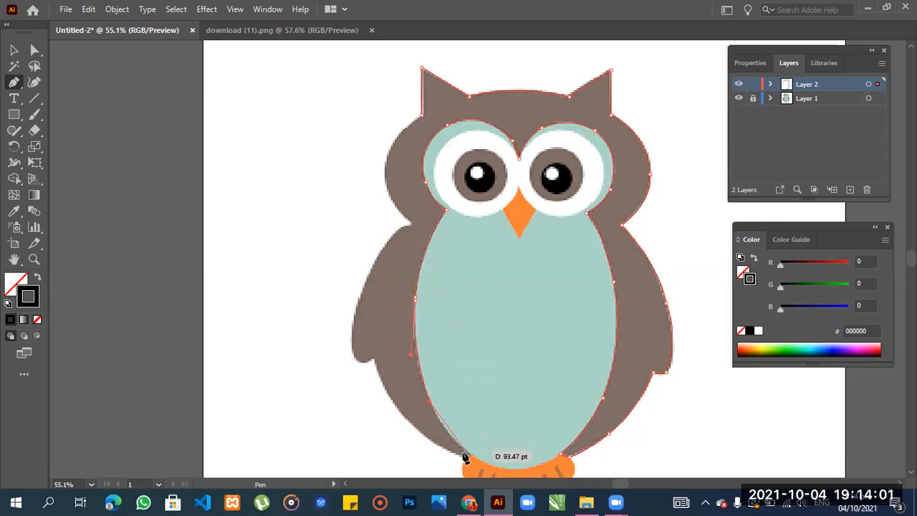
left_click_drag(468, 454, 485, 470)
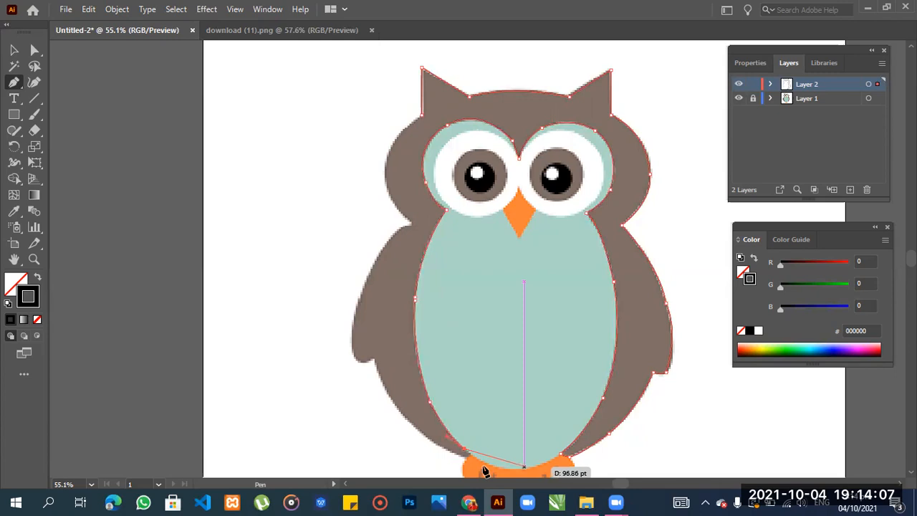
left_click_drag(525, 469, 485, 470)
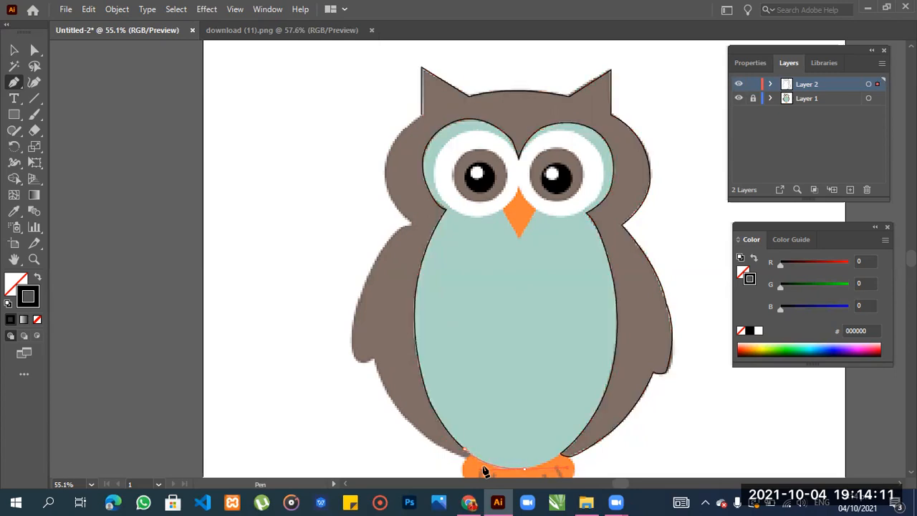
left_click_drag(485, 470, 485, 469)
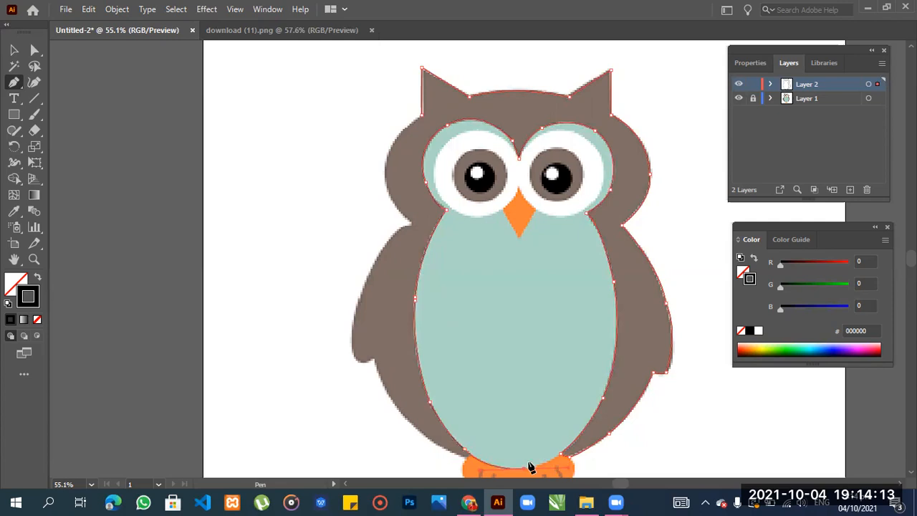
- Extend the belly's bottom edge to the path's corner above the right foot, undoing the misplaced joining points
left_click(561, 452)
key("ctrl+z")
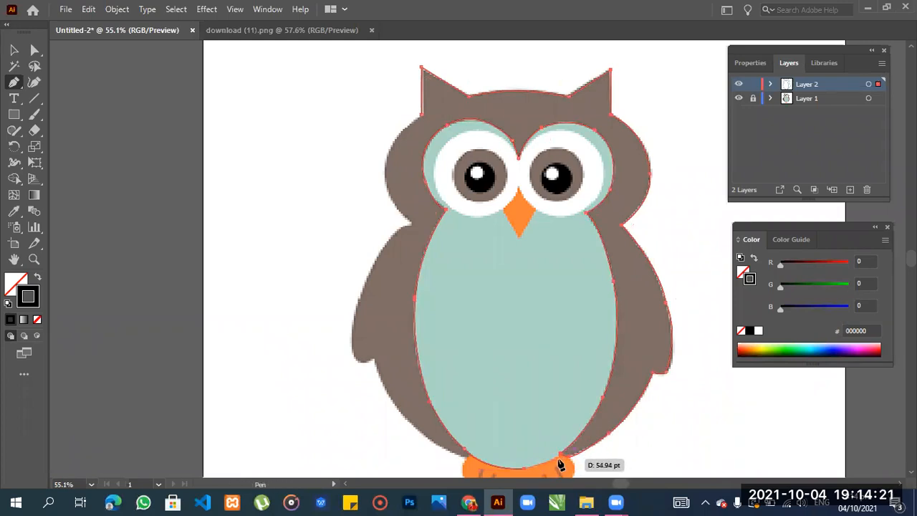
mouse_move(559, 456)
left_mouse_down()
mouse_move(566, 451)
mouse_move(562, 458)
left_mouse_up()
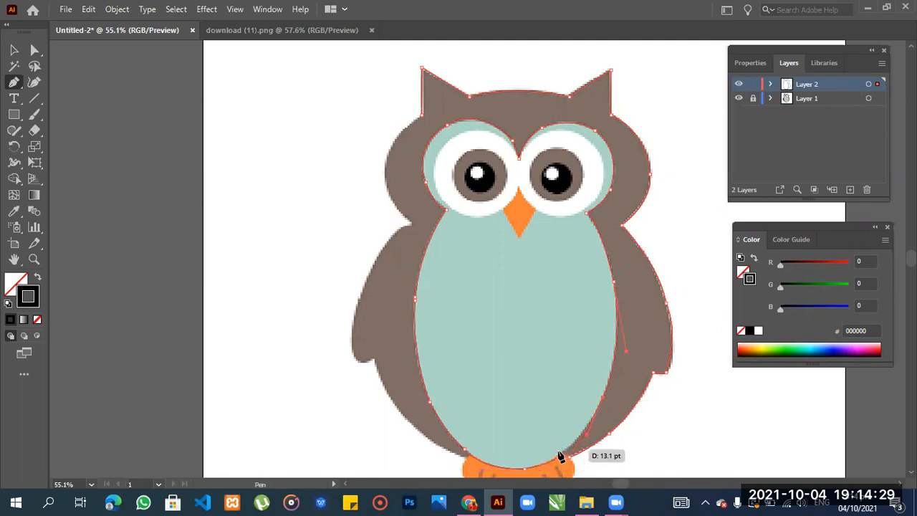
key("ctrl+z")
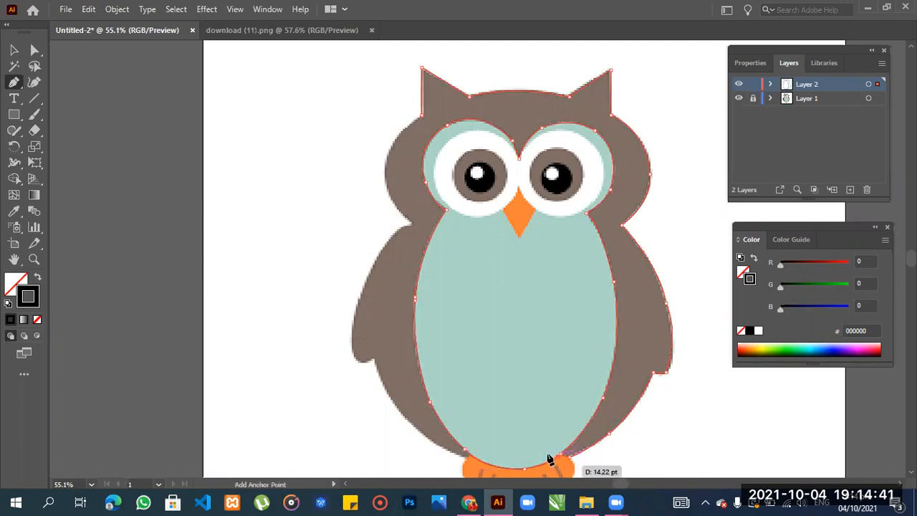
left_click(562, 456)
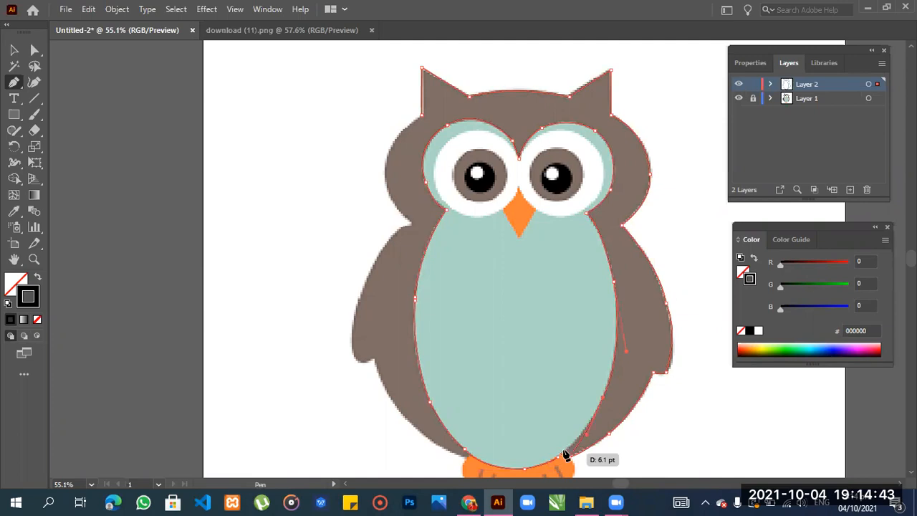
key("ctrl+z")
key("ctrl+z")
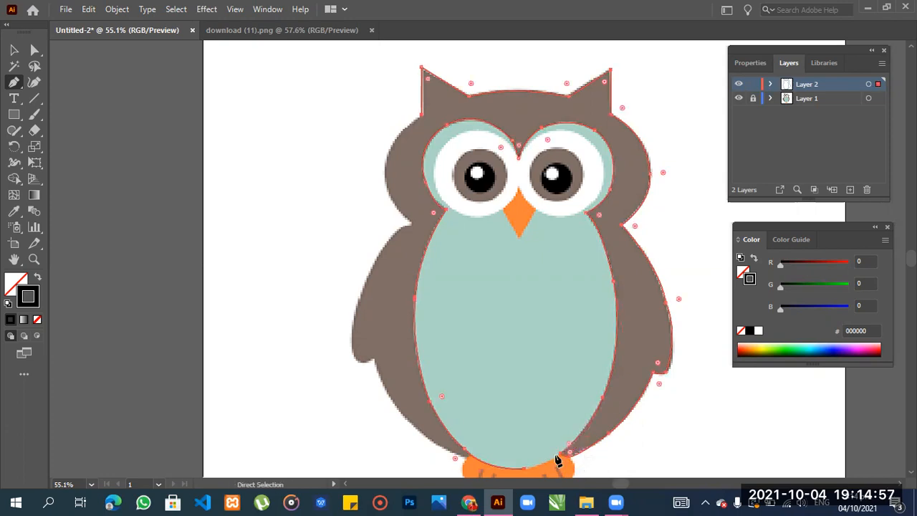
mouse_move(558, 456)
left_mouse_down()
mouse_move(575, 439)
mouse_move(563, 454)
left_mouse_up()
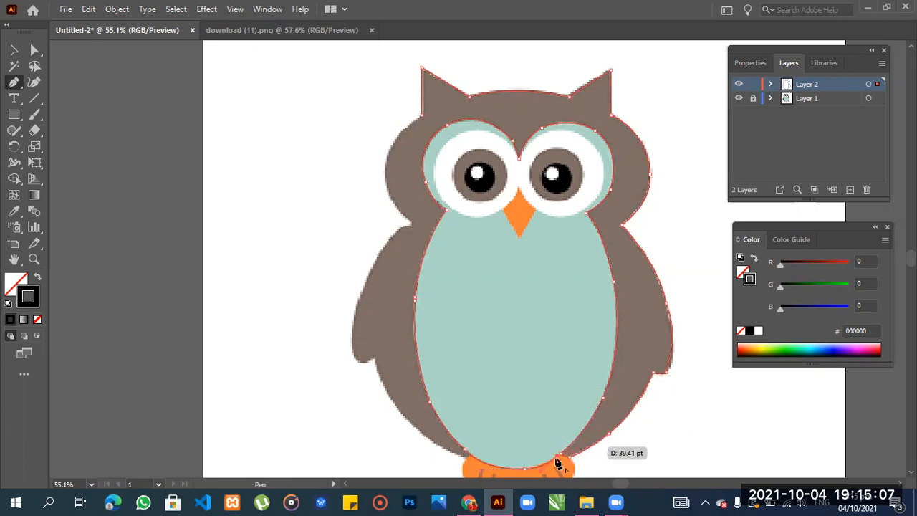
- Redraw the belly's bottom edge from its middle to the corner above the right foot and end the path
left_click(556, 456)
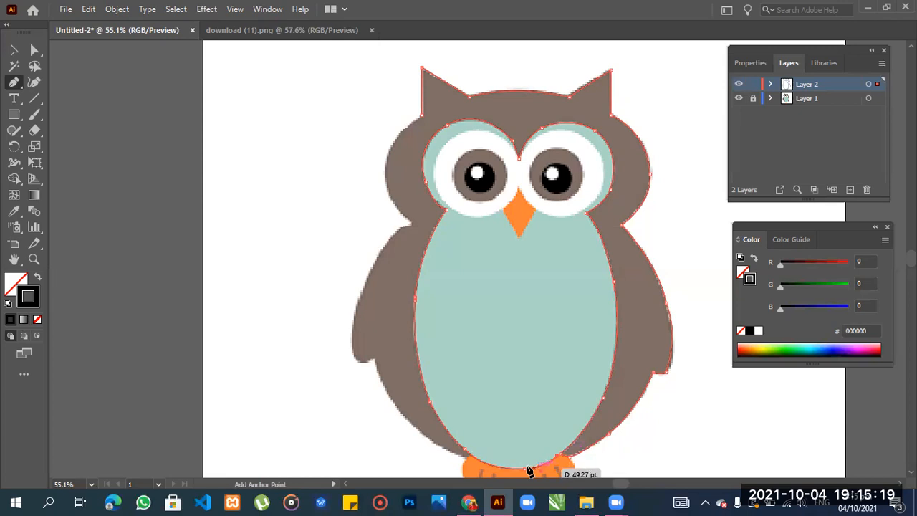
left_click(527, 469)
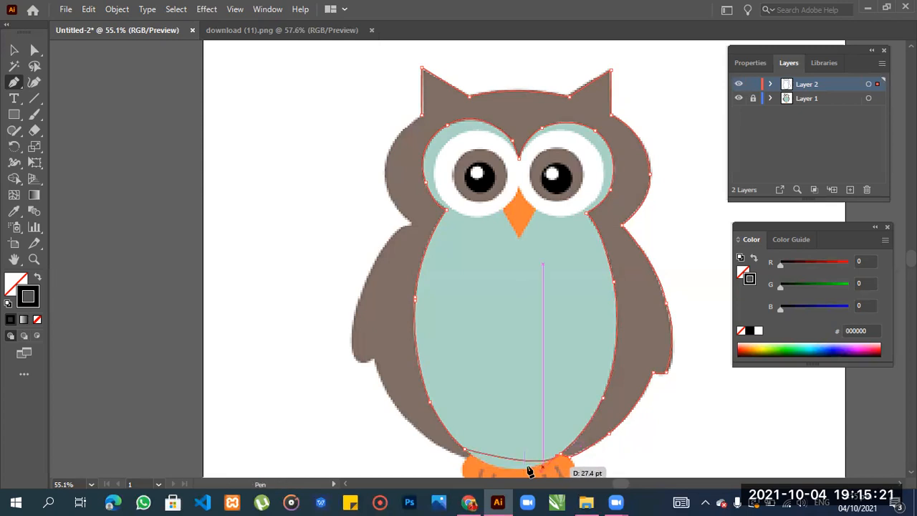
left_click(557, 456)
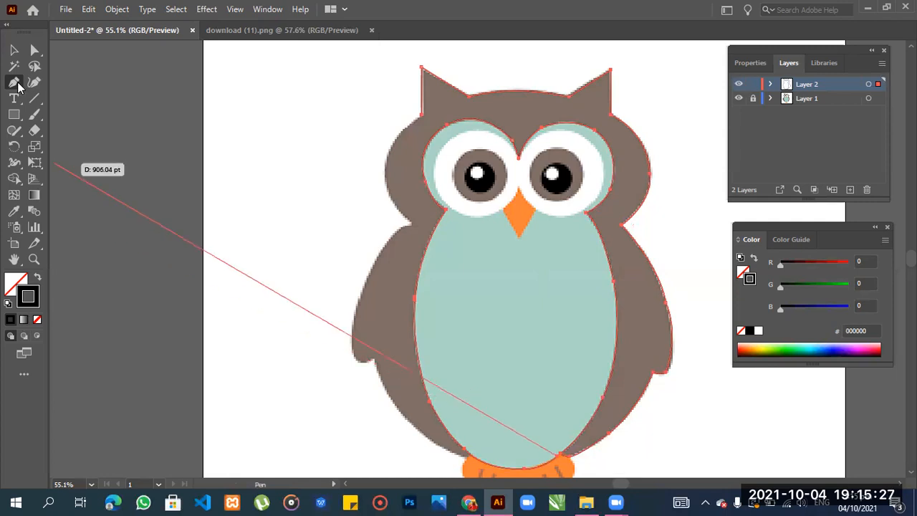
left_click(14, 82)
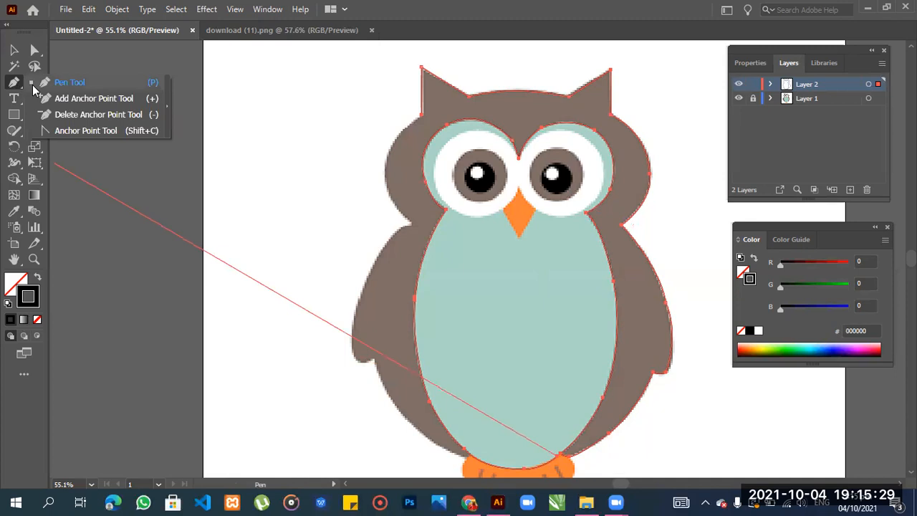
left_click(34, 50)
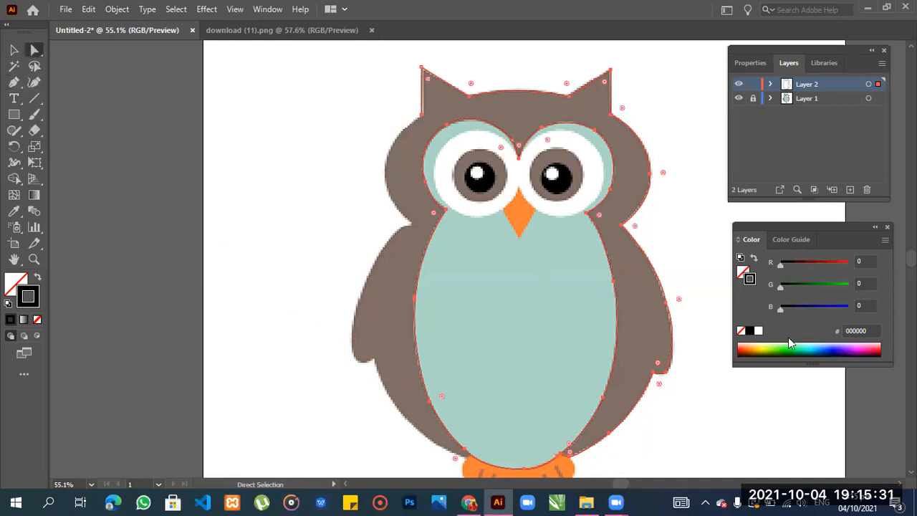
- Toggle the visibility of Layer 1 and Layer 2 to check the traced outline against the owl image
left_click(739, 85)
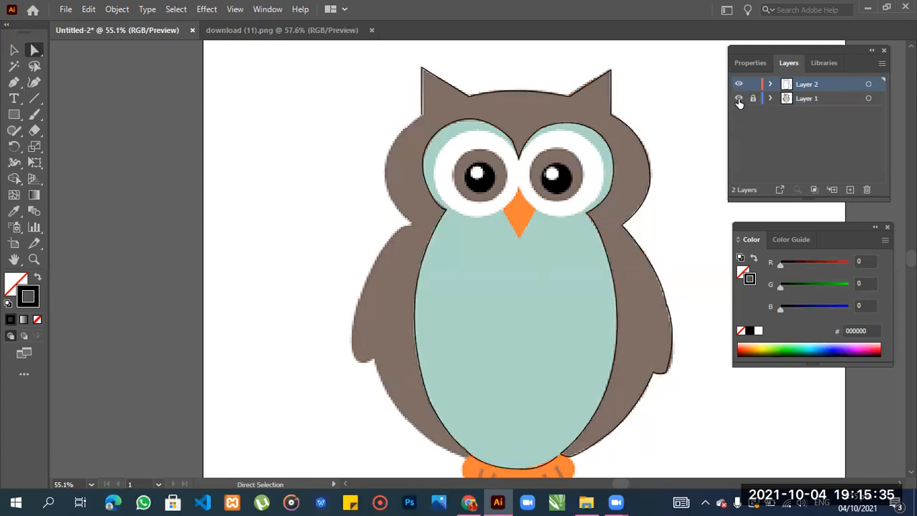
left_click(739, 99)
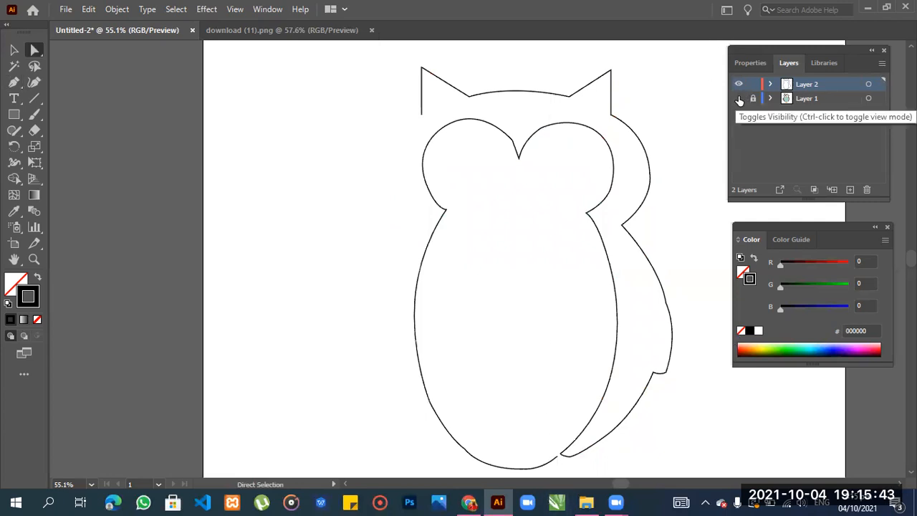
left_click(739, 99)
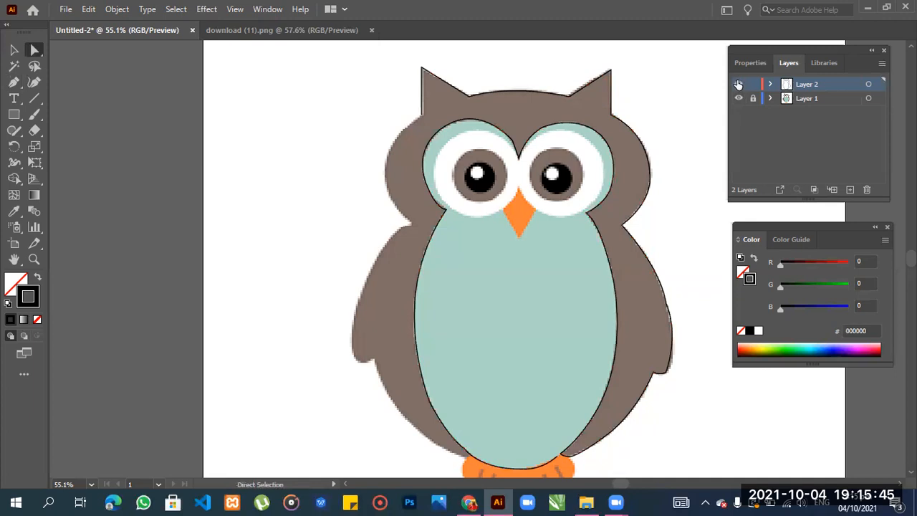
left_click(738, 84)
left_click(738, 85)
- Continue the outline with the Pen tool from the left ear's base around the head to the notch above the left wing
scroll(512, 258, "down", 2)
scroll(512, 258, "up", 1)
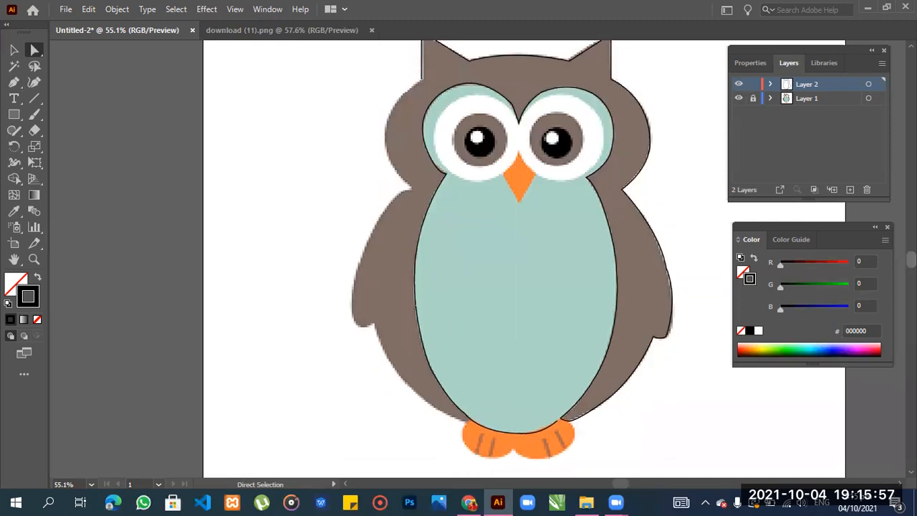
scroll(321, 209, "up", 1)
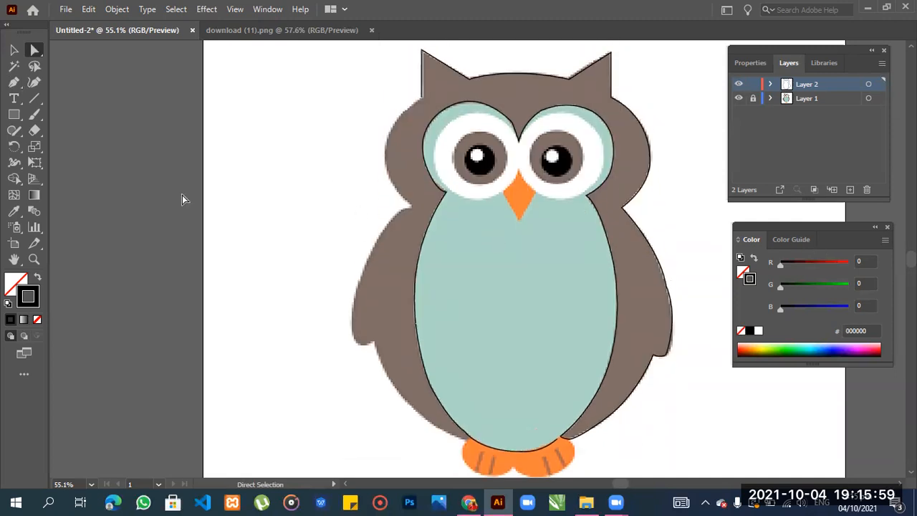
left_click(14, 82)
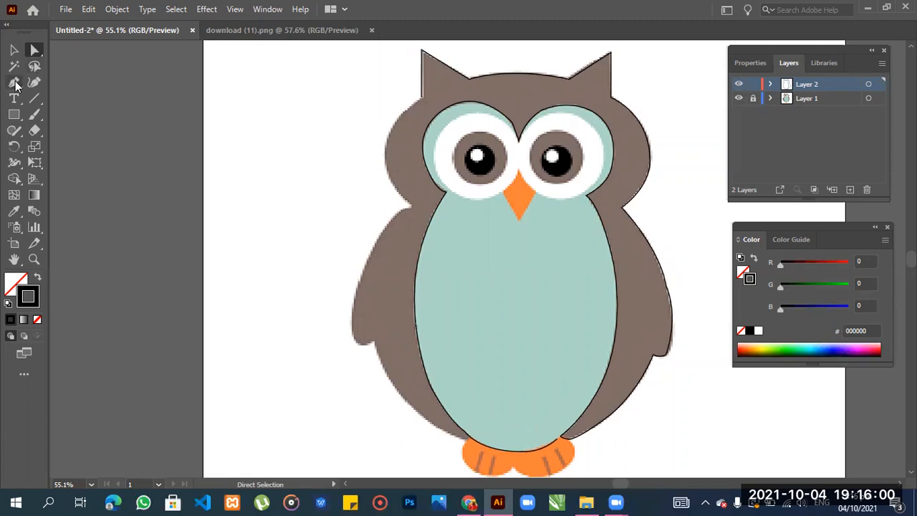
left_click(422, 97)
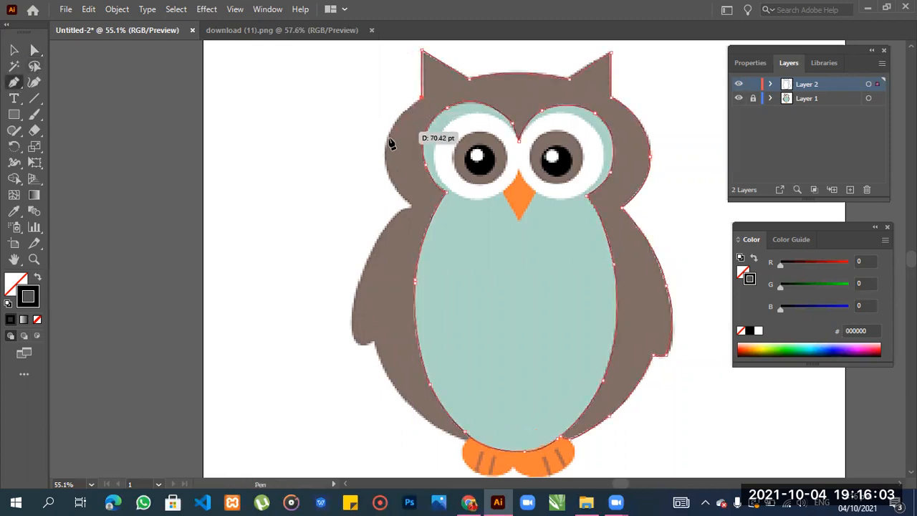
left_click_drag(386, 143, 379, 170)
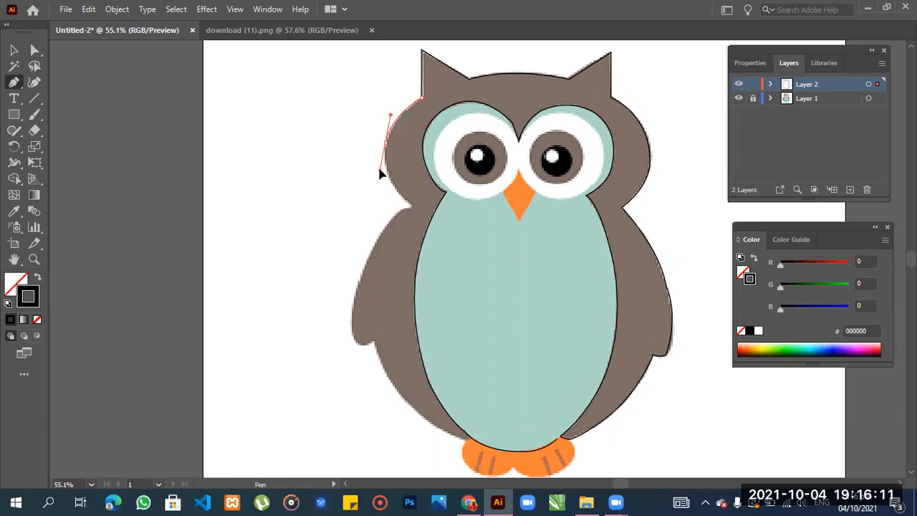
left_click(401, 198)
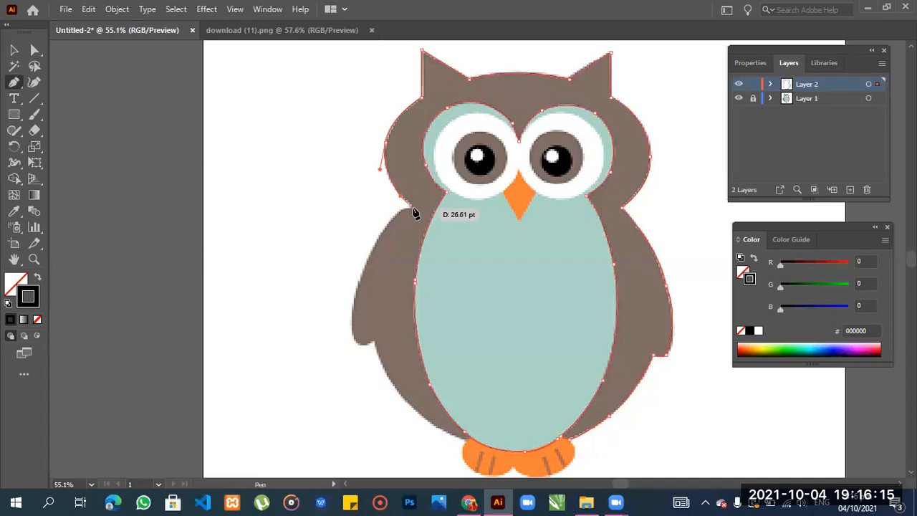
left_click(410, 208)
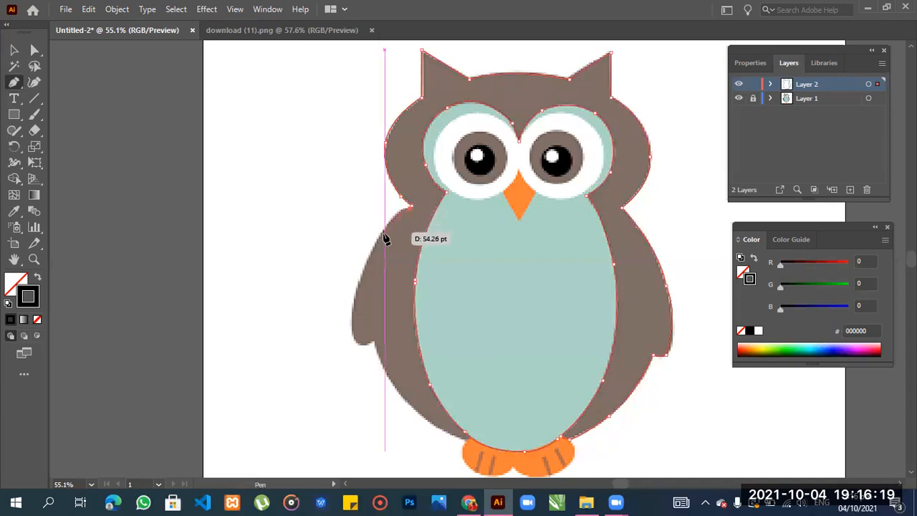
- Trace the left wing's outer edge from the shoulder to its lower tip, undoing the misplaced point midway
left_click(384, 235)
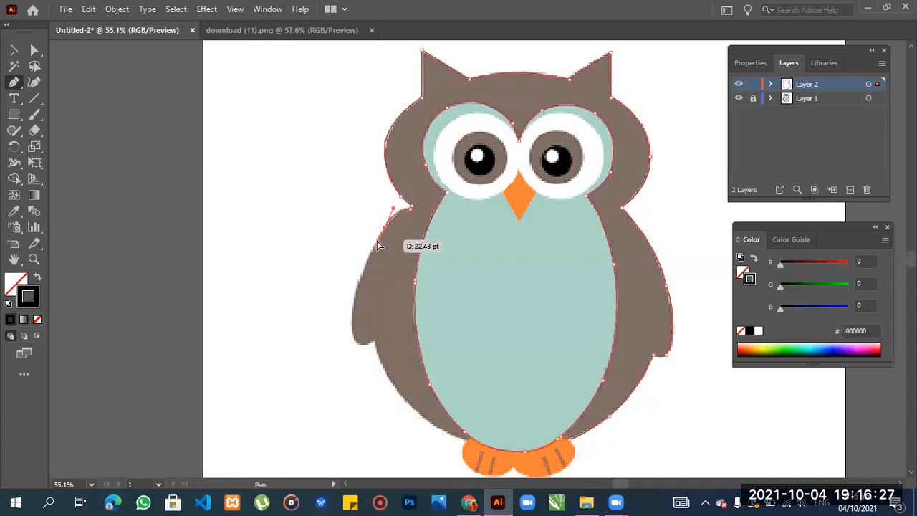
left_click_drag(373, 243, 358, 283)
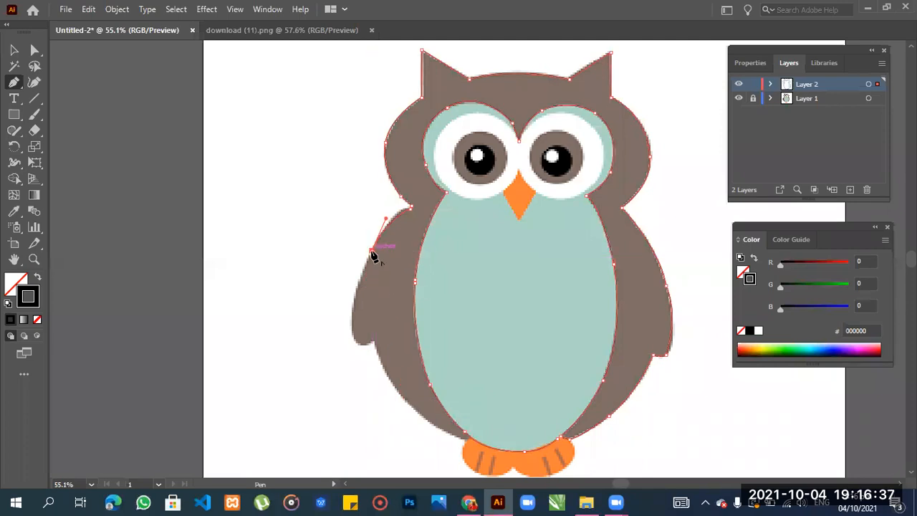
left_click_drag(360, 280, 359, 281)
left_click(360, 280)
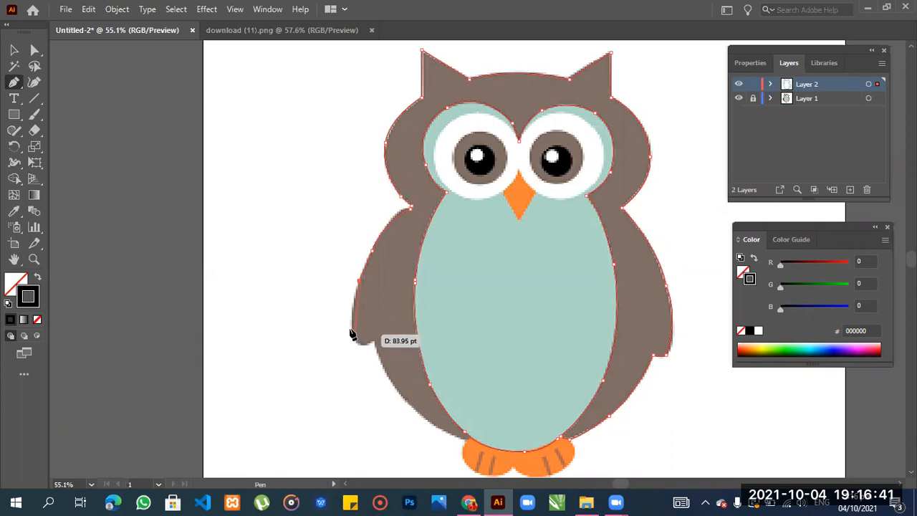
key("ctrl+z")
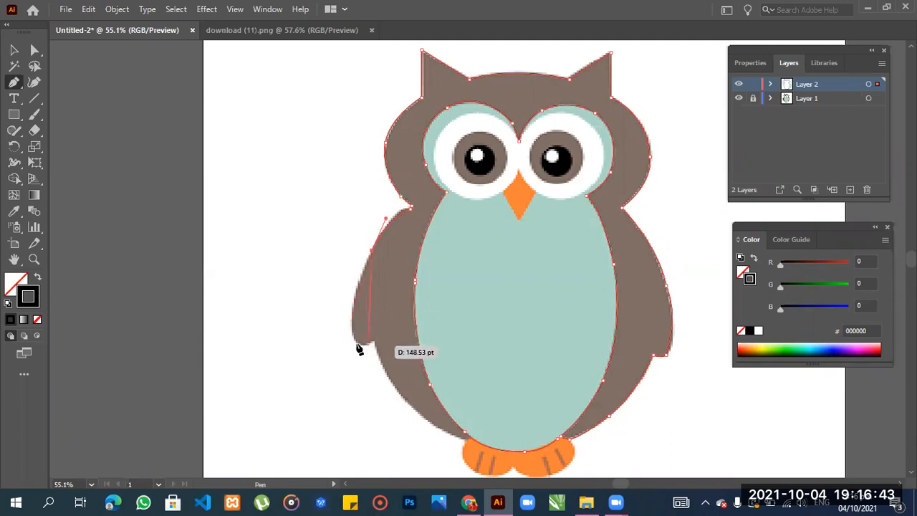
left_click_drag(360, 352, 364, 381)
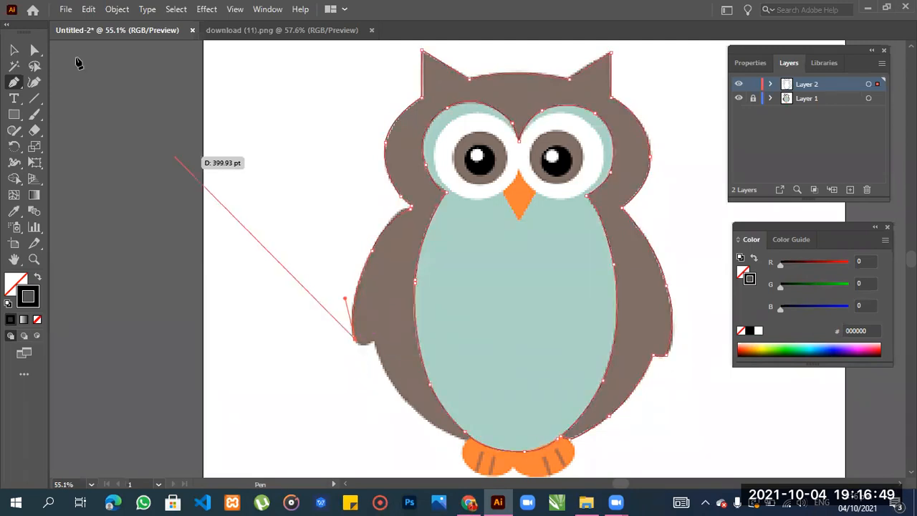
- Curve the path under the left wing's tip to the inner corner where the wing meets the body, undoing the misplaced point
left_click(36, 52)
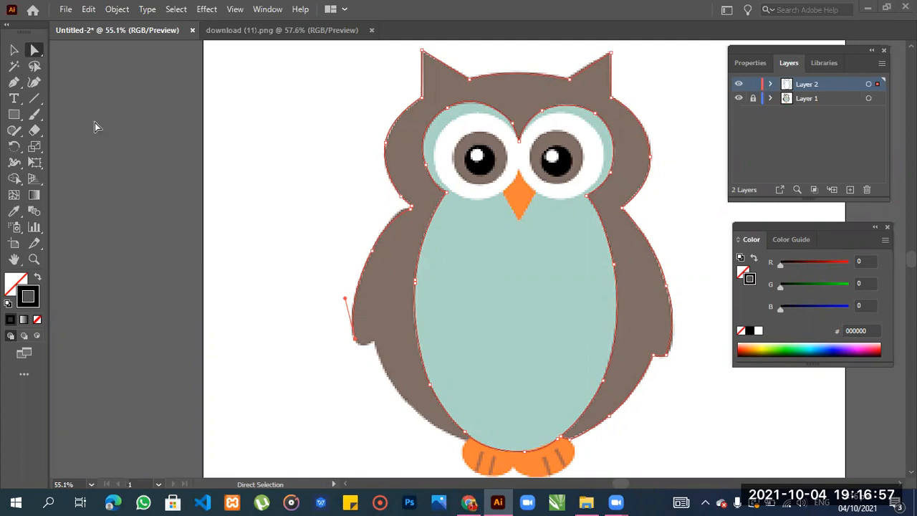
left_click(14, 82)
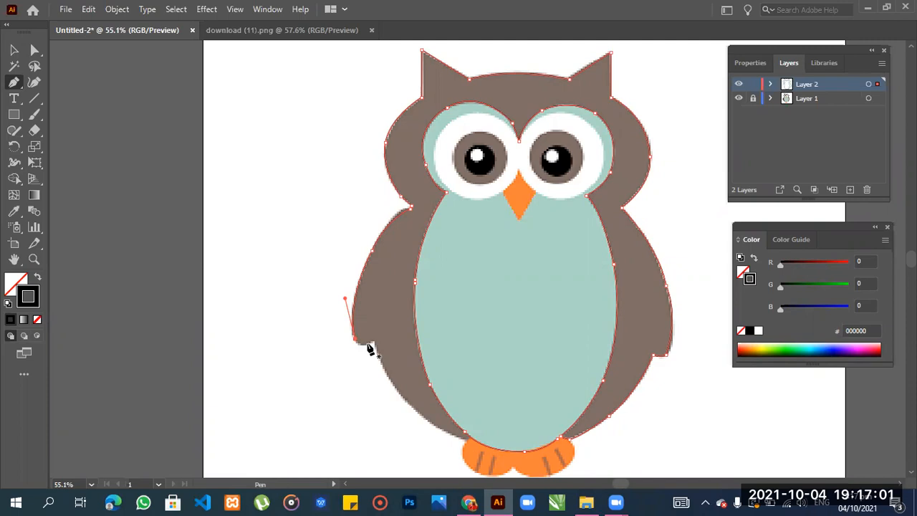
left_click_drag(357, 340, 366, 347)
key("ctrl+z")
mouse_move(373, 341)
left_mouse_down()
mouse_move(380, 336)
mouse_move(375, 346)
left_mouse_up()
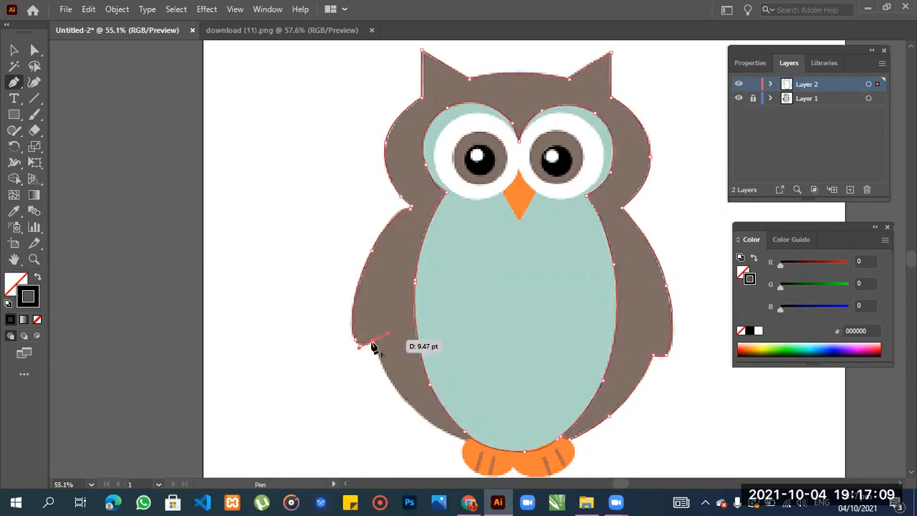
- Trace the body's lower-left edge from the wing's inner corner down to the top of the left foot
left_click(386, 375)
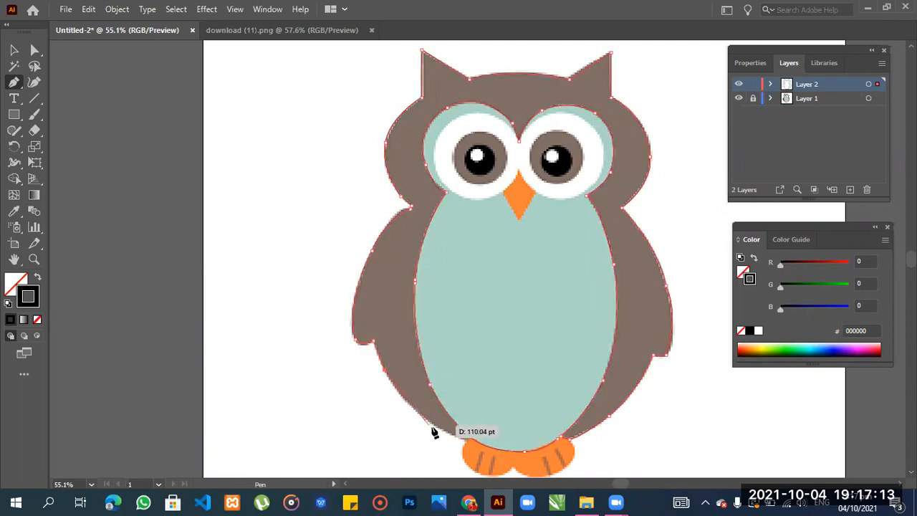
left_click_drag(435, 431, 462, 449)
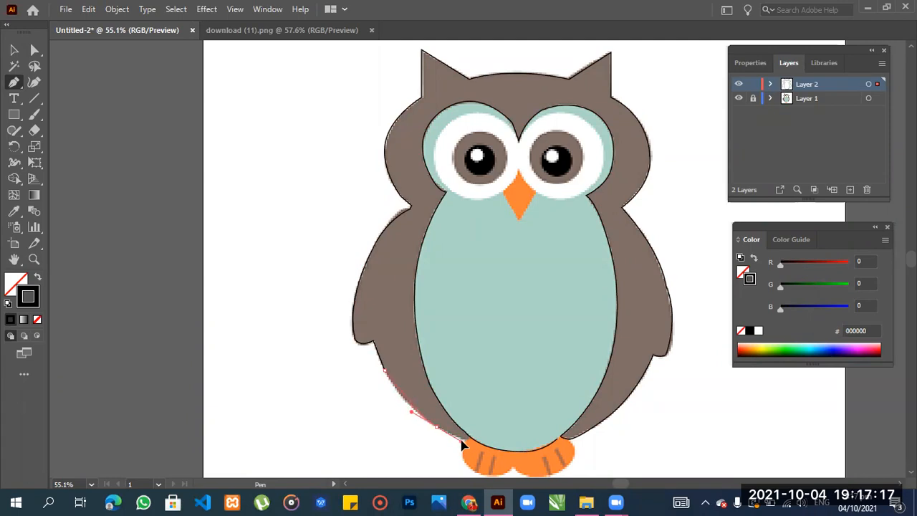
left_click(462, 444)
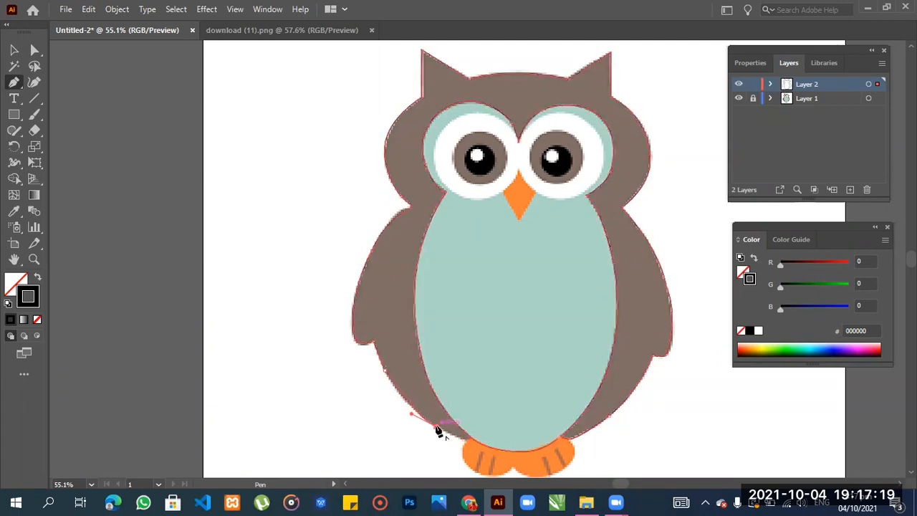
left_click(465, 440)
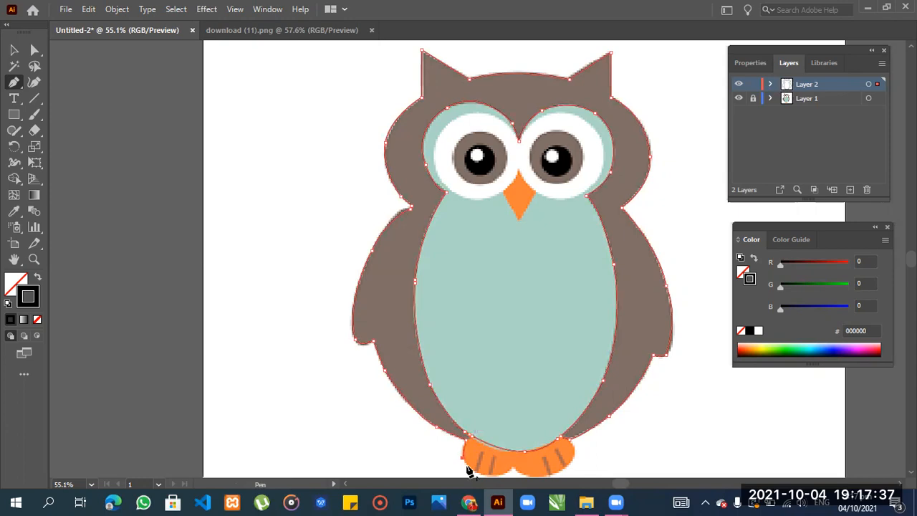
- Trace the bottom edge of both feet from the left foot's outer side through the notch between them
left_click(14, 260)
left_click_drag(477, 279, 467, 194)
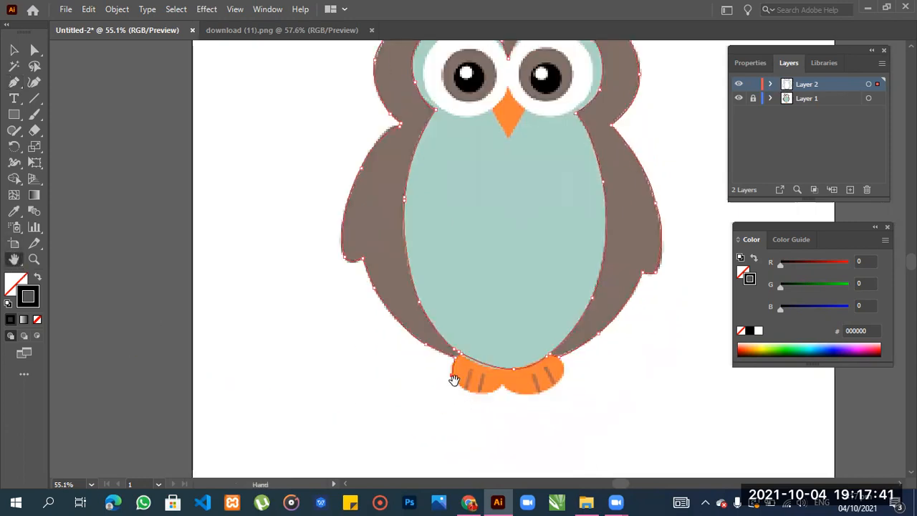
key("p")
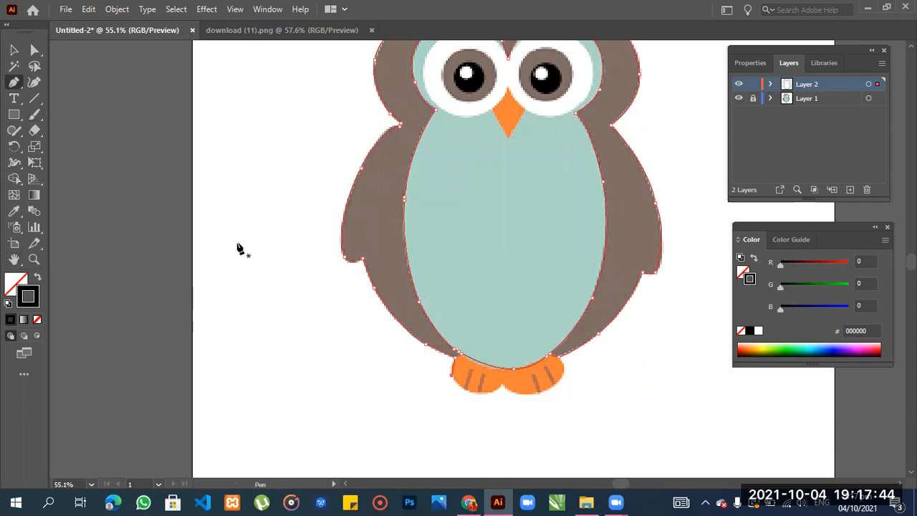
left_click(451, 374)
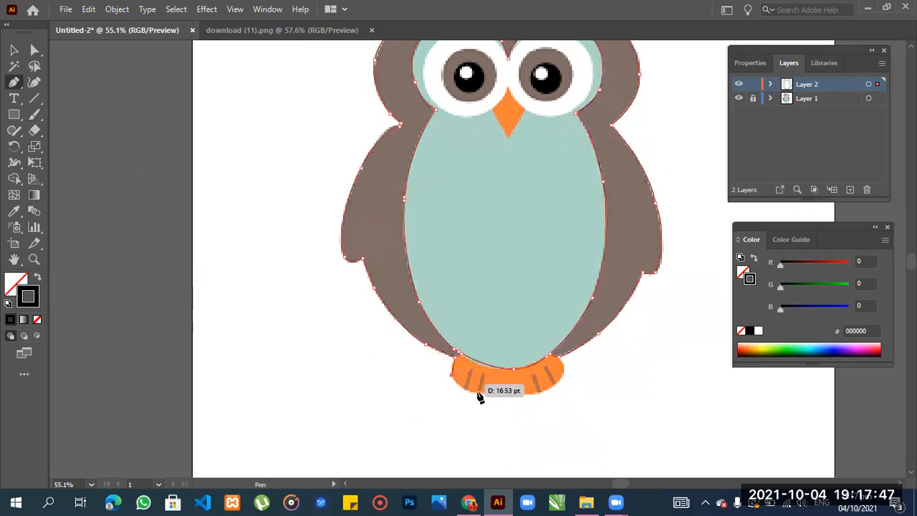
left_click_drag(502, 385, 579, 380)
left_click(548, 391)
- Trace the right foot's outer side upward and join the path to the belly's bottom edge
left_click(562, 352)
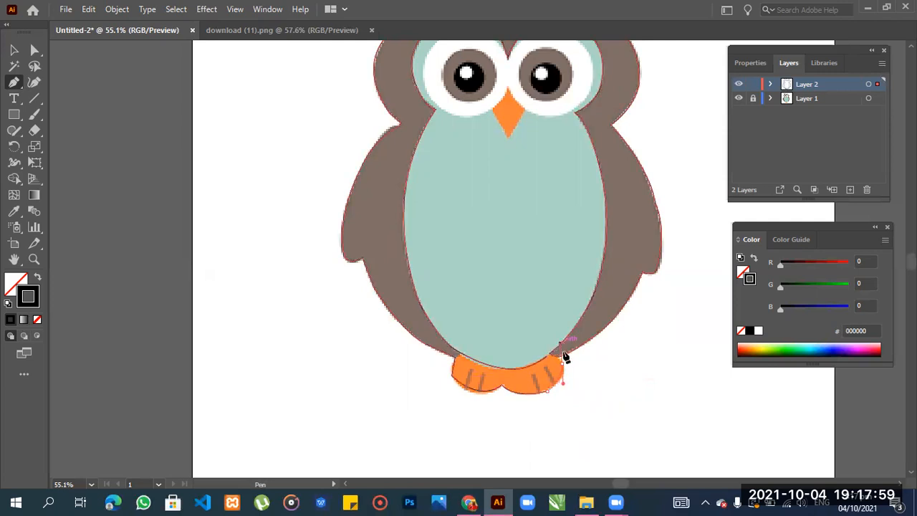
left_click(558, 366)
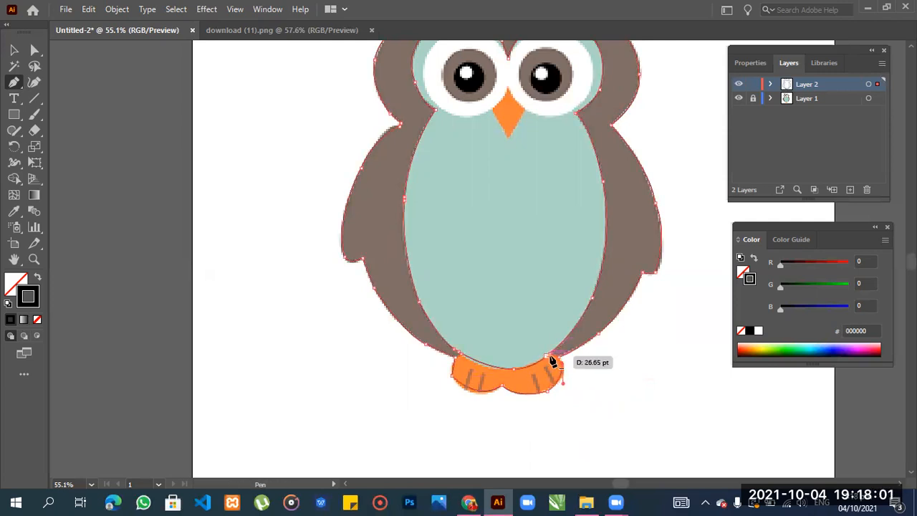
left_click(562, 369)
left_click_drag(565, 372, 545, 358)
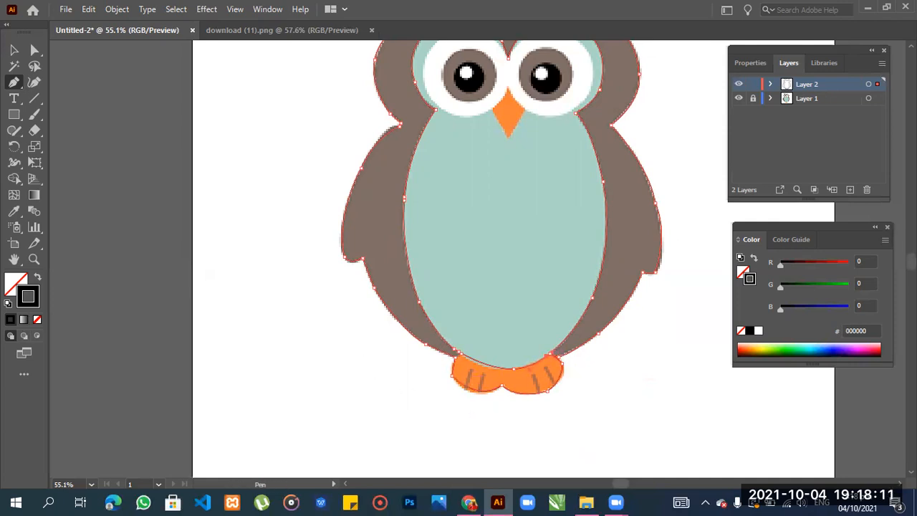
- Compare the traced outline with the owl image by hiding and showing Layer 1 and Layer 2 in turn
scroll(501, 225, "up", 2)
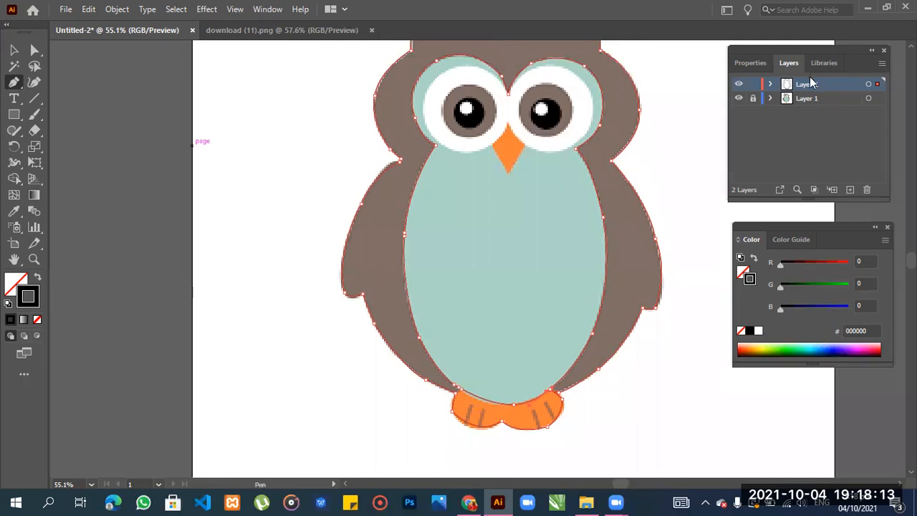
left_click(737, 97)
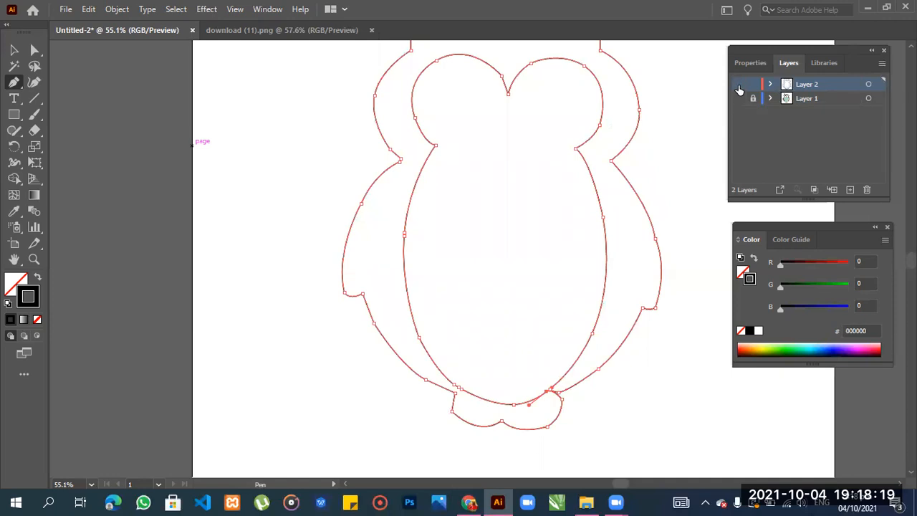
left_click(738, 86)
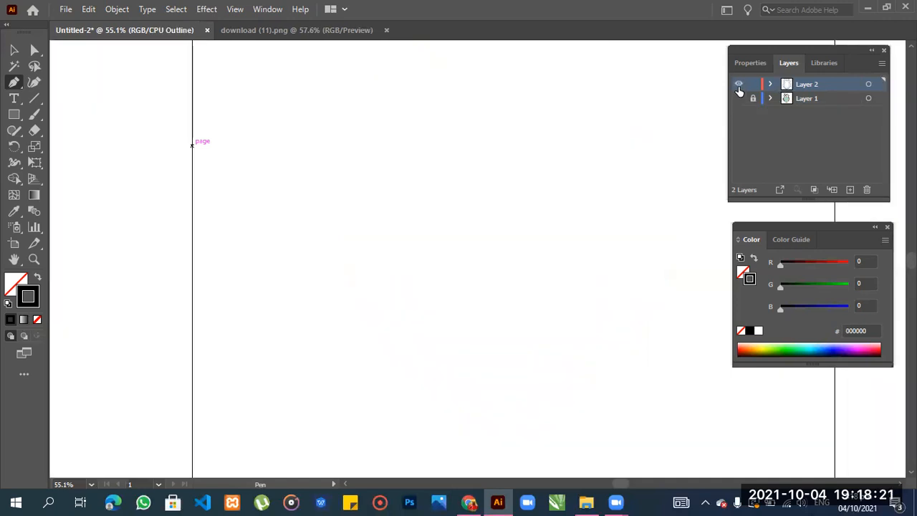
left_click(739, 85)
left_click(739, 101)
left_click(740, 102)
left_click(739, 85)
left_click(738, 85)
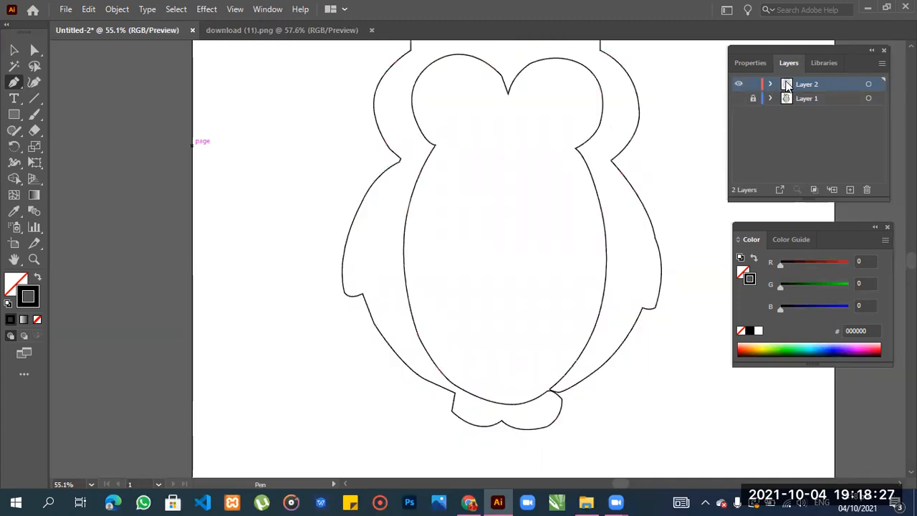
left_click(737, 86)
left_click(736, 86)
left_click(731, 98)
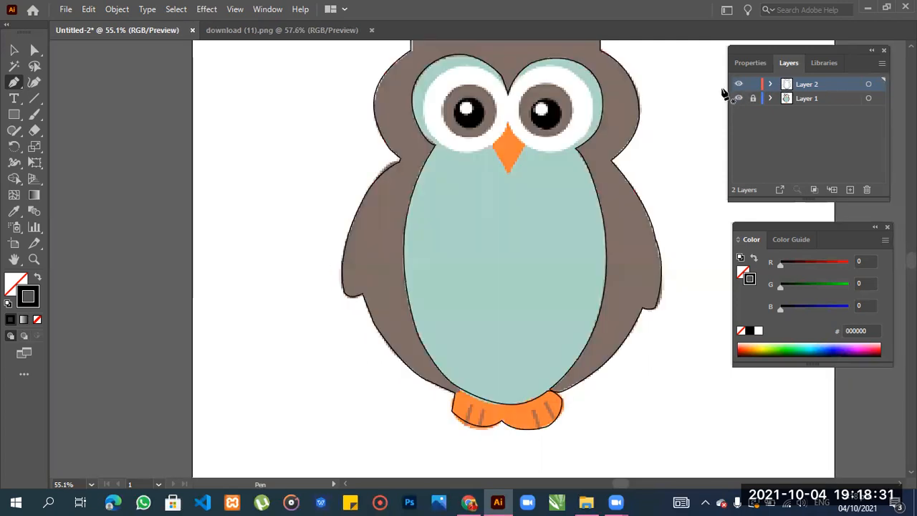
left_click(736, 84)
left_click(737, 98)
left_click(737, 98)
scroll(705, 231, "up", 5)
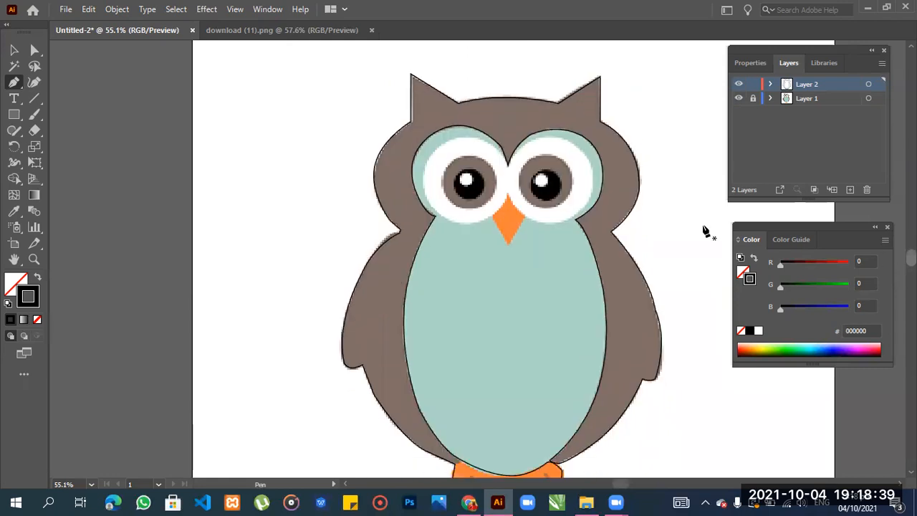
- Select the traced owl outline and check its stroke colour and the available stroke weights
left_click(34, 51)
left_click_drag(319, 79, 622, 470)
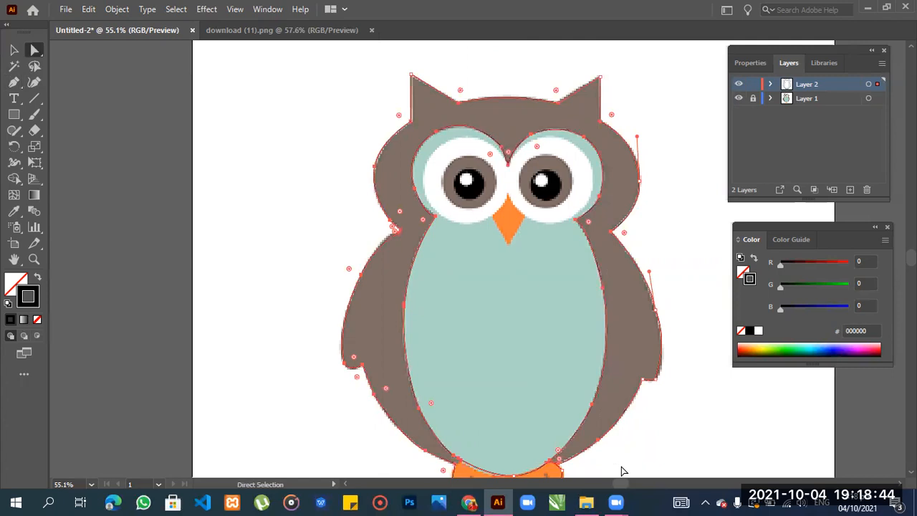
double_click(750, 282)
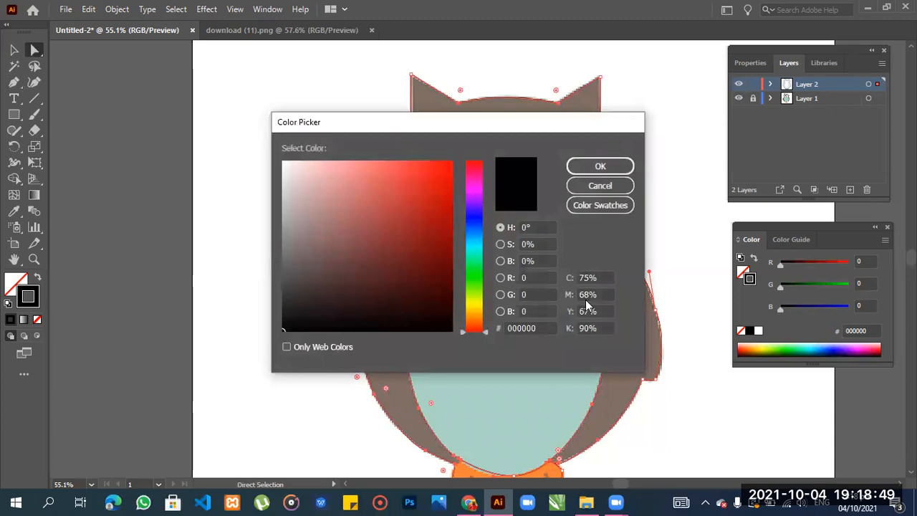
left_click(605, 167)
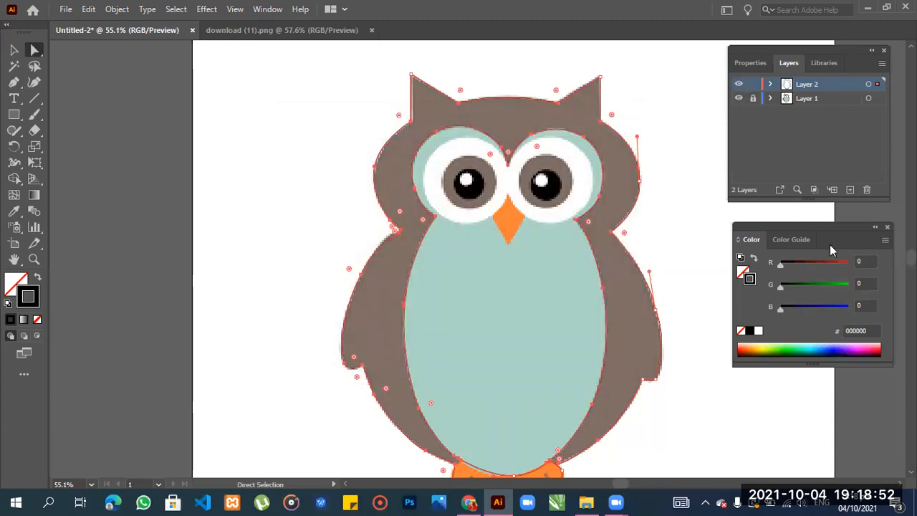
left_click(756, 61)
scroll(862, 185, "down", 3)
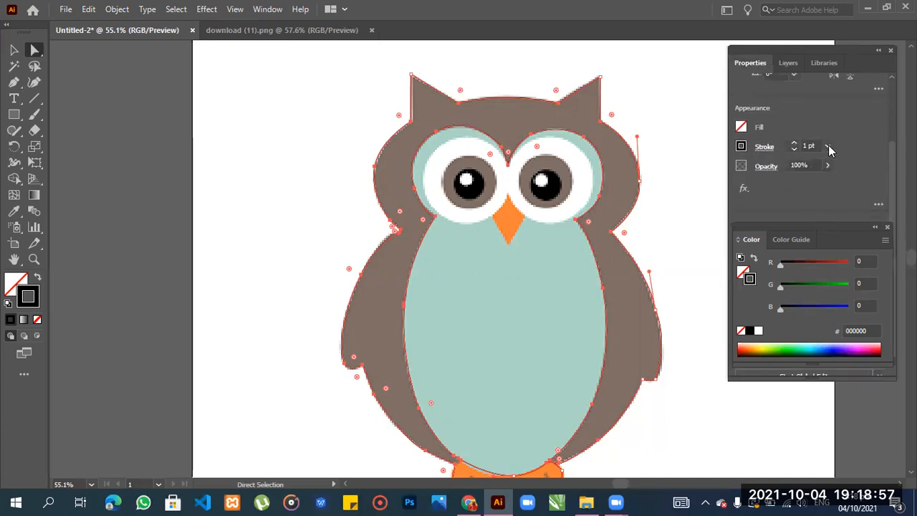
left_click(827, 146)
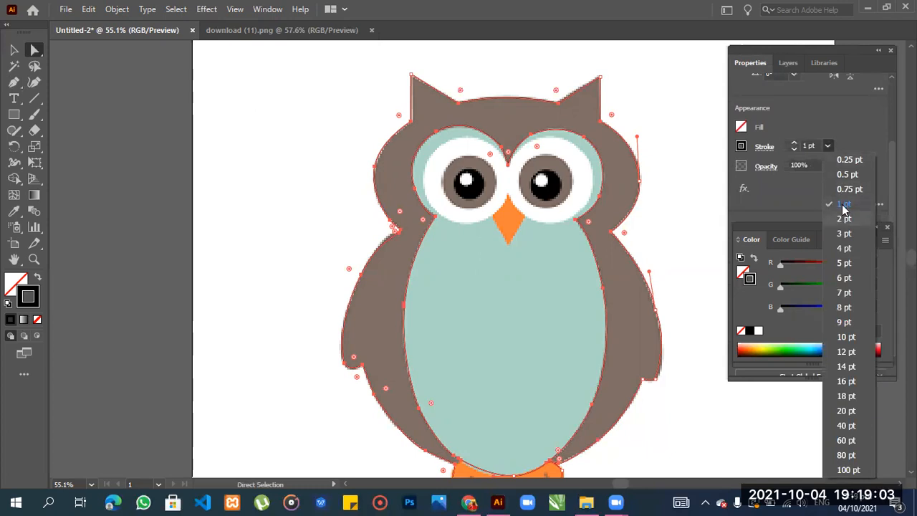
left_click(852, 129)
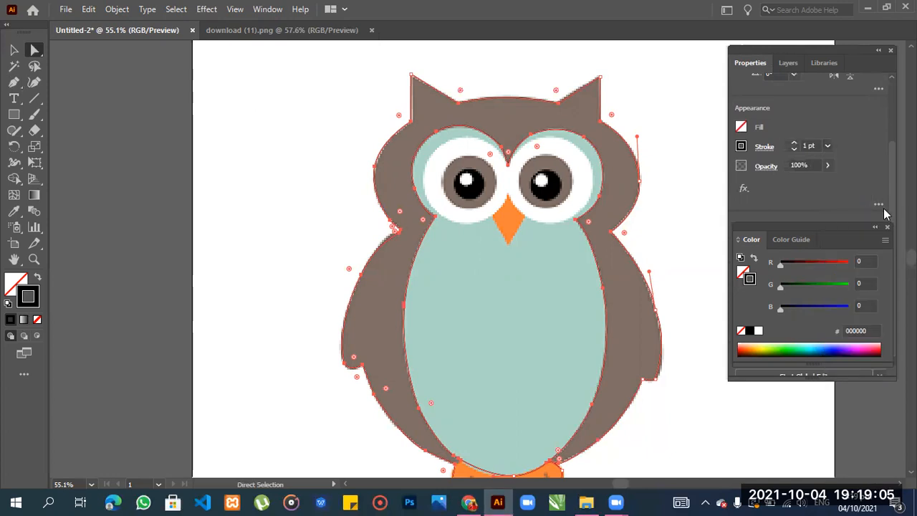
left_click(787, 63)
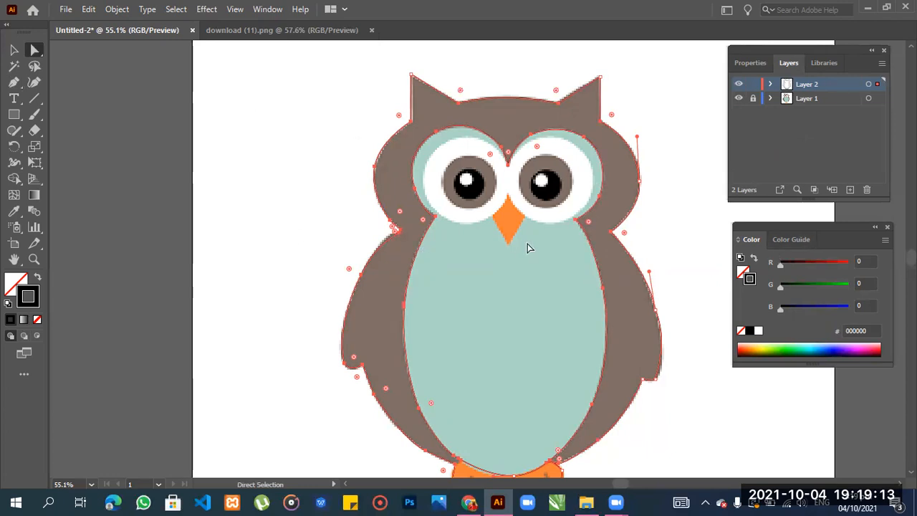
- Fill the traced path with the Eyedropper, sampling the body's brown, the belly's teal, and the body's brown again
left_click(13, 50)
left_click(35, 52)
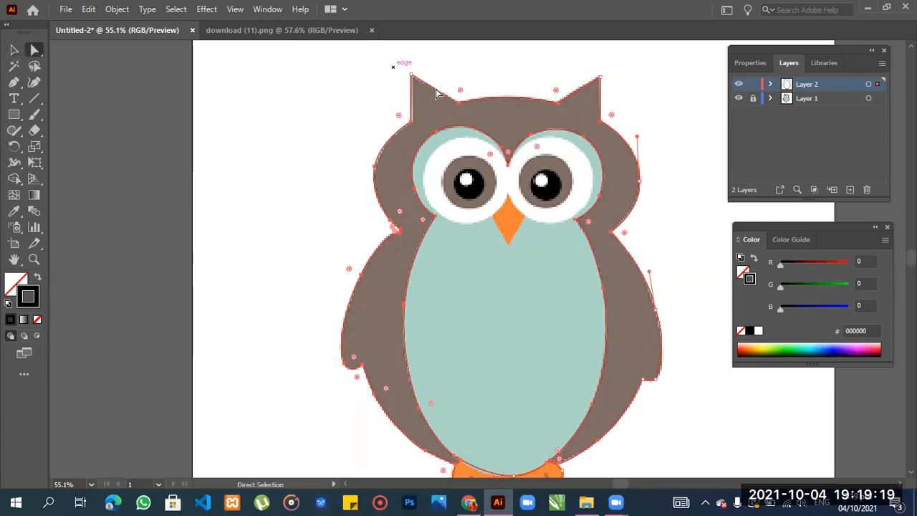
left_click_drag(487, 67, 323, 452)
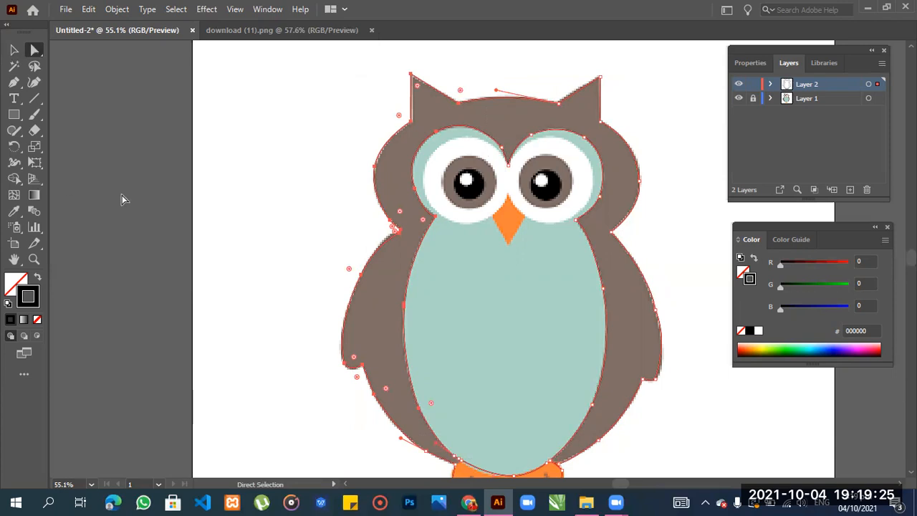
key("i")
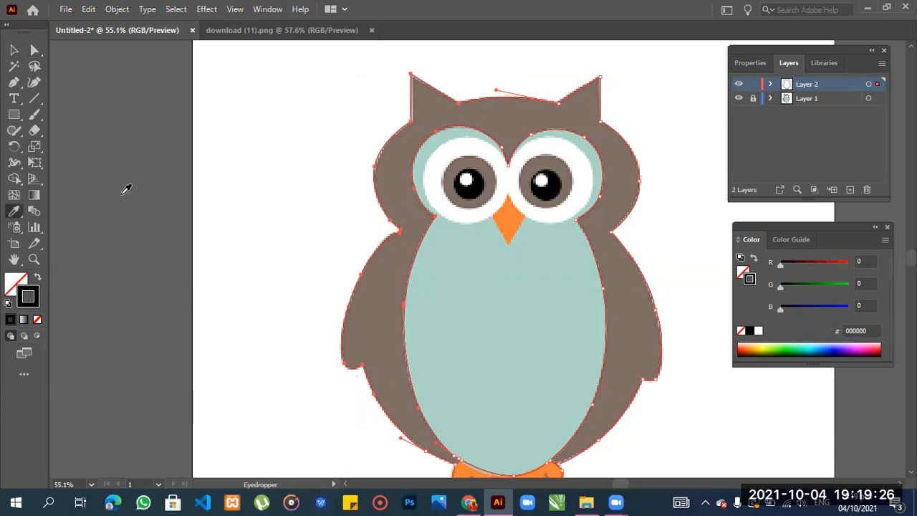
left_click(421, 217)
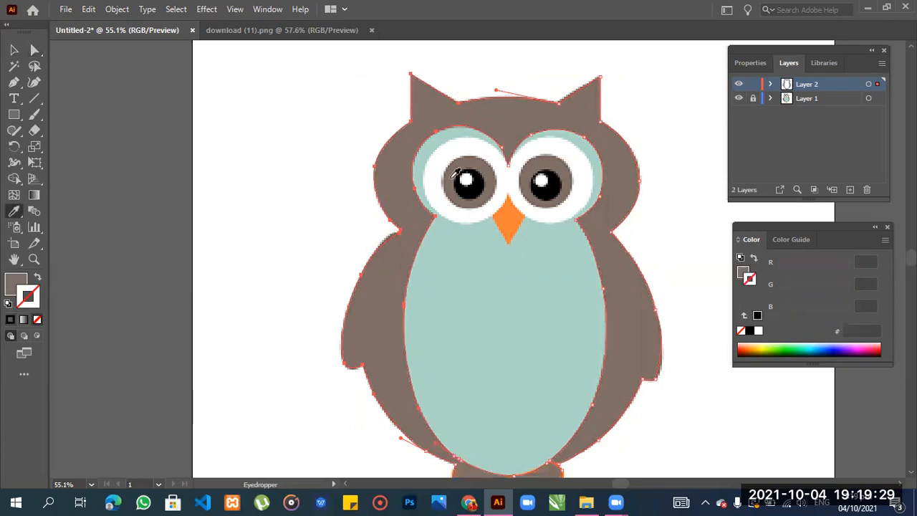
left_click(571, 261)
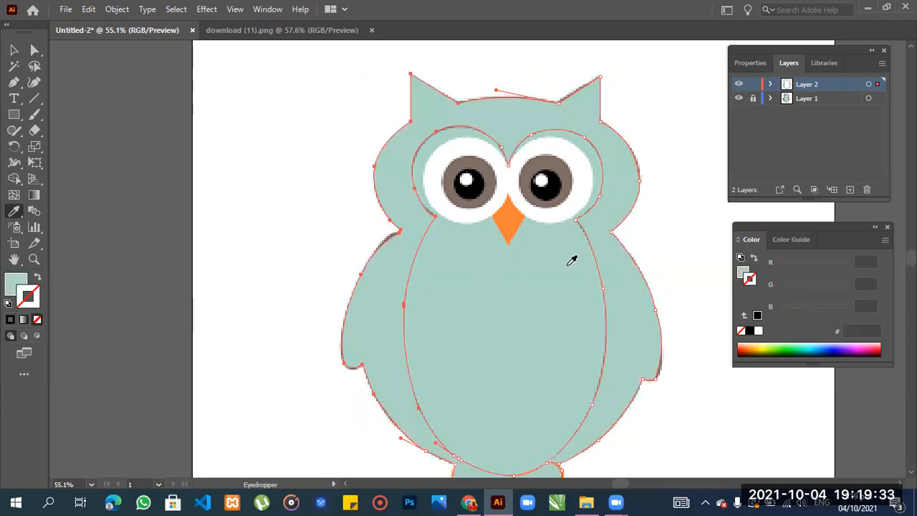
left_click(402, 237)
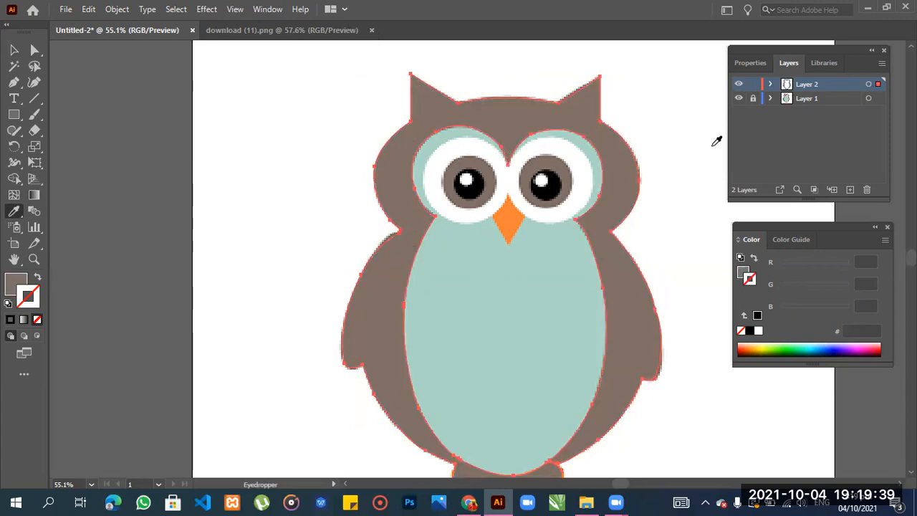
- Check the brown-filled shape down to the feet against the owl image by toggling the visibility of both layers
left_click(737, 99)
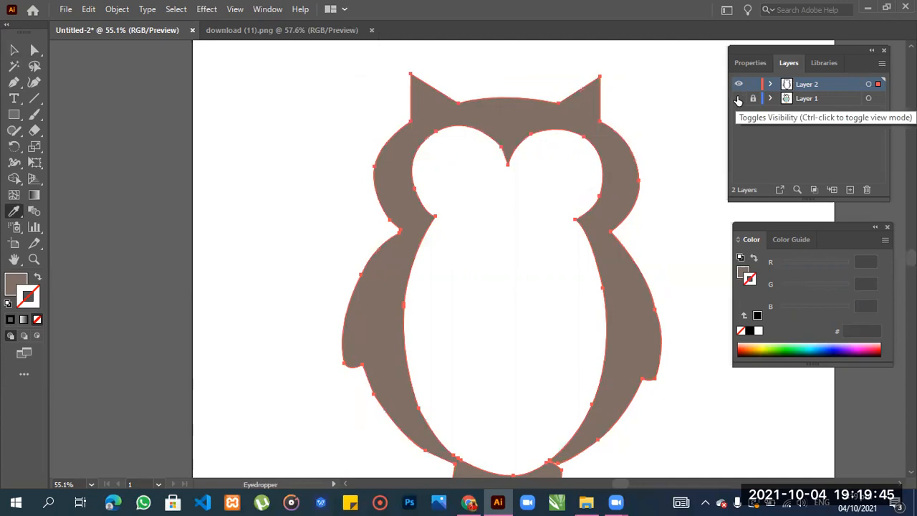
left_click(737, 99)
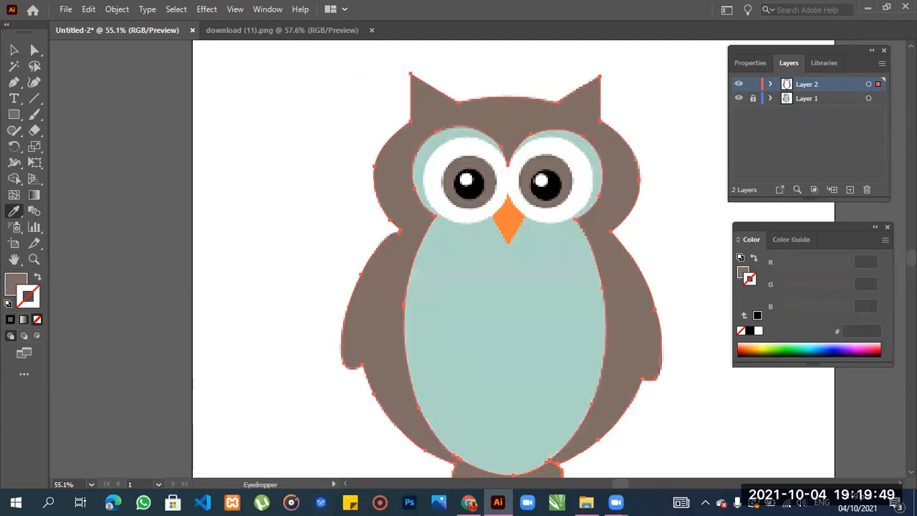
scroll(513, 257, "down", 5)
scroll(512, 258, "up", 3)
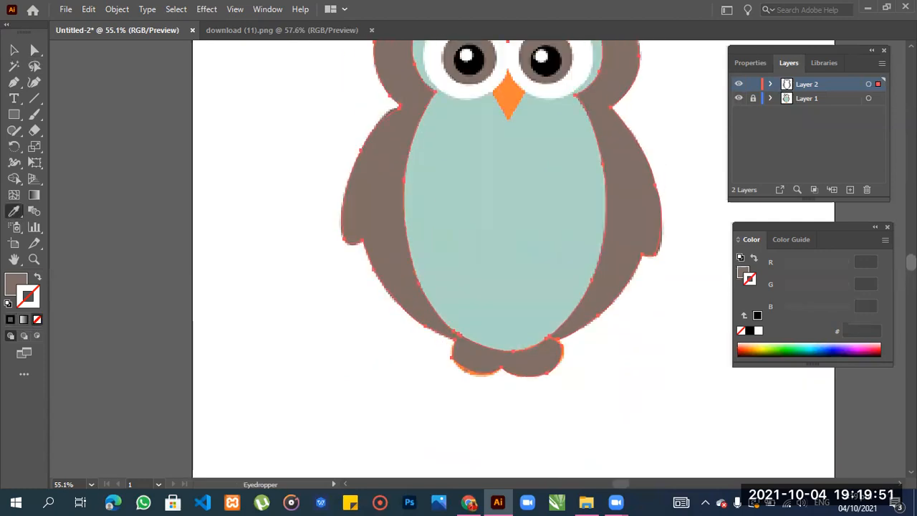
scroll(583, 375, "up", 2)
scroll(583, 375, "down", 1)
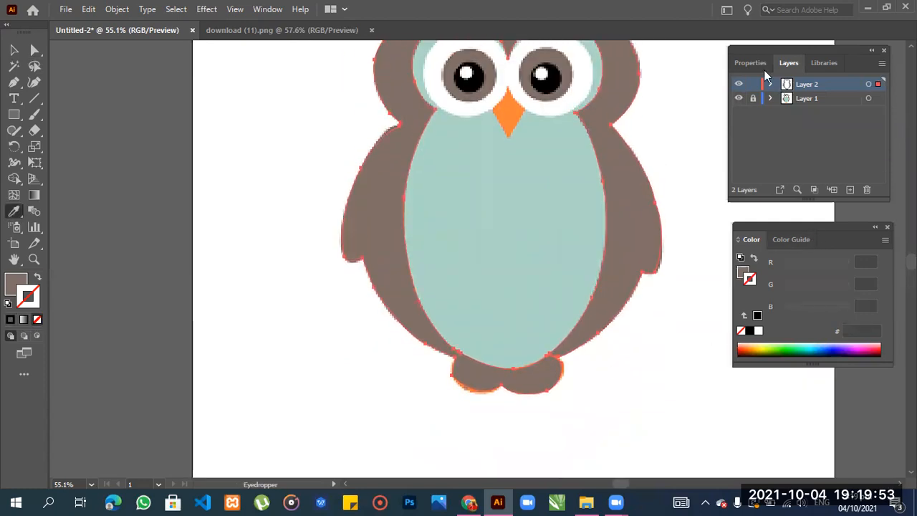
left_click(738, 98)
left_click(738, 98)
left_click(738, 98)
left_click(739, 99)
left_click(739, 84)
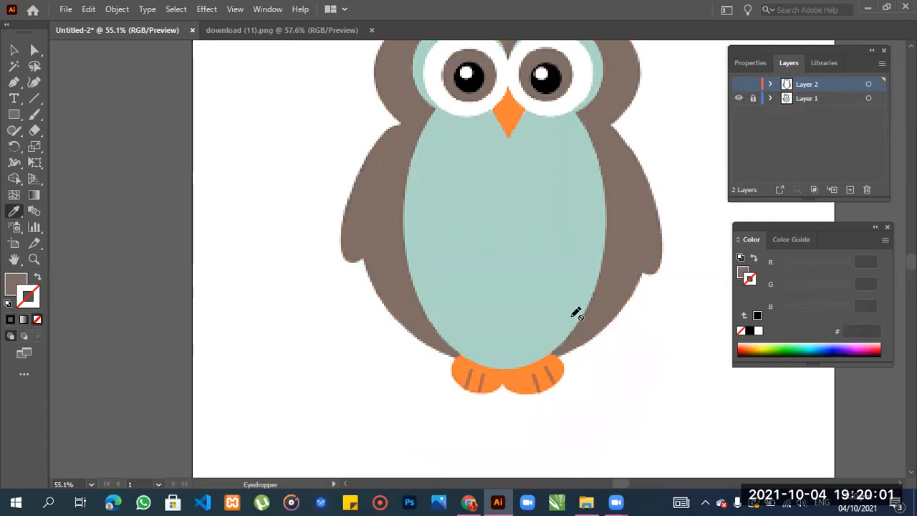
left_click(35, 49)
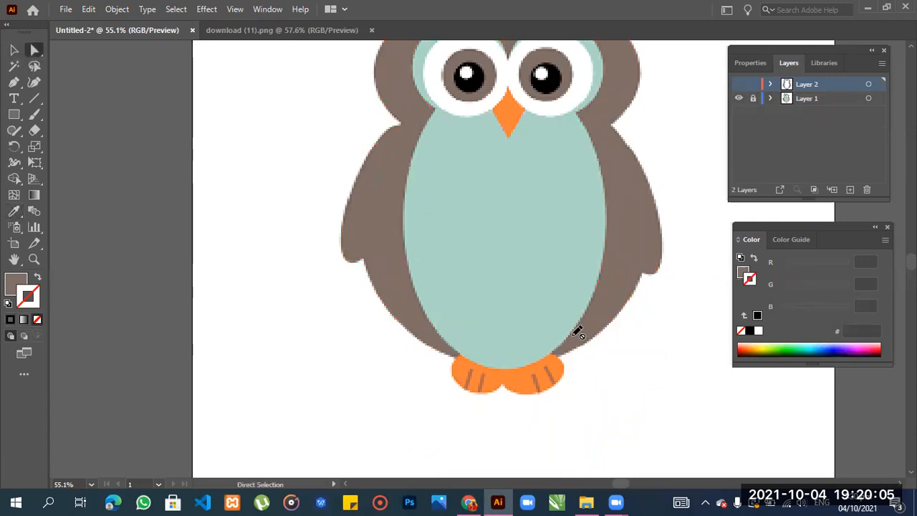
left_click(741, 85)
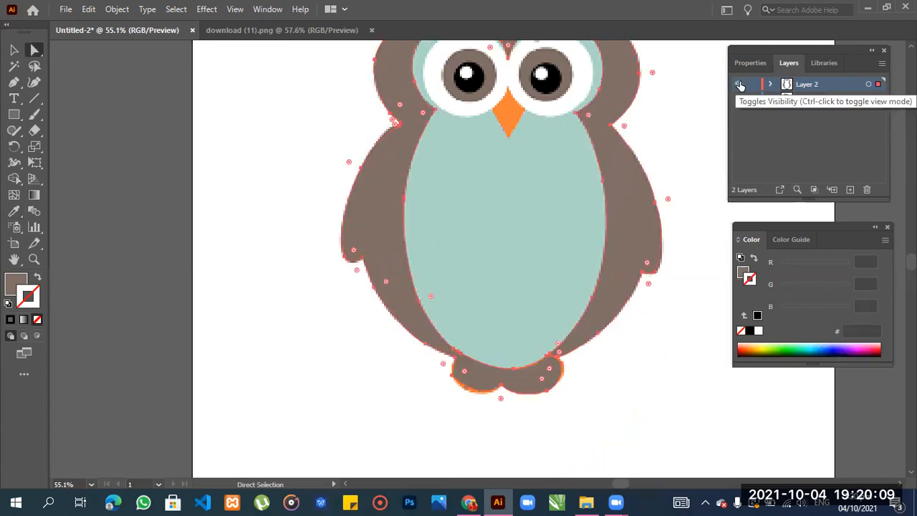
- Undo the Eyedropper fills so the traced path is a black unfilled outline again
left_click(740, 85, "alt")
left_click(740, 85, "alt")
left_click(741, 85, "alt")
left_click(741, 85, "alt")
left_click(740, 85, "alt")
left_click(741, 86, "alt")
key("ctrl+z")
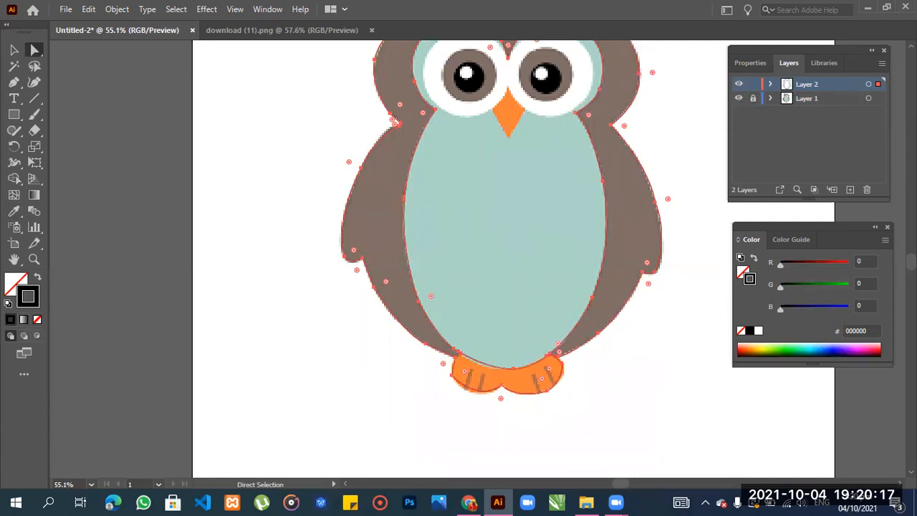
- Try to colour only the feet by selecting their anchor points and sampling a colour from the right foot
scroll(501, 258, "up", 4)
scroll(502, 258, "down", 6)
scroll(502, 258, "up", 3)
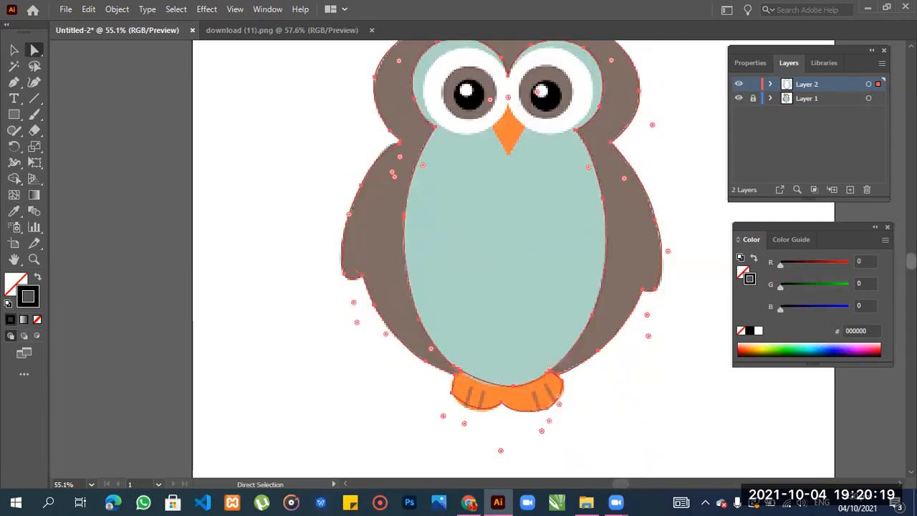
scroll(616, 323, "up", 2)
left_click_drag(598, 400, 426, 463)
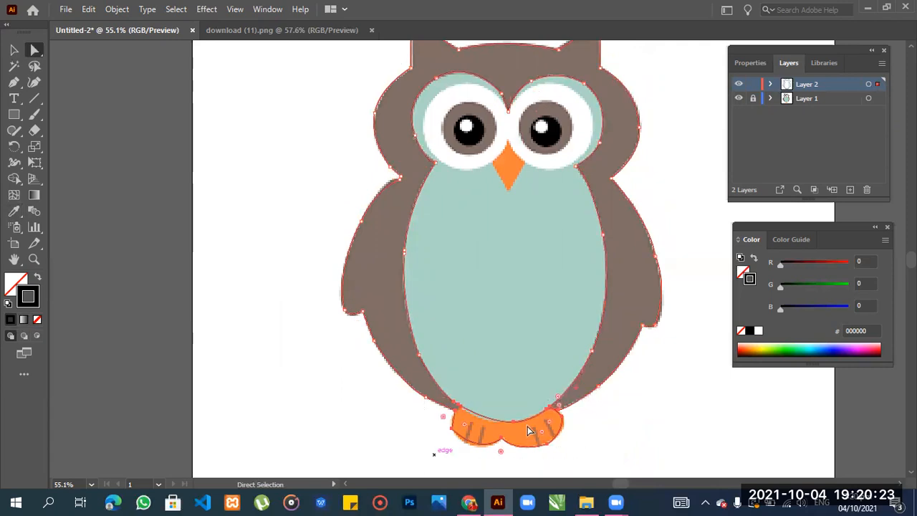
key("i")
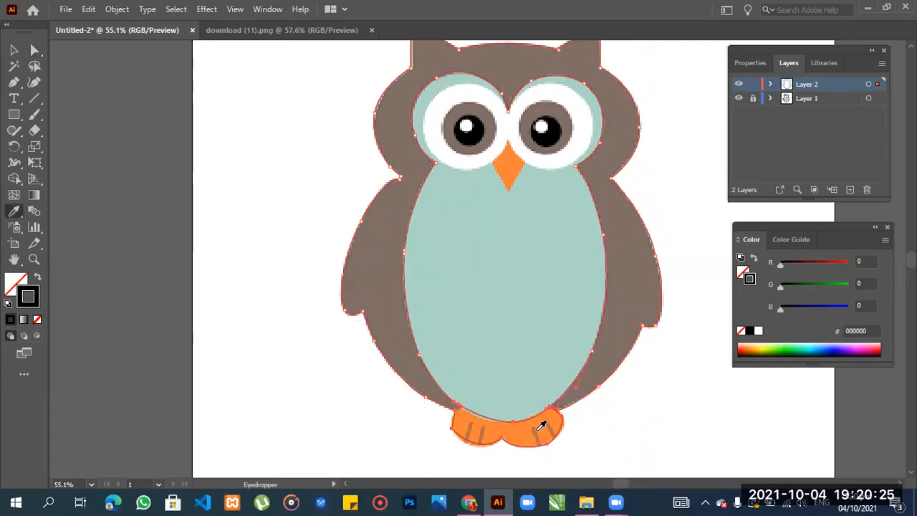
left_click(537, 428)
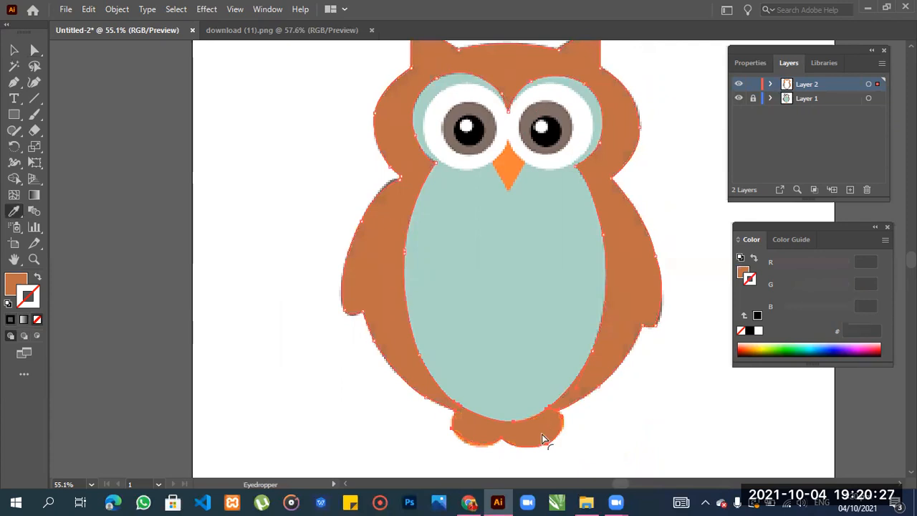
left_click(546, 430)
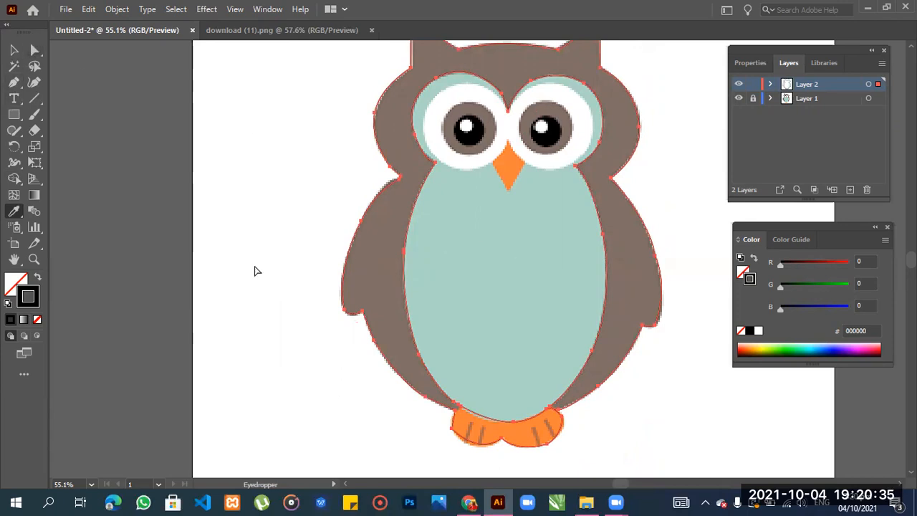
- Undo the colour sampled from the right foot
key("ctrl+z")
key("ctrl+z")
key("ctrl+z")
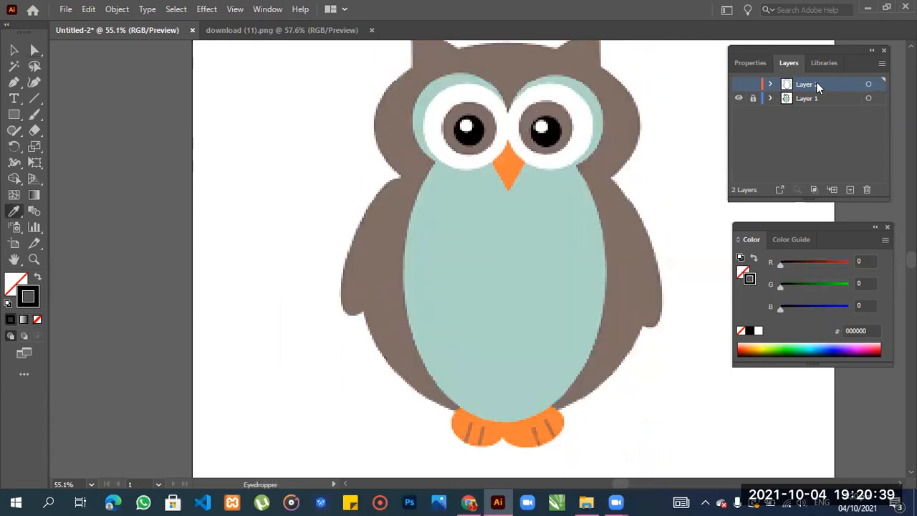
- Toggle both layers' visibility to check the unfilled outline over the owl image, leaving Layer 1 and Layer 2 shown
left_click(737, 98)
left_click(737, 98)
left_click(740, 86)
left_click(739, 86)
left_click(739, 86)
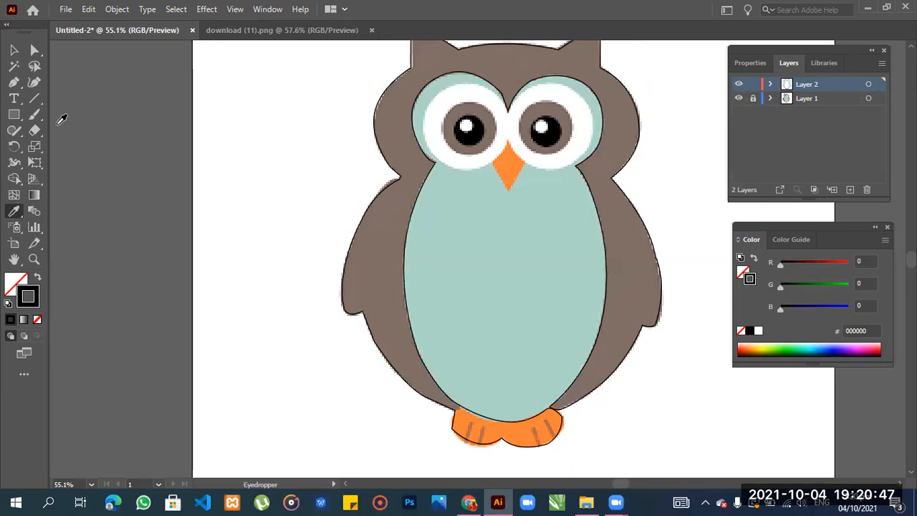
left_click(12, 52)
left_click_drag(452, 416, 456, 418)
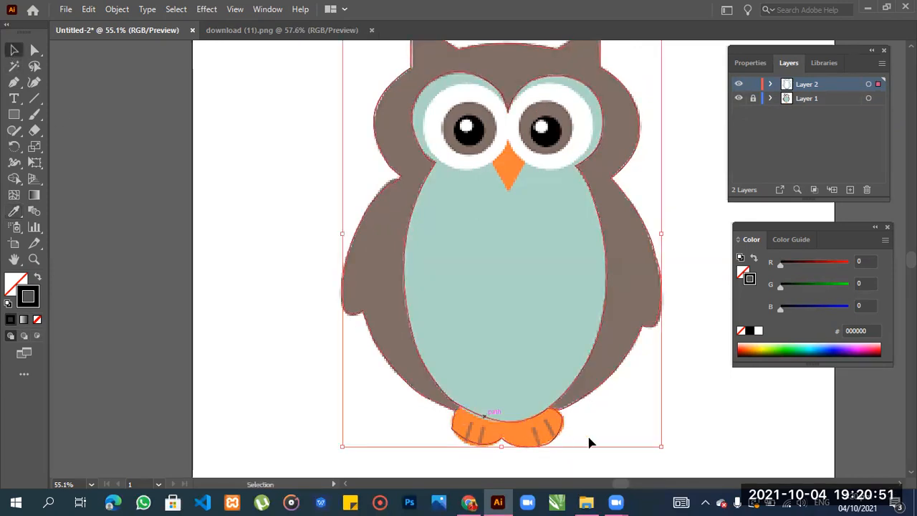
double_click(560, 428)
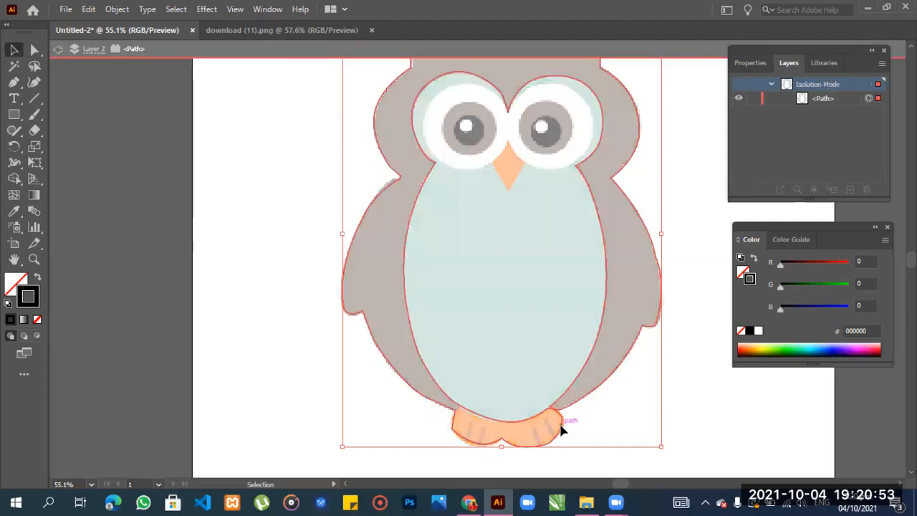
double_click(599, 433)
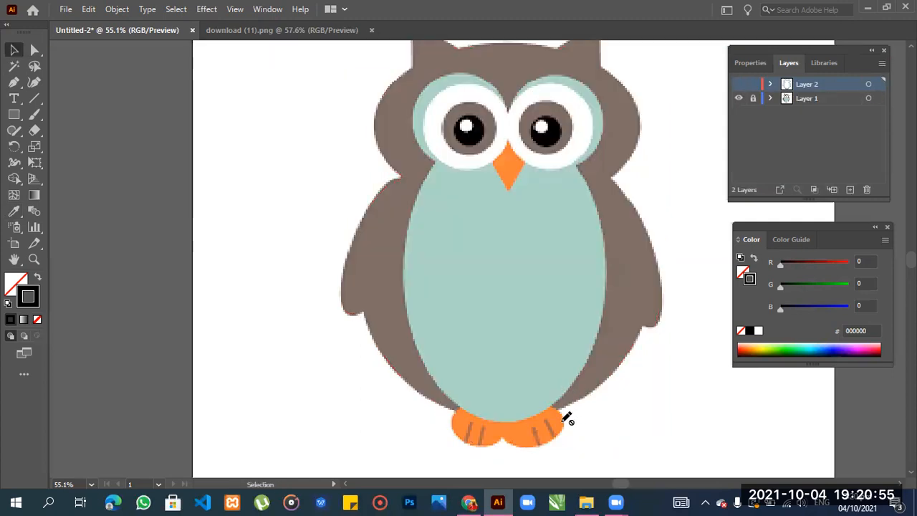
- Undo the traced path back to before the feet outline was drawn, with Layer 1 and Layer 2 both shown
left_click(739, 98)
key("ctrl+z")
key("ctrl+z")
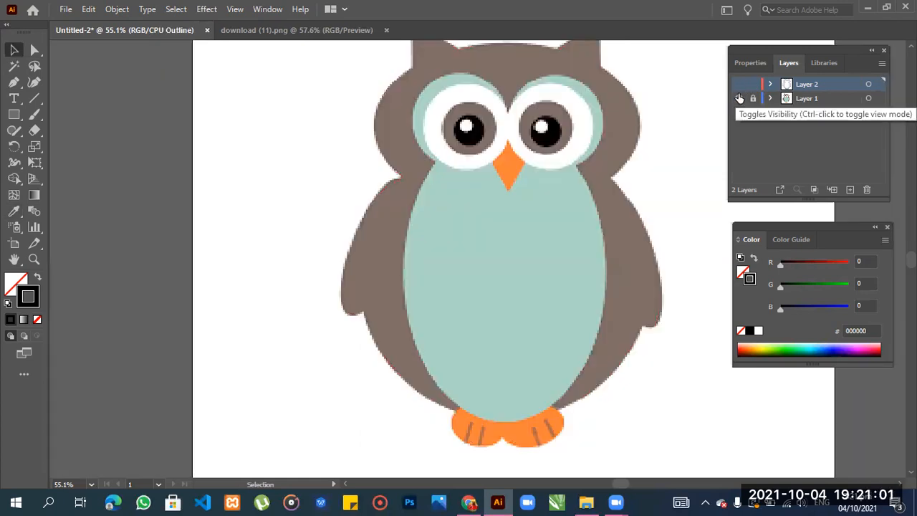
left_click(739, 98)
key("ctrl+z")
key("ctrl+z")
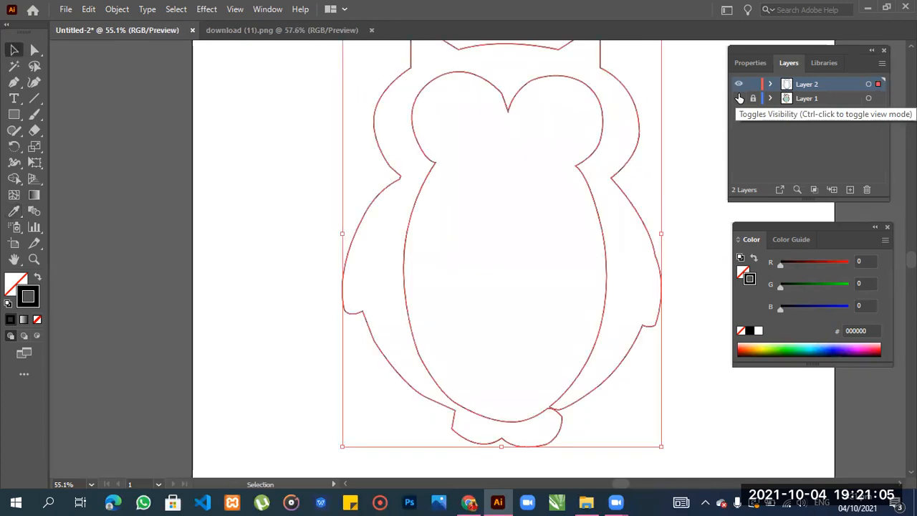
left_click(739, 98)
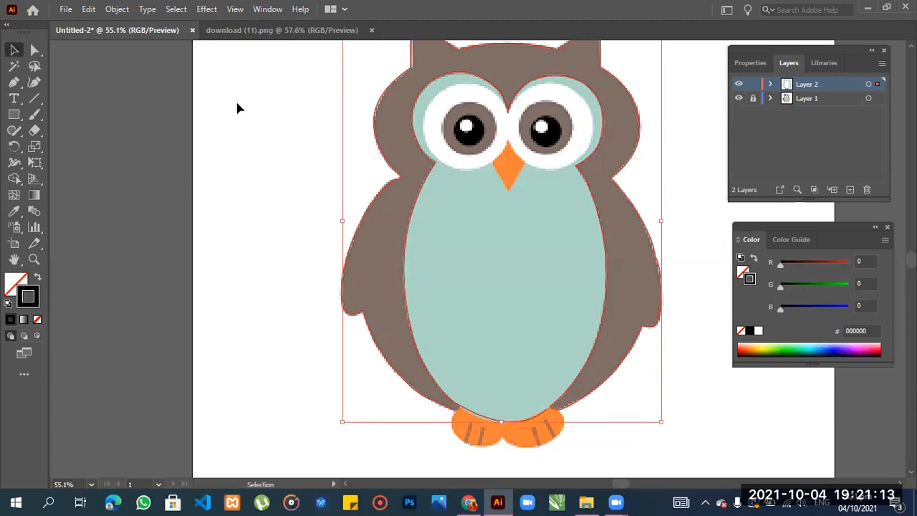
- Add Pen tool anchor points to the traced path where the belly and body meet above the left foot
left_click(14, 82)
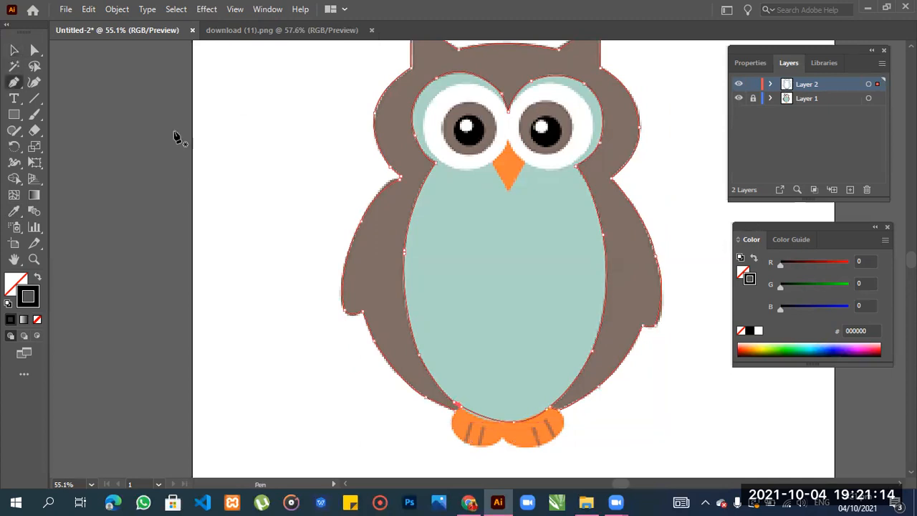
left_click(456, 410)
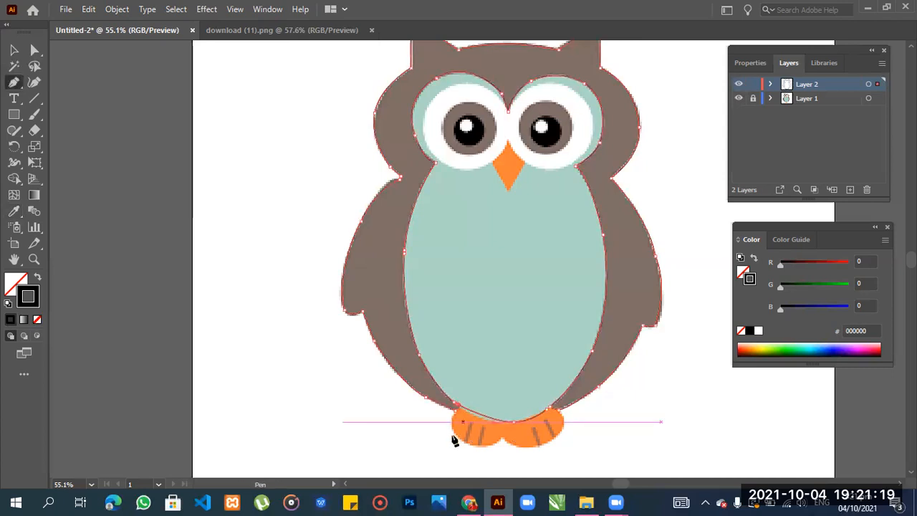
mouse_move(458, 415)
left_mouse_down()
mouse_move(466, 421)
mouse_move(461, 444)
mouse_move(463, 409)
mouse_move(475, 415)
mouse_move(463, 409)
left_mouse_up()
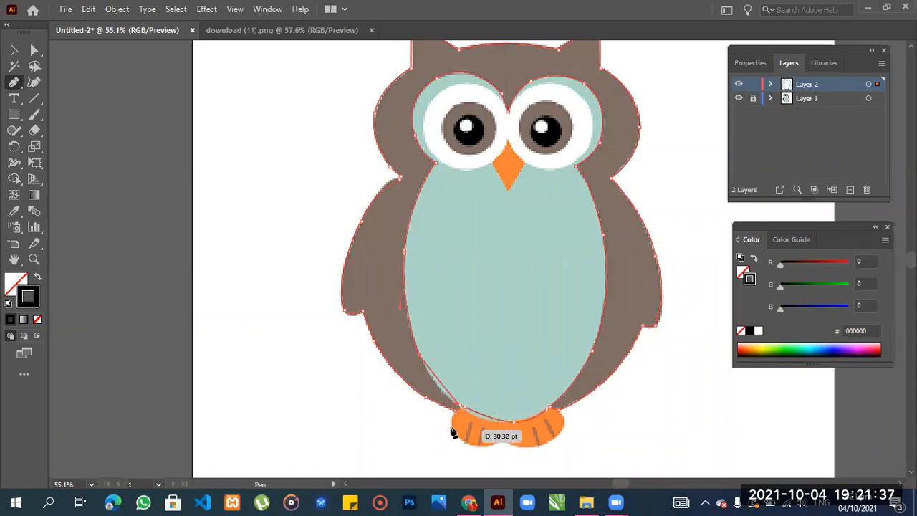
left_click(460, 414)
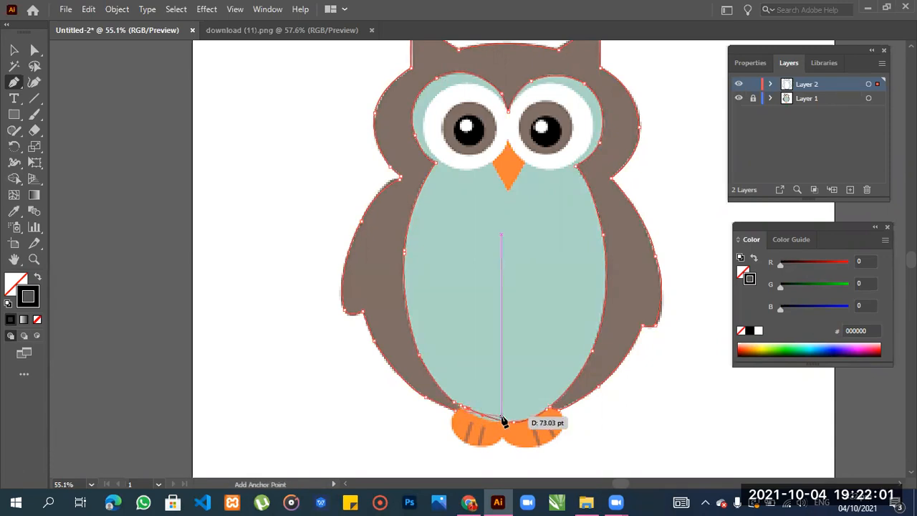
left_click(462, 412)
left_click(461, 408)
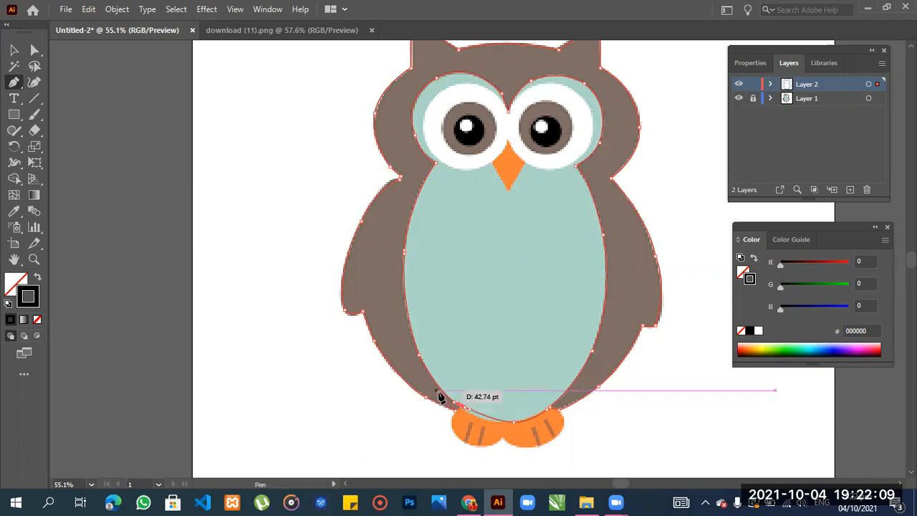
mouse_move(439, 390)
left_mouse_down()
mouse_move(411, 372)
mouse_move(426, 368)
mouse_move(428, 388)
left_mouse_up()
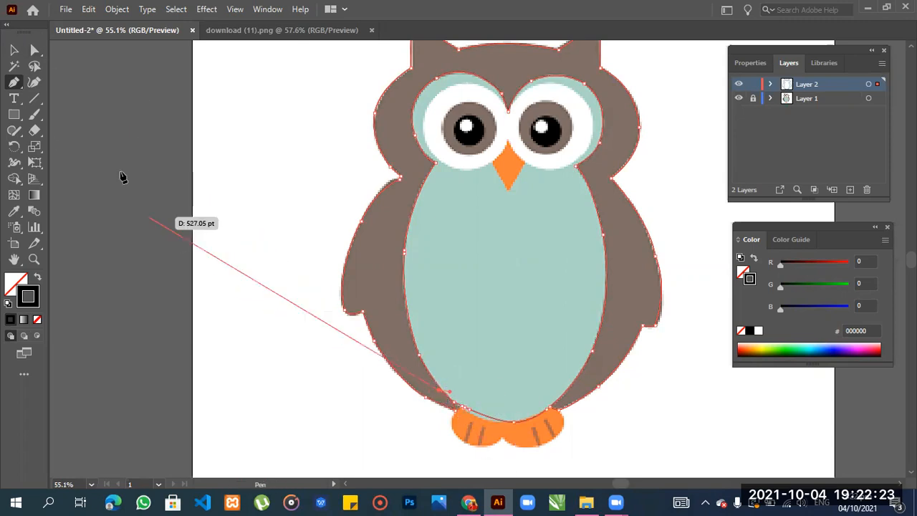
- Adjust the anchor points and handles above the left foot with Direct Selection to fit the belly's bottom curve to the image
left_click(35, 49)
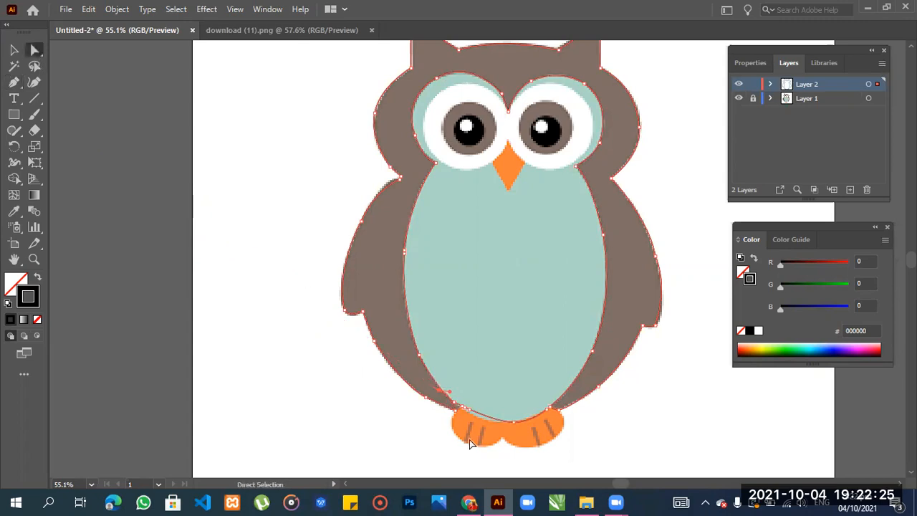
left_click(457, 409)
left_click_drag(456, 406, 460, 409)
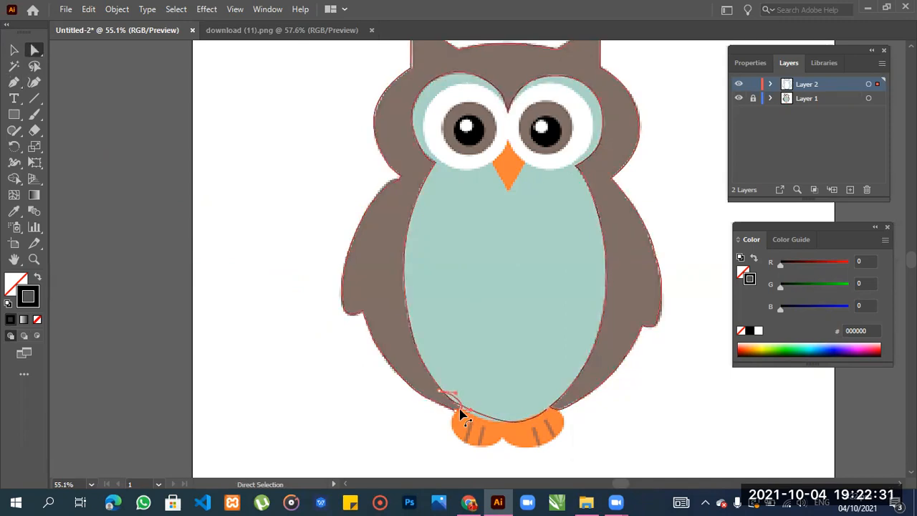
left_click(461, 412)
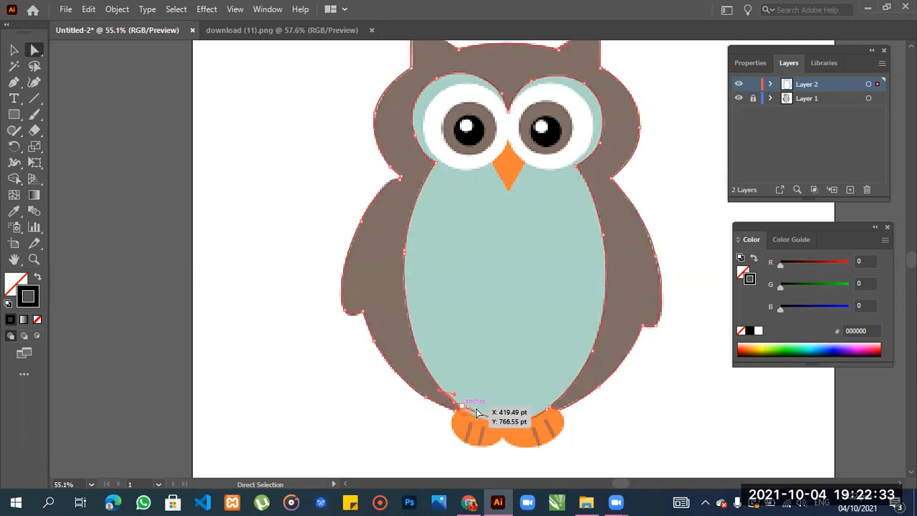
mouse_move(467, 414)
left_mouse_down()
mouse_move(491, 425)
mouse_move(462, 413)
left_mouse_up()
left_click(612, 464)
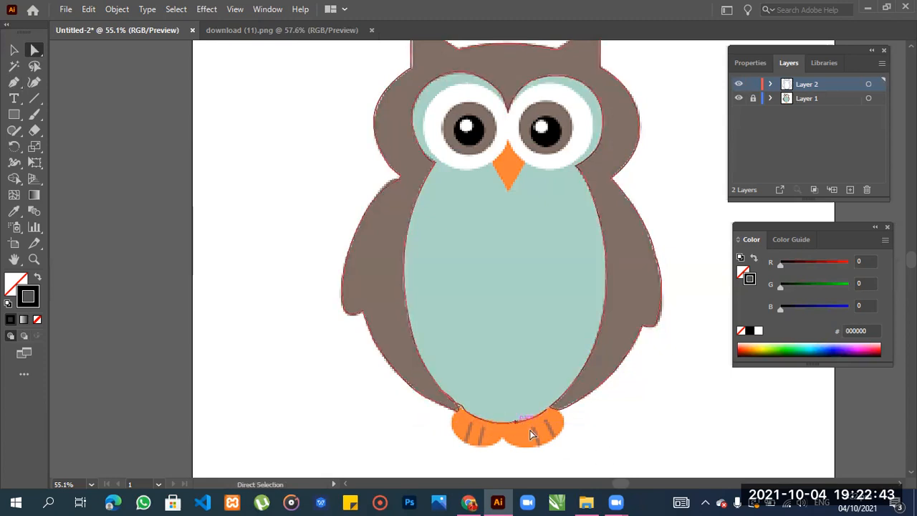
key("ctrl+z")
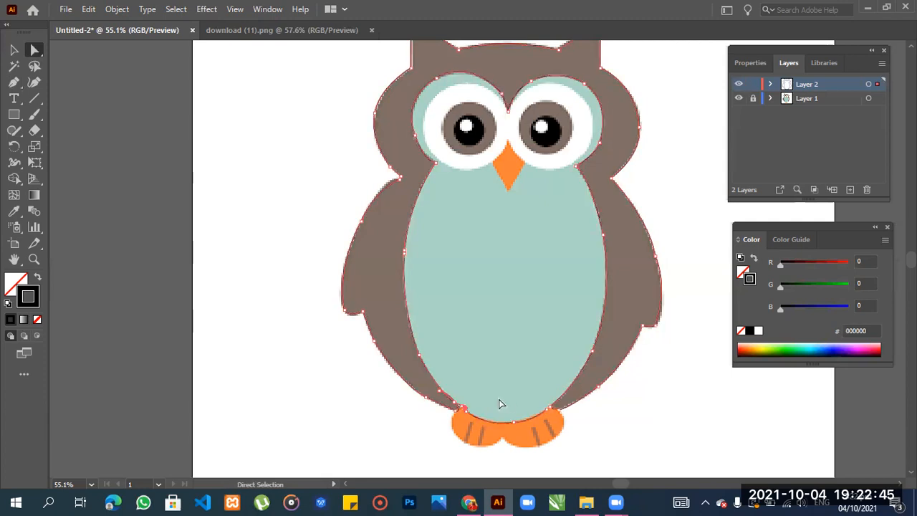
left_click_drag(462, 409, 467, 406)
left_click(630, 438)
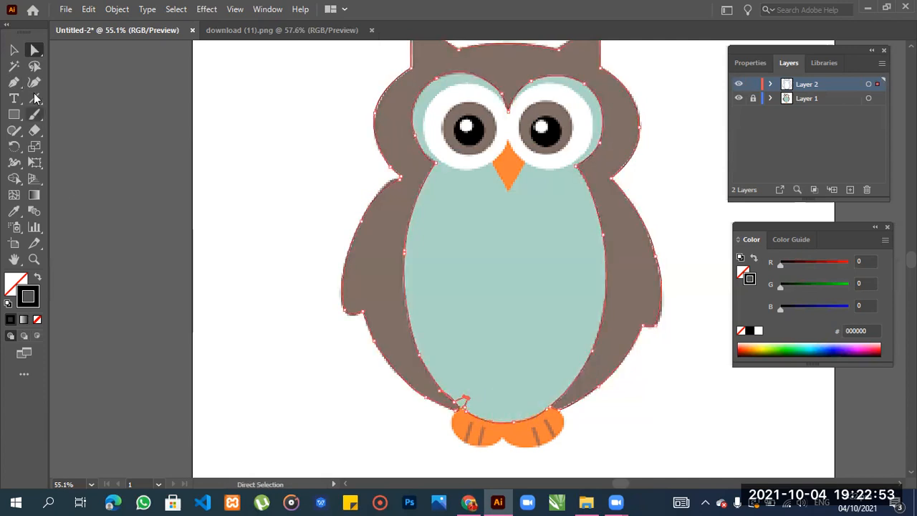
- Remove surplus anchor points above the left foot and at the belly's bottom with the Delete Anchor Point tool
left_click_drag(13, 82, 94, 116)
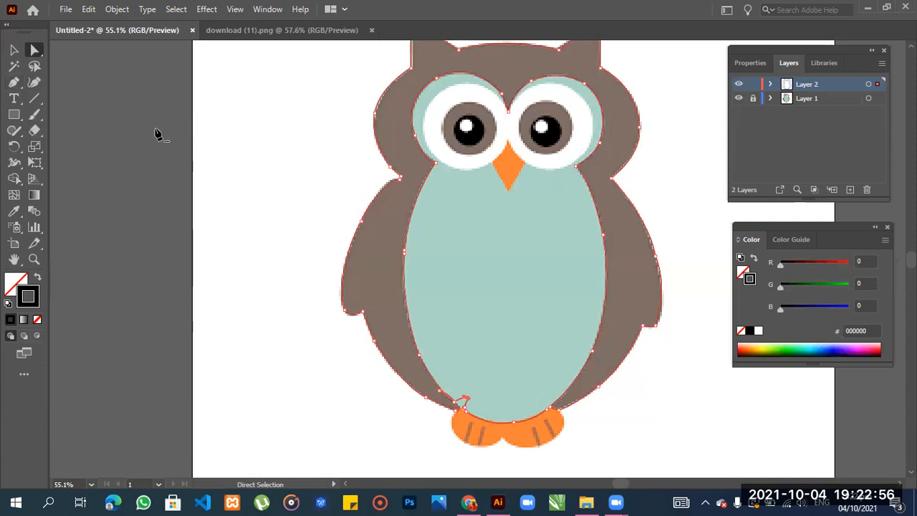
left_click(464, 402)
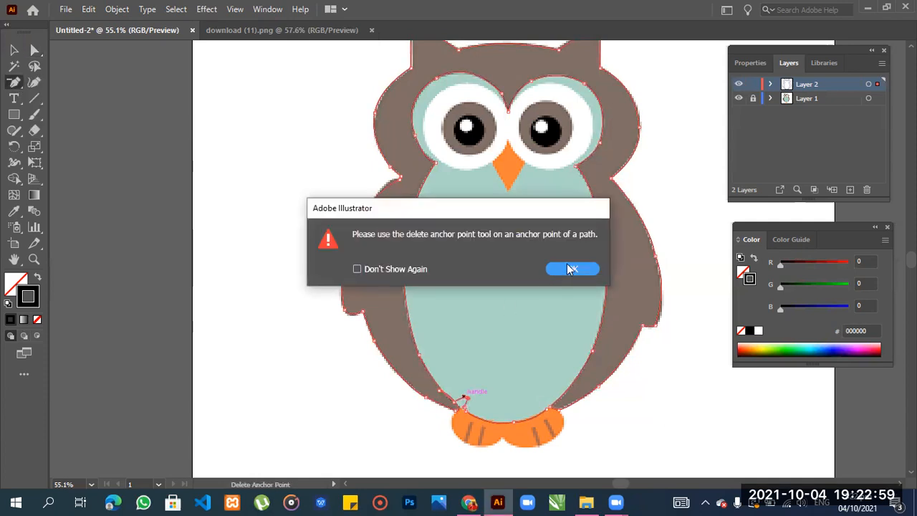
left_click(566, 265)
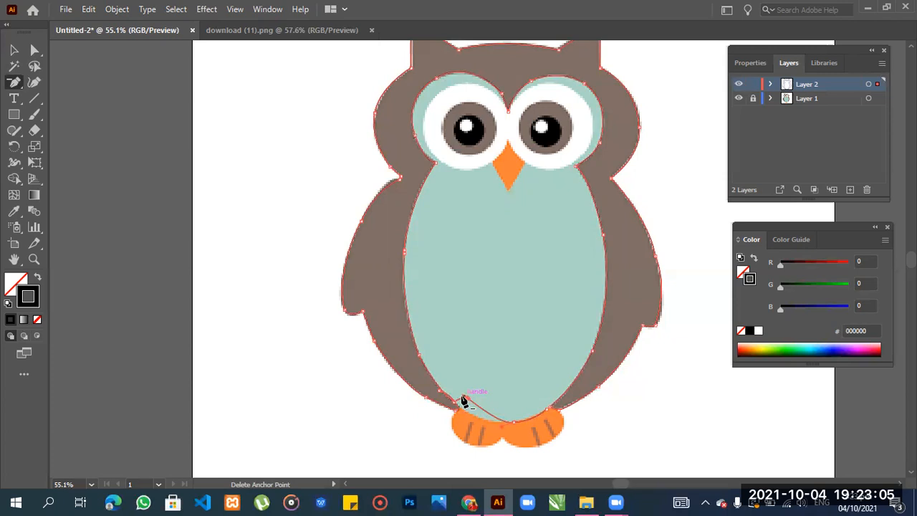
left_click(464, 401)
left_click(573, 269)
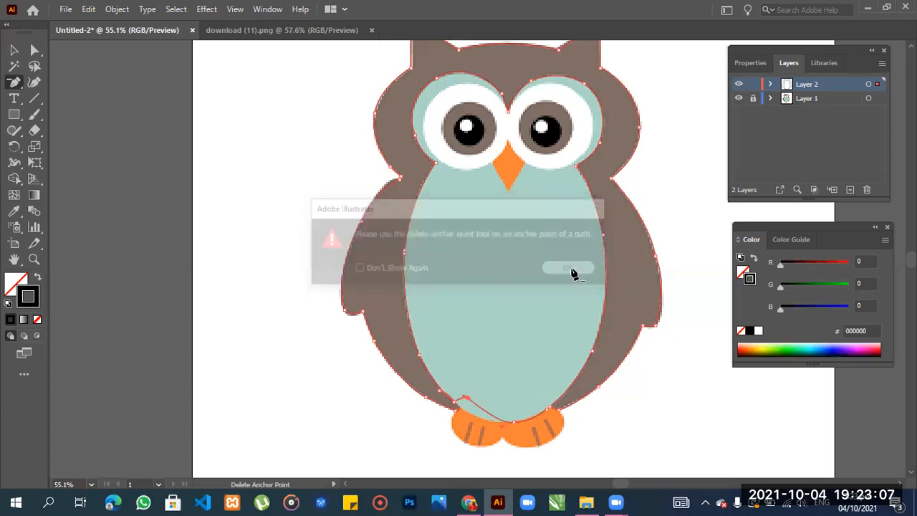
left_click(506, 422)
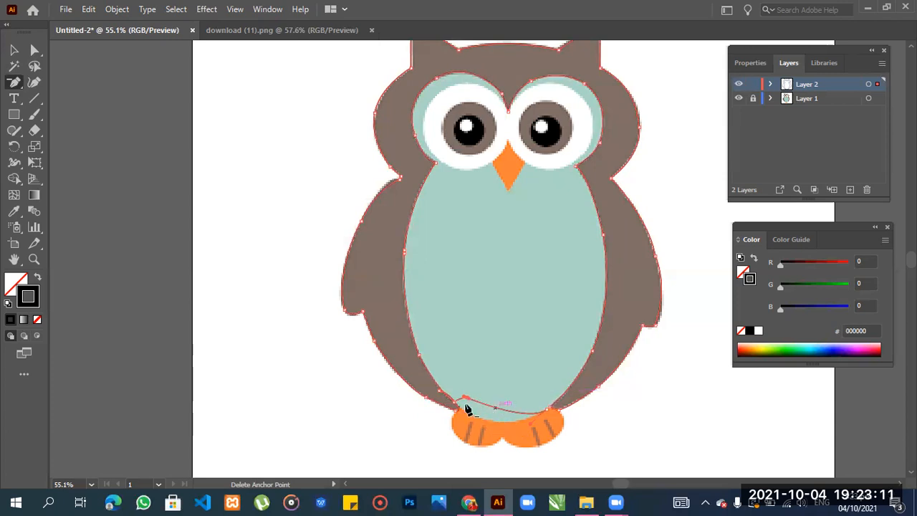
- Reshape the belly's bottom segment between the feet with Direct Selection and delete that segment from the traced path
left_click(32, 47)
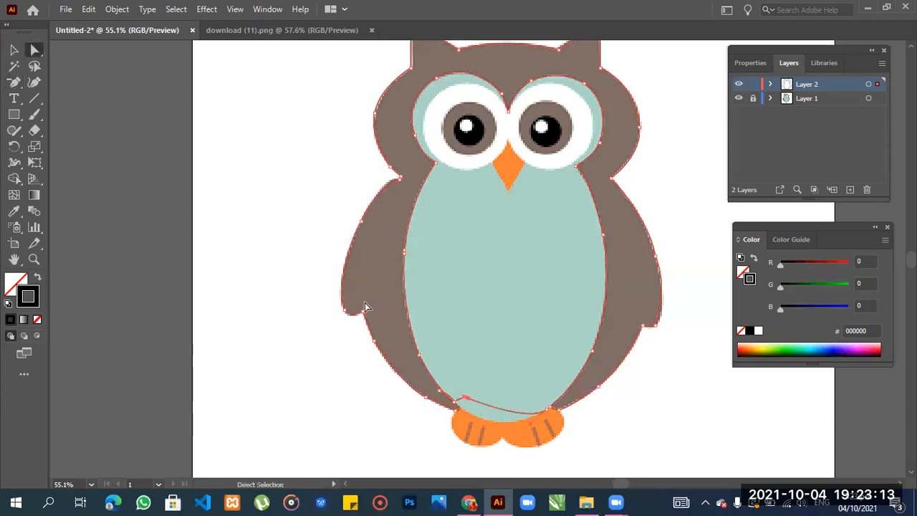
left_click(480, 409)
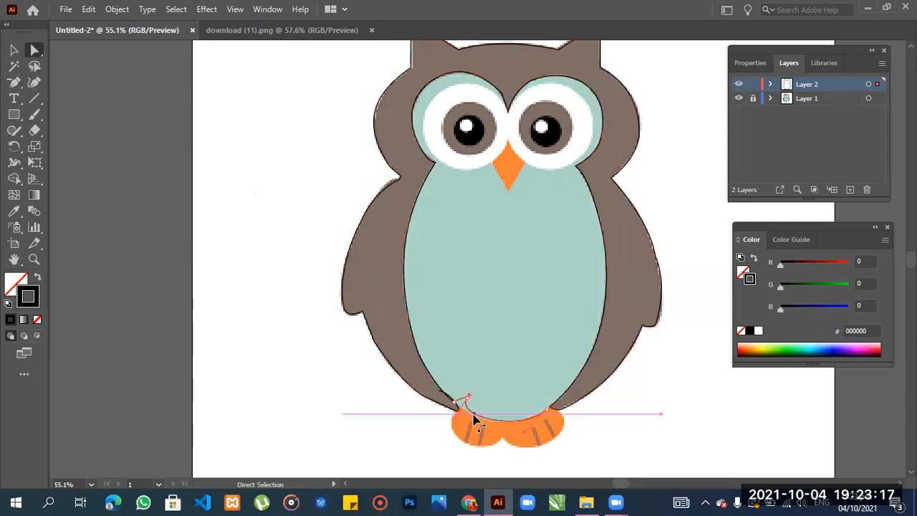
left_click(460, 407)
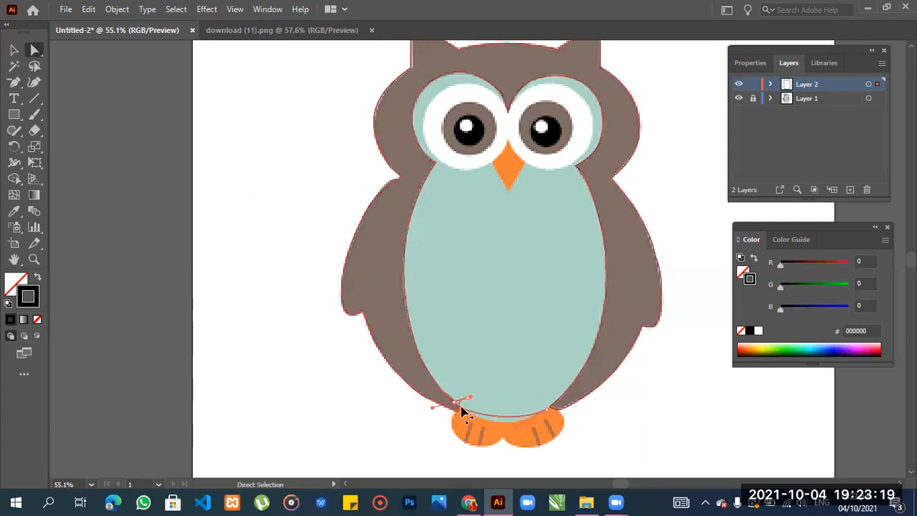
left_click_drag(462, 413, 507, 429)
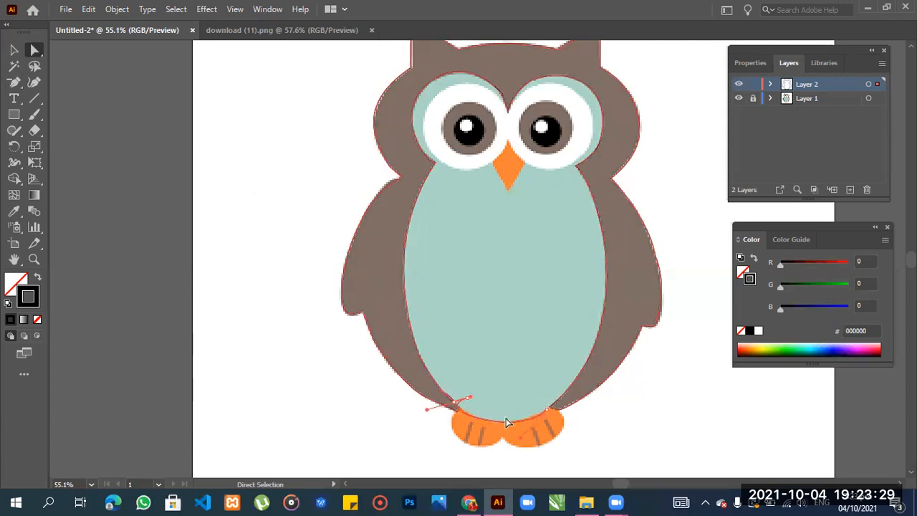
left_click_drag(484, 406, 461, 409)
left_click(464, 409)
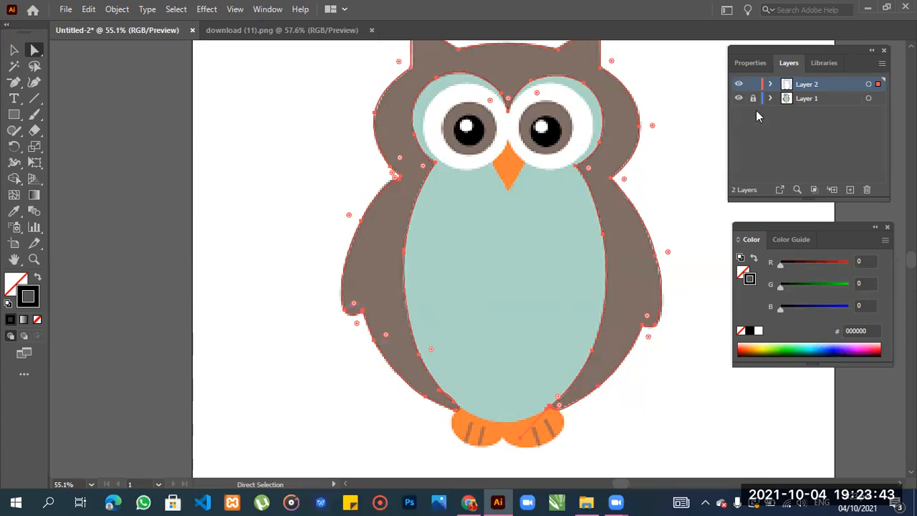
- Toggle the visibility of both layers to check the open body outline against the owl image, leaving both shown
left_click(739, 100)
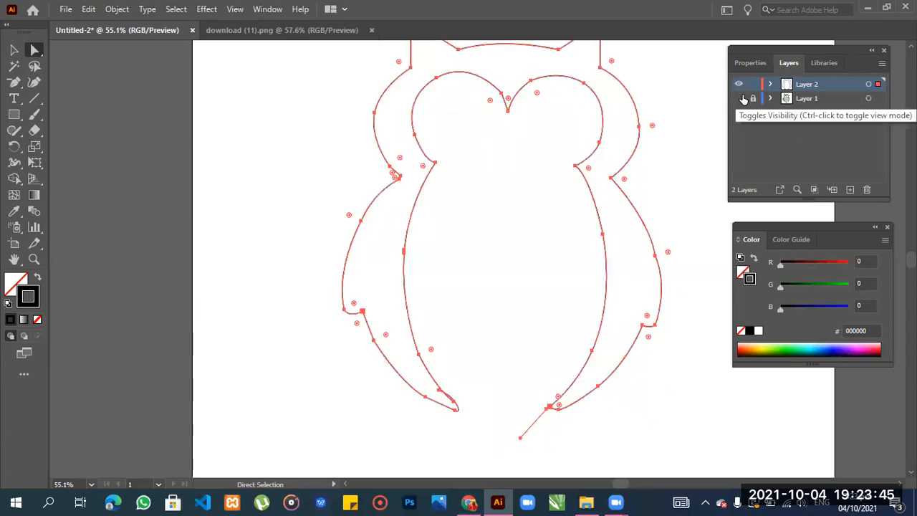
left_click(740, 99)
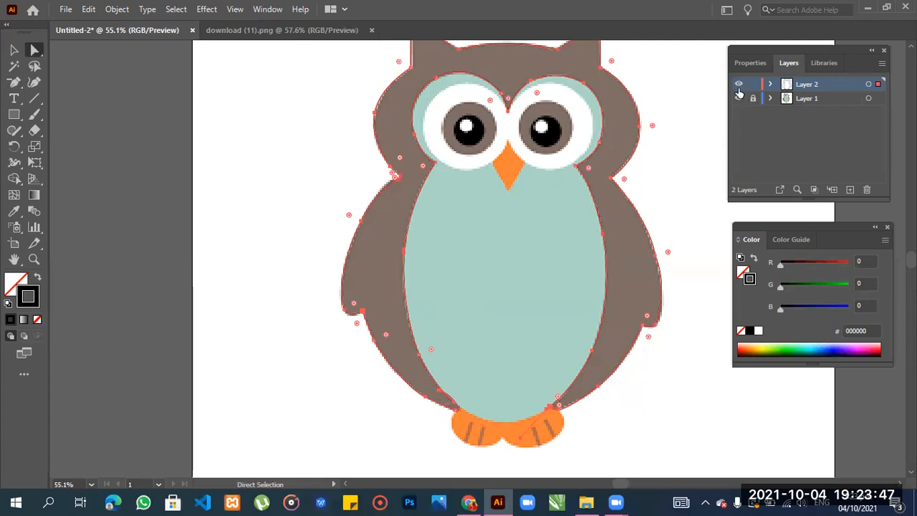
left_click(739, 85)
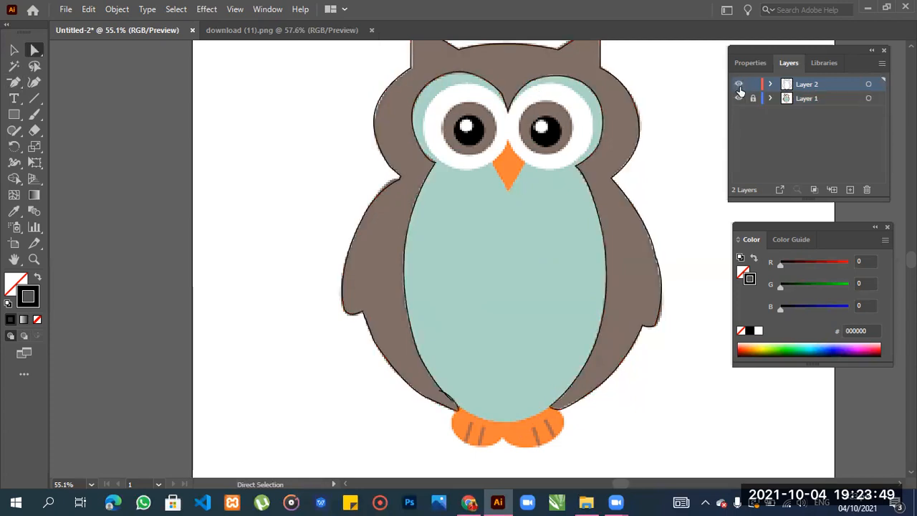
left_click(738, 98)
left_click(738, 98)
- Fill the traced body outline with the owl's brown sampled by the Eyedropper, then toggle Layer 1's visibility to check it
key("i")
left_click(384, 230)
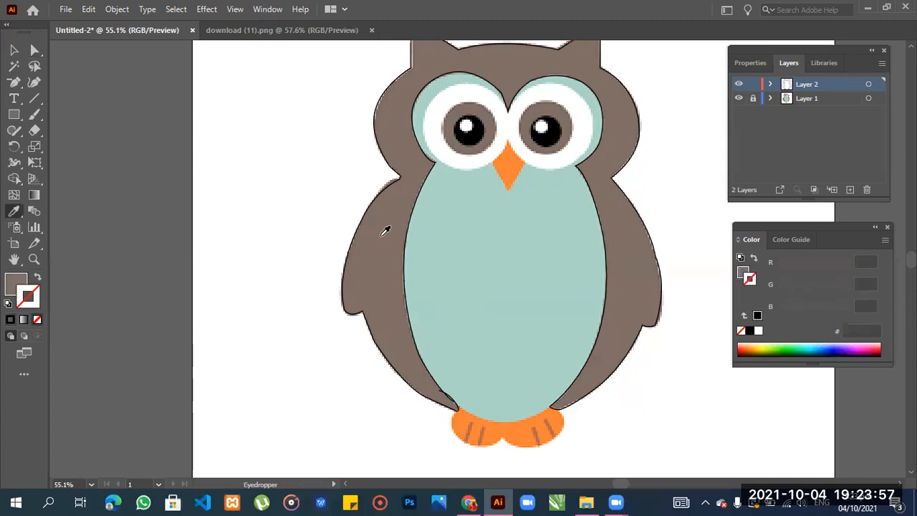
left_click(35, 49)
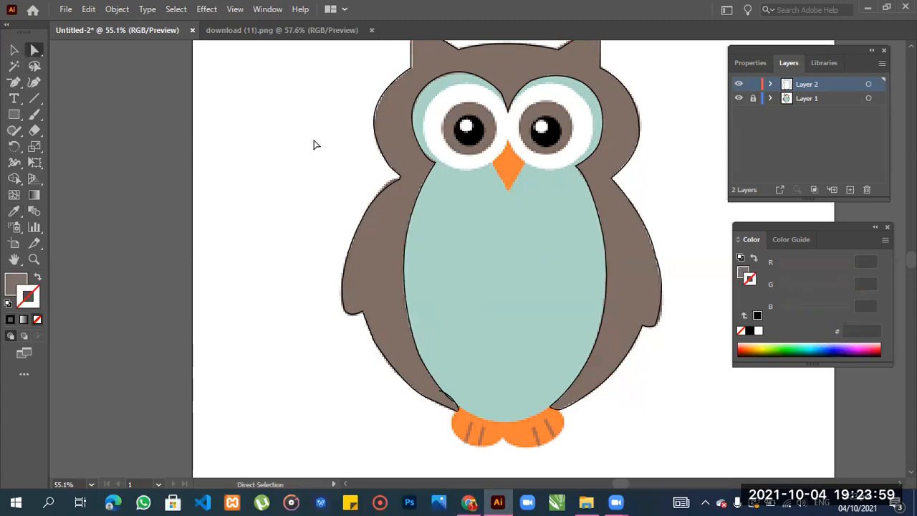
left_click_drag(345, 63, 659, 368)
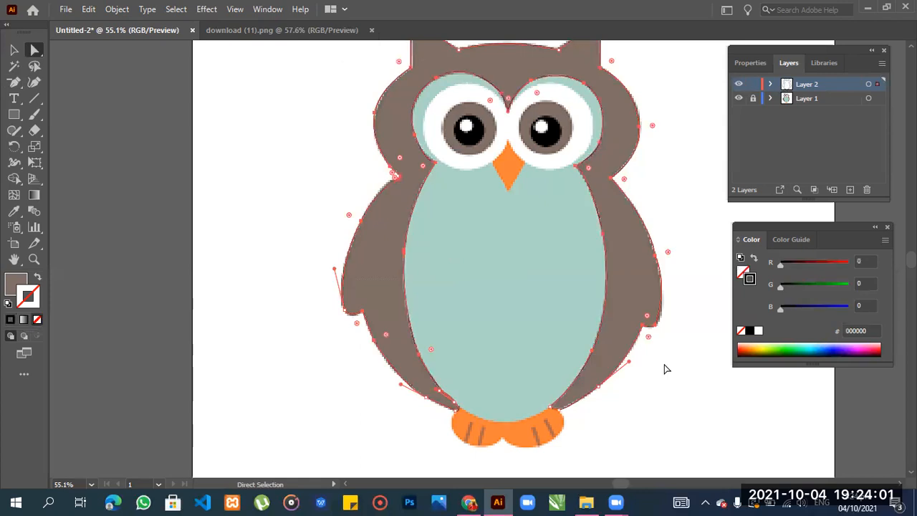
key("i")
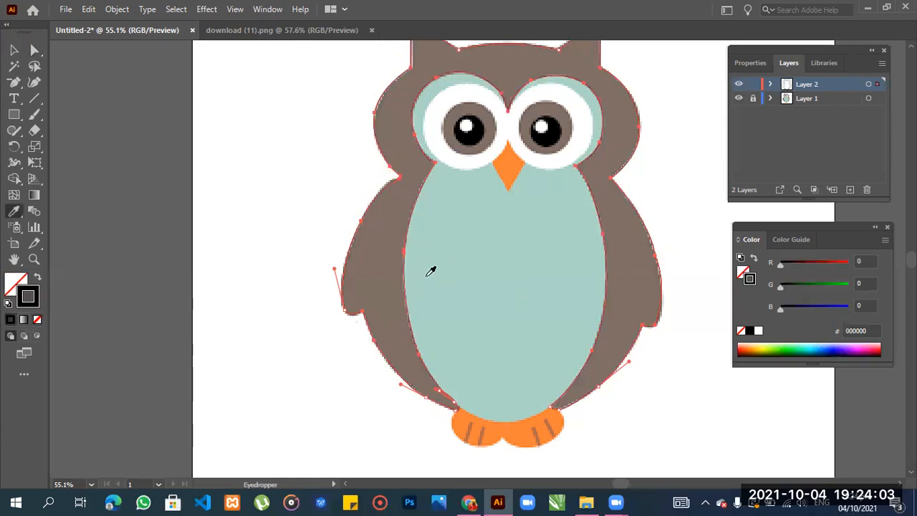
left_click(627, 248)
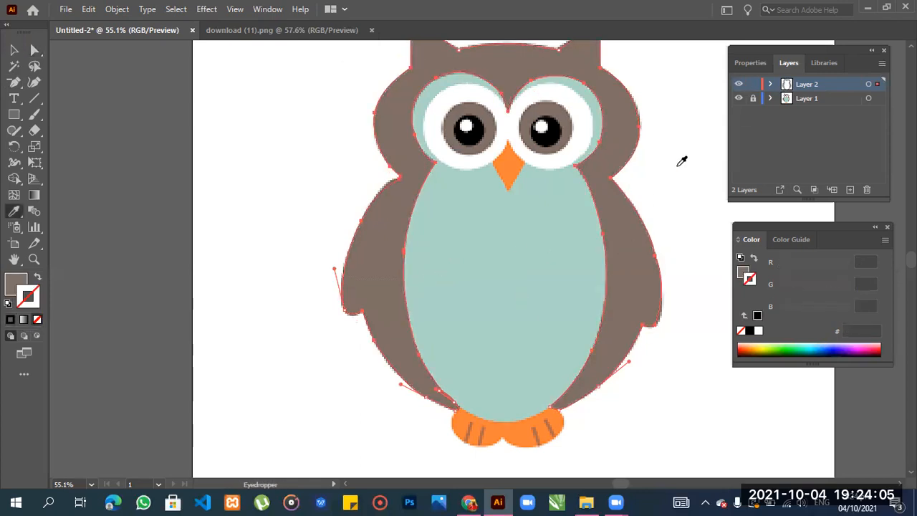
left_click(737, 100)
left_click(739, 100)
- Add a new layer above Layer 2, lock Layer 2 and activate the Pen tool for tracing
left_click(849, 191)
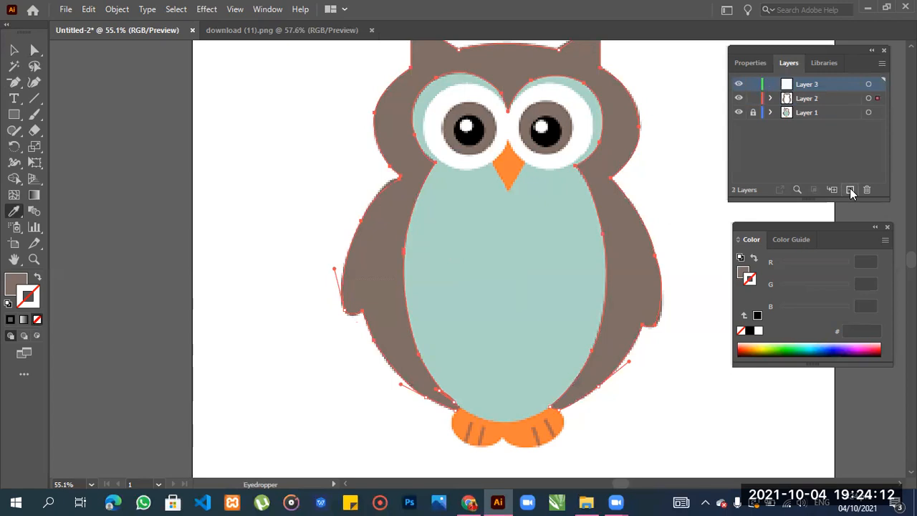
left_click(753, 98)
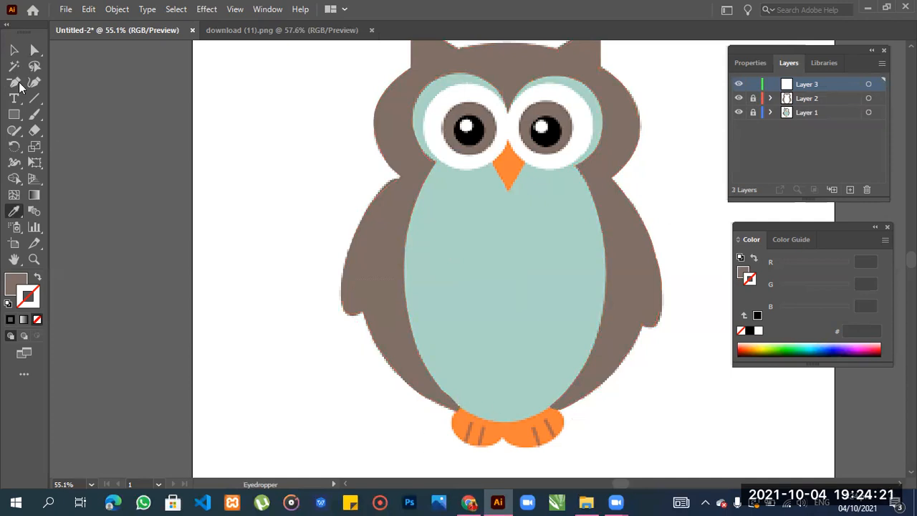
key("p")
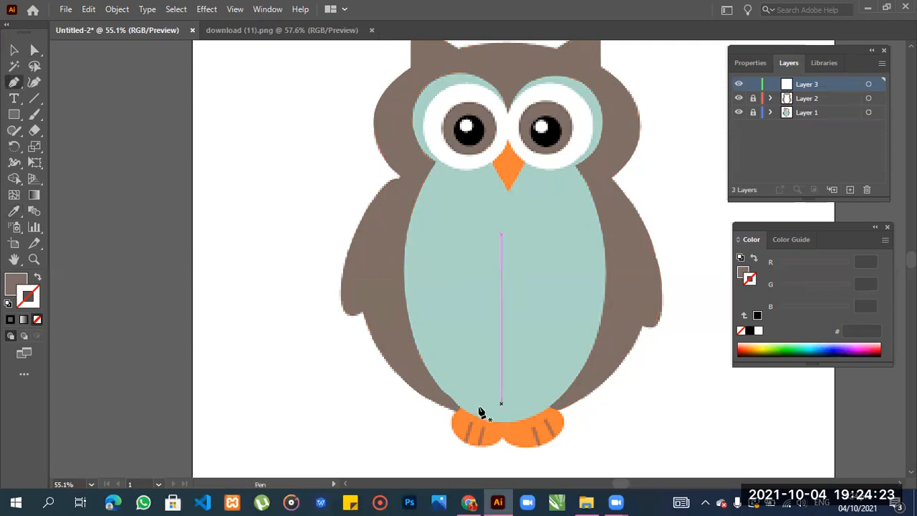
left_click(462, 412)
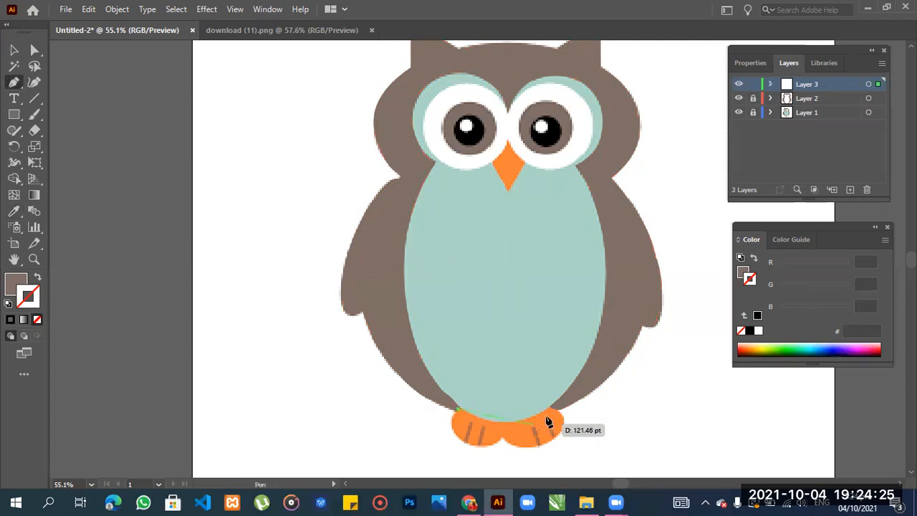
left_click_drag(546, 412, 594, 385)
left_click(593, 386, "ctrl")
key("ctrl+z")
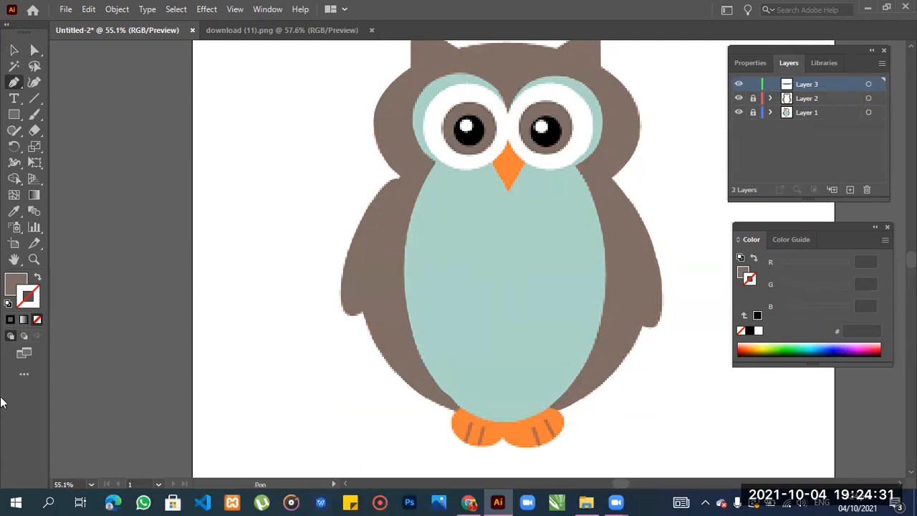
- Set the drawing colours to no fill and a black stroke
left_click(16, 283)
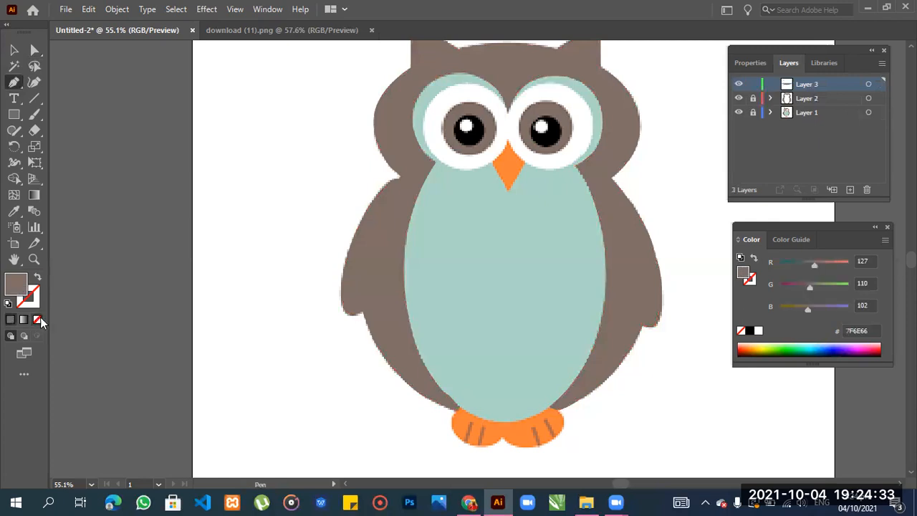
left_click(38, 319)
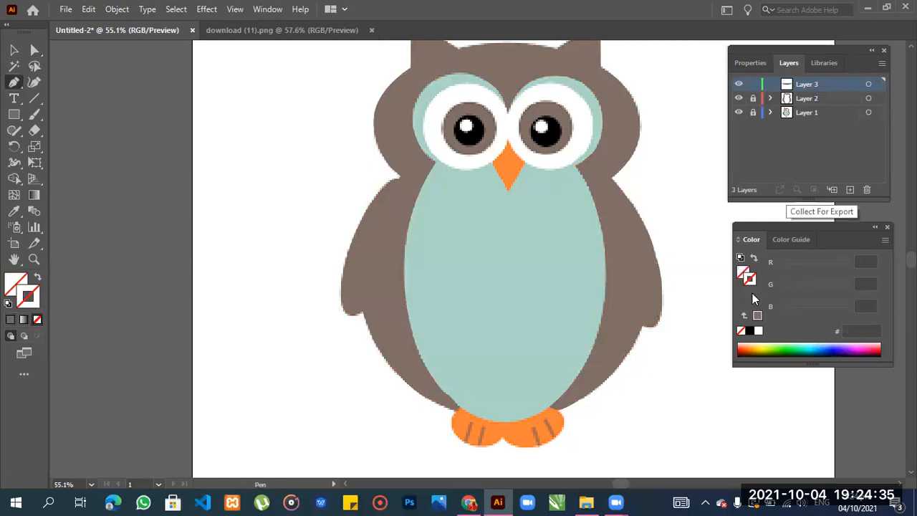
left_click(750, 332)
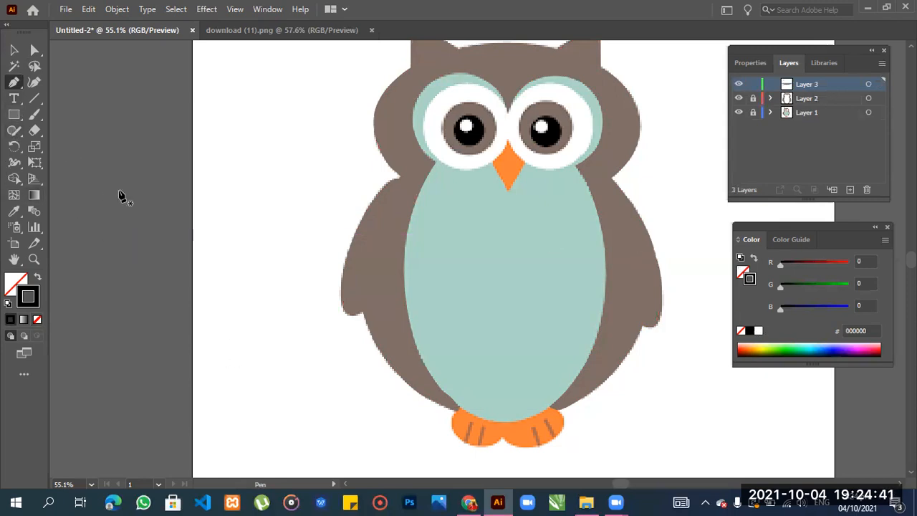
- Trace the outline of both feet with the Pen tool and fill it with the orange sampled from the image
left_click(459, 411)
left_click_drag(552, 409, 593, 369)
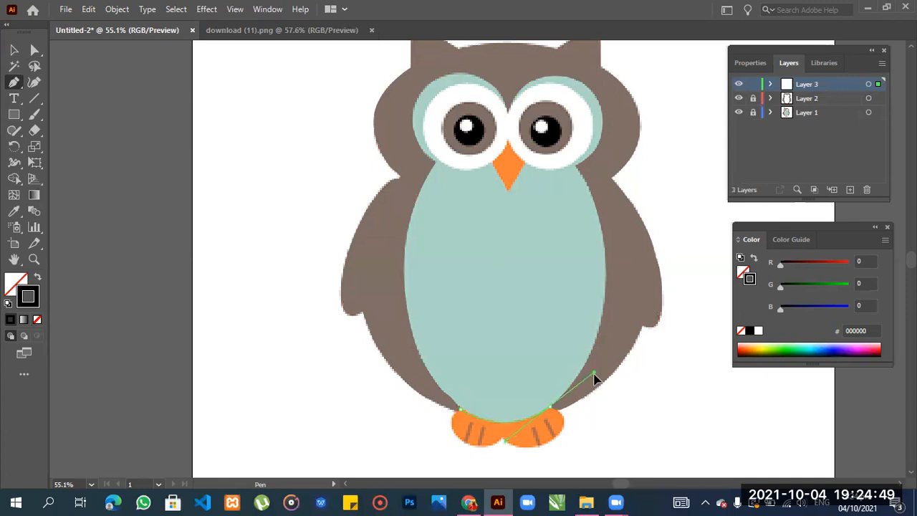
left_click(550, 410)
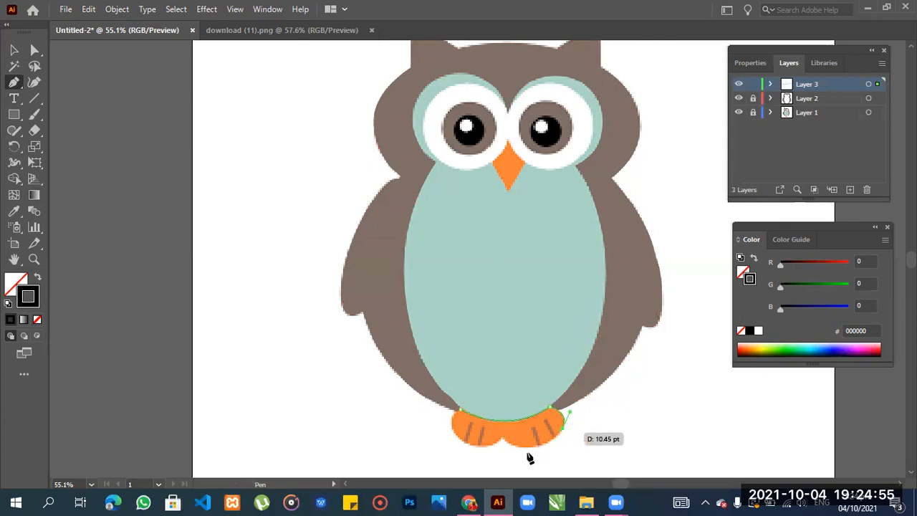
left_click_drag(503, 440, 477, 408)
left_click(453, 430)
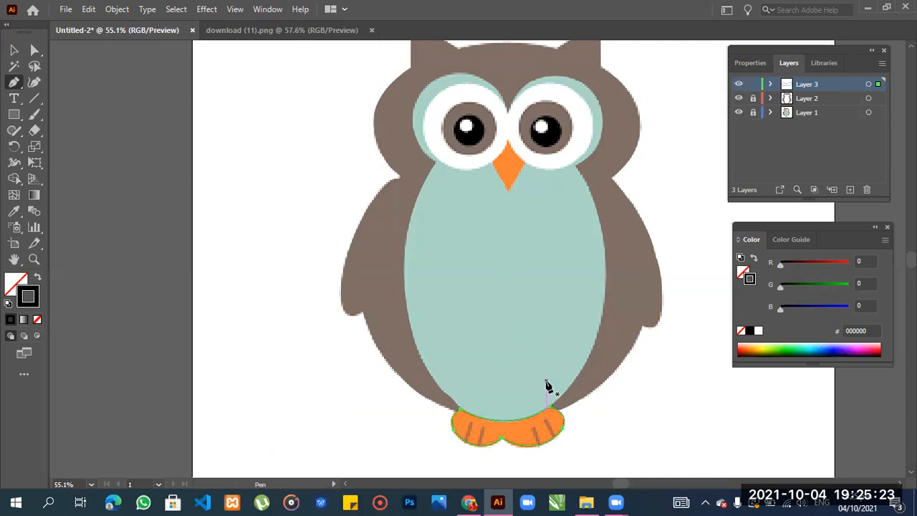
key("i")
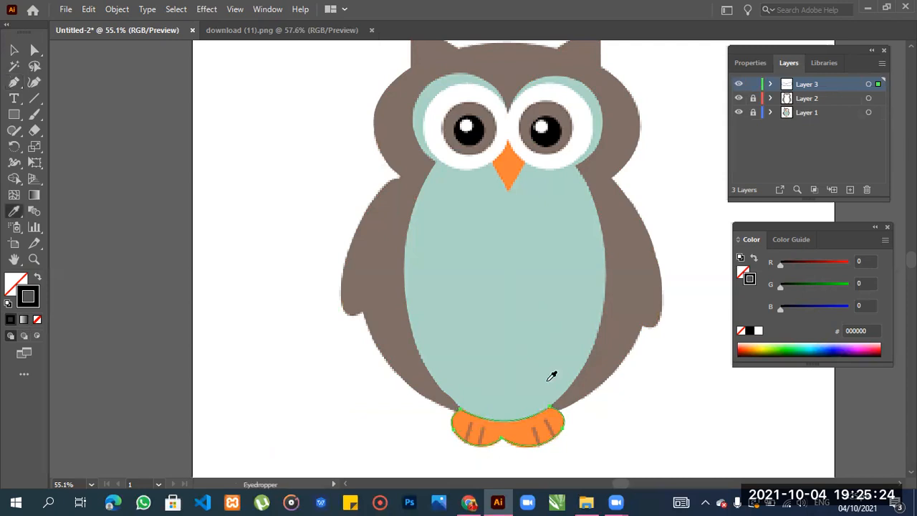
left_click(531, 426)
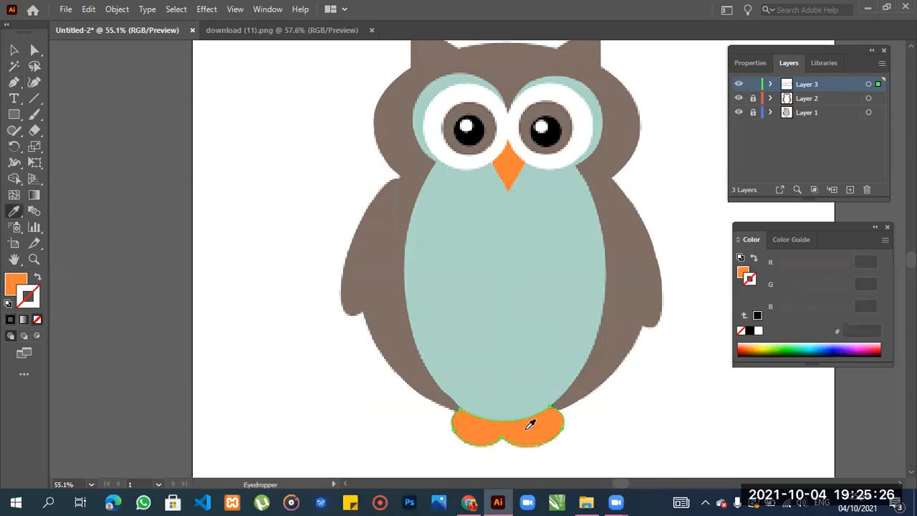
- Hide Layer 3, add a new layer and trace the outer toe stripe of the right-hand foot with the Pen tool
left_click(739, 85)
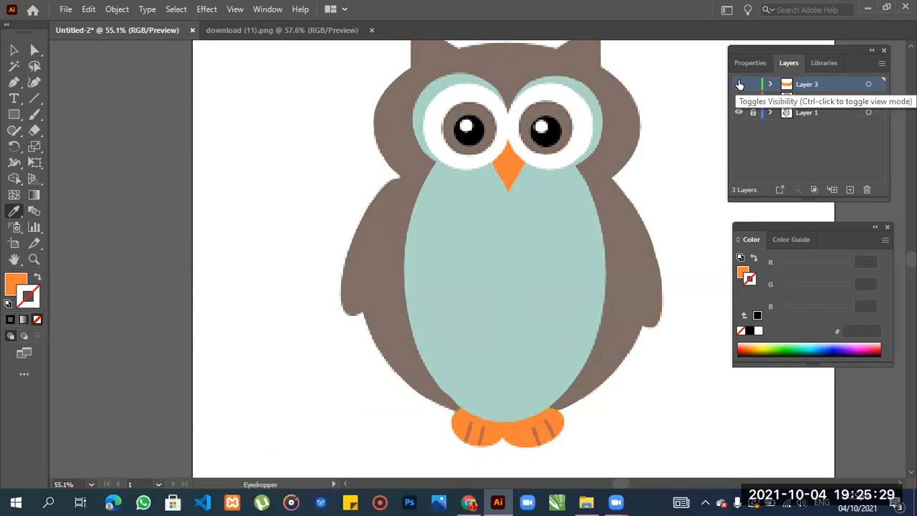
left_click(849, 189)
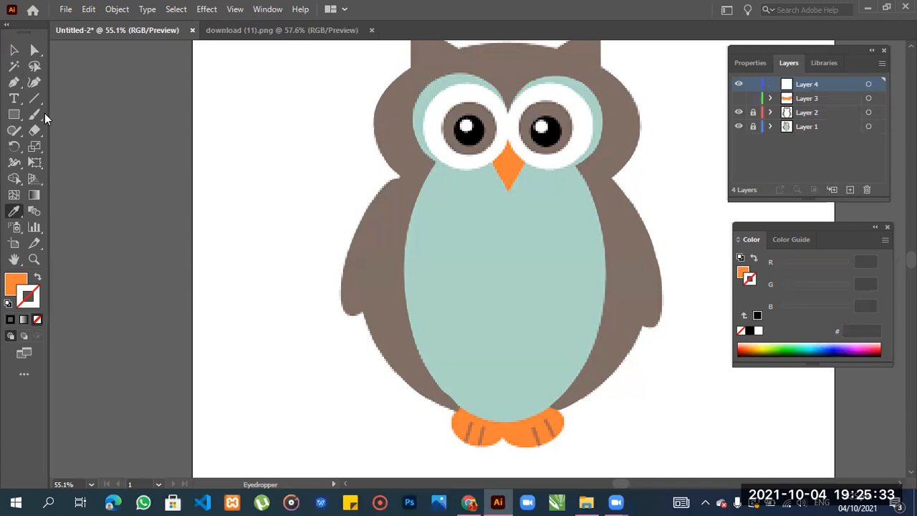
left_click(14, 82)
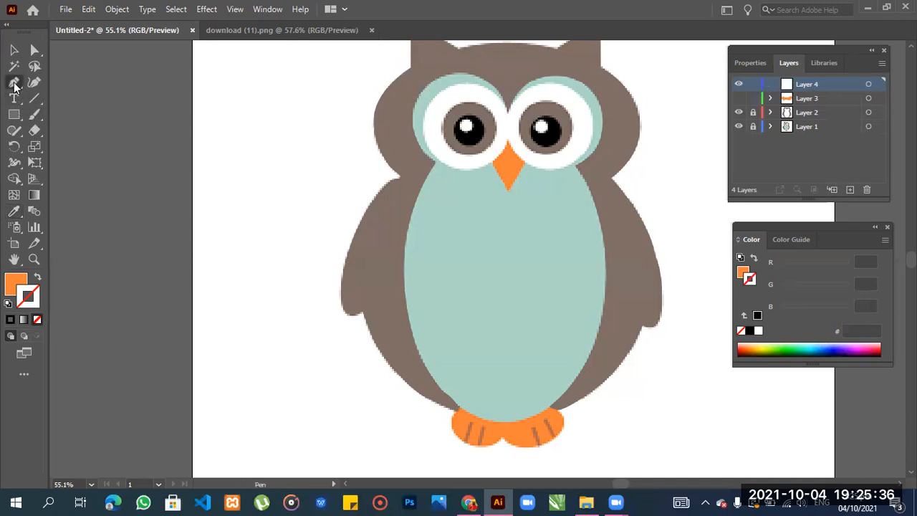
left_click(552, 435)
left_click_drag(560, 439, 547, 423)
left_click(547, 417)
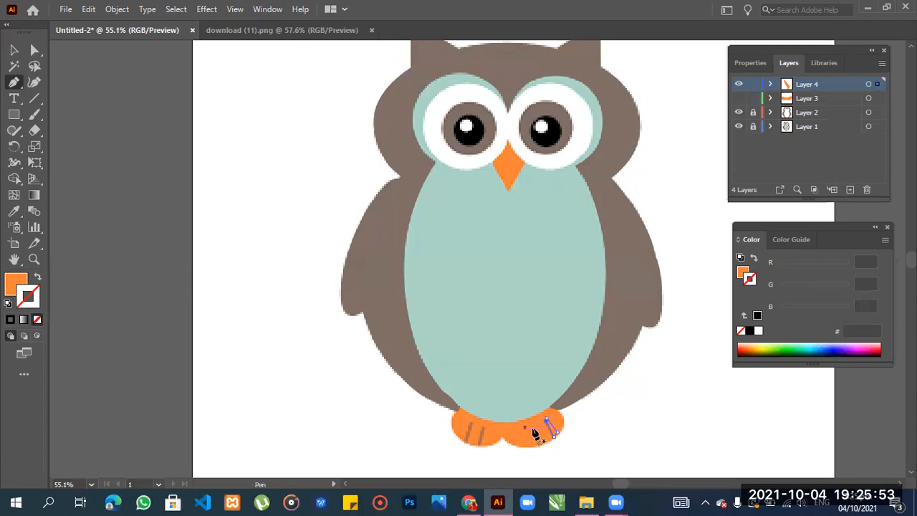
- Try to trace the inner toe stripe of the right-hand foot with the Pen tool, undo the last points and deselect
mouse_move(530, 427)
left_mouse_down()
mouse_move(549, 454)
mouse_move(532, 430)
left_mouse_up()
left_click(538, 445)
left_click(533, 427)
key("ctrl")
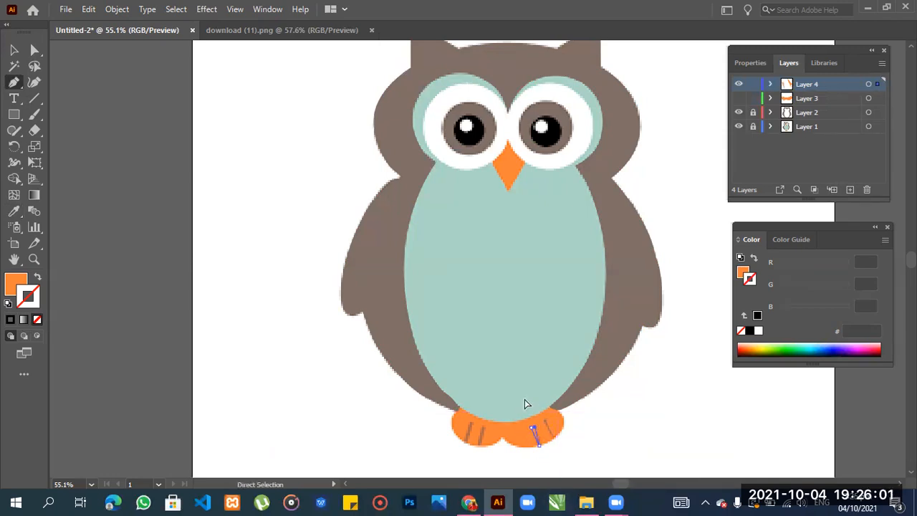
key("ctrl+z")
key("ctrl+z")
left_click(524, 399, "ctrl")
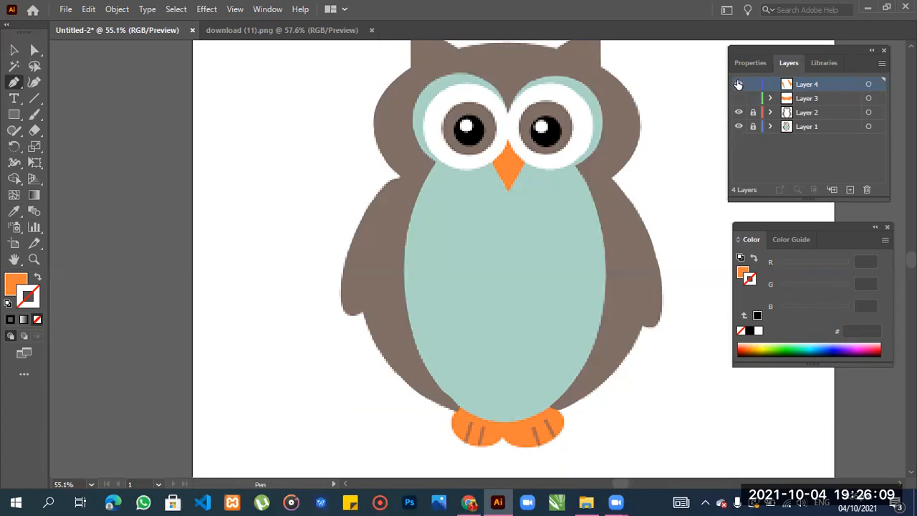
- Toggle the layers' visibility to check the toe stripes, leave all layers shown and delete Layer 4 with the stripes
left_click(740, 100)
left_click(740, 100)
left_click(738, 113)
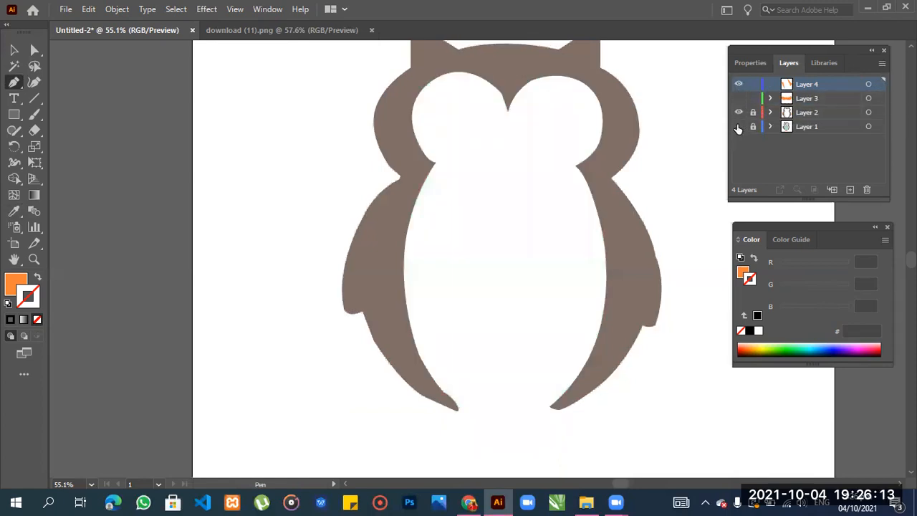
left_click(738, 113)
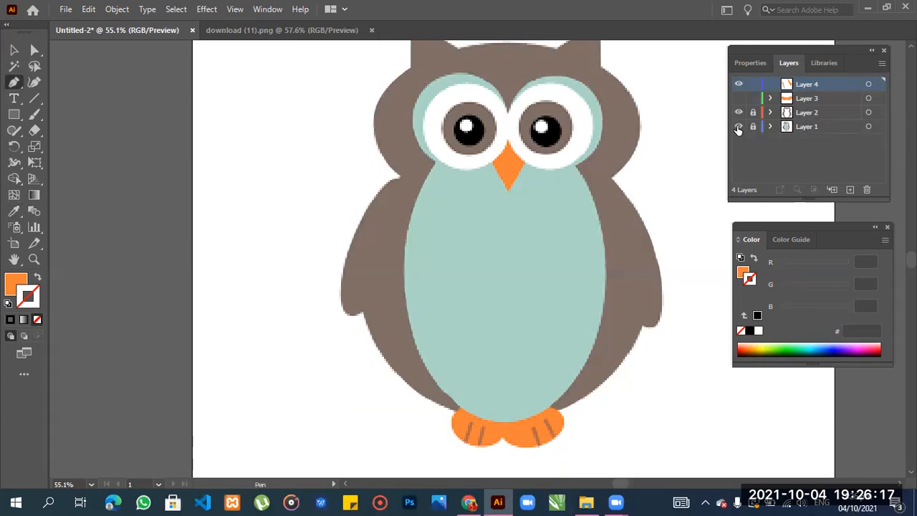
left_click(737, 126)
left_click(737, 127)
left_click(738, 98)
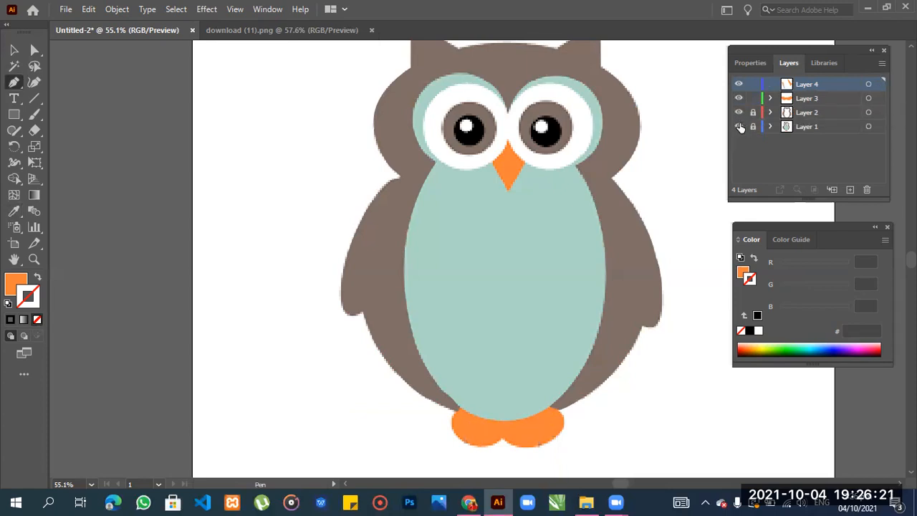
left_click(738, 127)
left_click(738, 127)
left_click(866, 190)
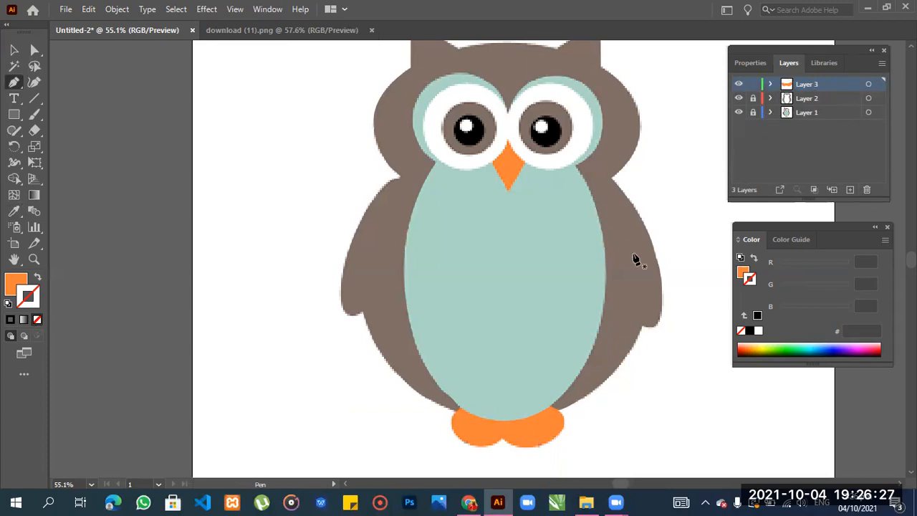
- Hide and reshow Layer 1 to check the body and feet, and add a new layer above Layer 3
left_click(739, 113)
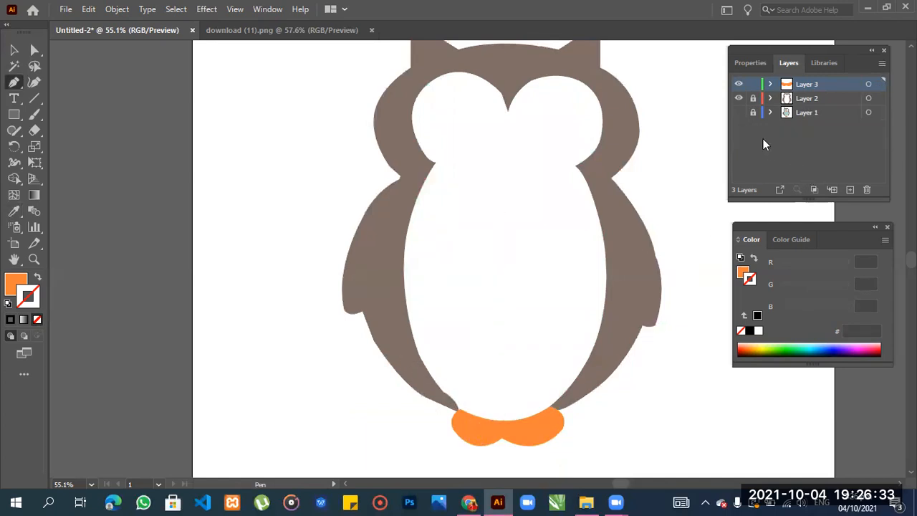
left_click(738, 113)
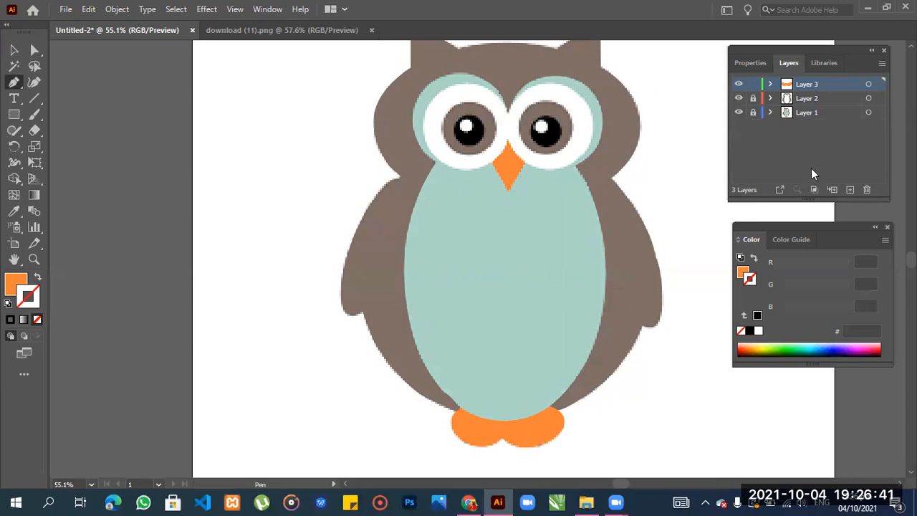
left_click(849, 189)
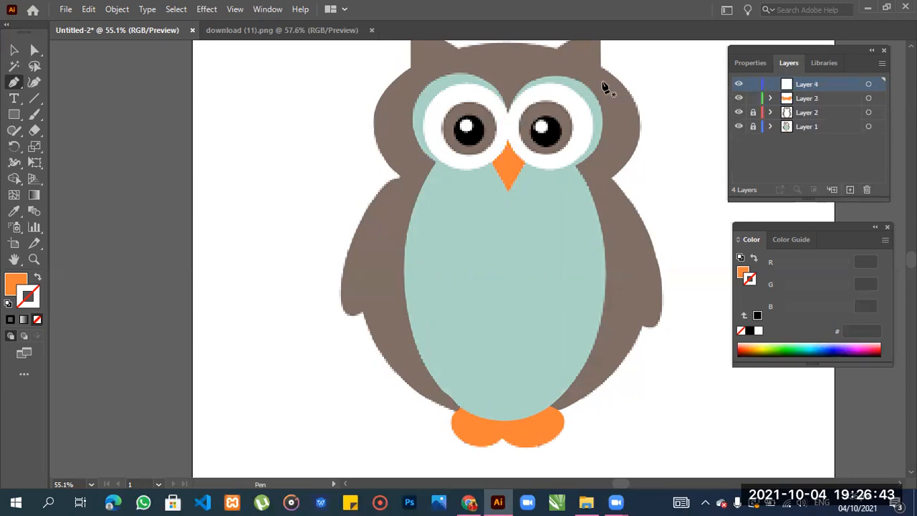
left_click(505, 106)
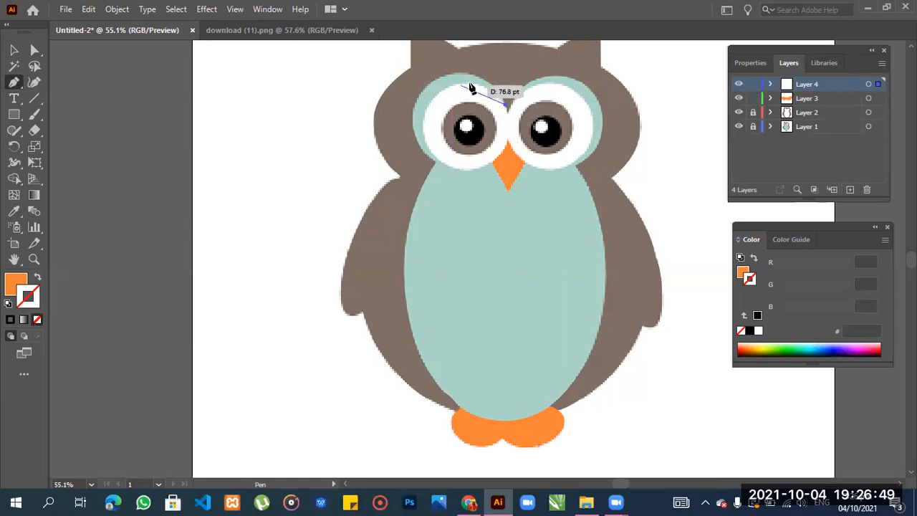
left_click_drag(469, 83, 455, 86)
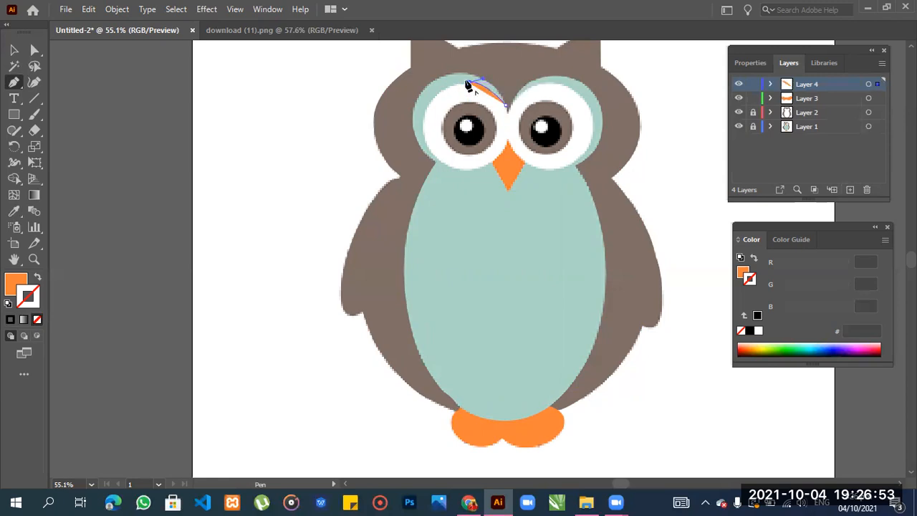
key("ctrl")
key("ctrl+z")
key("ctrl+z")
- Set the fill to none and the stroke to black for the new path
left_click(15, 294)
left_click(37, 319)
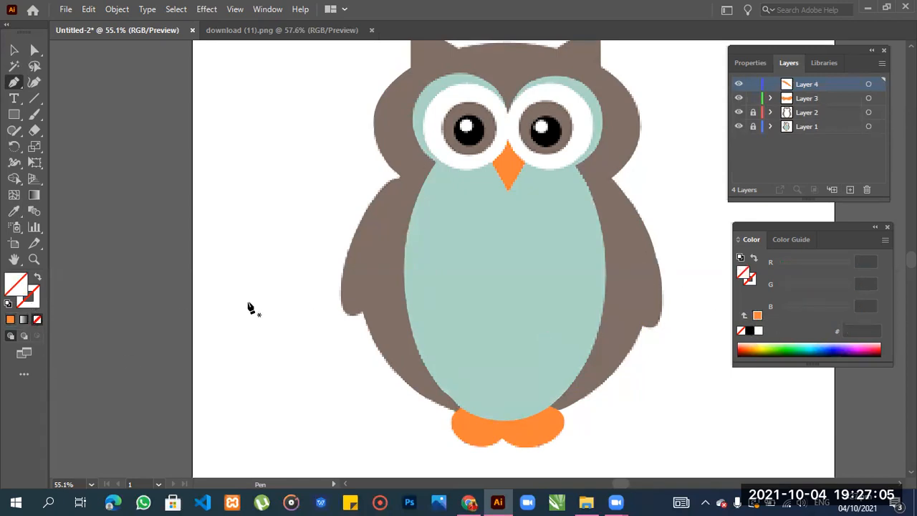
left_click(38, 304)
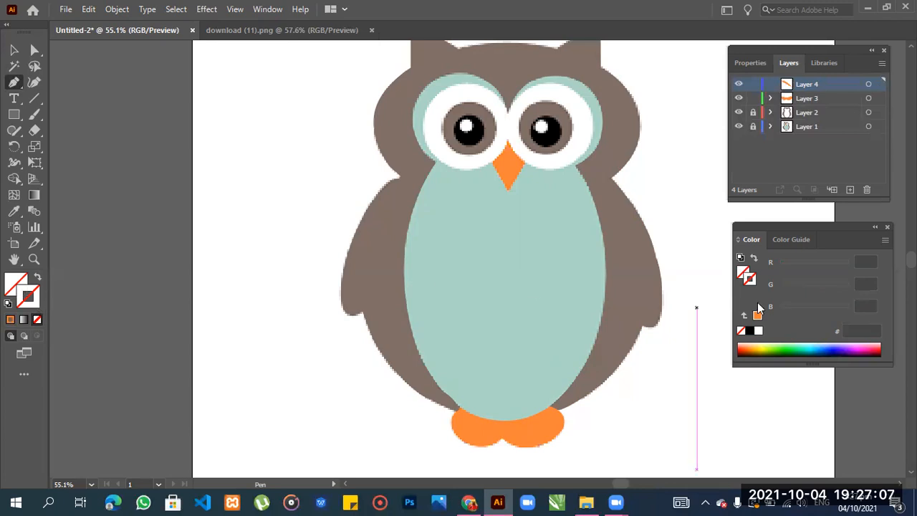
left_click(750, 331)
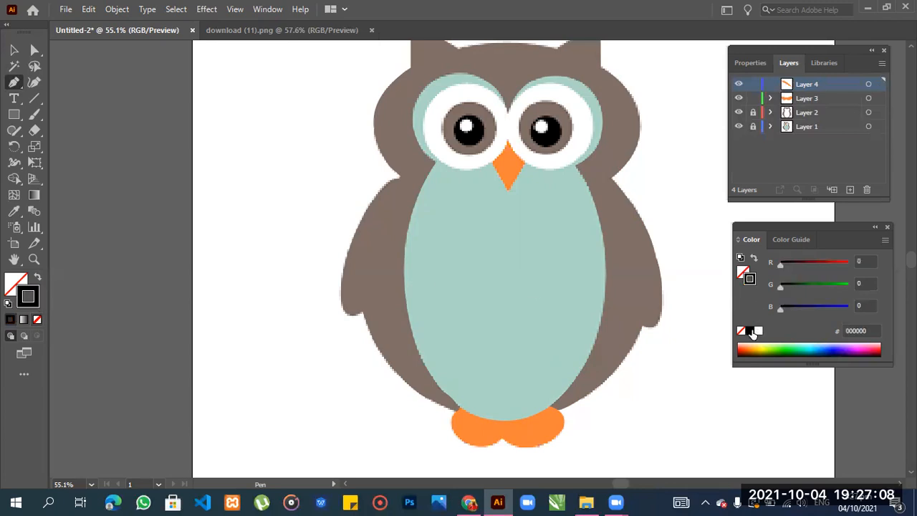
- Try to trace the outline of both white eye areas with the Pen tool, starting between the eyes
left_click(507, 108)
left_click_drag(447, 86, 420, 148)
left_click(422, 119)
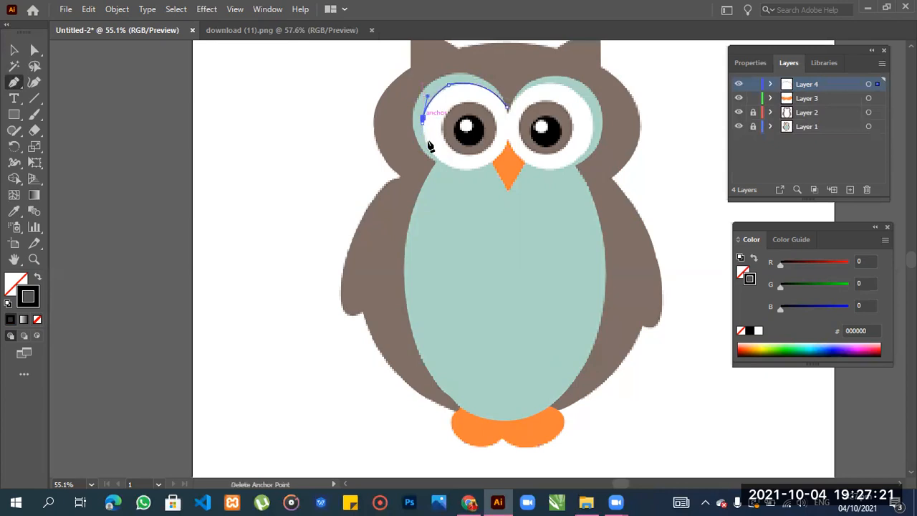
left_click_drag(466, 171, 516, 114)
left_click(507, 142)
left_click_drag(563, 170, 607, 137)
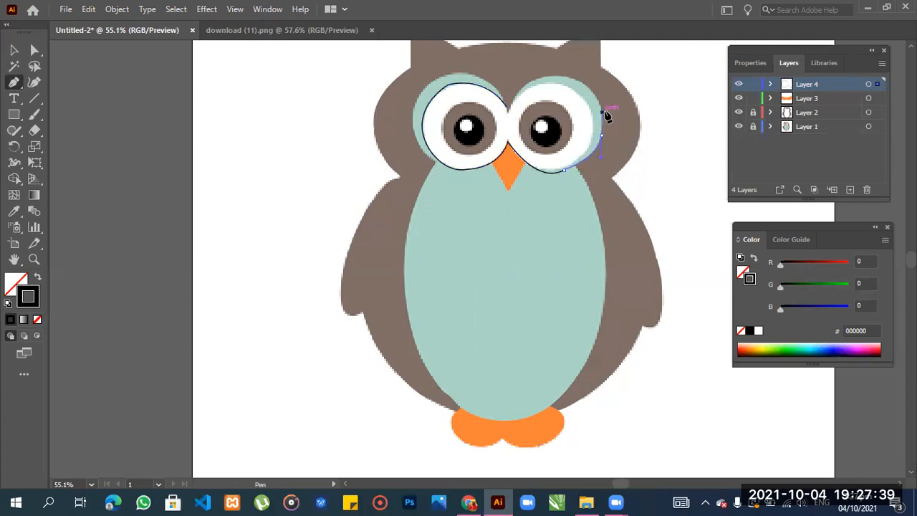
- Undo all the points of the traced eye outline
left_click(603, 116, "ctrl")
key("ctrl+z")
key("ctrl+z")
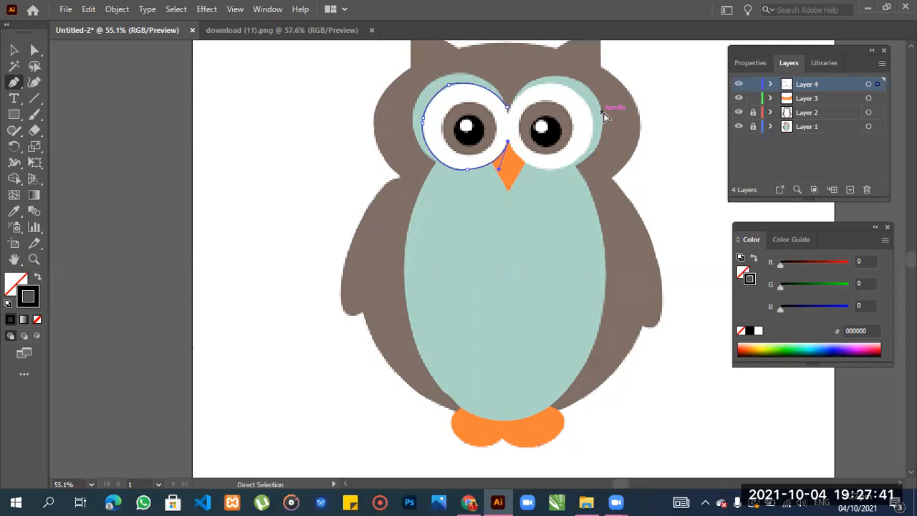
key("ctrl+z")
key("ctrl+z")
key("ctrl+z")
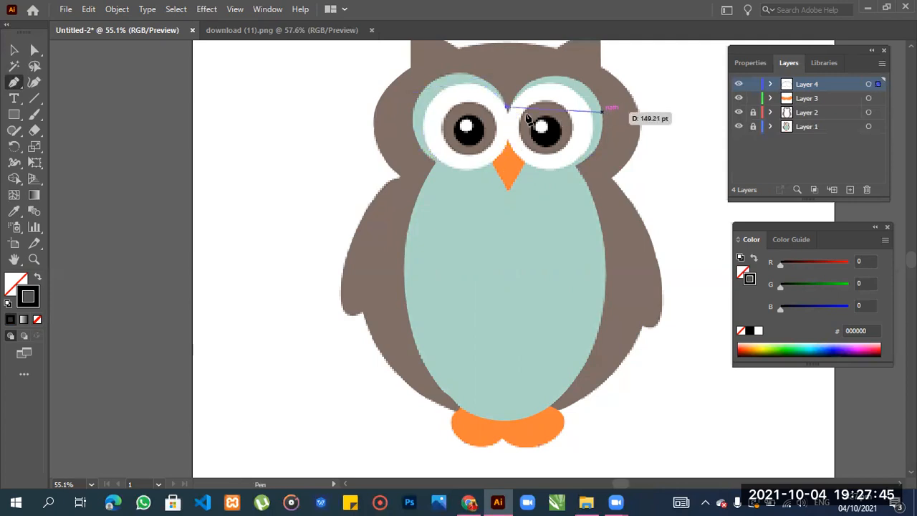
key("ctrl+z")
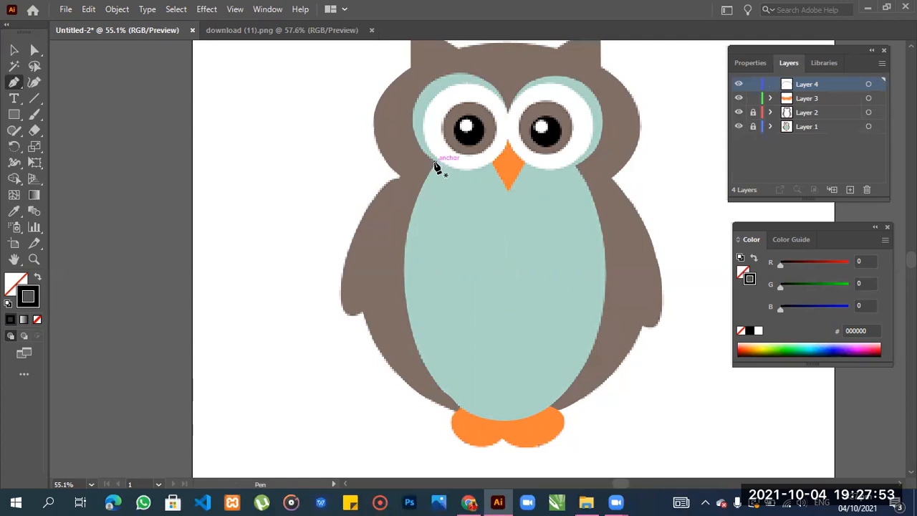
- Set the fill to black and the stroke to none
left_click(12, 289)
left_click(10, 320)
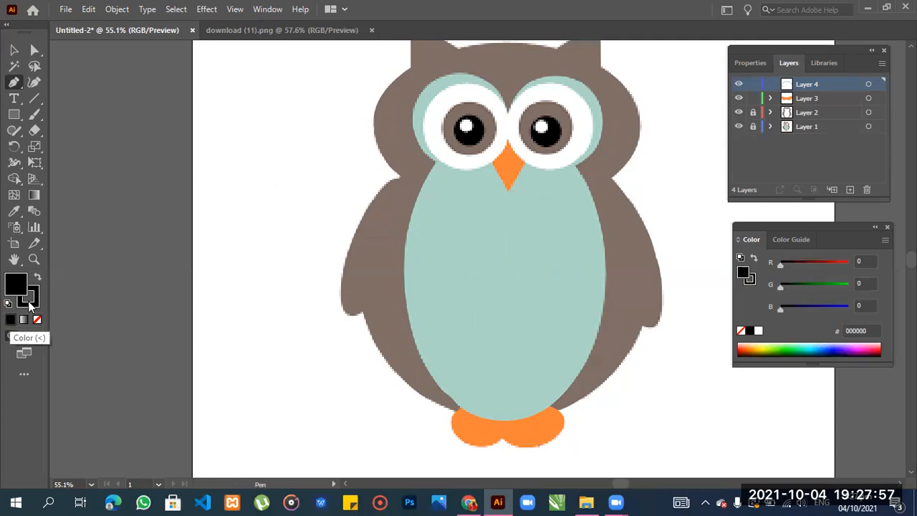
left_click(37, 320)
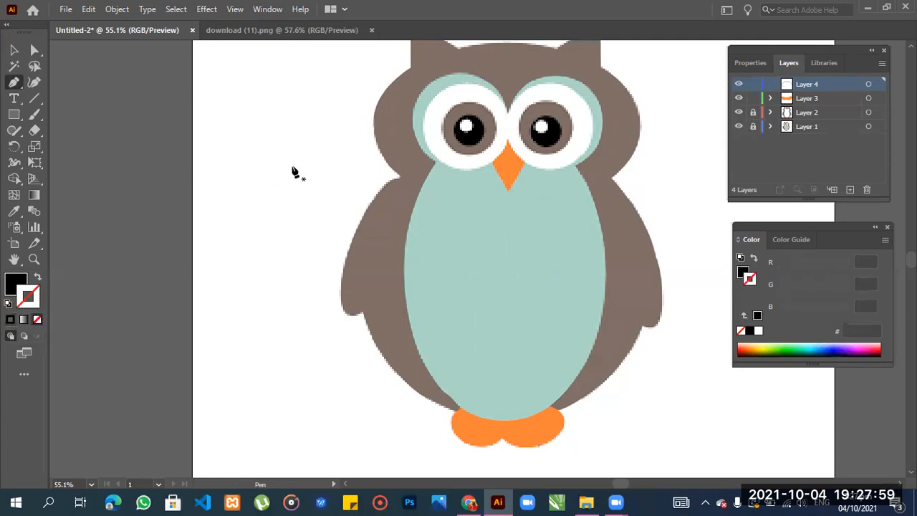
left_click(505, 101)
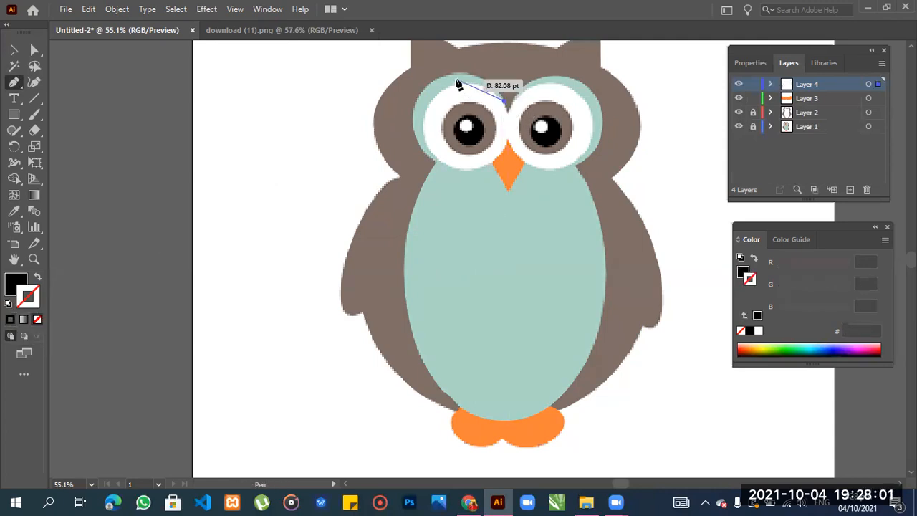
left_click_drag(451, 85, 428, 96)
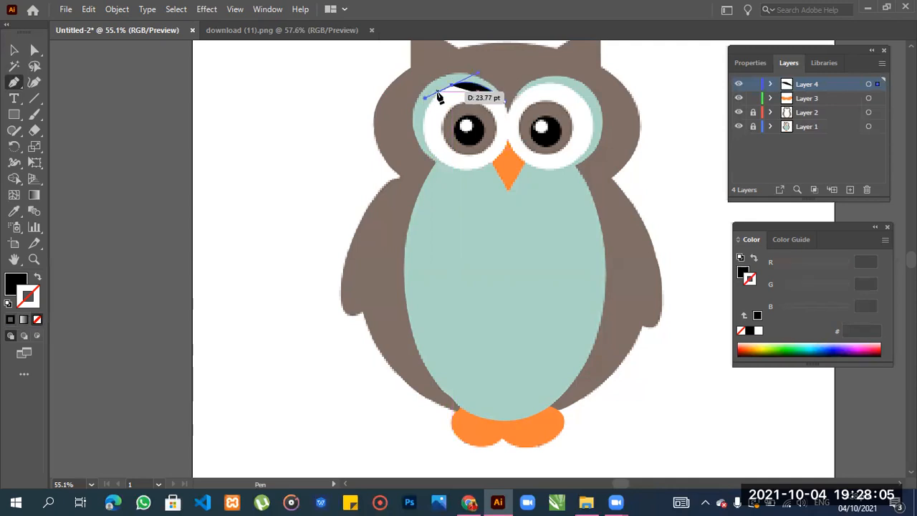
key("ctrl+z")
key("ctrl+z")
- Trace the left-hand green eye patch and upper belly edge down to mid-belly with the Pen tool, and set the fill to none
left_click(505, 102)
left_click_drag(452, 73, 433, 79)
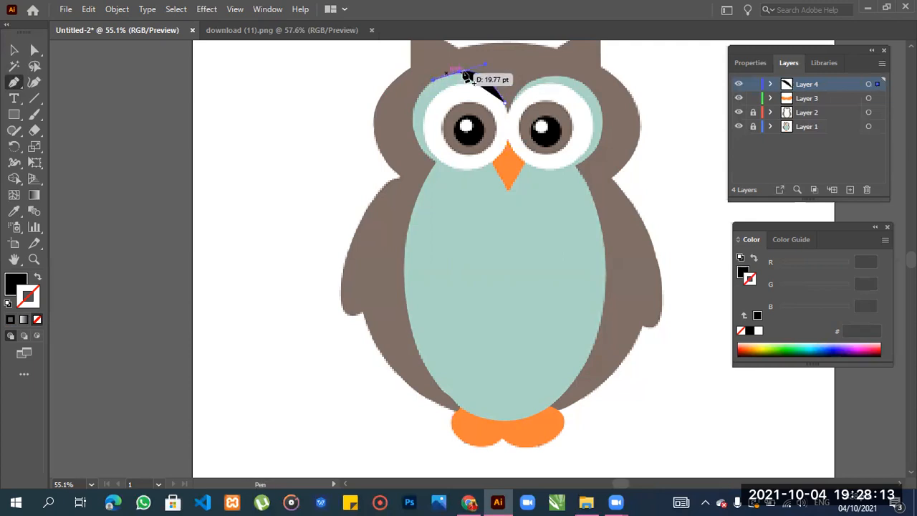
left_click(460, 72)
left_click_drag(413, 119, 452, 172)
left_click(413, 117)
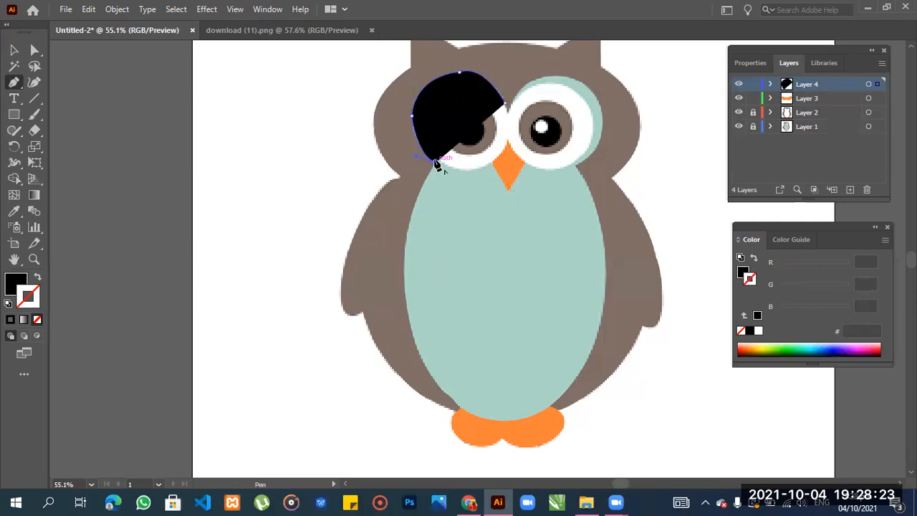
left_click_drag(403, 279, 413, 343)
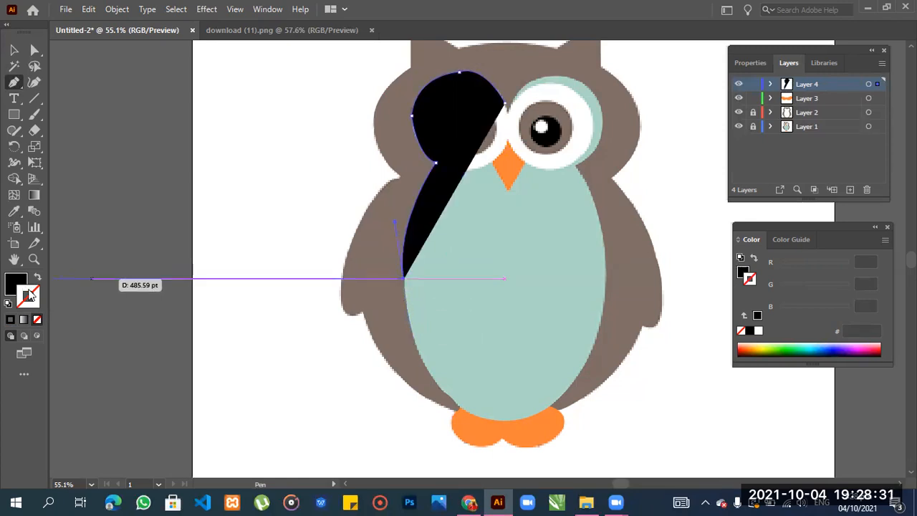
left_click(38, 319)
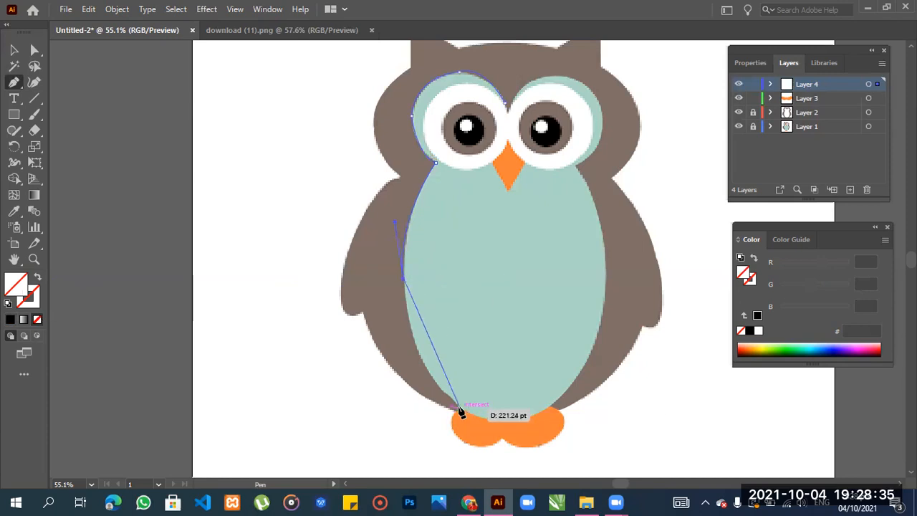
- Continue the path along the belly's lower left-hand edge down to the foot, undoing the first attempt at this curve
left_click_drag(459, 410, 500, 426)
key("ctrl+z")
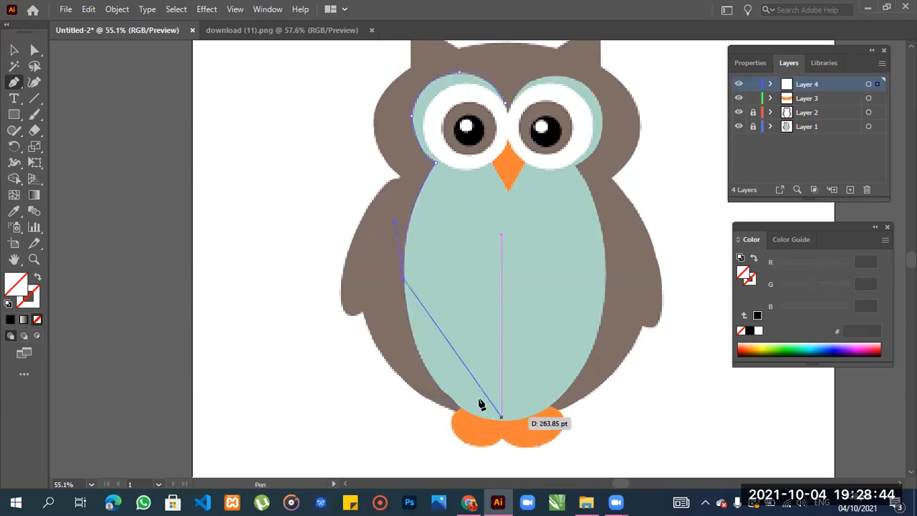
left_click(444, 393)
left_click_drag(469, 406, 476, 407)
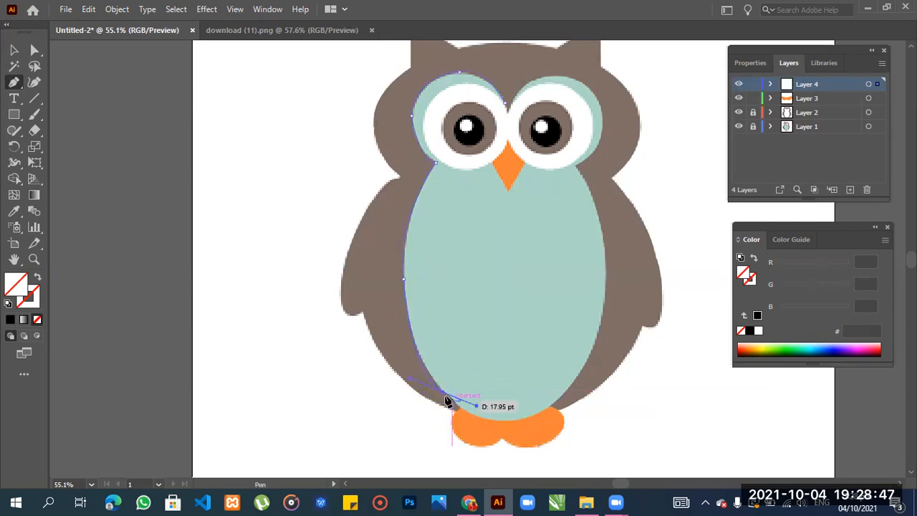
left_click(444, 393)
left_click(459, 408)
- Continue the path along the belly's bottom curve and up its right-hand edge to the eye patch
left_click_drag(550, 407, 600, 376)
left_click(549, 402)
left_click_drag(605, 286, 613, 194)
left_click(606, 285)
left_click_drag(606, 285, 550, 141)
left_click(575, 166)
- Trace the right-hand green eye patch down to the notch between the eyes and close the path at its starting point
left_click_drag(602, 119, 605, 79)
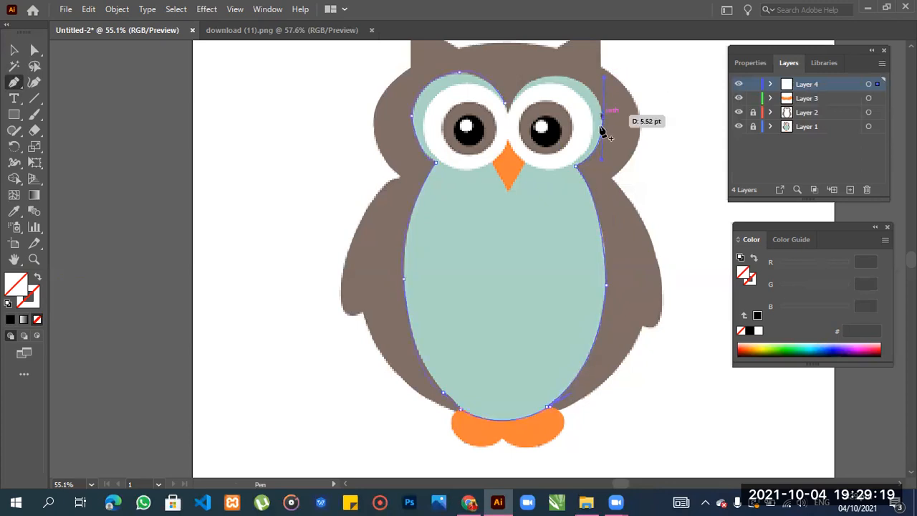
left_click(602, 120)
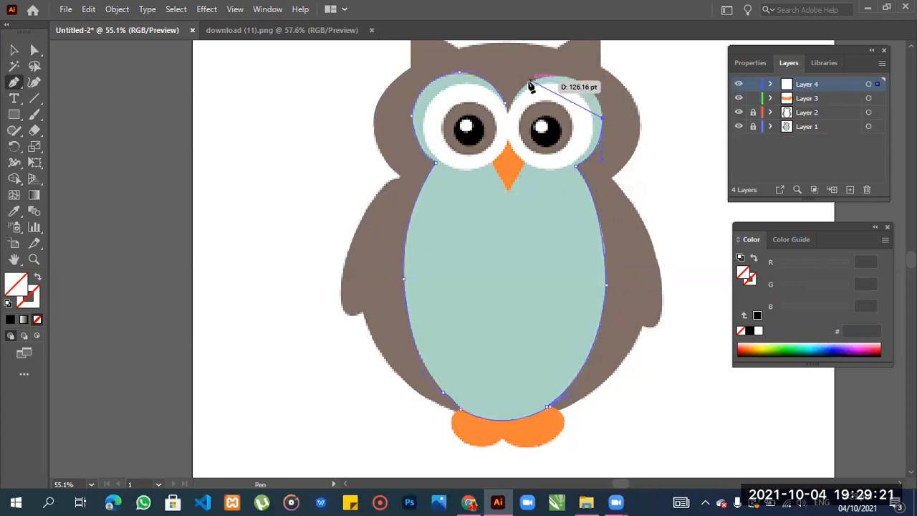
left_click_drag(535, 81, 470, 99)
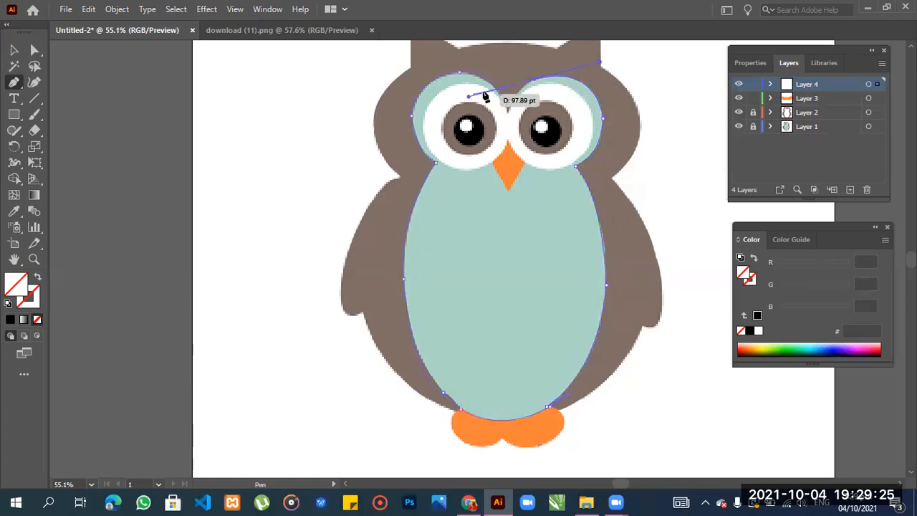
left_click(535, 81)
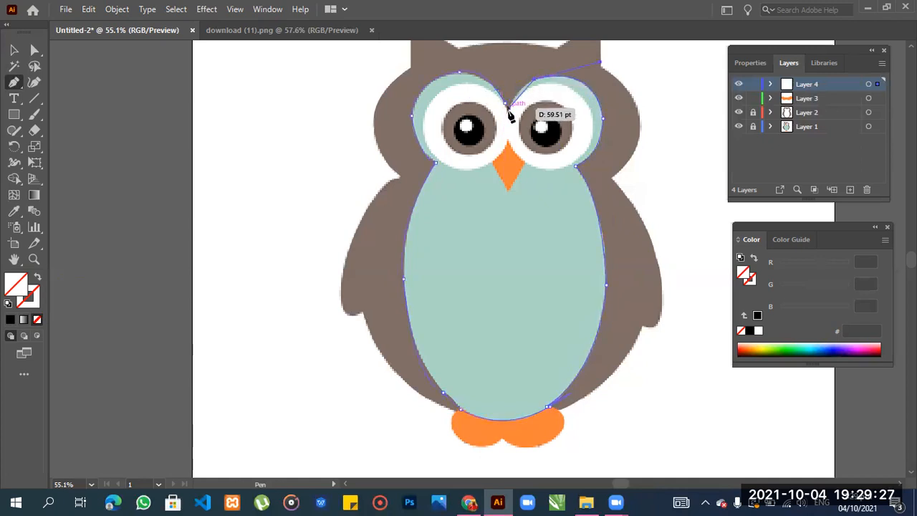
left_click_drag(507, 110, 506, 135)
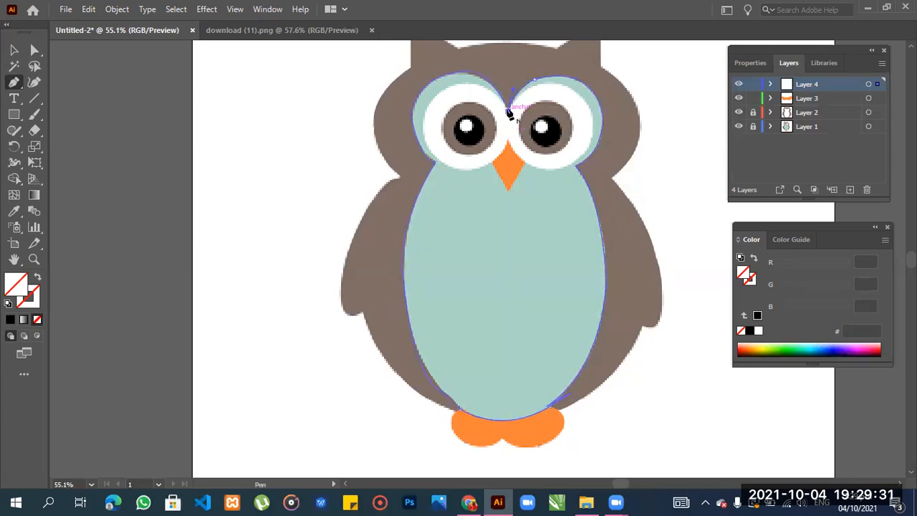
left_click(505, 106)
- Fill the traced shape with the belly's pale green sampled with the Eyedropper, and hide Layer 1
key("i")
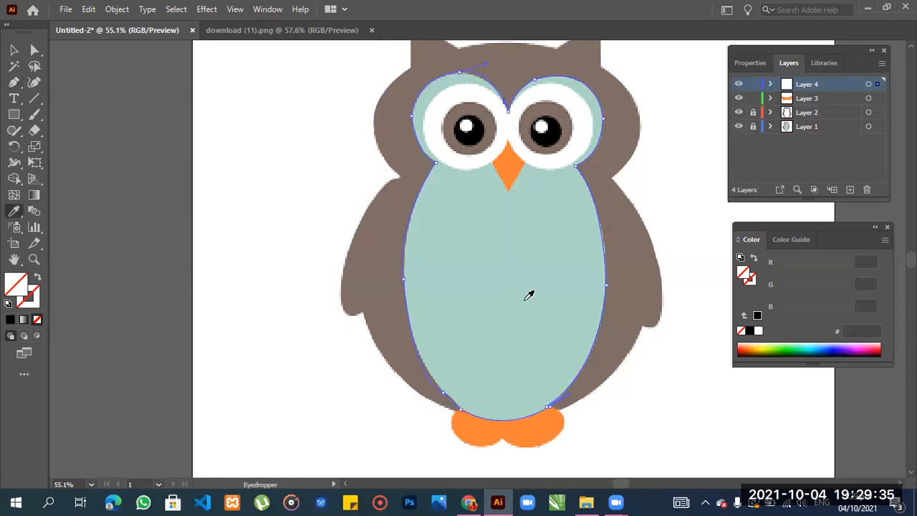
left_click(548, 212)
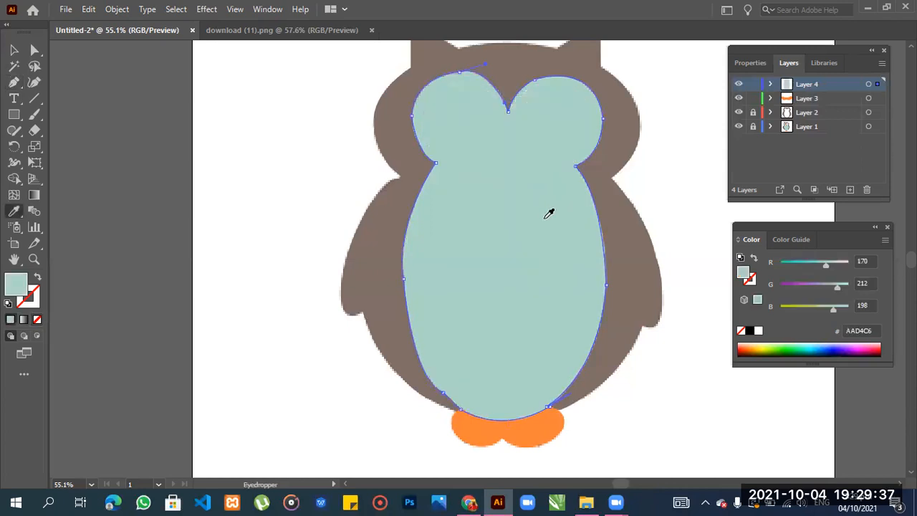
left_click(738, 126)
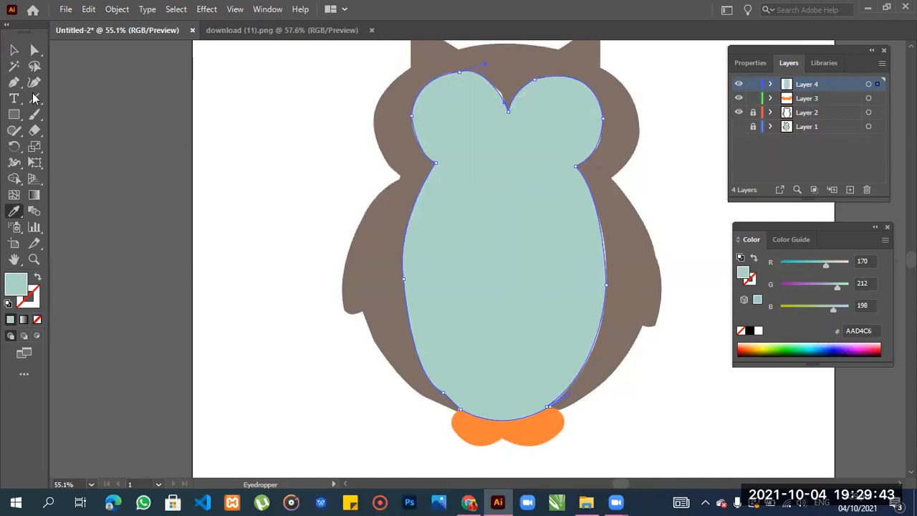
- Reshape the green shape's right-hand belly edge and the curve beside the notch between the eyes with the Direct Selection tool
left_click(33, 51)
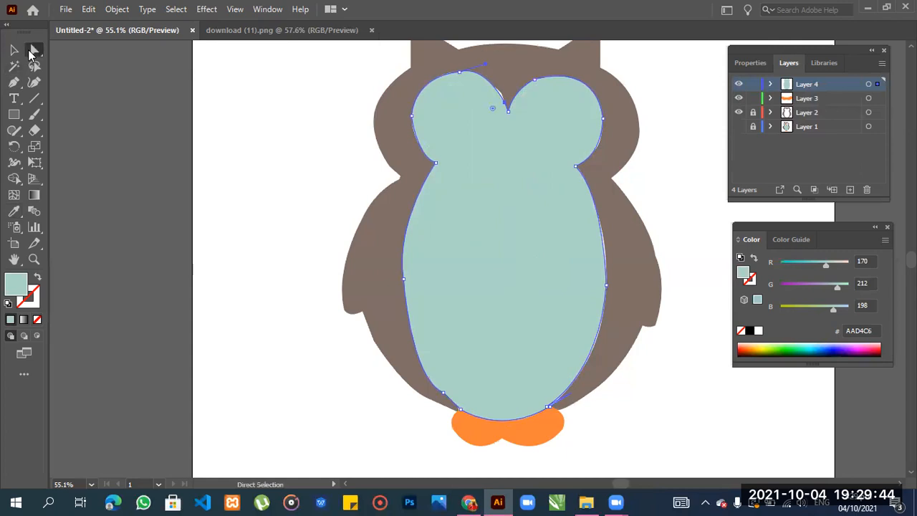
left_click(606, 257)
left_click_drag(607, 257, 605, 260)
left_click(499, 92)
left_click_drag(502, 91, 502, 91)
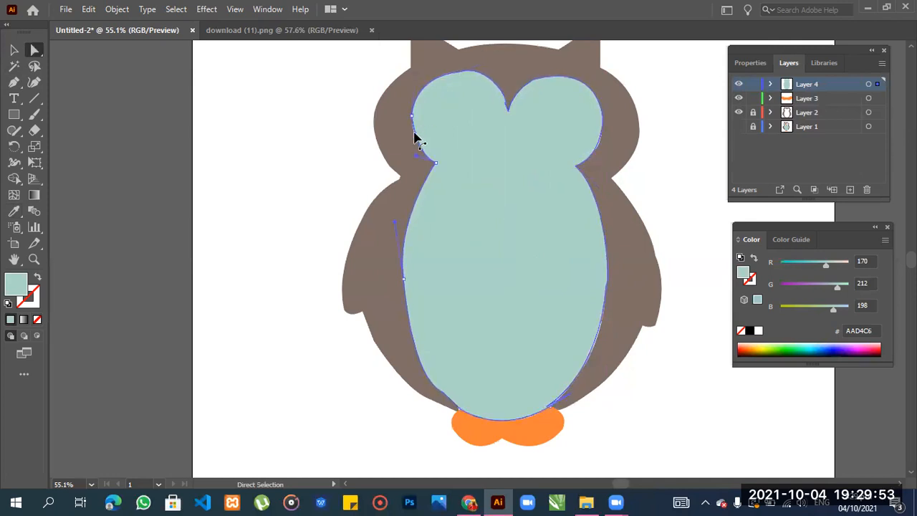
- Refine the green shape's lower right, bottom, right-hand eye patch and left-hand belly curves, and deselect it
left_click(588, 325)
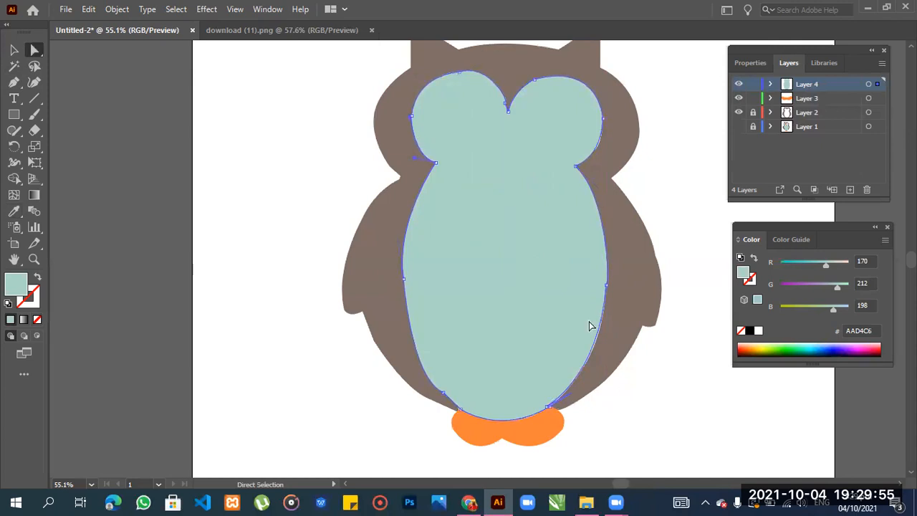
left_click(559, 403)
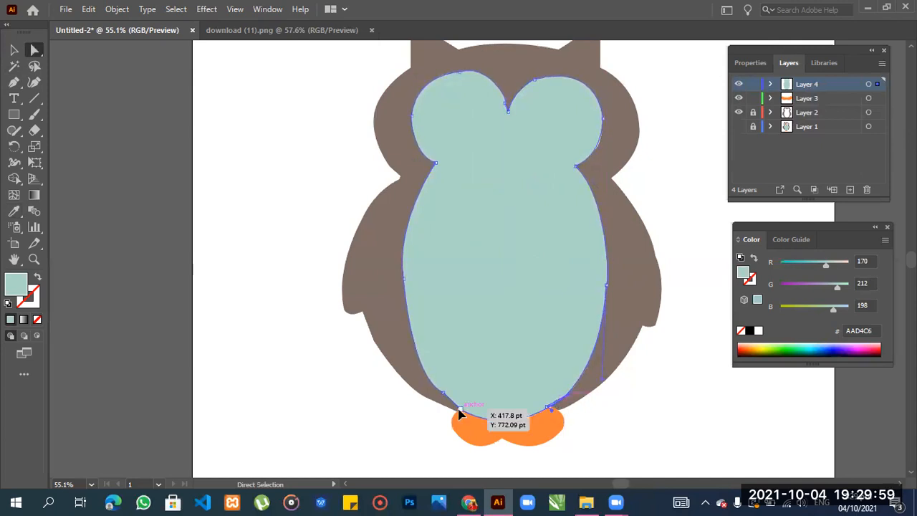
left_click_drag(460, 409, 460, 409)
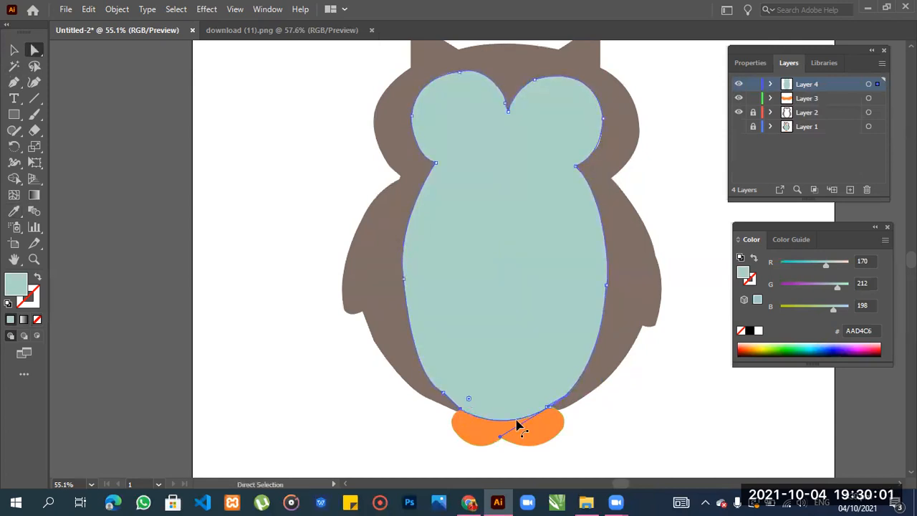
left_click_drag(518, 419, 518, 421)
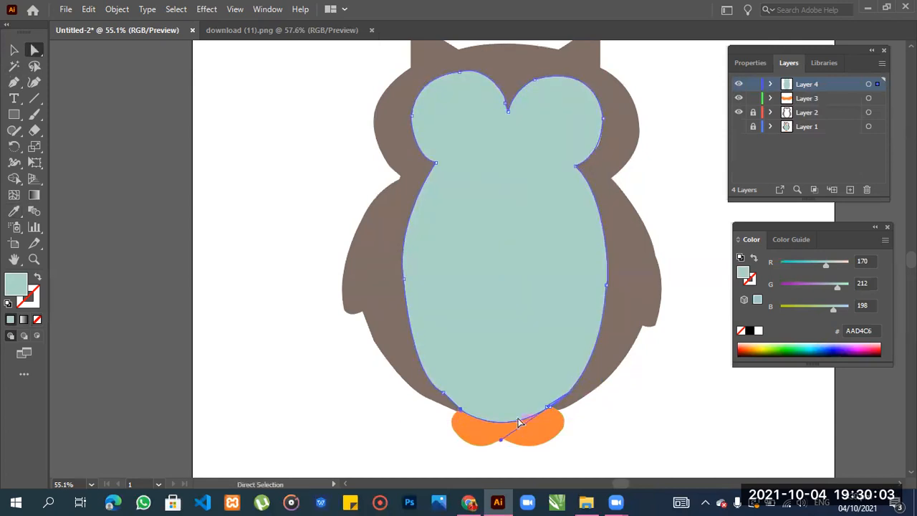
left_click(600, 149)
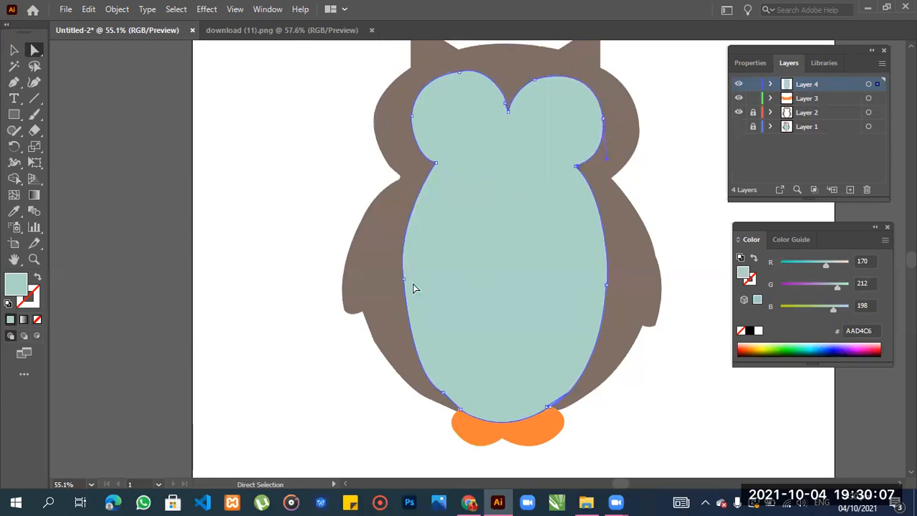
left_click_drag(406, 290, 405, 275)
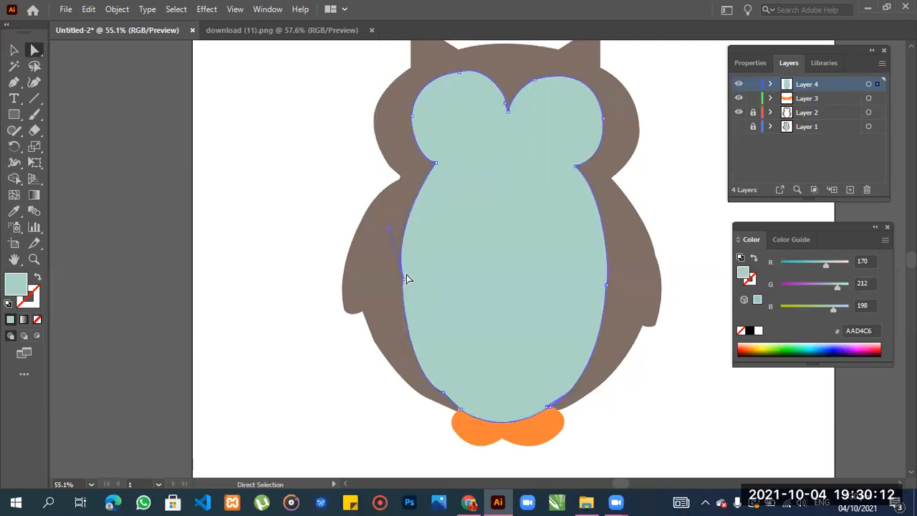
left_click(643, 166)
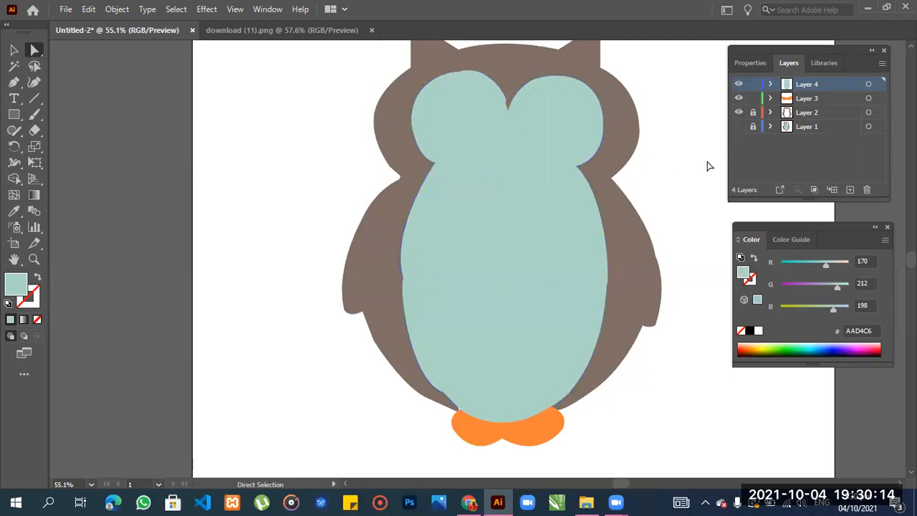
- Compare the traced shapes with the reference owl by toggling layers, leaving Layer 1 visible and Layer 4 hidden
left_click(739, 127)
left_click(740, 127)
left_click(740, 127)
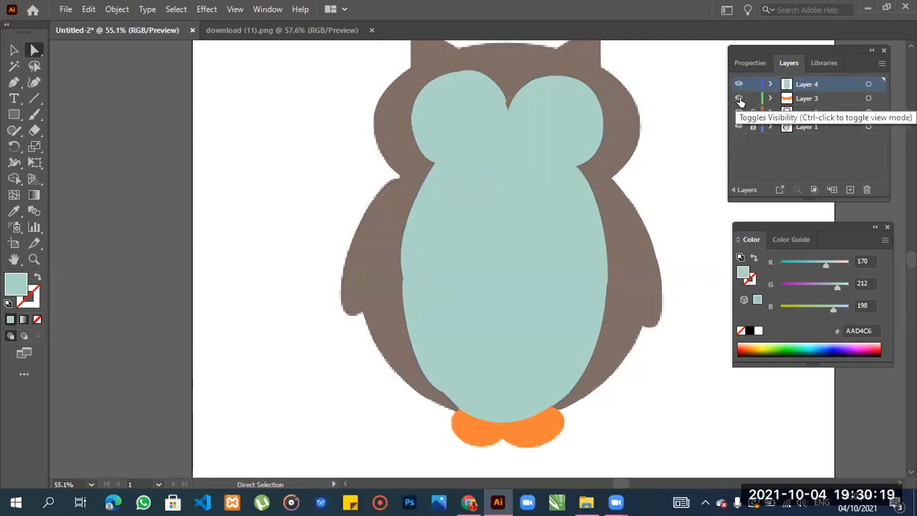
left_click(740, 101)
left_click(740, 101)
left_click(738, 84)
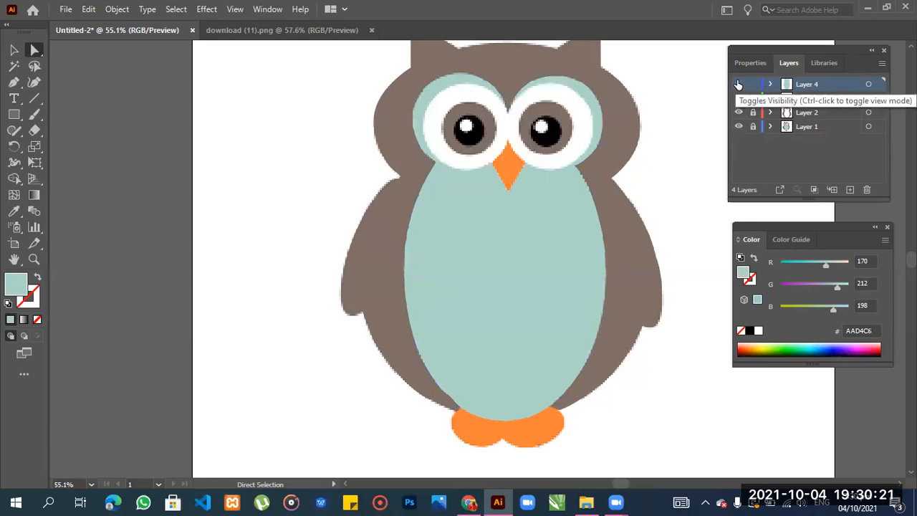
left_click(738, 85)
left_click(738, 127)
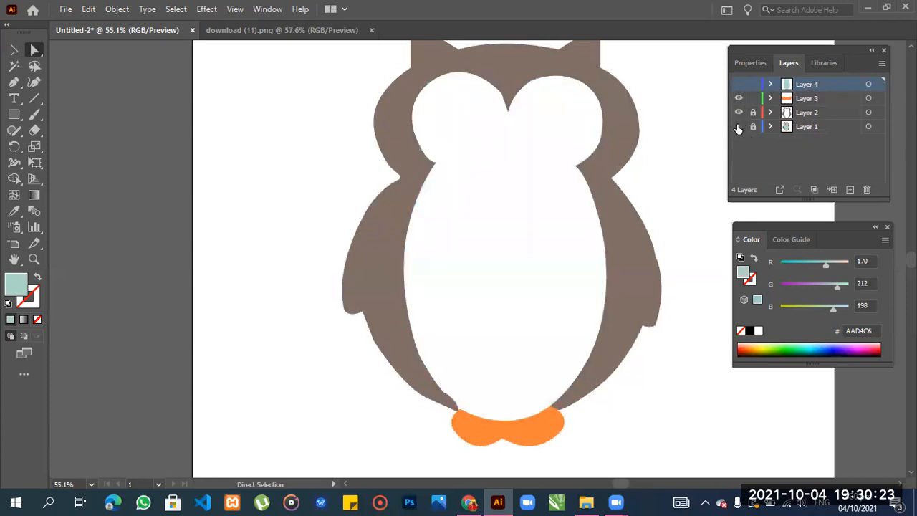
left_click(739, 127)
left_click(739, 127)
left_click(739, 127)
left_click(738, 84)
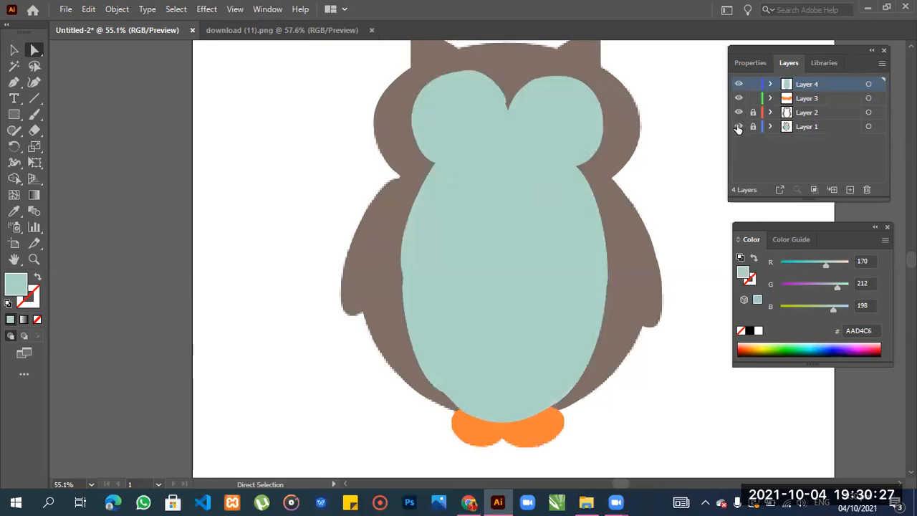
left_click(739, 85)
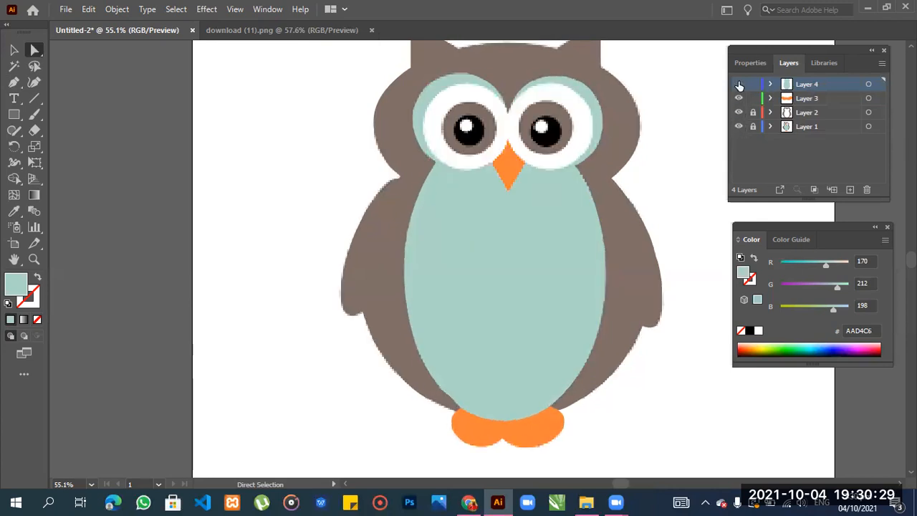
- Add a new layer above the hidden Layer 4 and activate the Pen tool for tracing the eyes
left_click(848, 189)
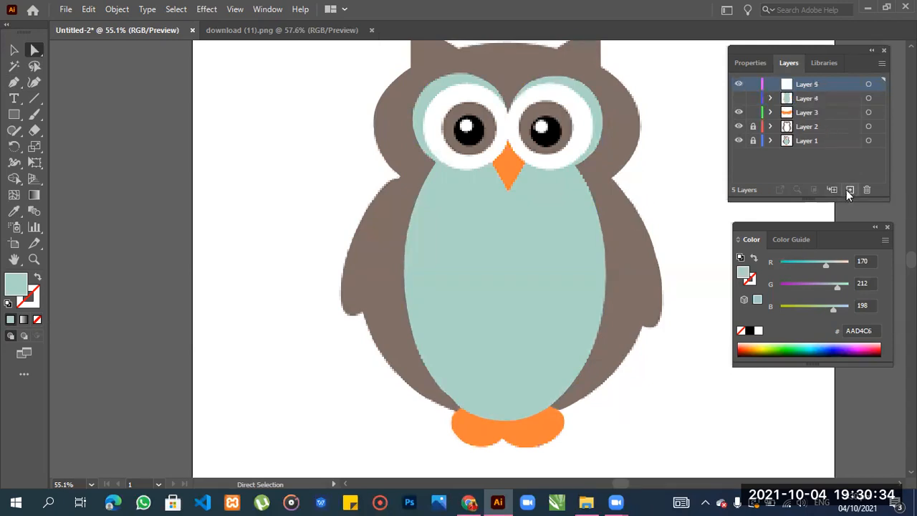
left_click(738, 98)
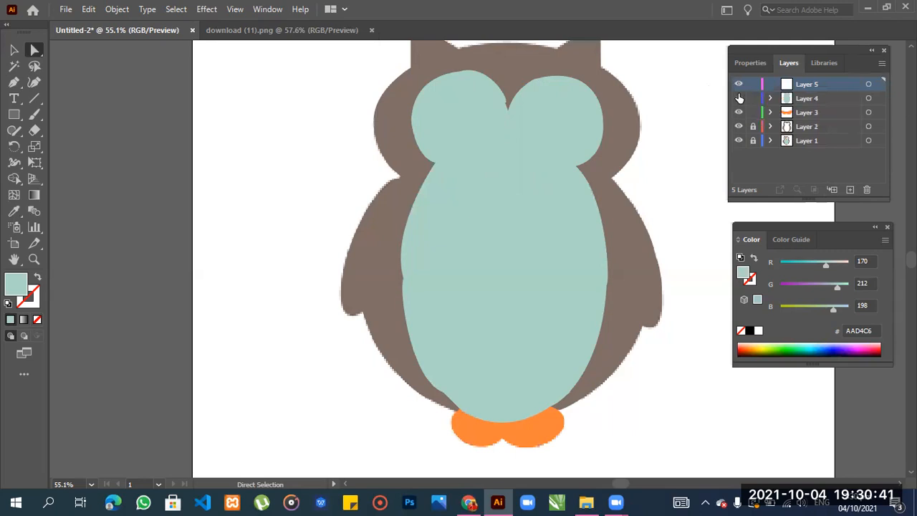
left_click(738, 98)
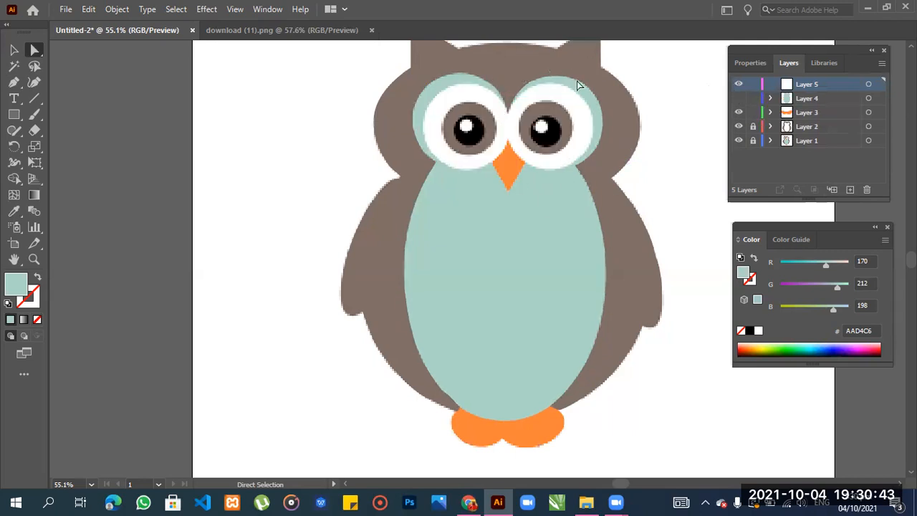
key("p")
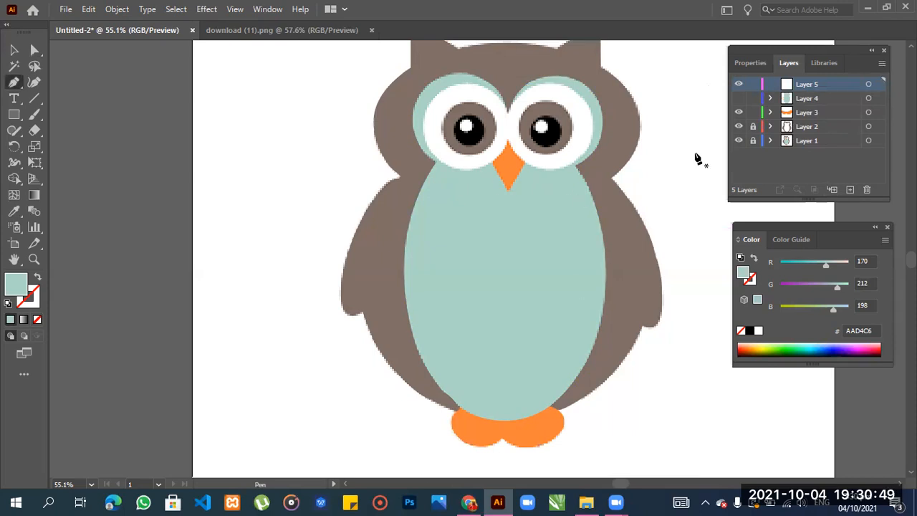
left_click(507, 111)
left_click_drag(577, 92, 621, 115)
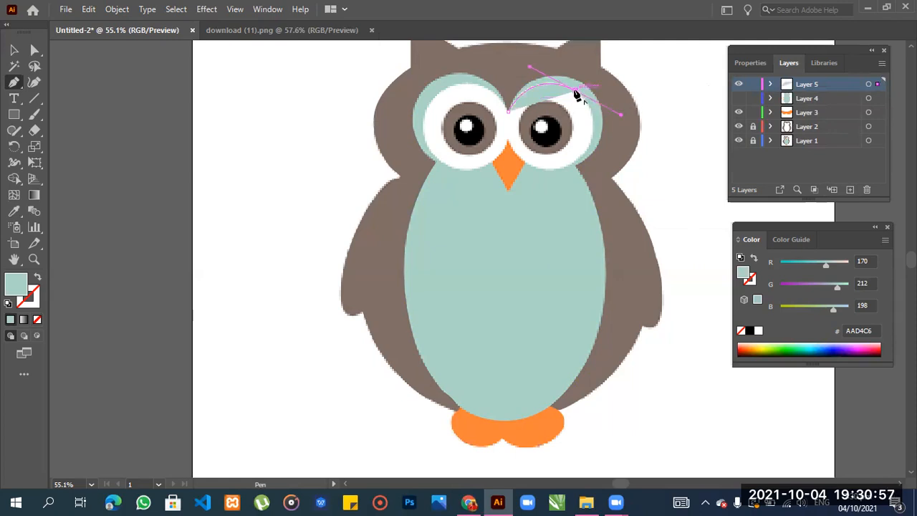
key("ctrl+shift+a")
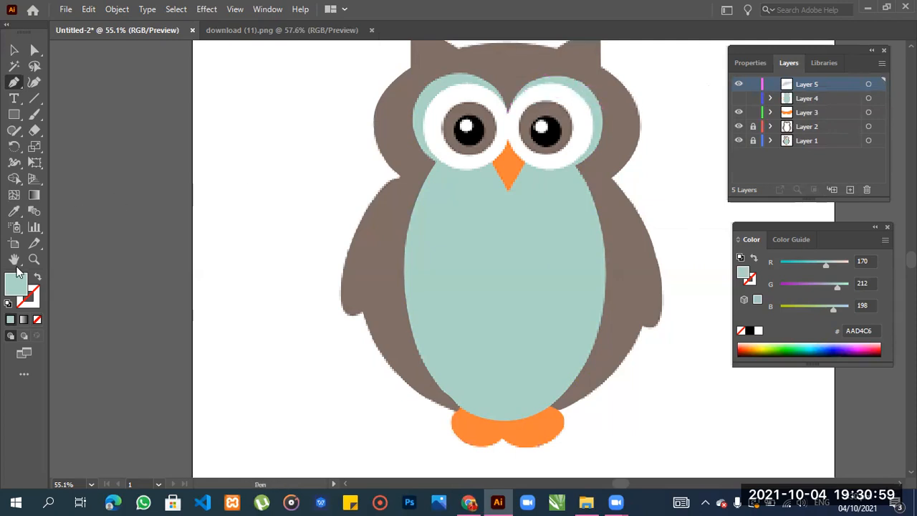
- With fill set to none, trace the right eye's white outline from the notch between the eyes, past the beak tip to the left eye's lower edge
left_click(37, 319)
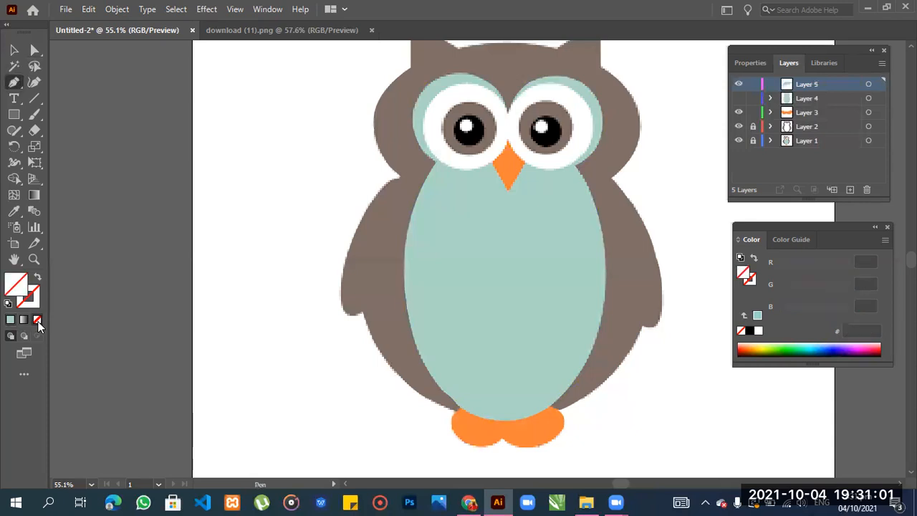
left_click(507, 110)
left_click_drag(564, 87, 607, 100)
left_click(565, 86)
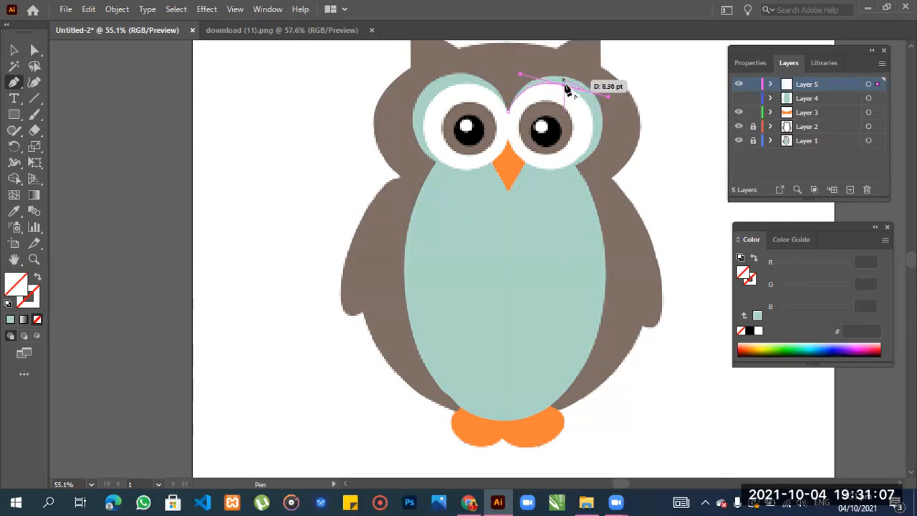
left_click_drag(582, 165, 578, 182)
left_click(589, 135)
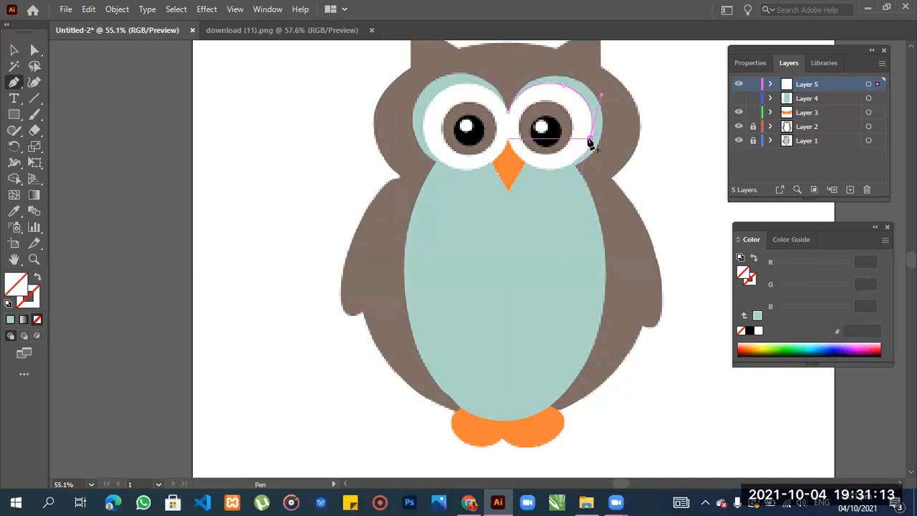
mouse_move(556, 170)
left_mouse_down()
mouse_move(528, 173)
mouse_move(538, 171)
left_mouse_up()
left_click(557, 169)
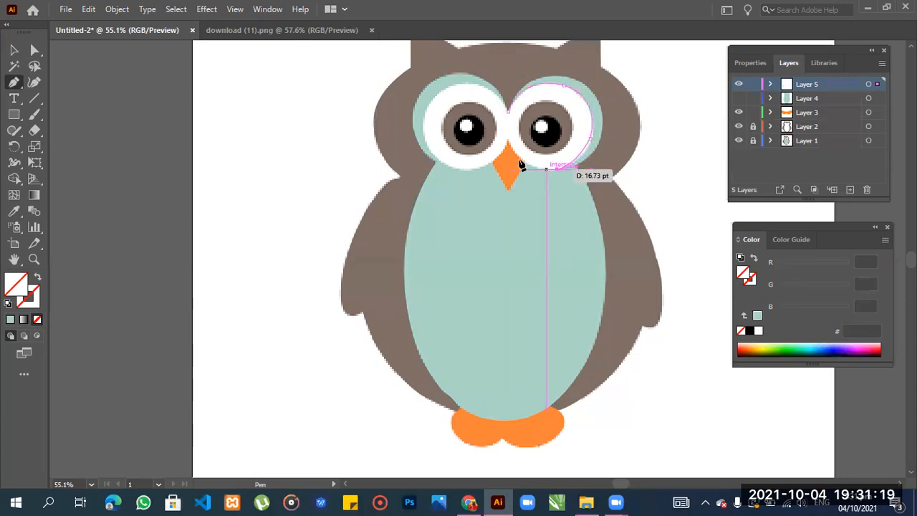
left_click_drag(507, 141, 445, 168)
left_click(469, 172)
left_click(423, 127)
left_click_drag(415, 95, 394, 68)
key("ctrl+z")
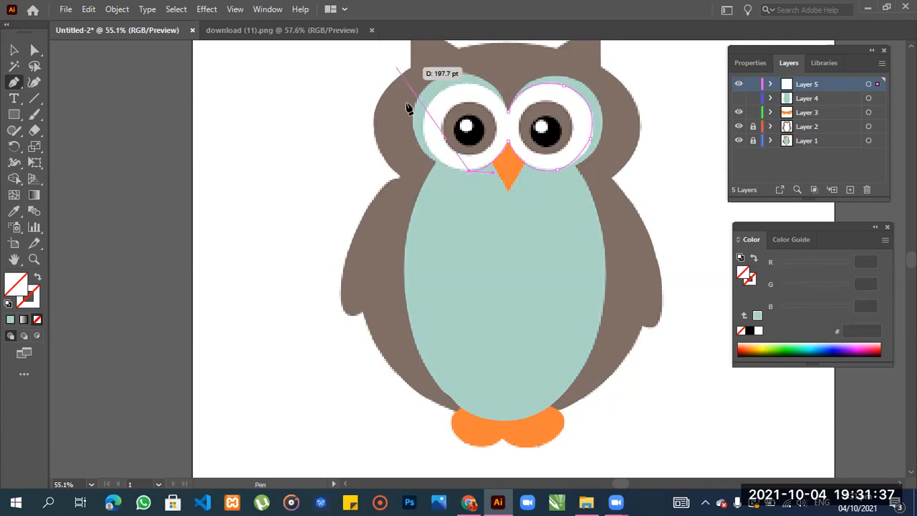
left_click_drag(425, 144, 413, 117)
left_click(425, 145)
left_click_drag(444, 88, 467, 87)
key("ctrl+z")
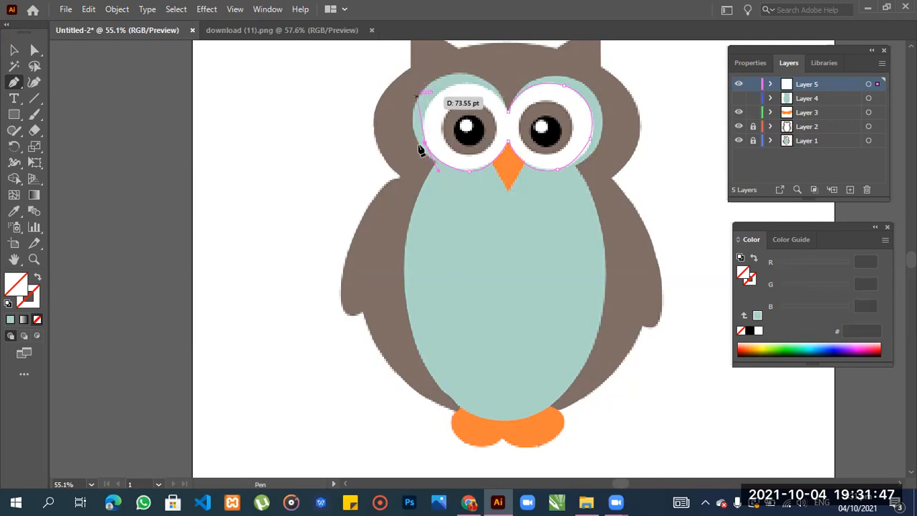
key("ctrl+z")
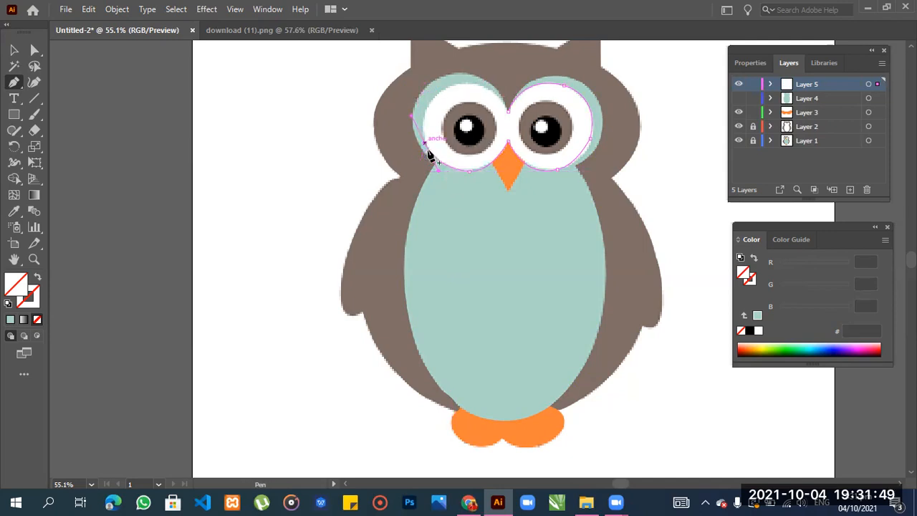
key("ctrl+z")
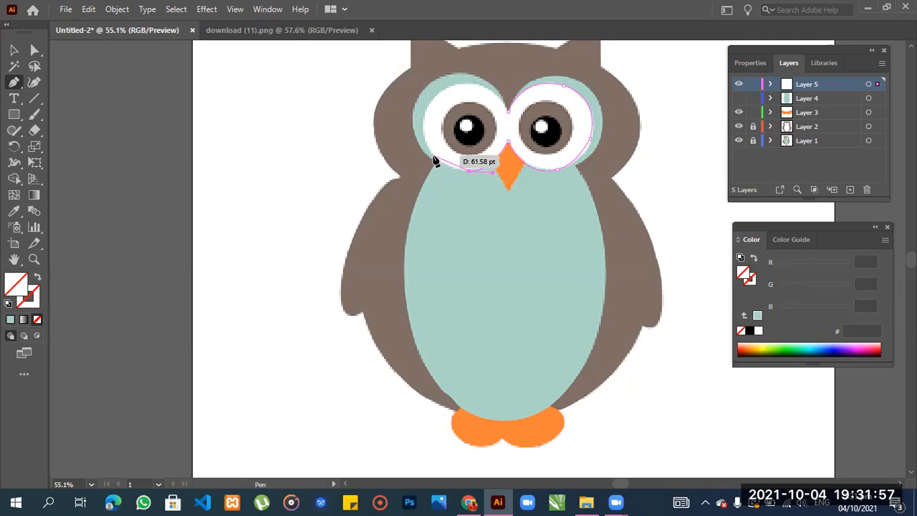
- Check the unfinished eye outline against the artwork by toggling the visibility of Layer 1 and Layer 2
left_click(738, 140)
left_click(737, 140)
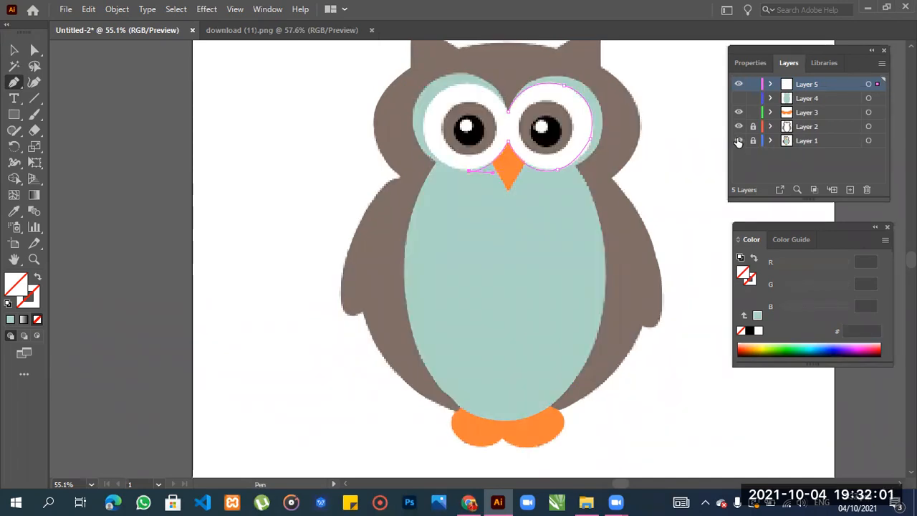
left_click(752, 141)
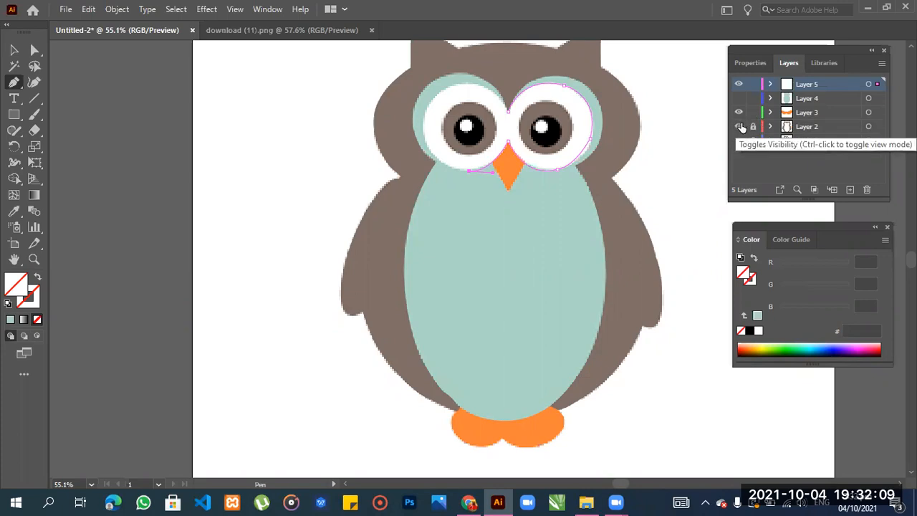
left_click(739, 127)
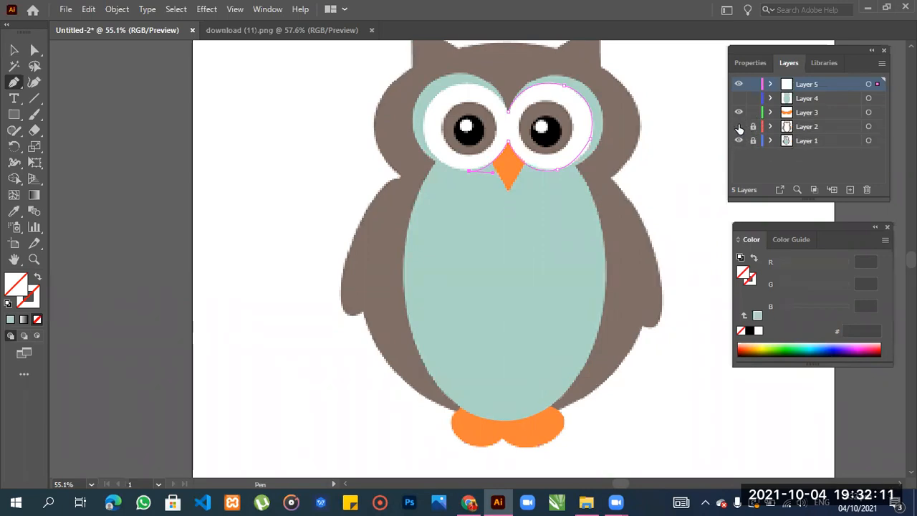
left_click(739, 126)
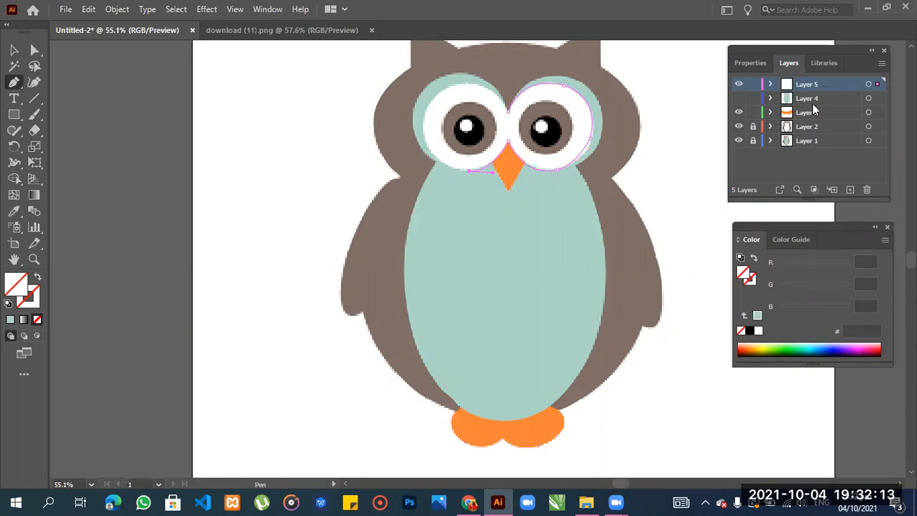
left_click(435, 155)
left_click_drag(422, 136, 421, 136)
left_click(435, 155)
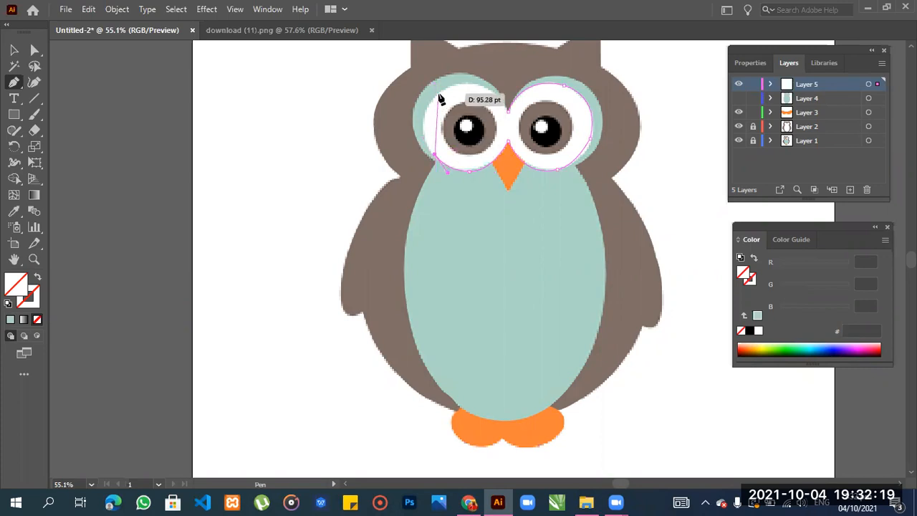
left_click_drag(441, 94, 467, 91)
key("ctrl+z")
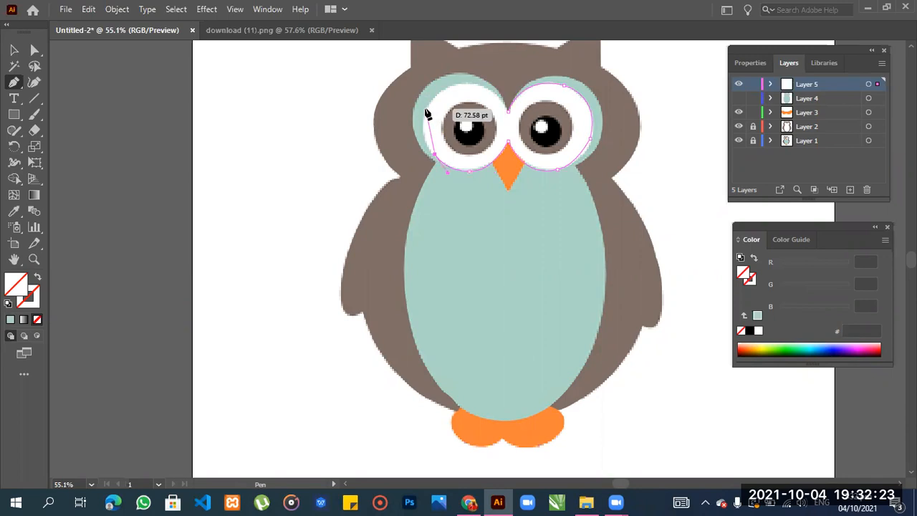
left_click_drag(427, 107, 450, 104)
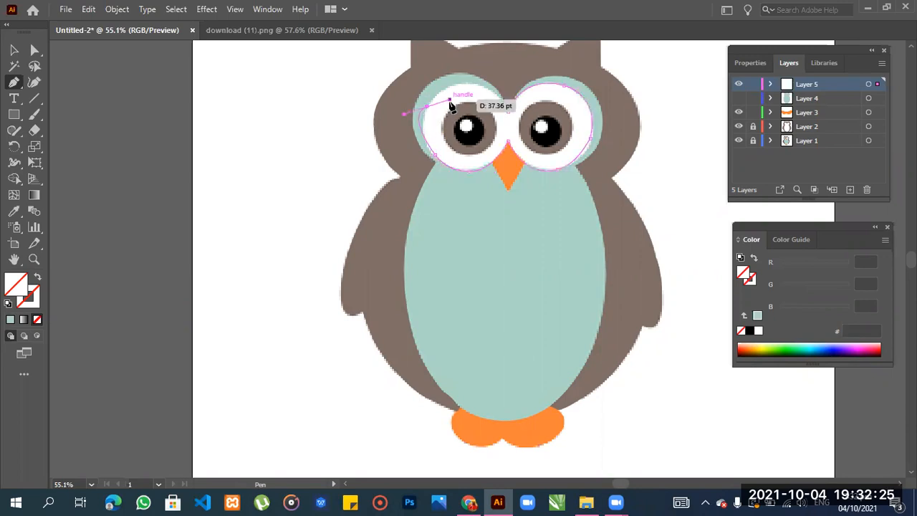
key("ctrl+z")
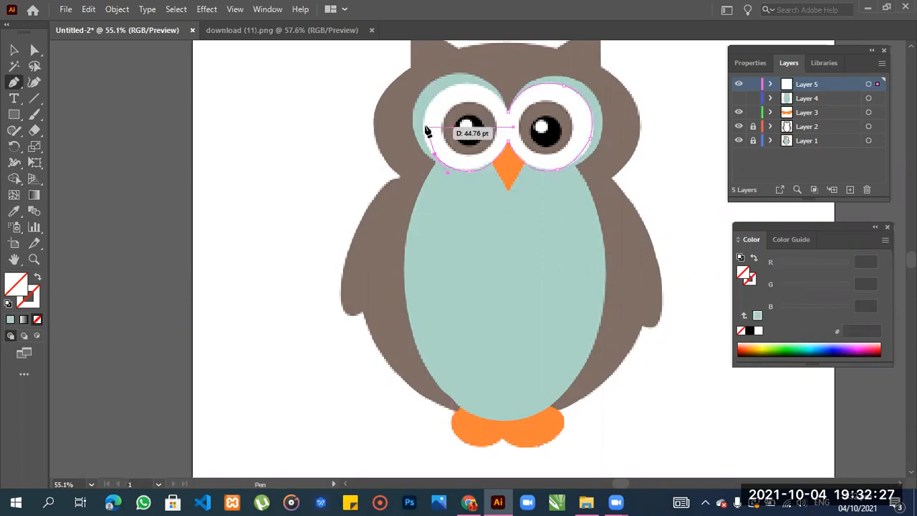
left_click_drag(424, 124, 429, 113)
left_click(424, 124)
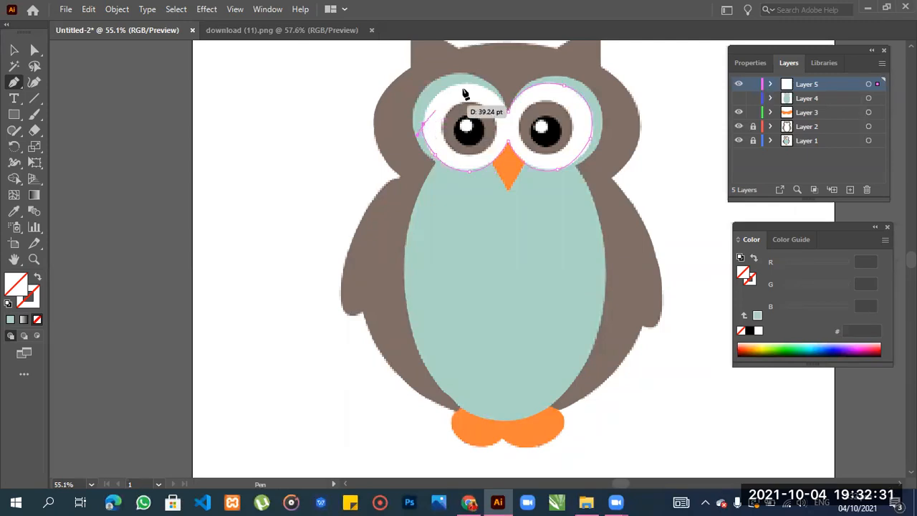
key("ctrl")
key("ctrl+z")
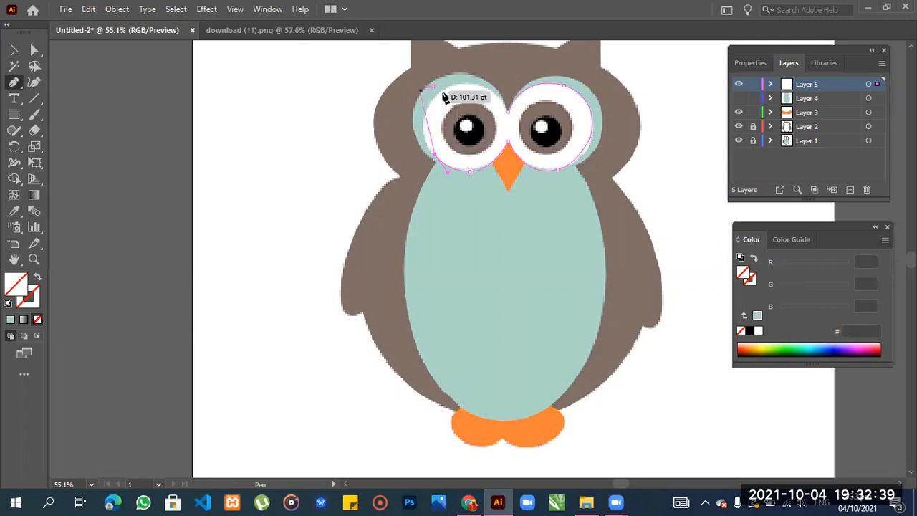
left_click_drag(453, 87, 496, 86)
key("ctrl+z")
left_click_drag(432, 100, 455, 93)
key("ctrl+z")
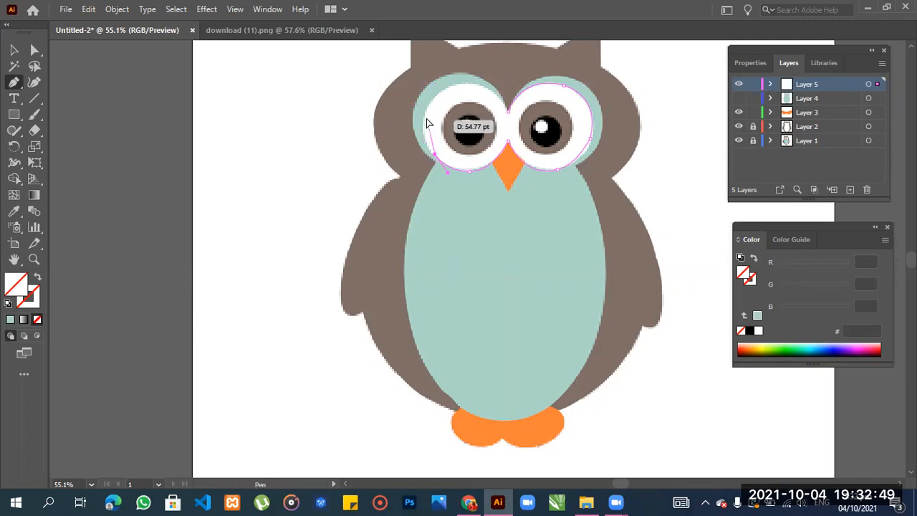
key("ctrl+z")
key("ctrl+z")
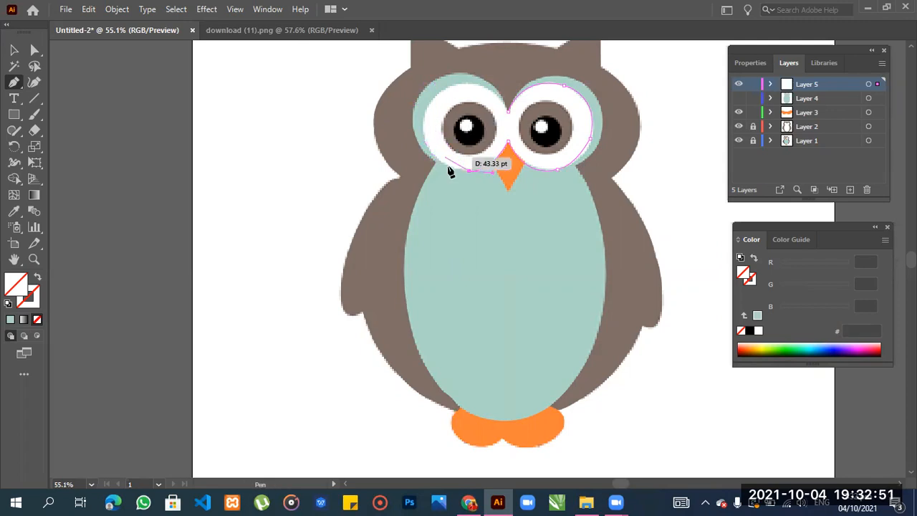
- Trace the outer and upper edge of the left eye's white area and close the path at the notch between the eyes
left_click_drag(426, 141, 446, 90)
left_click(425, 143)
left_click(432, 101)
left_click_drag(492, 91, 531, 119)
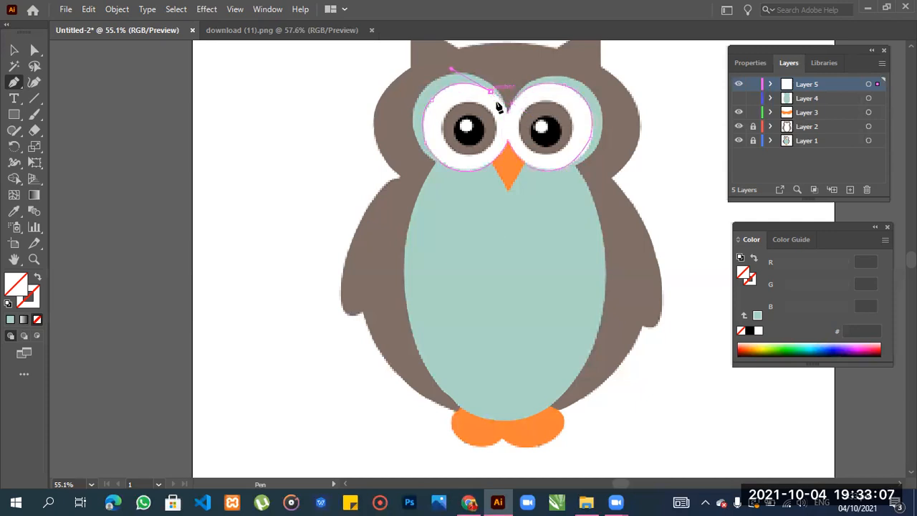
left_click(494, 93)
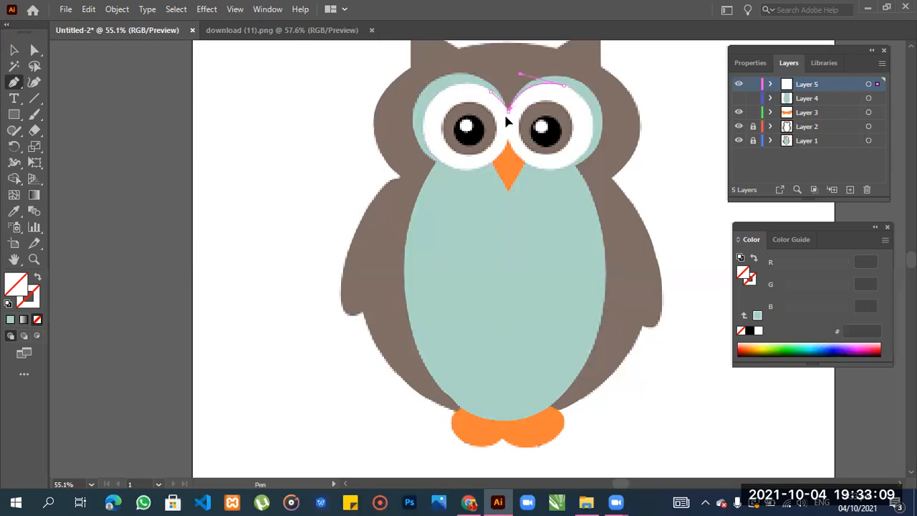
left_click(506, 111)
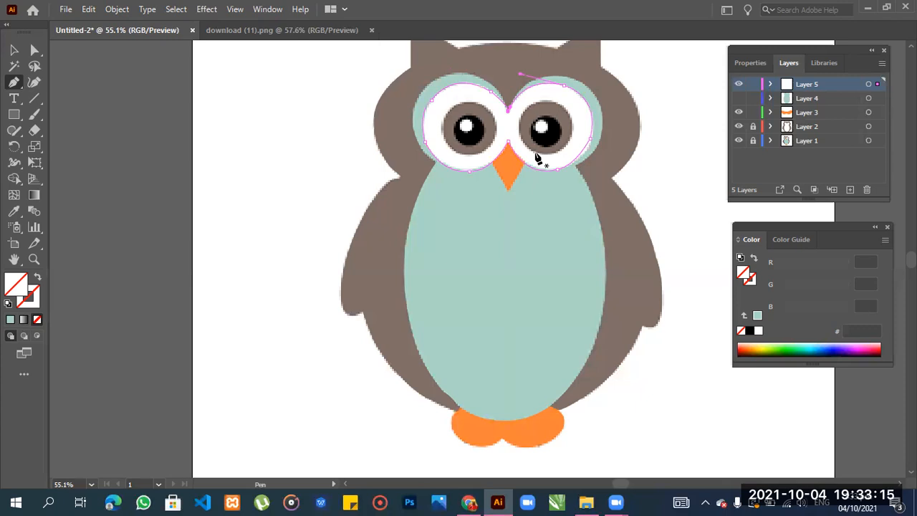
- Fill the closed eye outline with white FFFFFF sampled from the artwork and check it with Layer 1 hidden and shown
key("i")
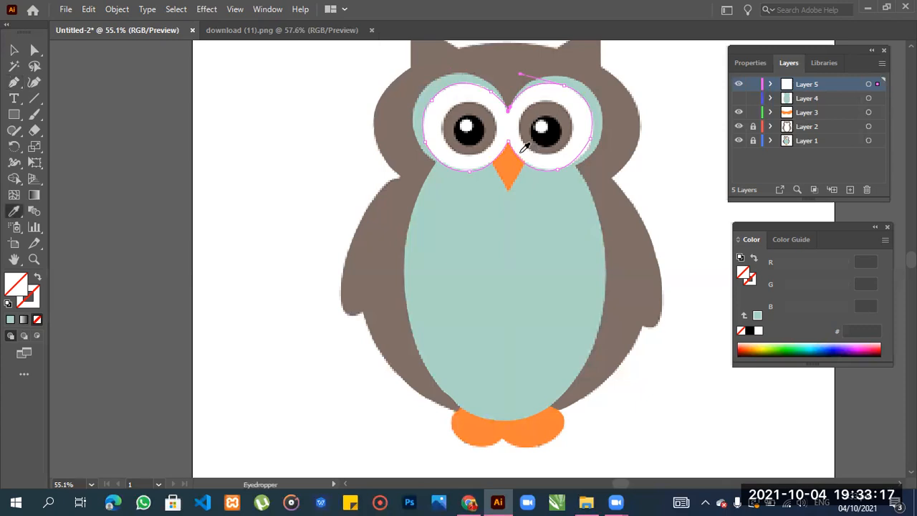
left_click(527, 142)
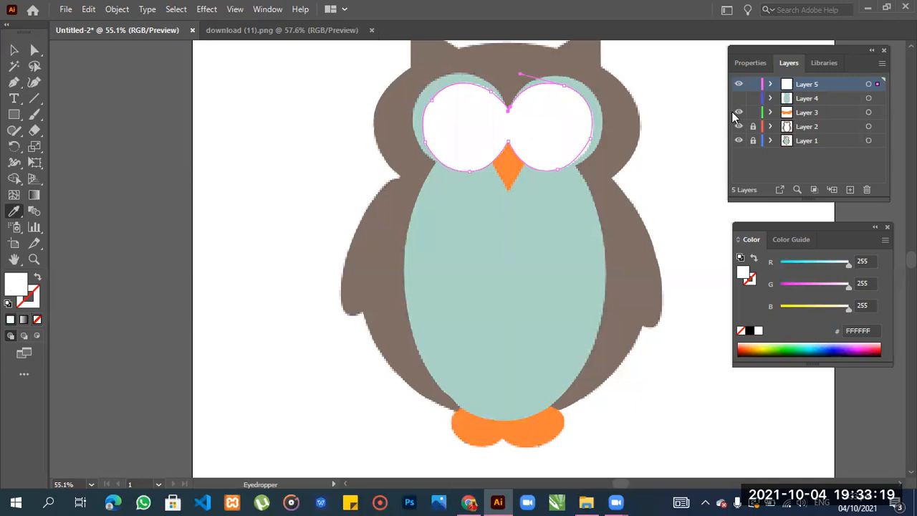
left_click(738, 140)
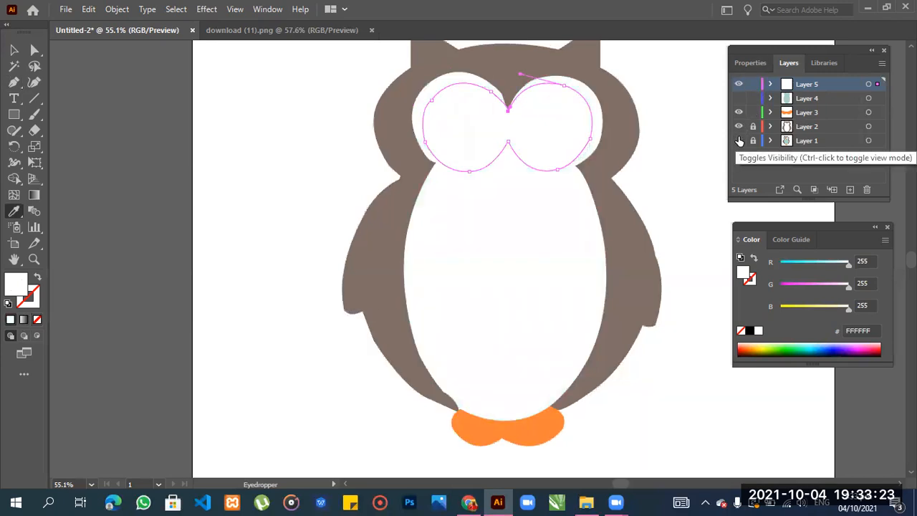
left_click(739, 140)
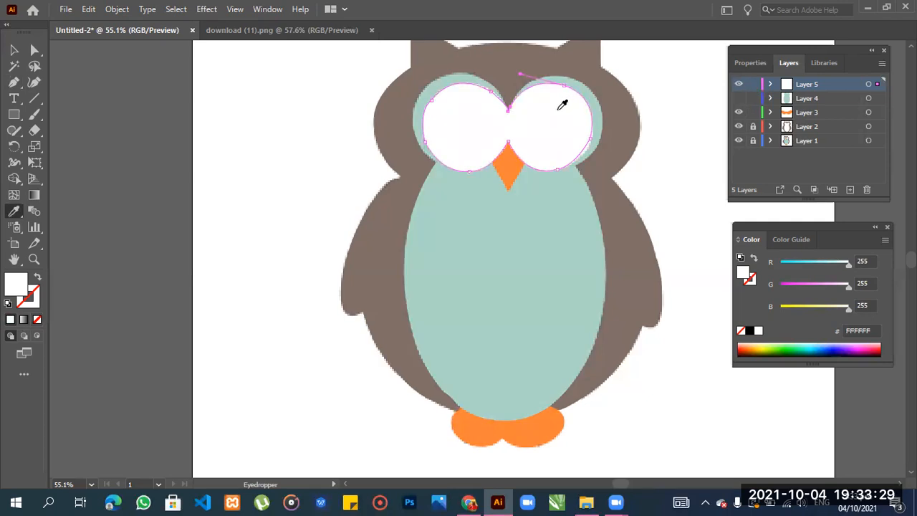
- Undo the latest visibility changes and select part of the white eye shape's anchor points with Direct Selection
key("ctrl+z")
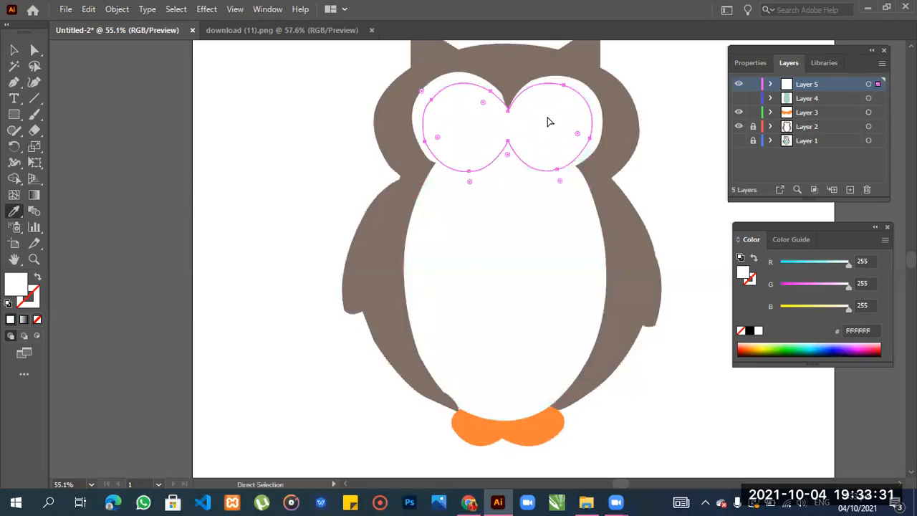
key("ctrl+z")
left_click(30, 55)
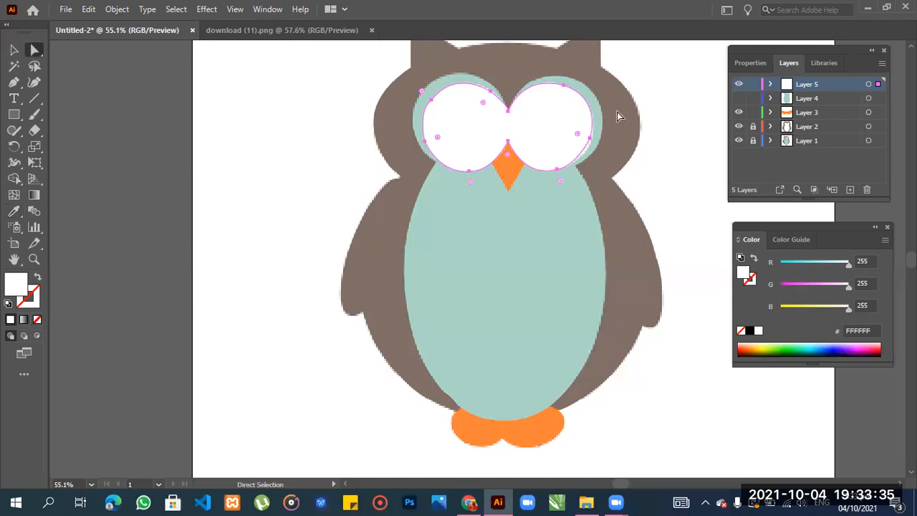
left_click_drag(591, 87, 428, 161)
key("i")
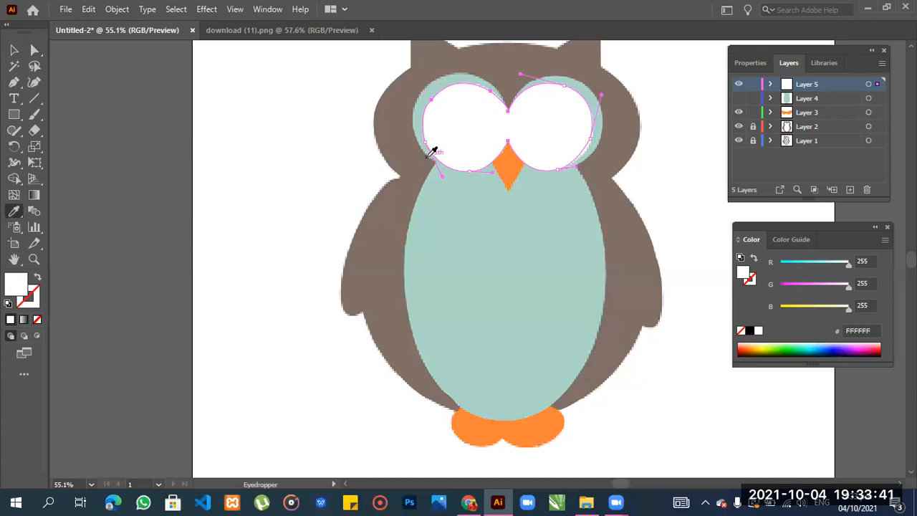
- Compare the white eye shape with the reference by toggling the visibility of Layer 1 and Layer 4, leaving Layer 4 hidden
left_click(738, 143)
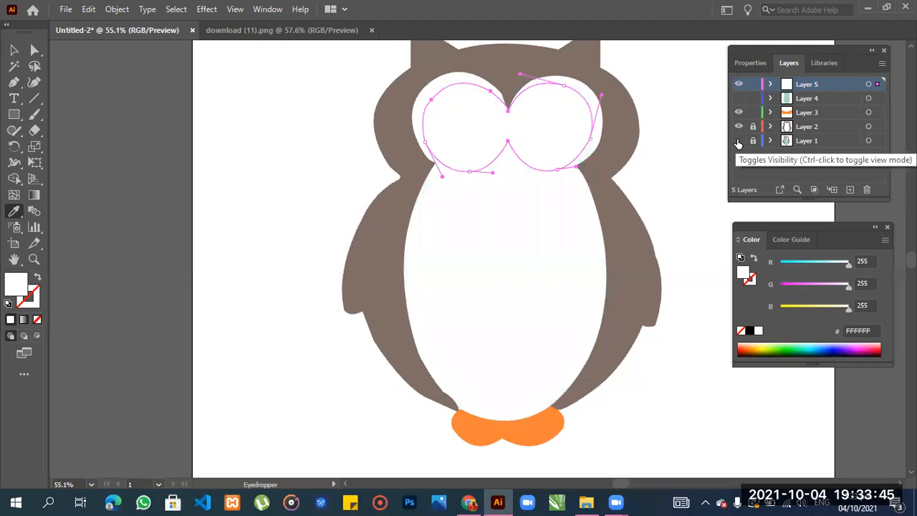
left_click(738, 141)
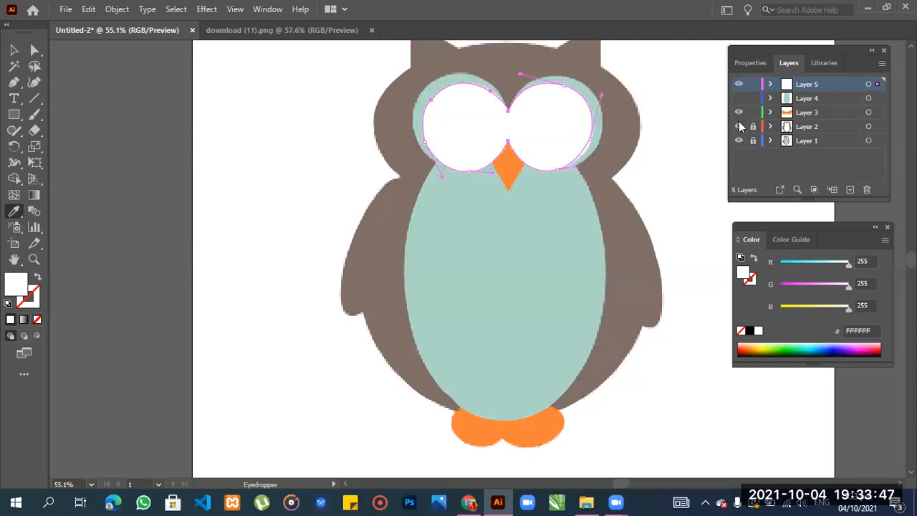
left_click(739, 98)
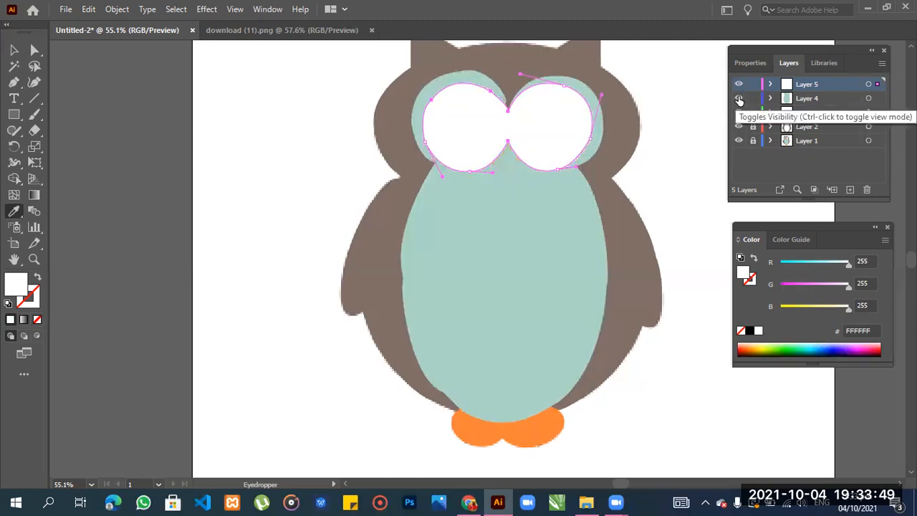
left_click(740, 141)
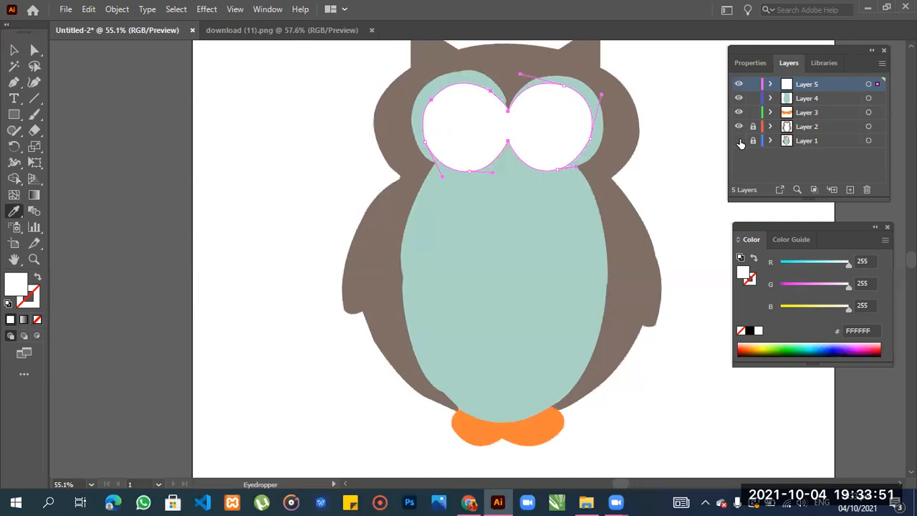
left_click(739, 141)
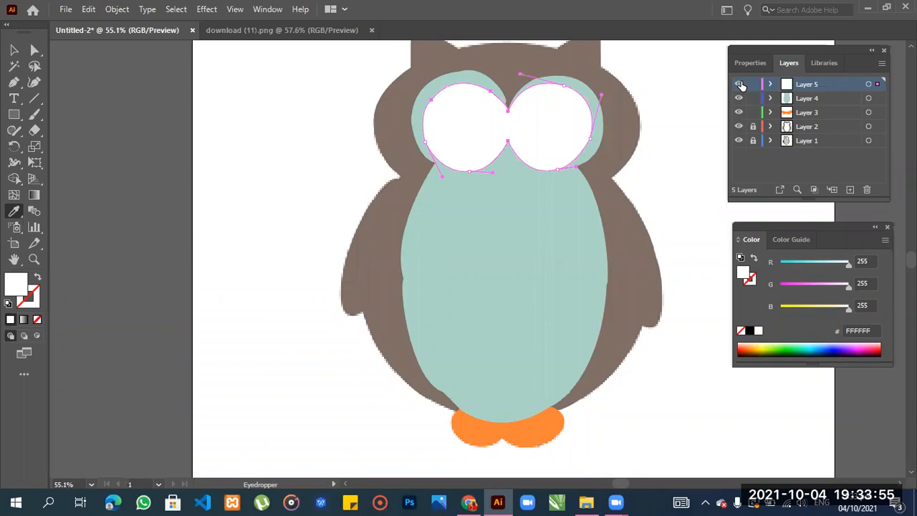
left_click(752, 140)
left_click(738, 98)
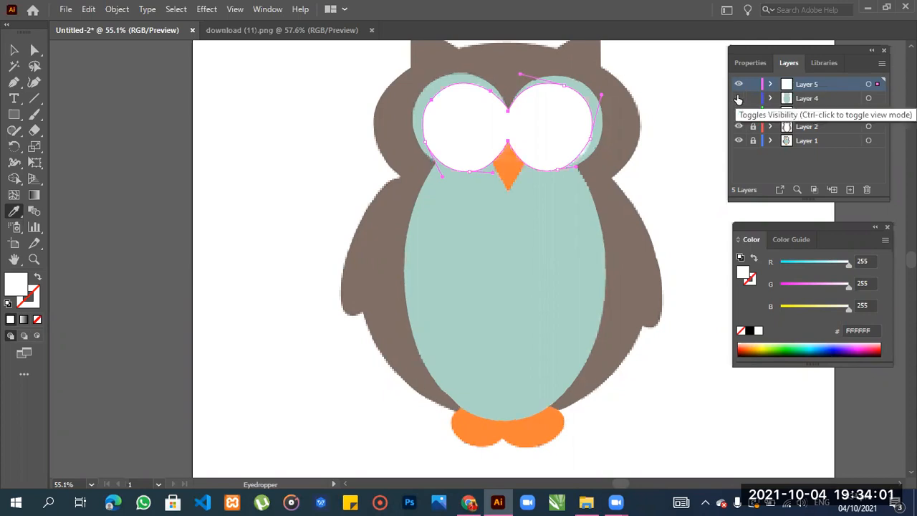
left_click(738, 98)
left_click(738, 99)
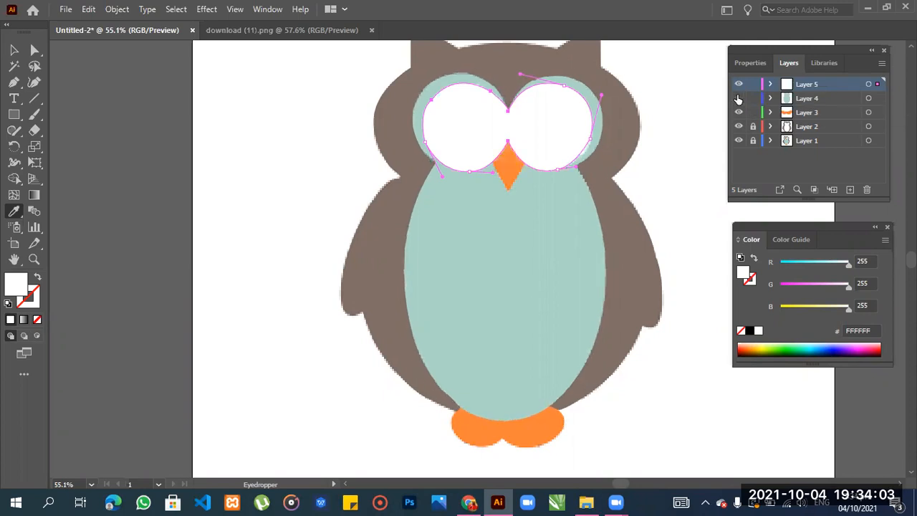
left_click(739, 98)
- Reshape the lower curves of the white eye shape with Direct Selection so they follow the reference eyes around the beak tip
left_click(35, 50)
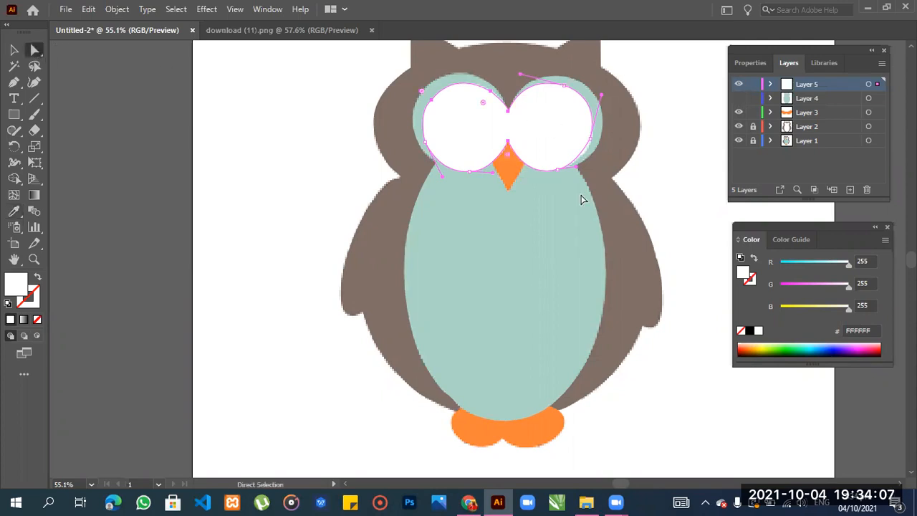
mouse_move(585, 151)
left_mouse_down()
mouse_move(594, 139)
mouse_move(582, 126)
mouse_move(588, 136)
left_mouse_up()
left_click_drag(471, 171, 473, 170)
left_click_drag(577, 175, 534, 166)
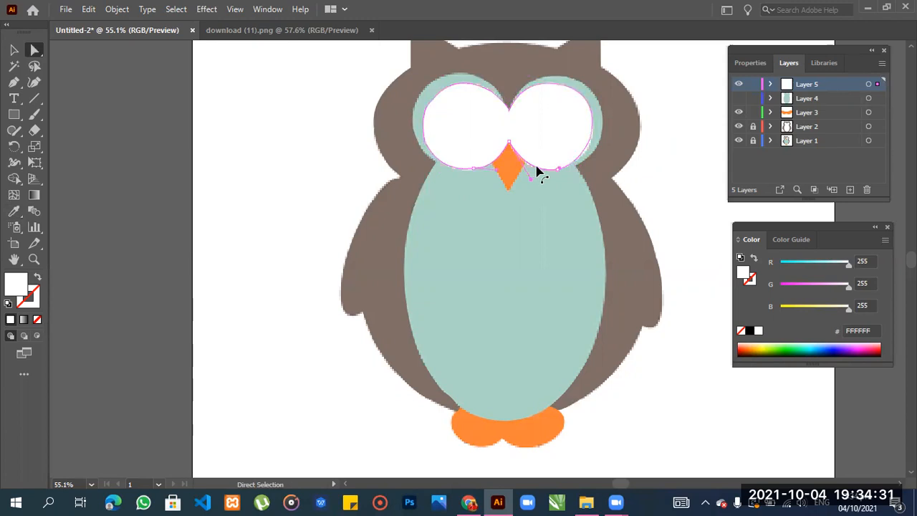
- Review the reshaped white eyes by toggling the visibility of Layer 5 and Layer 4, leaving both layers hidden
left_click(740, 84)
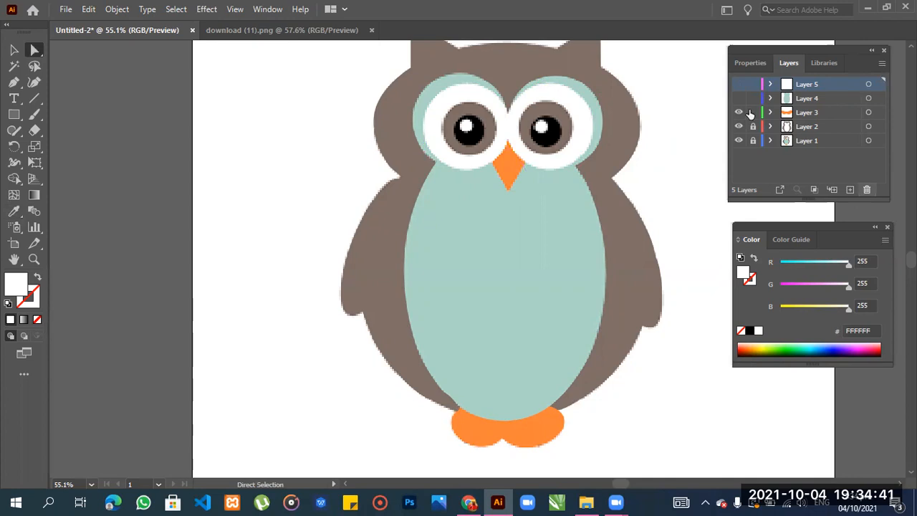
left_click(738, 98)
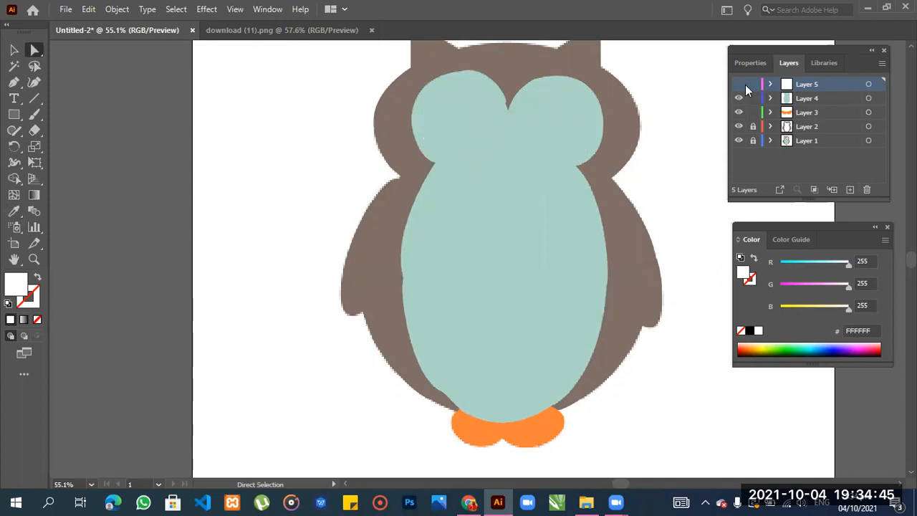
left_click(739, 84)
left_click(739, 85)
left_click(739, 85)
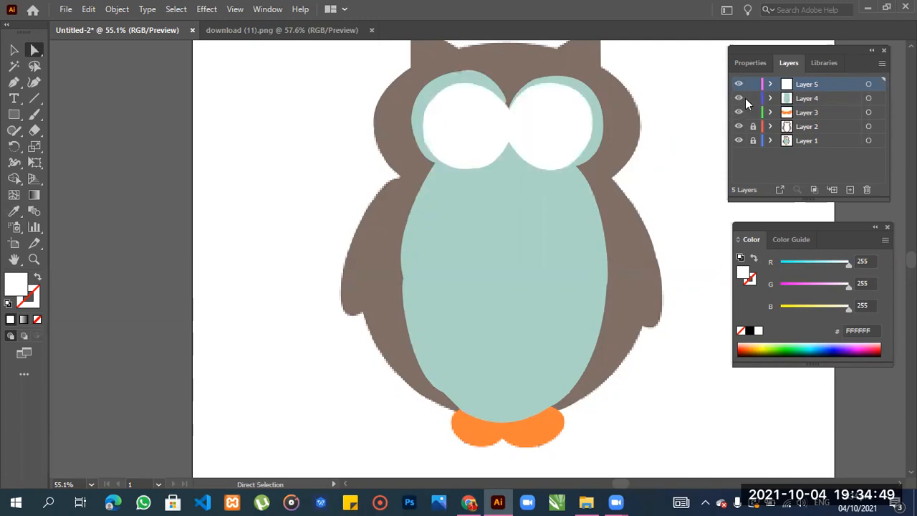
left_click(739, 98)
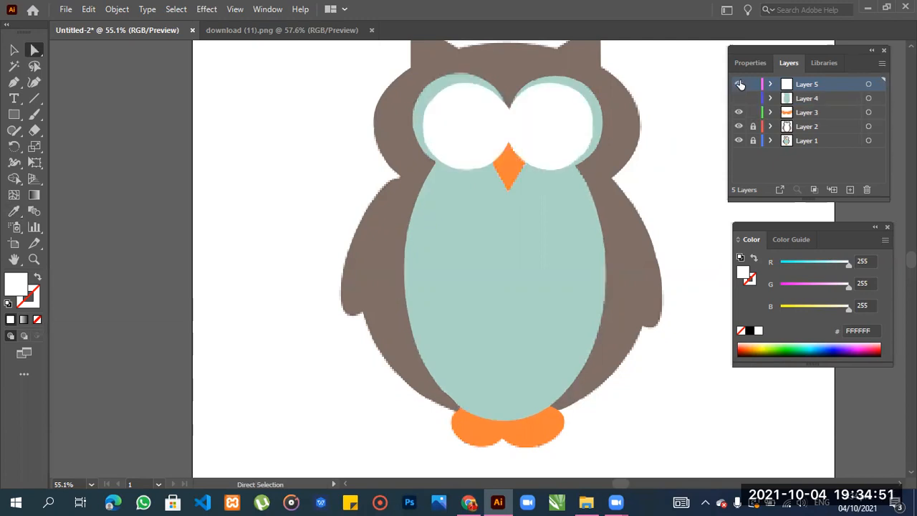
left_click(739, 85)
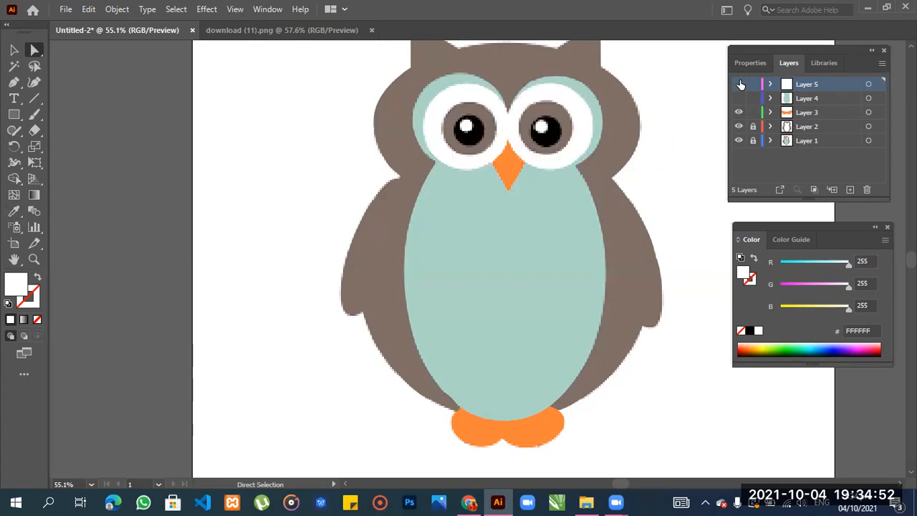
- Add a new layer above Layer 5, trace the left eye's brown iris as a closed Pen path and set its fill to none
left_click(849, 189)
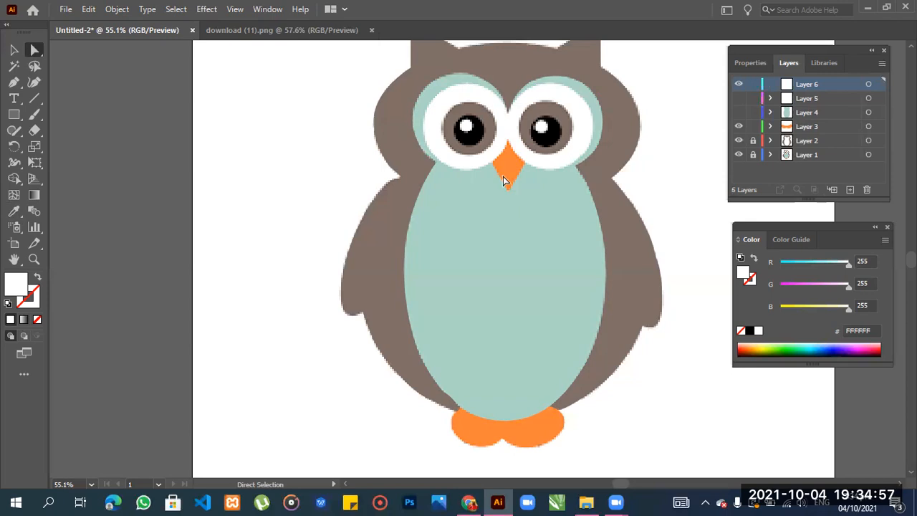
key("p")
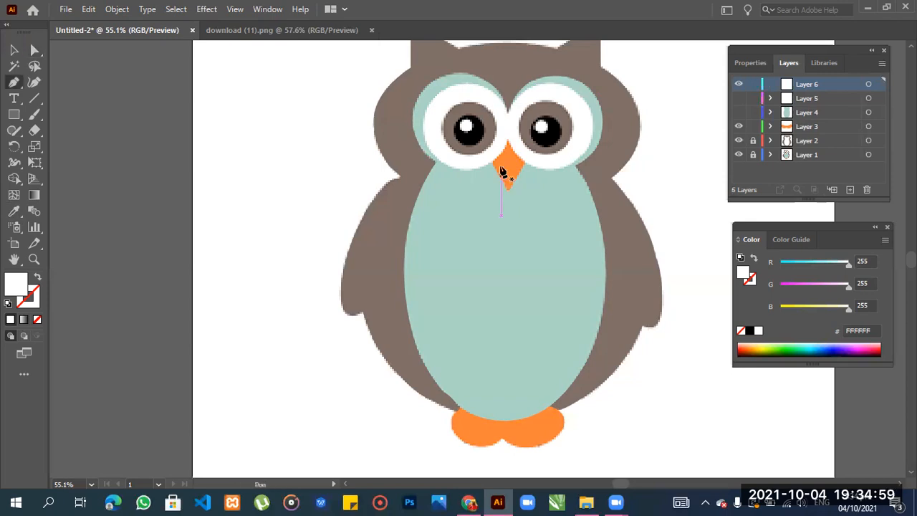
left_click(496, 129)
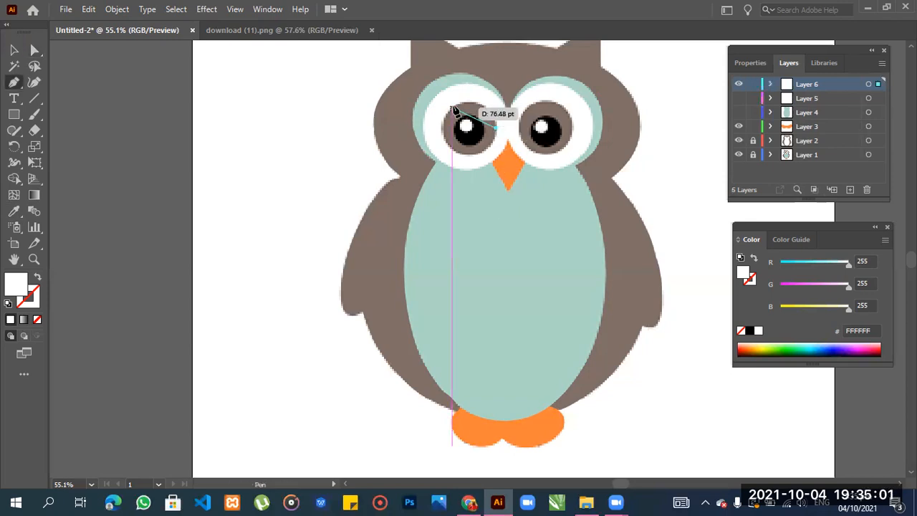
left_click_drag(451, 107, 420, 125)
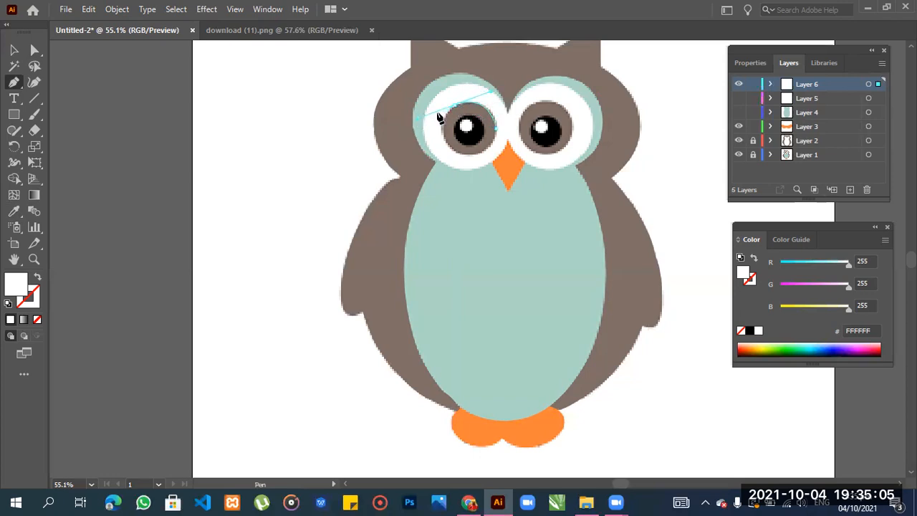
left_click(453, 105)
left_click_drag(454, 151, 500, 135)
mouse_move(501, 103)
left_mouse_down()
mouse_move(494, 88)
mouse_move(503, 84)
mouse_move(509, 94)
left_mouse_up()
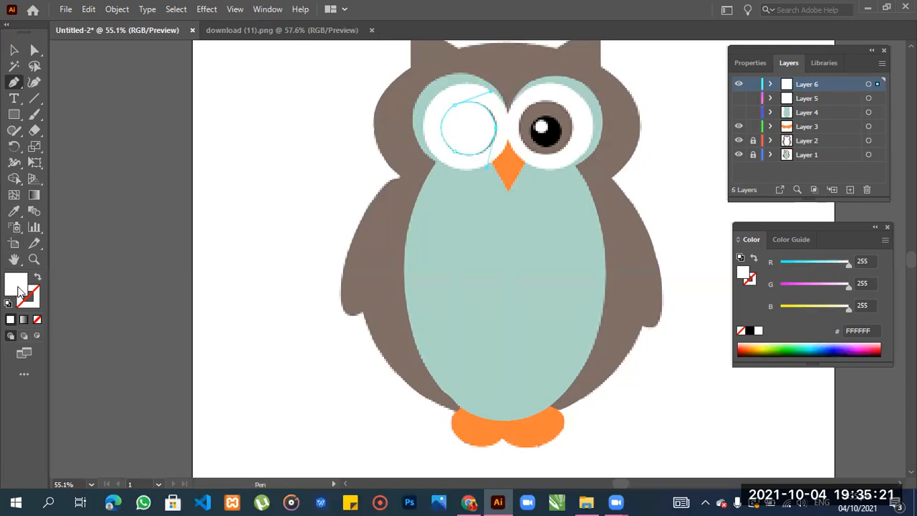
left_click(38, 320)
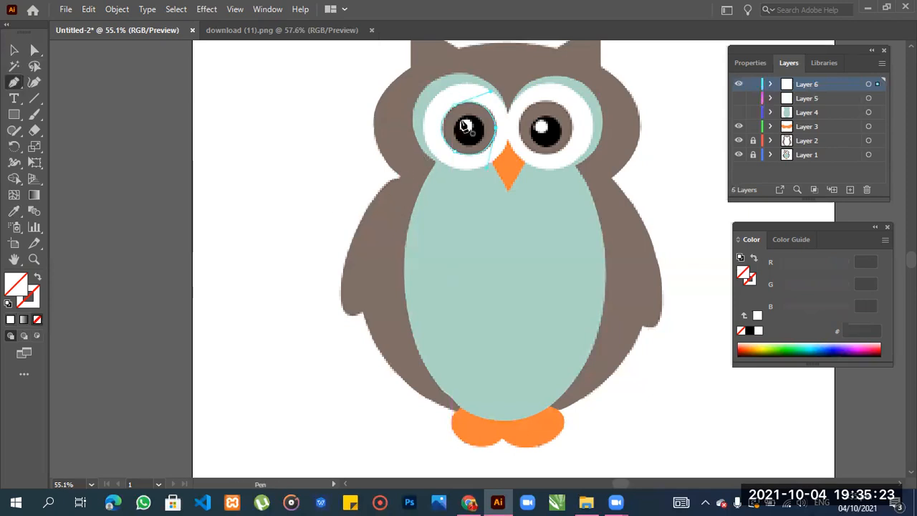
left_click_drag(458, 122, 487, 131)
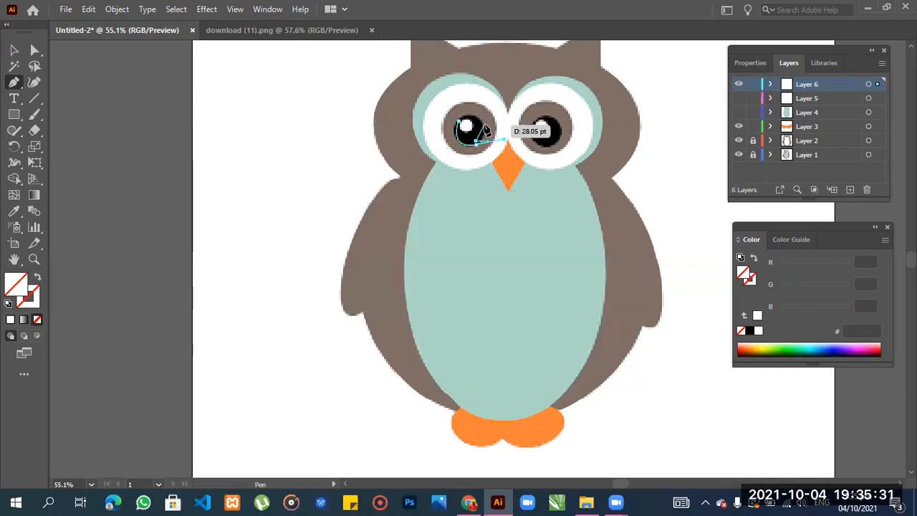
key("ctrl+z")
key("ctrl+z")
key("ctrl+z")
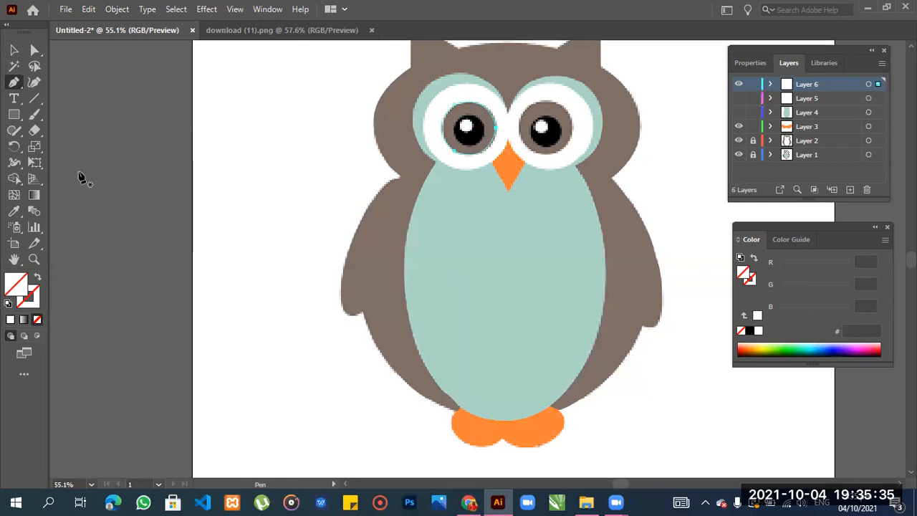
- Draw an unfilled circle over the black pupil of the left eye and another over the right eye's pupil with the Ellipse tool
left_click(20, 114)
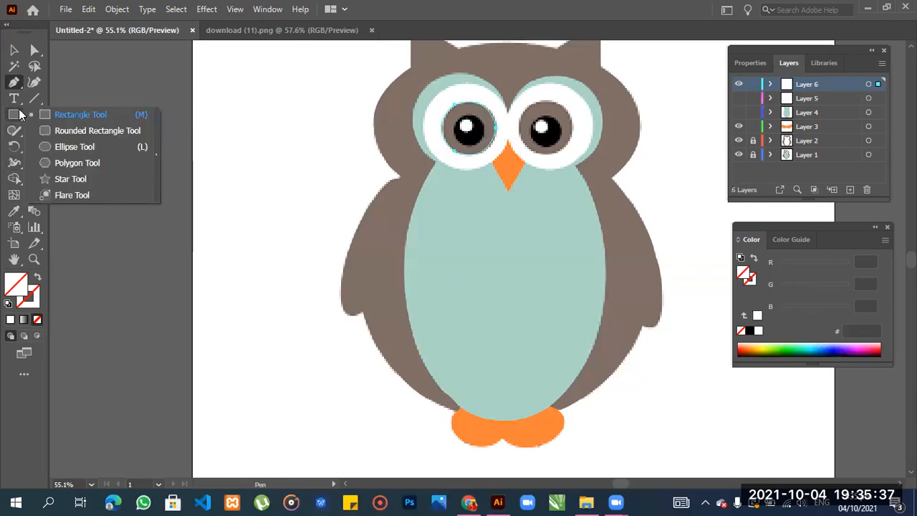
left_click(70, 147)
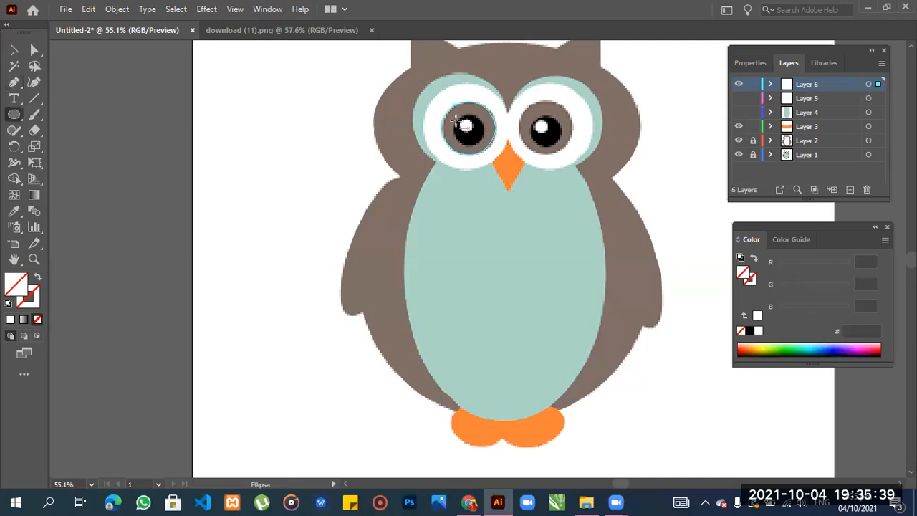
left_click_drag(455, 115, 487, 146)
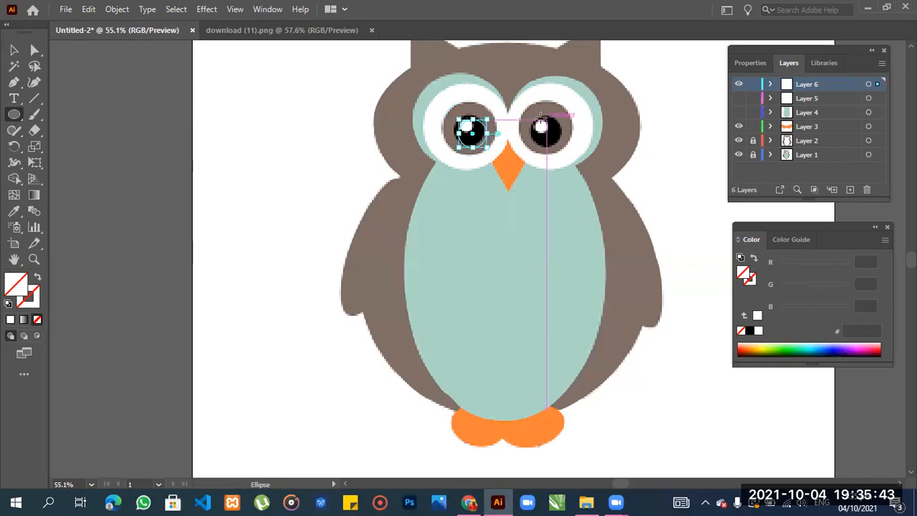
left_click_drag(532, 122, 565, 149)
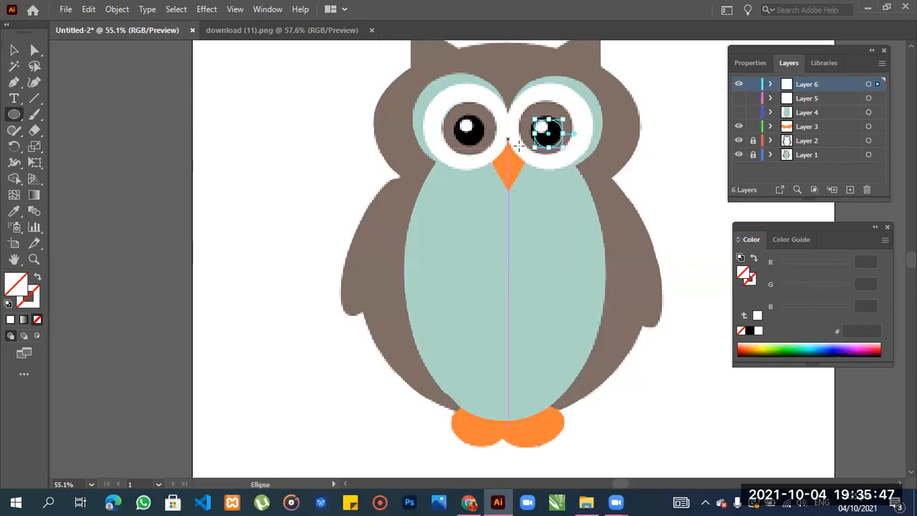
- Enlarge the circle over the right eye with the Selection tool so it fits the edge of the black pupil
left_click(13, 50)
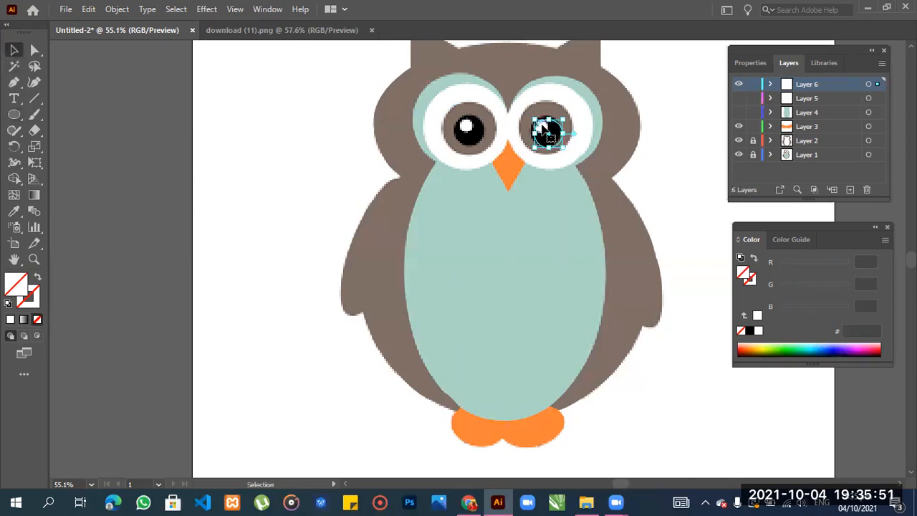
left_click_drag(562, 119, 567, 149)
left_click_drag(532, 112, 530, 114)
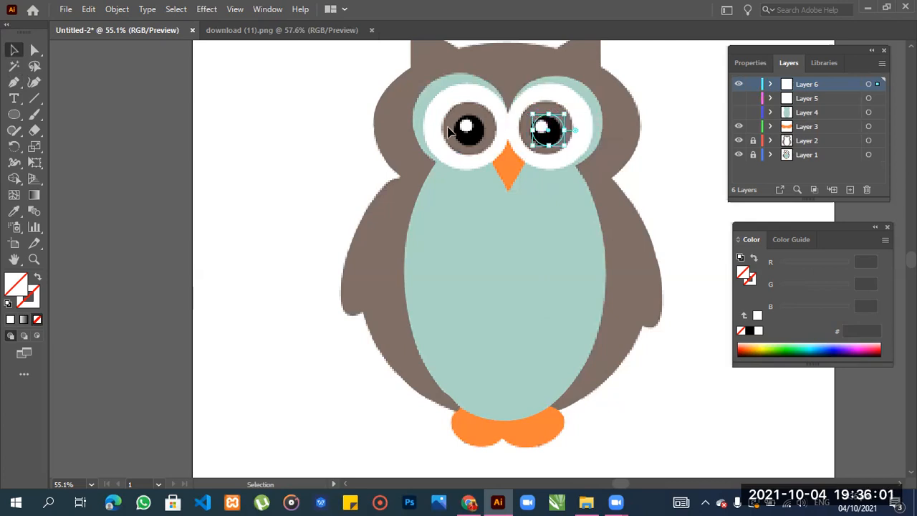
- Fit the right eye's pupil circle more closely to the black pupil and give it a black 000000 stroke
key("ctrl+shift+a")
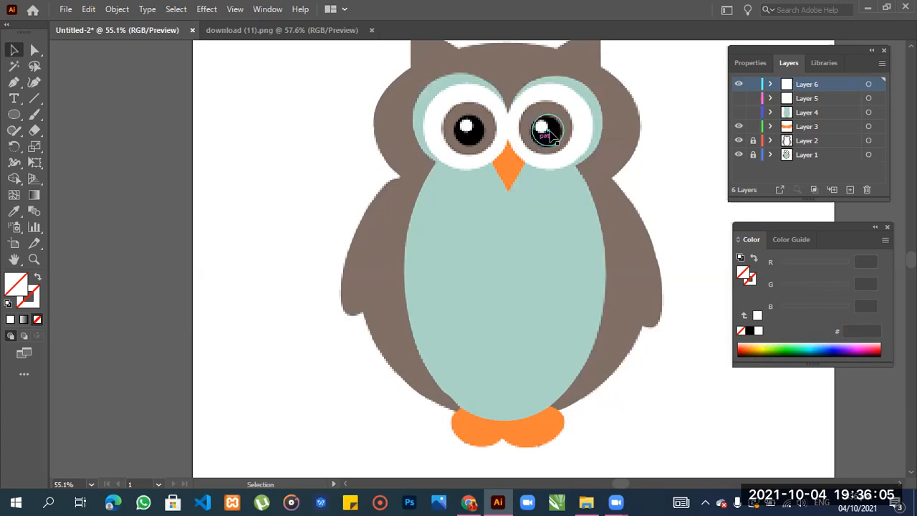
left_click(23, 304)
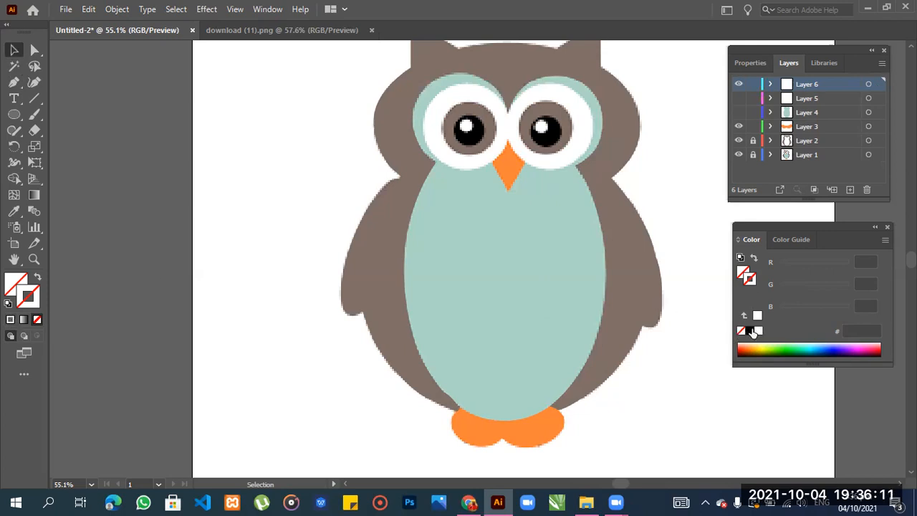
left_click(750, 331)
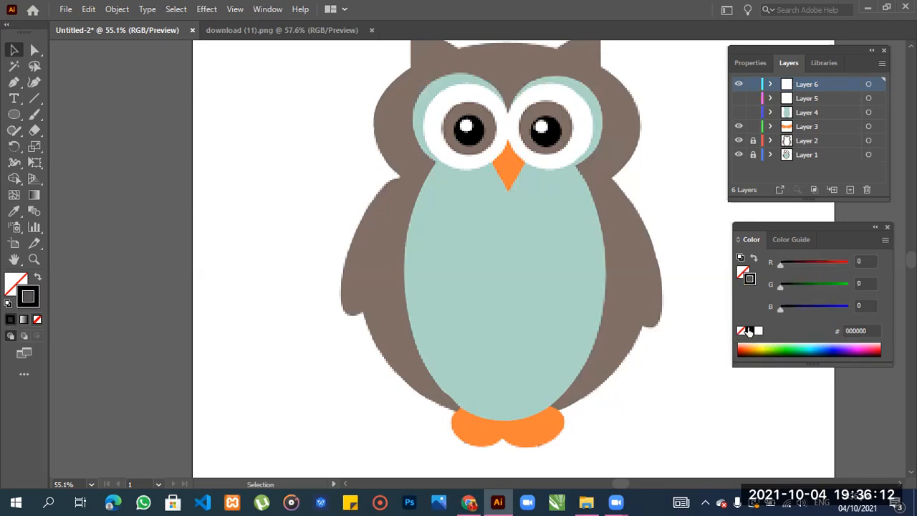
left_click(547, 129)
left_click_drag(532, 114, 529, 111)
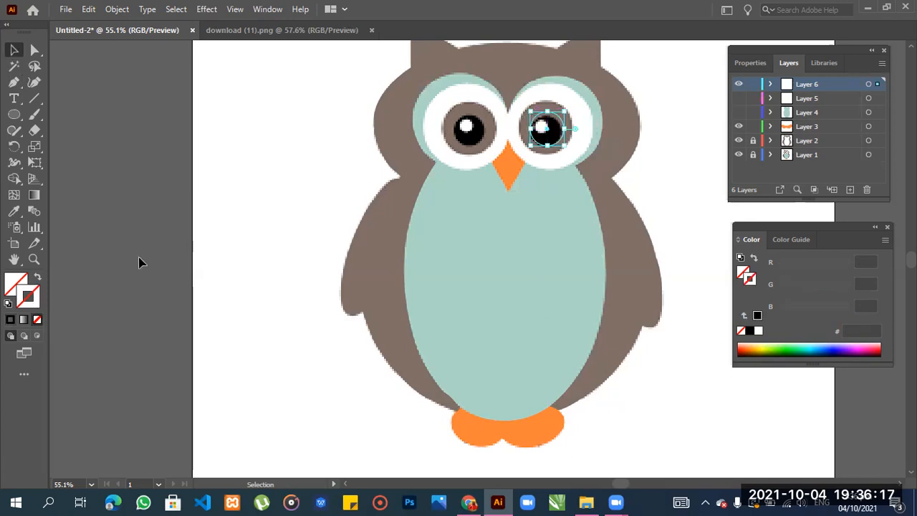
left_click(10, 319)
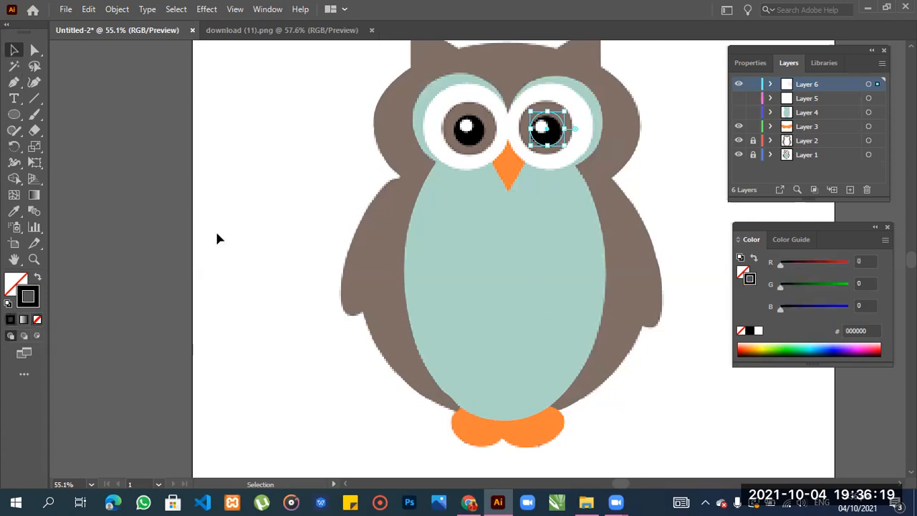
left_click_drag(546, 148, 548, 149)
left_click(608, 155)
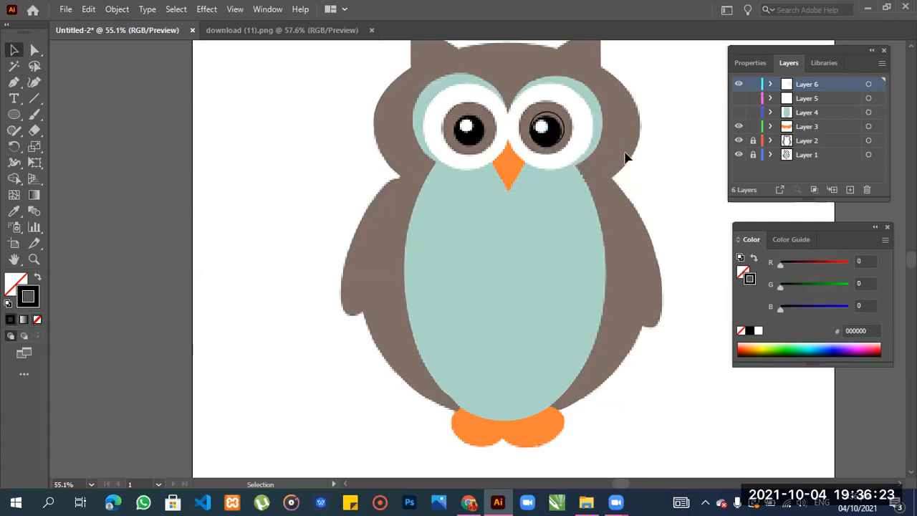
- Enlarge the left eye's pupil circle slightly with a black stroke, and narrow the right eye's circle to match its pupil
left_click(465, 127)
left_click_drag(457, 116, 454, 117)
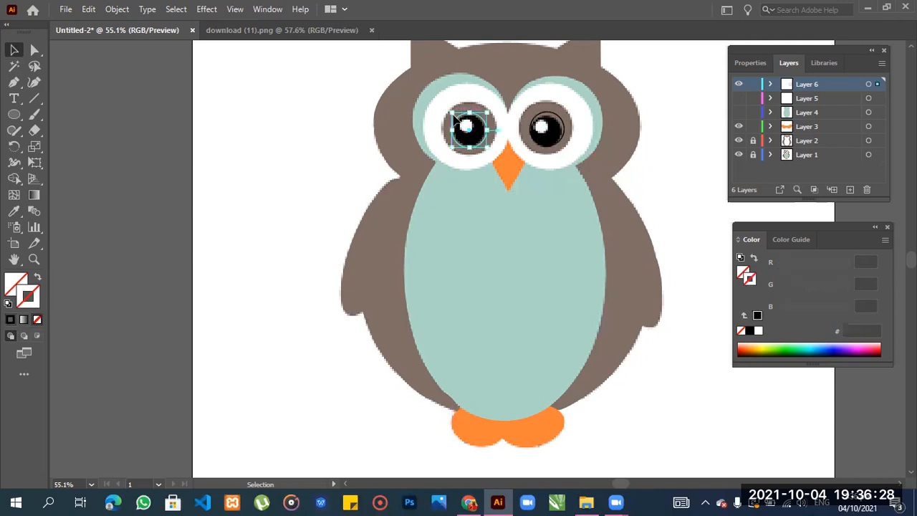
left_click(9, 320)
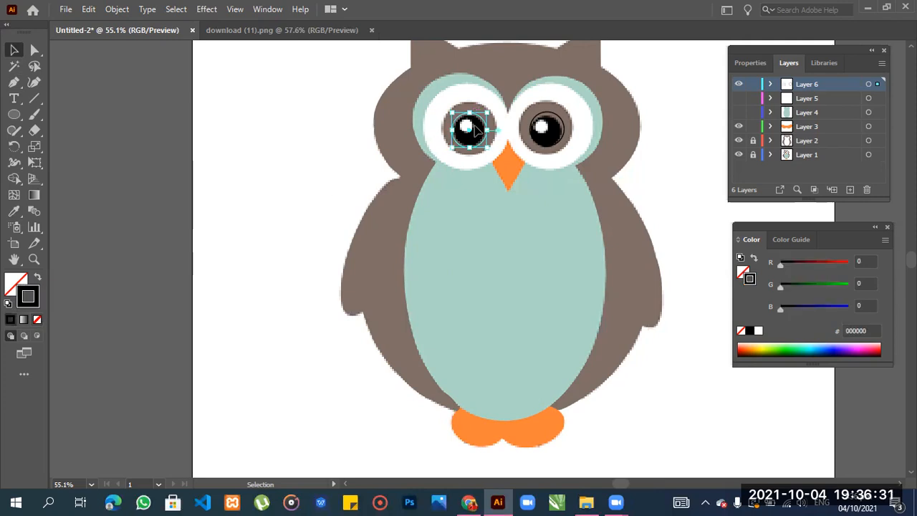
key("ctrl+shift+a")
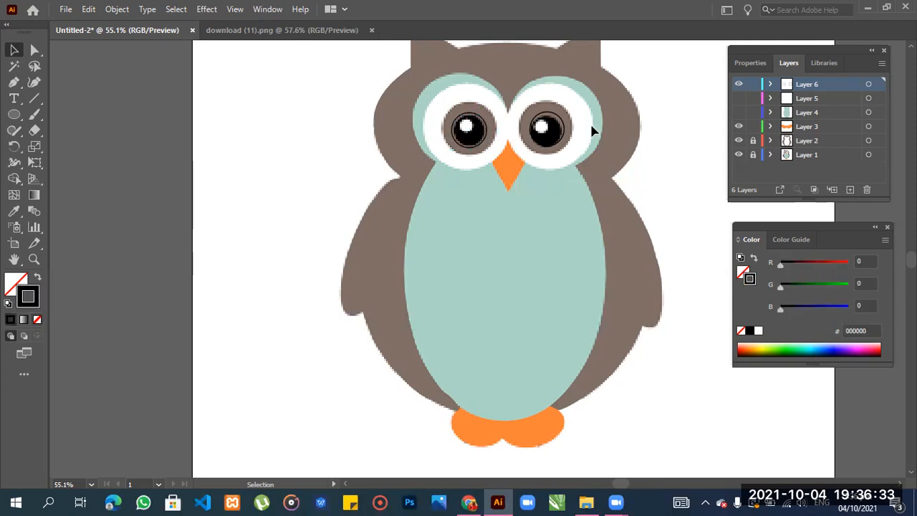
left_click_drag(567, 130, 563, 131)
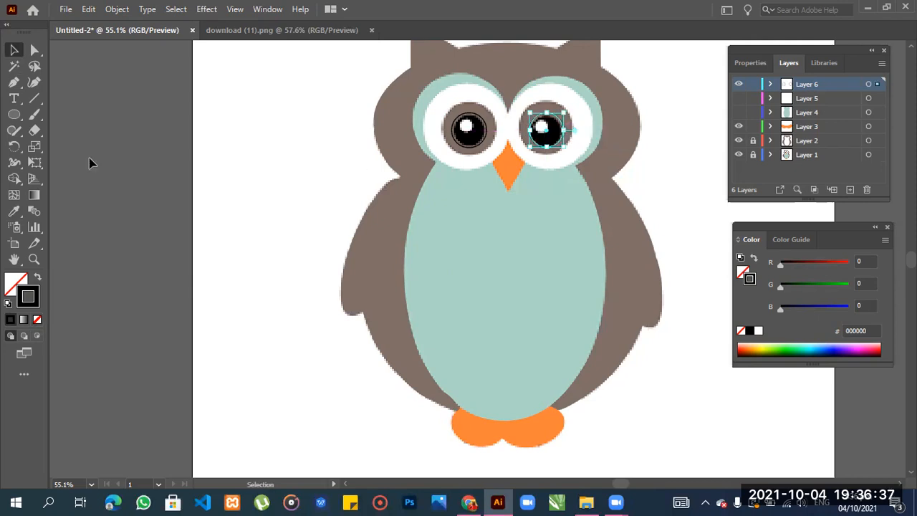
- Draw a small unfilled, black-stroked circle on the belly below the beak with the Ellipse tool and duplicate it beside itself
left_click(17, 103)
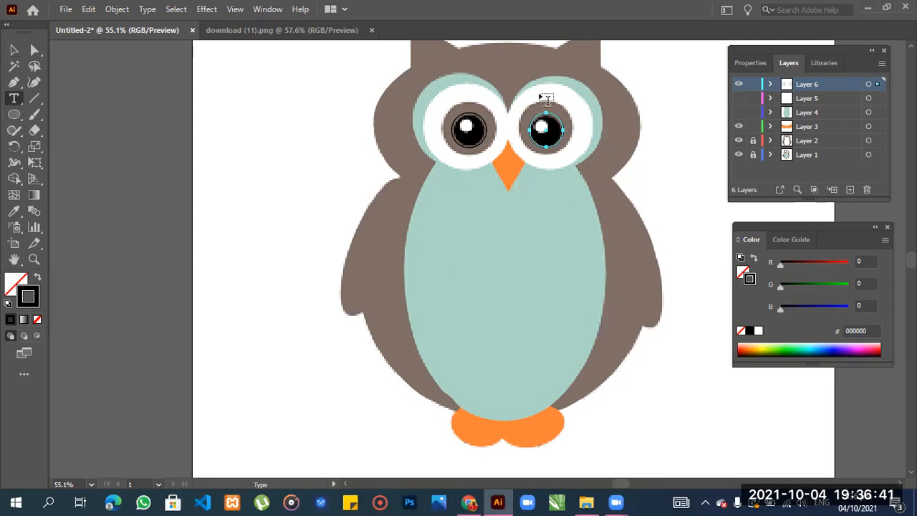
left_click(14, 114)
left_click_drag(522, 209, 535, 220)
left_click_drag(472, 208, 487, 219)
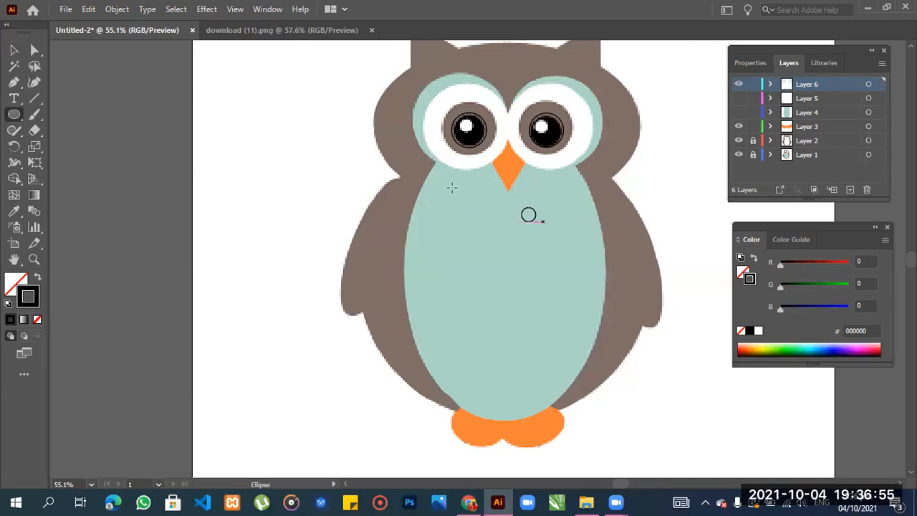
left_click(14, 66)
left_click(12, 50)
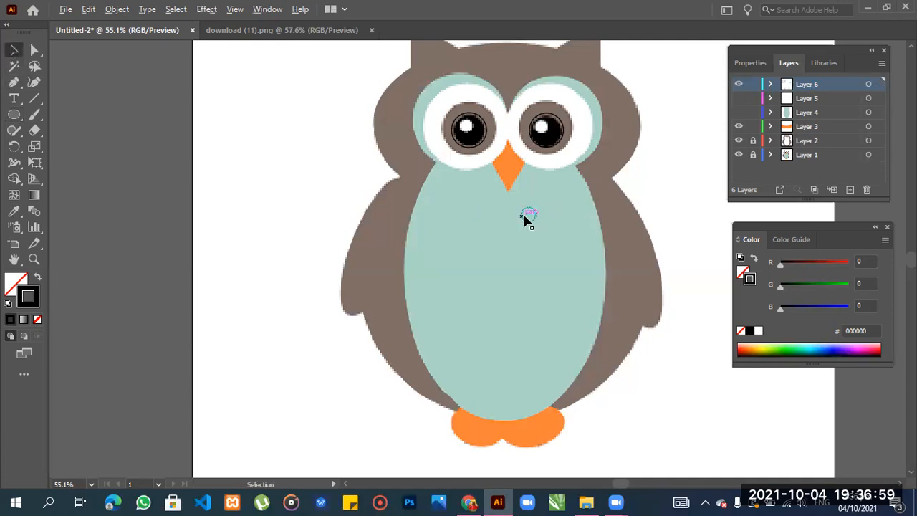
left_click_drag(526, 218, 499, 222)
- Delete the right eye's pupil circle and replace it with a copy of the left eye's pupil circle
left_click(477, 144)
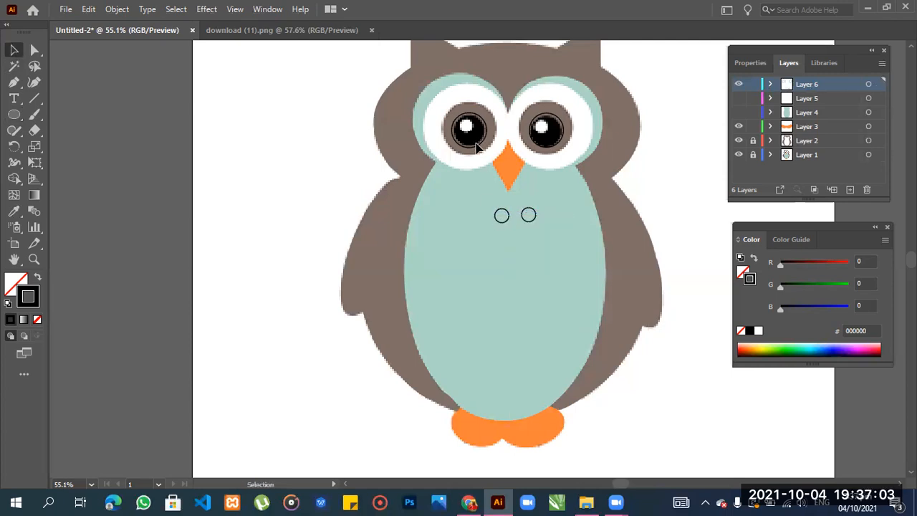
left_click(541, 146)
key("Delete")
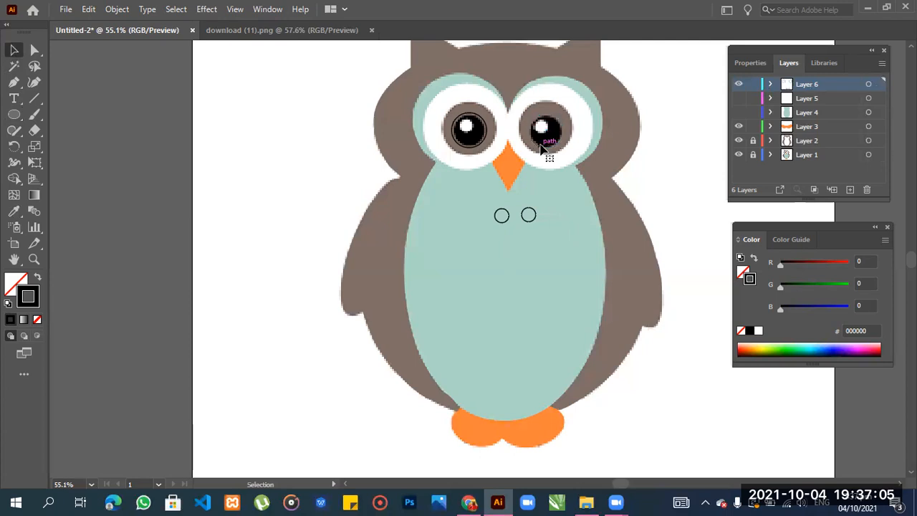
left_click(478, 146)
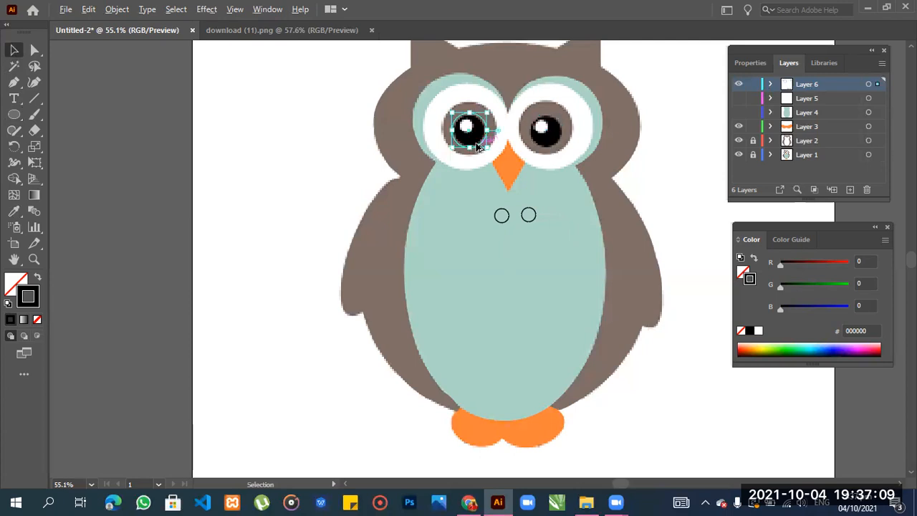
left_click_drag(478, 146, 557, 150)
- Move the two small circles from the belly onto the white highlights of the right and left pupils
left_click_drag(530, 213, 541, 129)
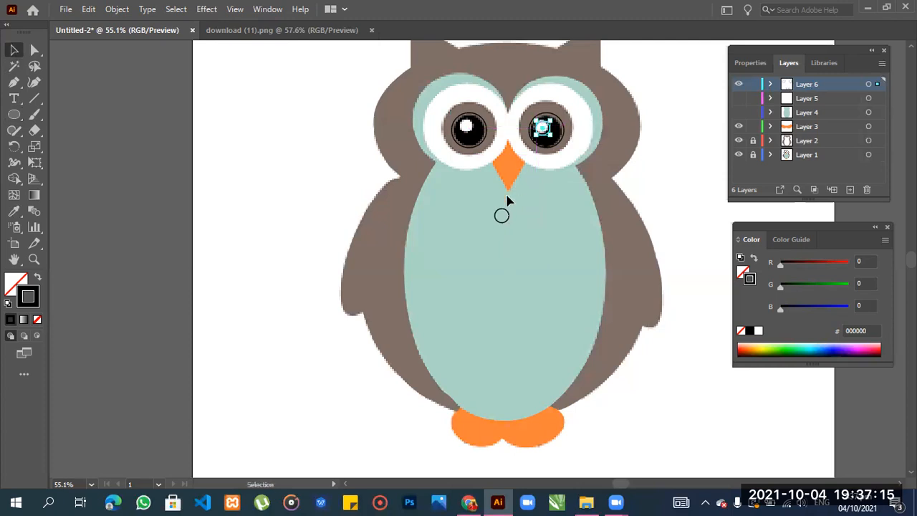
left_click_drag(501, 215, 466, 127)
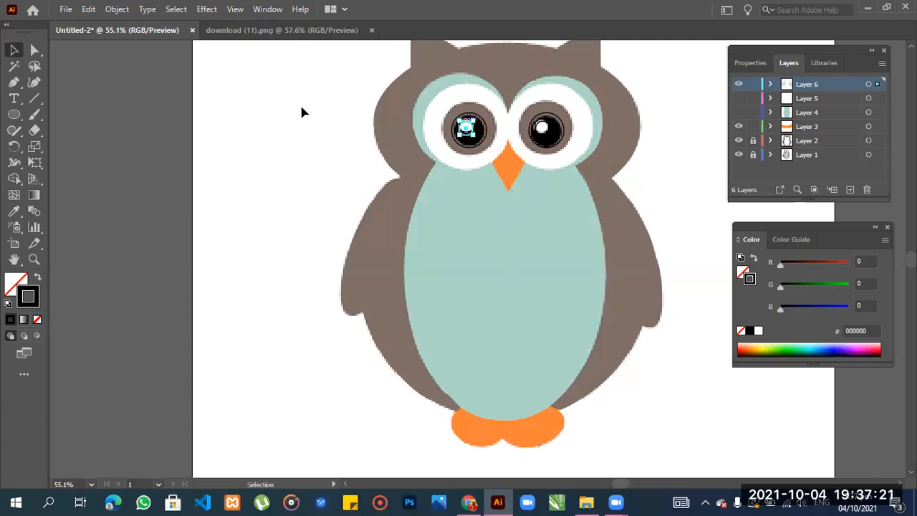
- Select the left eye's iris path and fill it with the reference image's brown using the Eyedropper
left_click(33, 52)
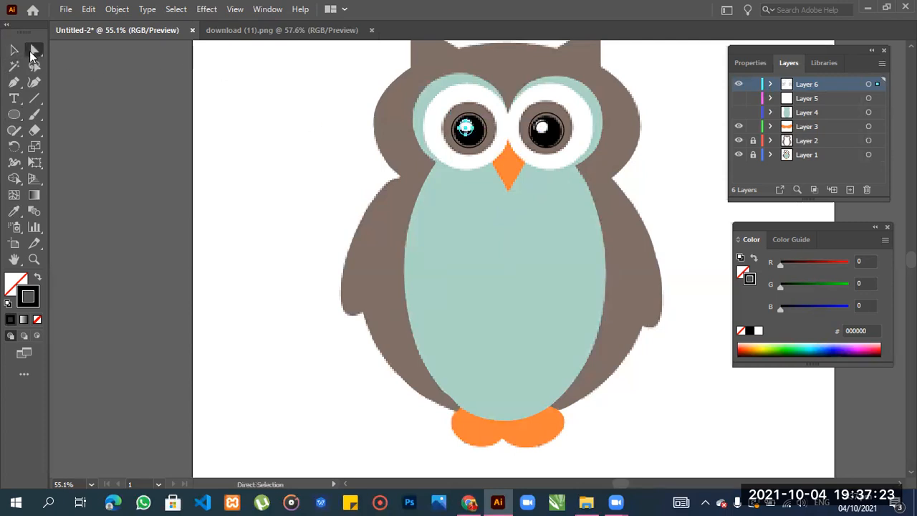
left_click(447, 143)
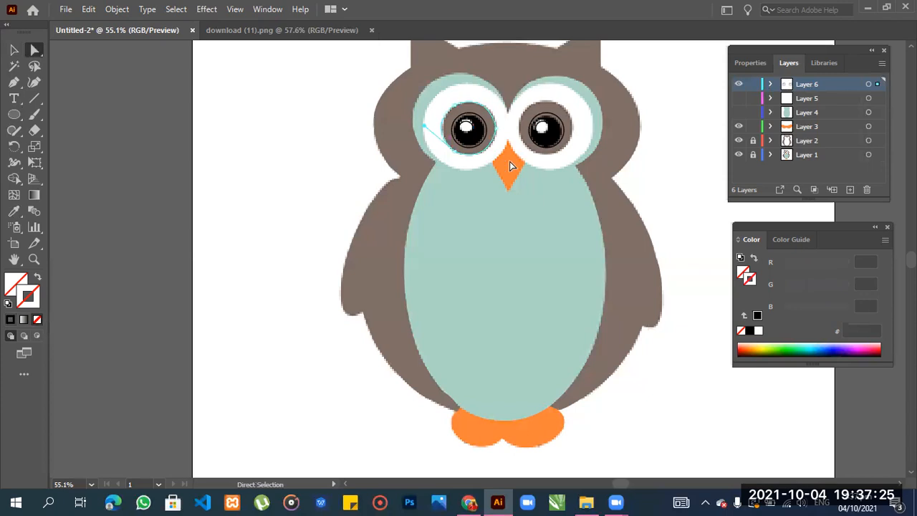
key("i")
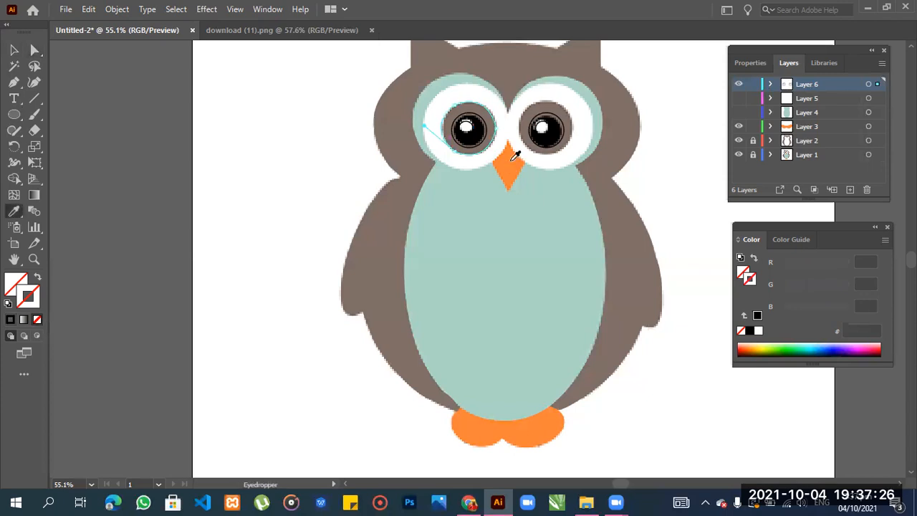
left_click(485, 103)
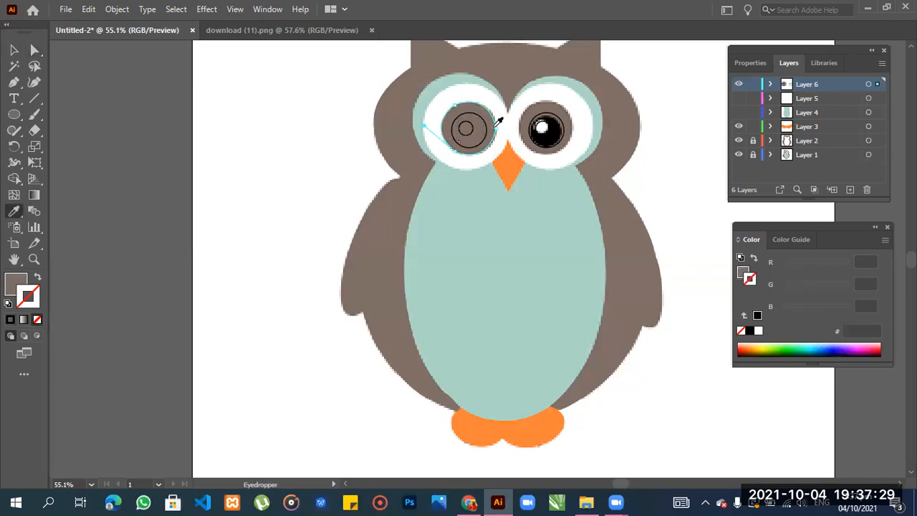
left_click(34, 50)
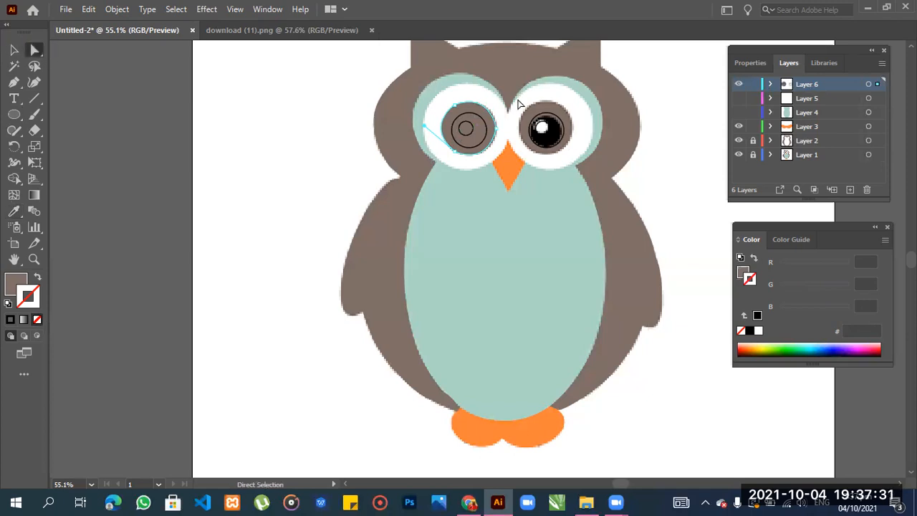
left_click(538, 109)
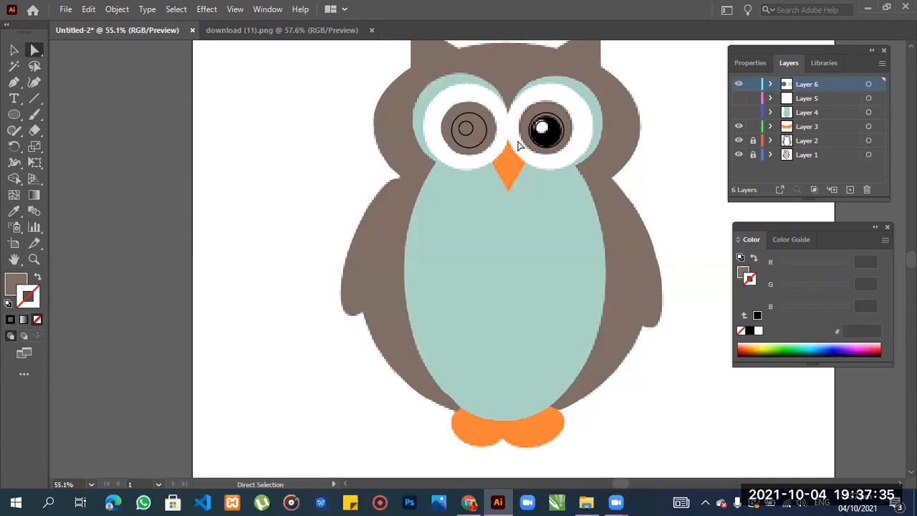
left_click(492, 142)
left_click(550, 154)
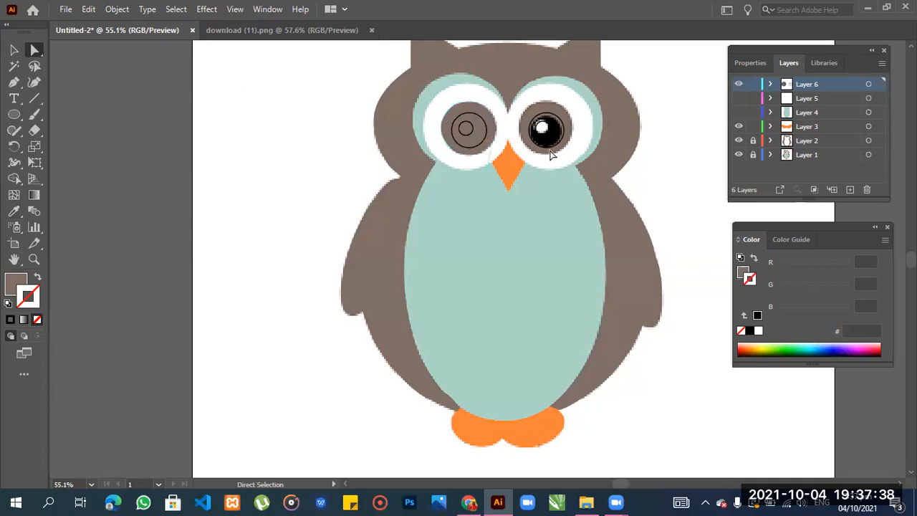
left_click(489, 151)
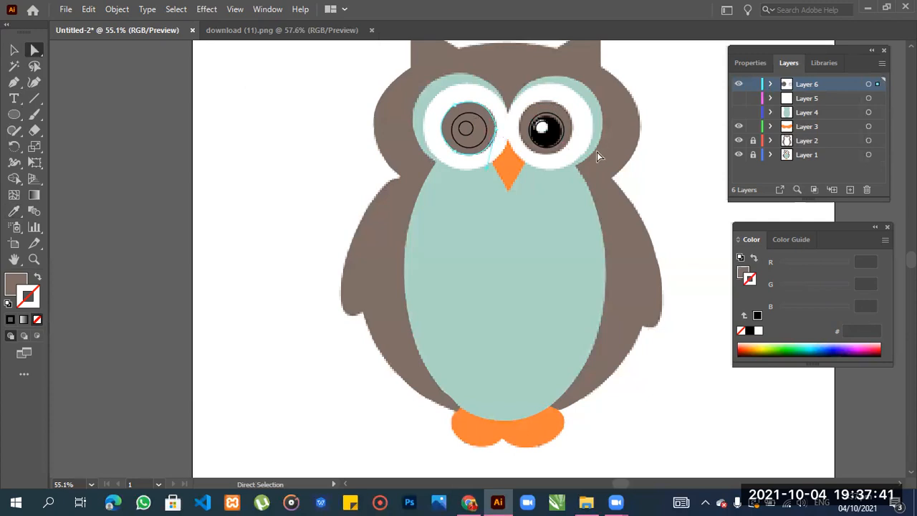
left_click(13, 114)
left_click_drag(518, 112, 587, 181)
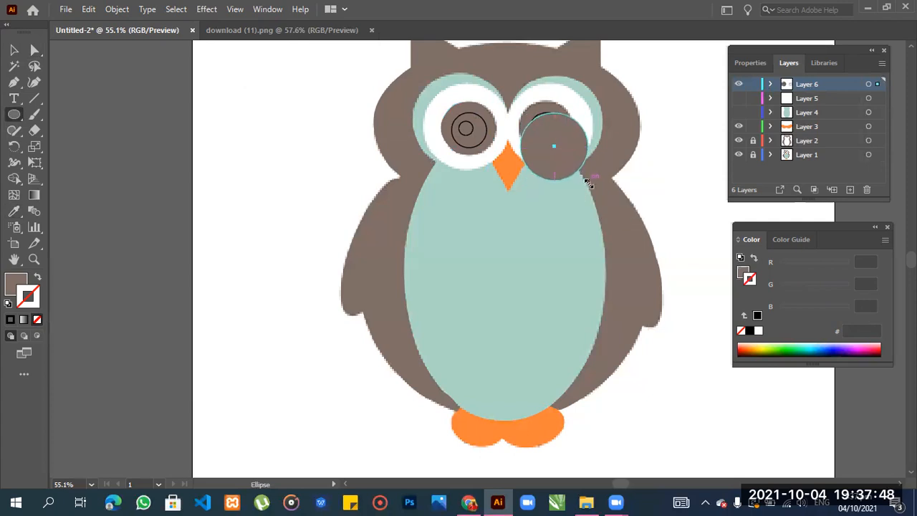
left_click(10, 287)
left_click(37, 321)
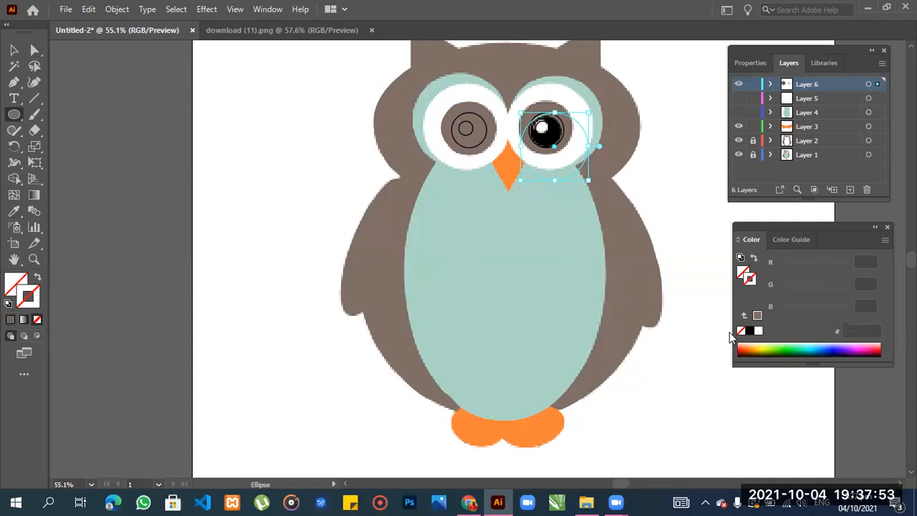
left_click(750, 333)
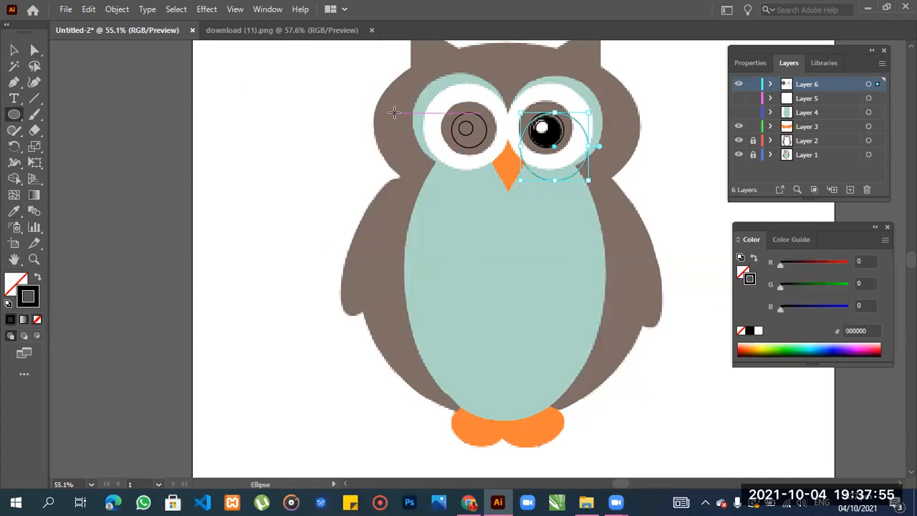
left_click(14, 50)
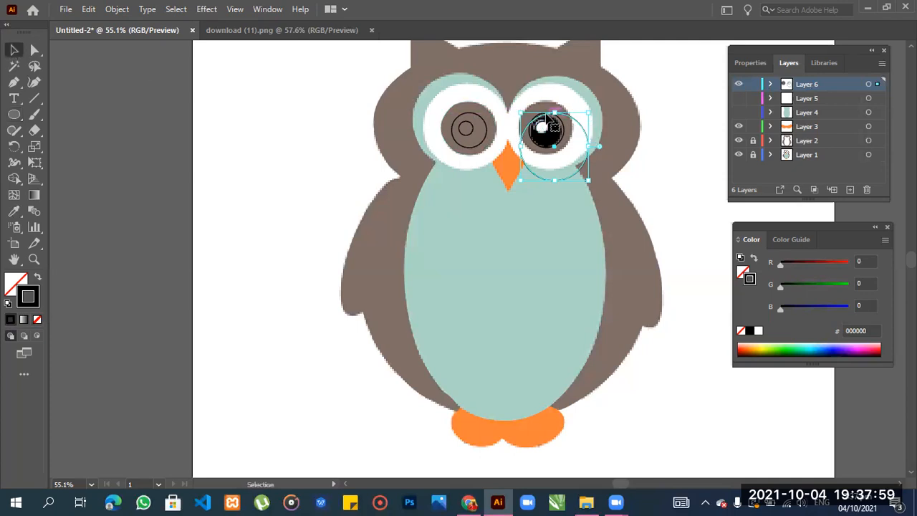
- Duplicate the left eye's brown iris shape onto the right eye's iris
left_click(491, 119)
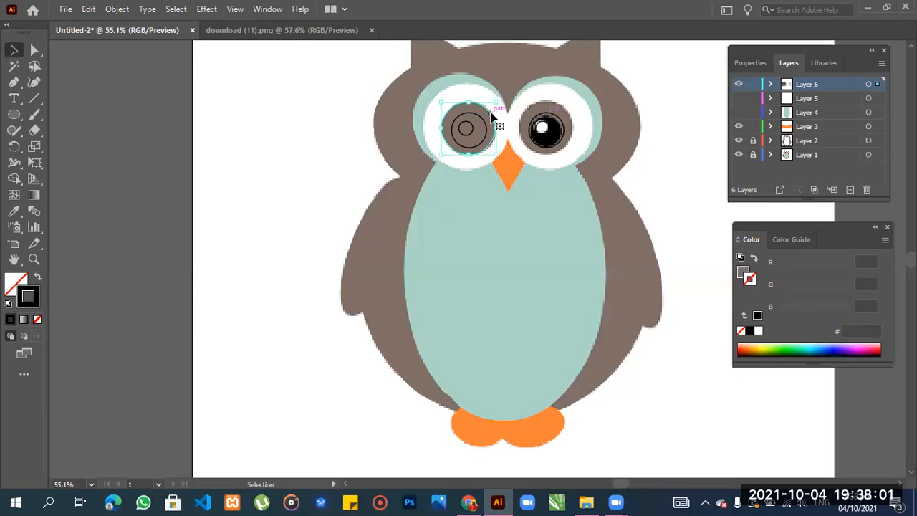
left_click_drag(492, 116, 568, 118)
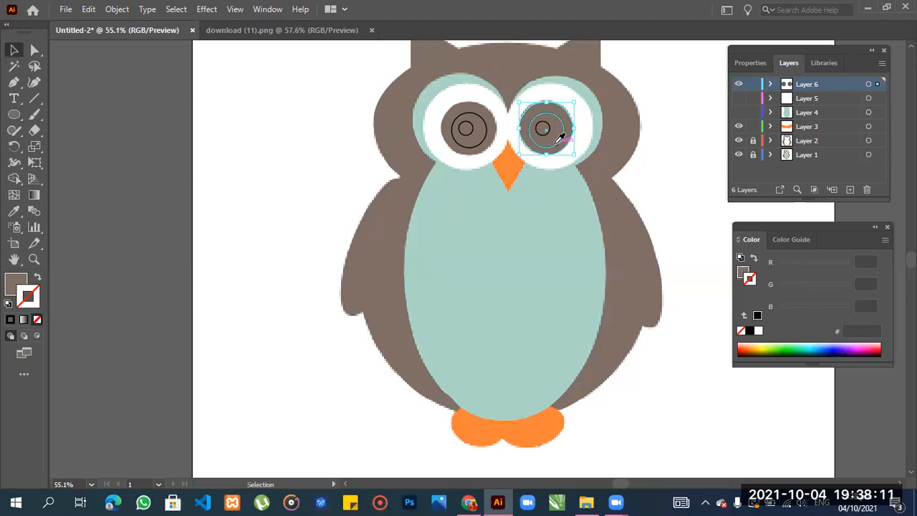
key("i")
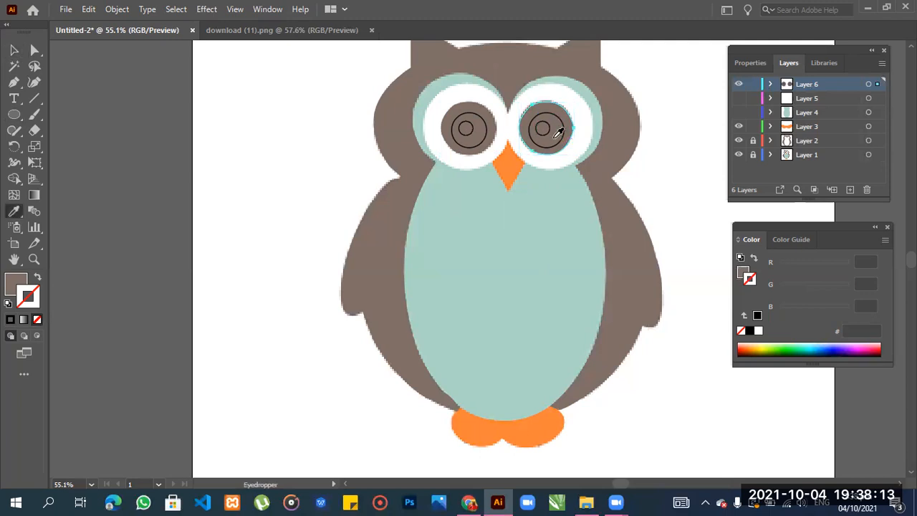
left_click(34, 50)
left_click(471, 139)
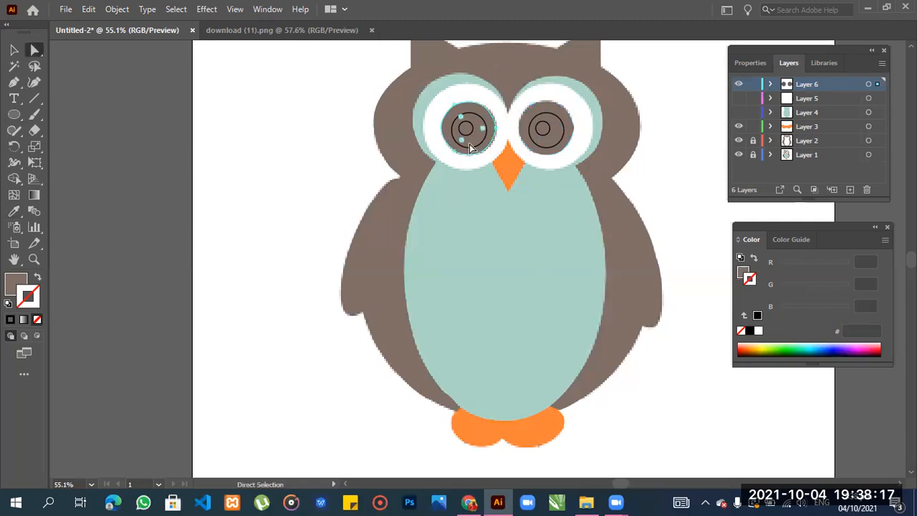
key("i")
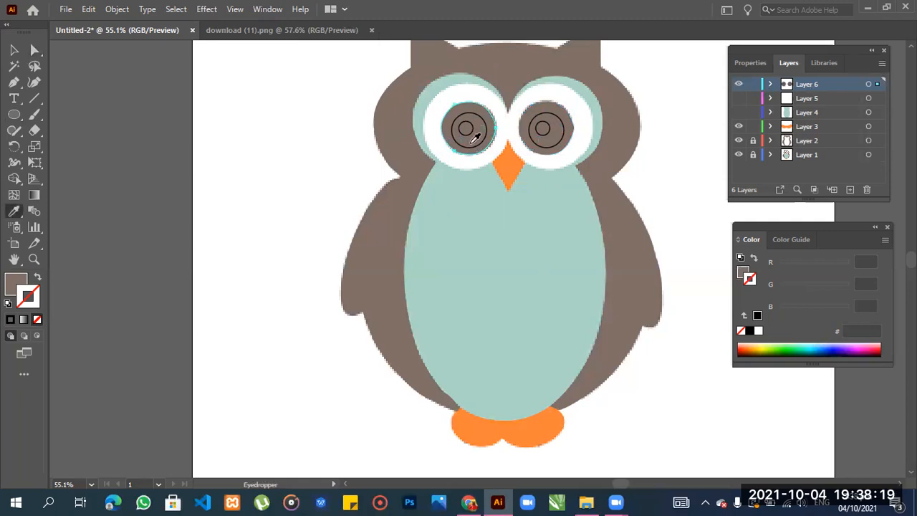
left_click(35, 50)
left_click(465, 131)
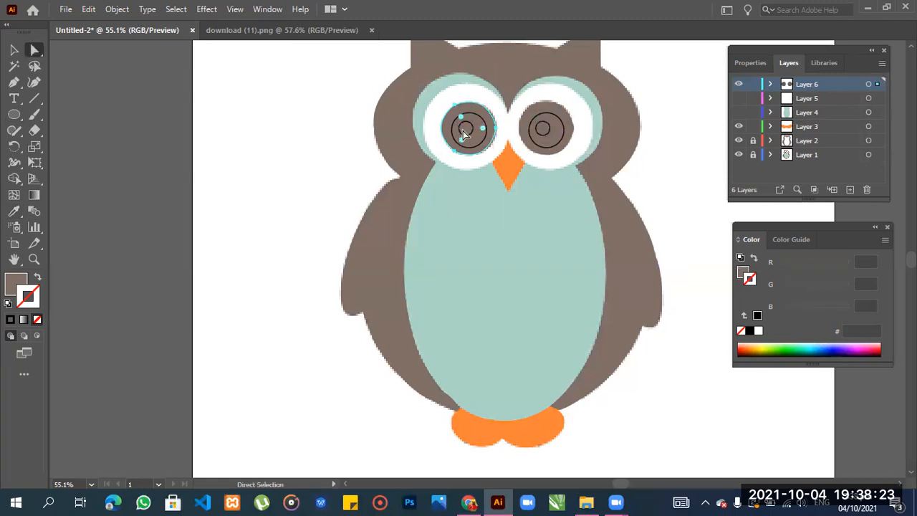
key("i")
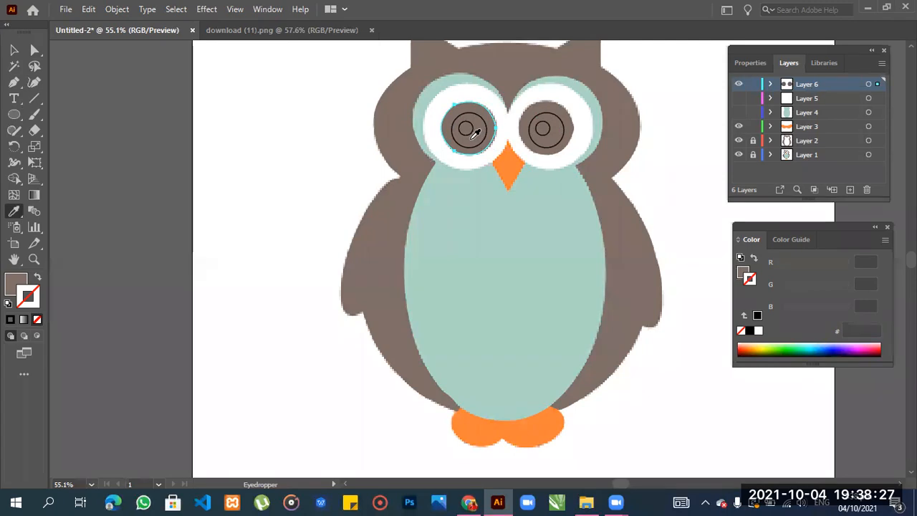
left_click(33, 52)
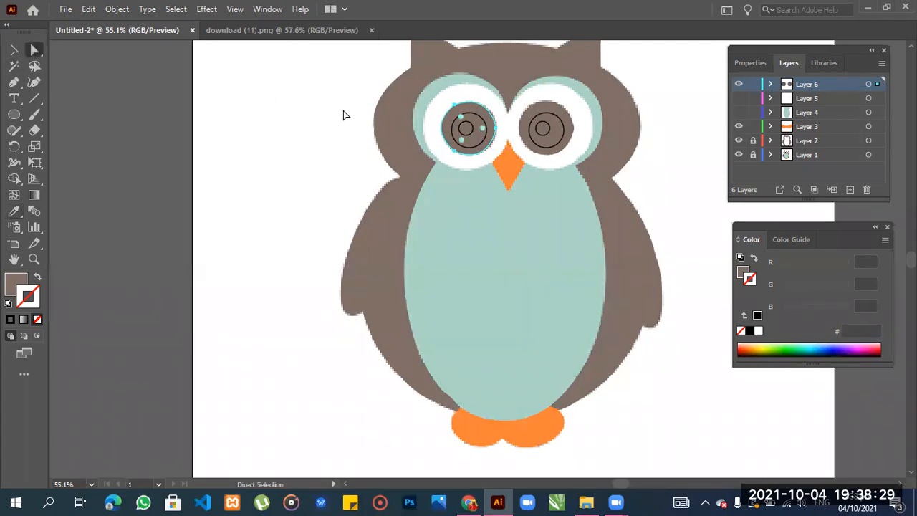
- Select the left eye's small highlight circle and give it the iris's brown fill with no stroke using the Eyedropper
left_click(468, 132)
left_click_drag(465, 134, 465, 131)
key("i")
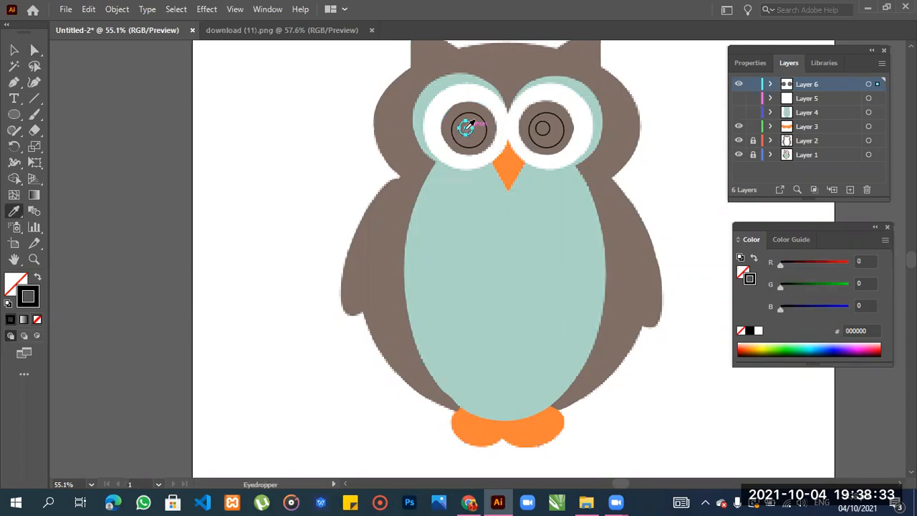
left_click(465, 129)
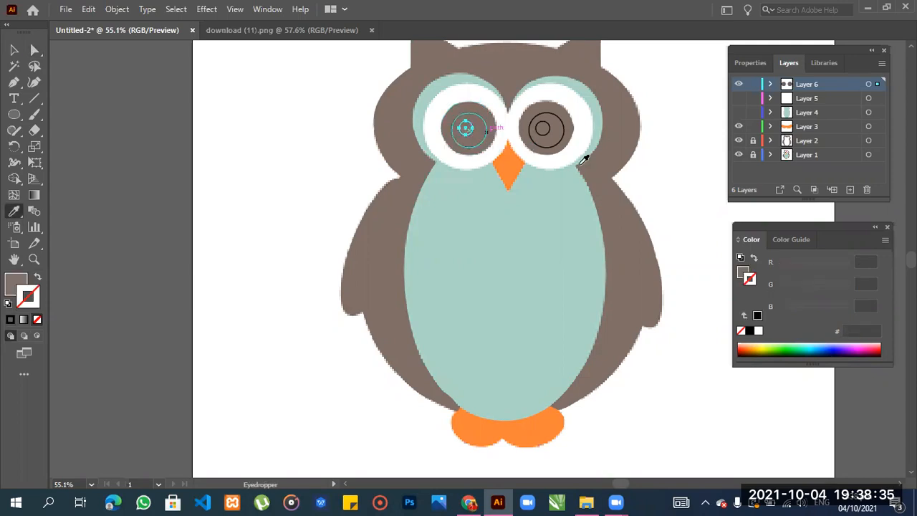
left_click(38, 51)
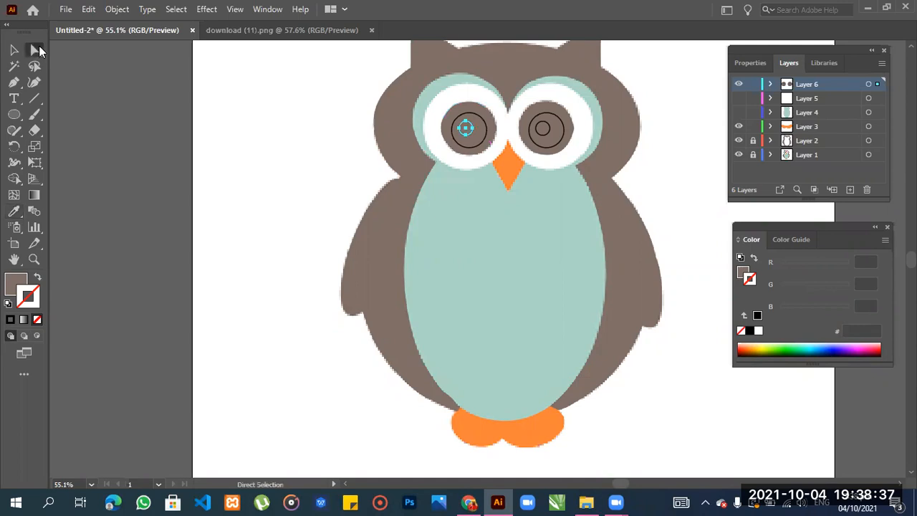
- Toggle the visibility of Layers 1, 6, 4 and 5 to check which eye shapes belong to each layer
left_click(546, 128)
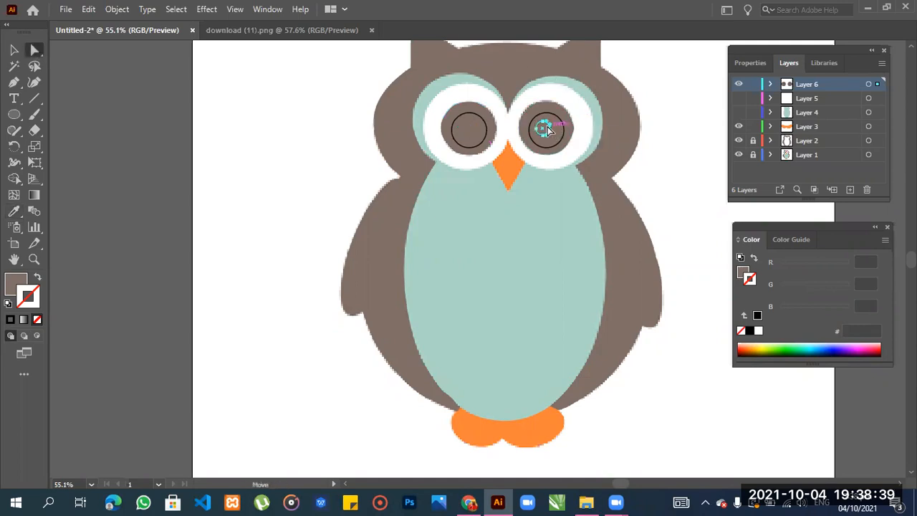
key("i")
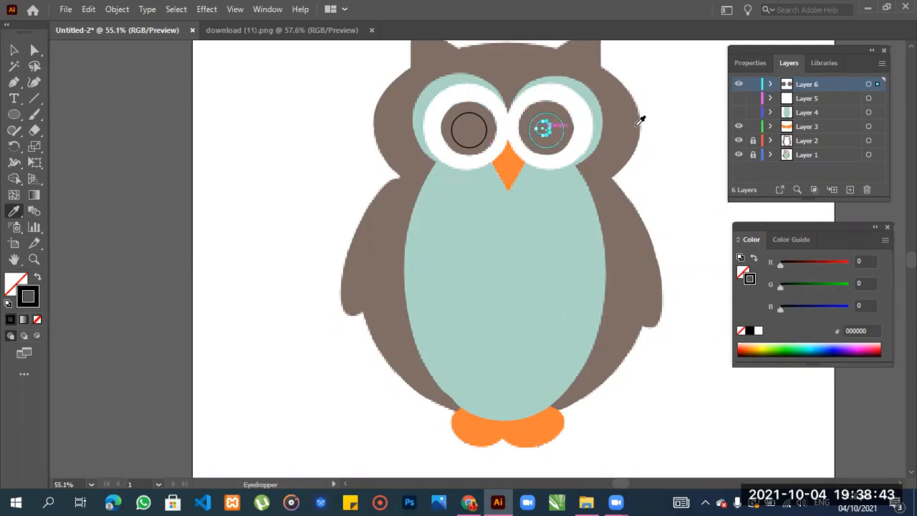
left_click(739, 155)
left_click(739, 155)
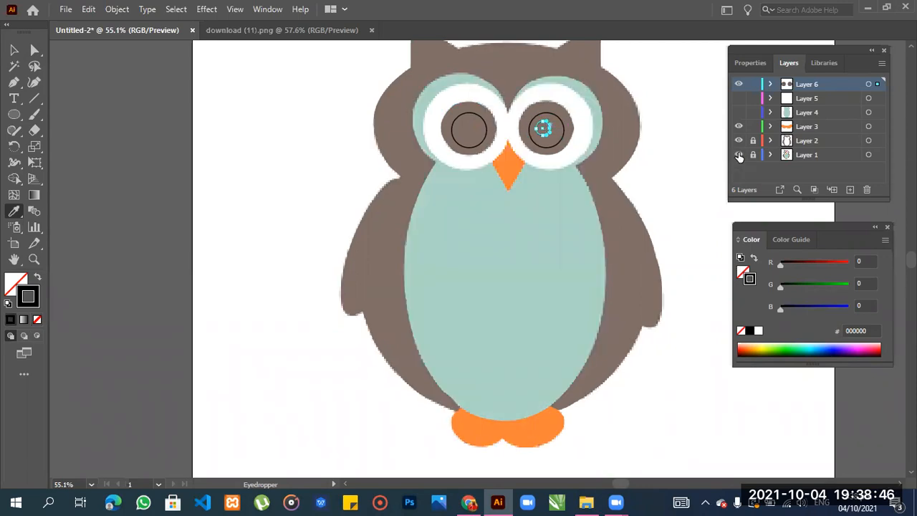
left_click(738, 84)
left_click(739, 84)
left_click(739, 113)
left_click(740, 114)
left_click(739, 114)
left_click(739, 113)
left_click(738, 99)
left_click(738, 99)
left_click(739, 99)
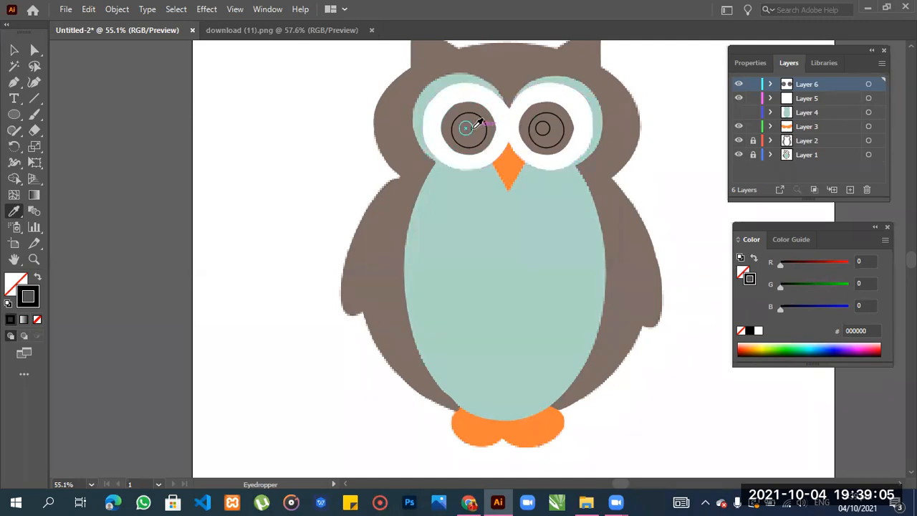
- Select the left eye's pupil circle, hide Layer 5 and send the circle backward one level
left_click(34, 50)
left_click(452, 136)
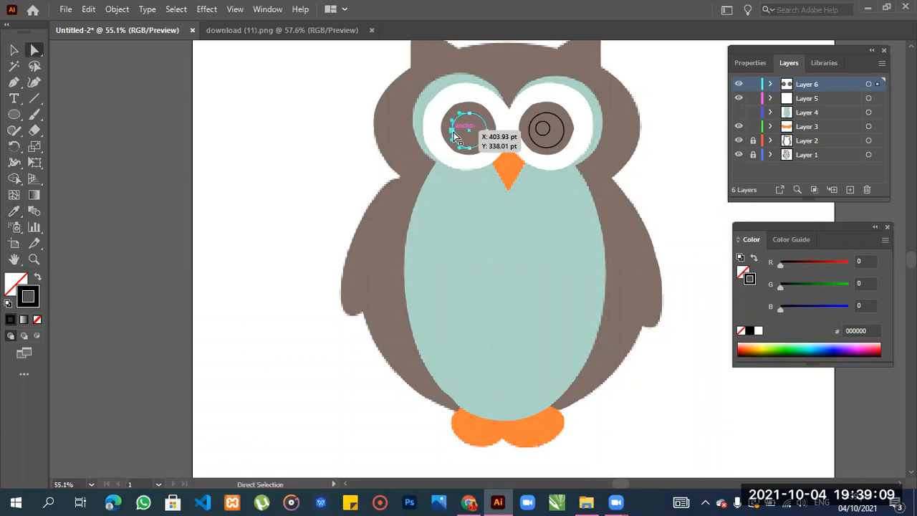
left_click(739, 98)
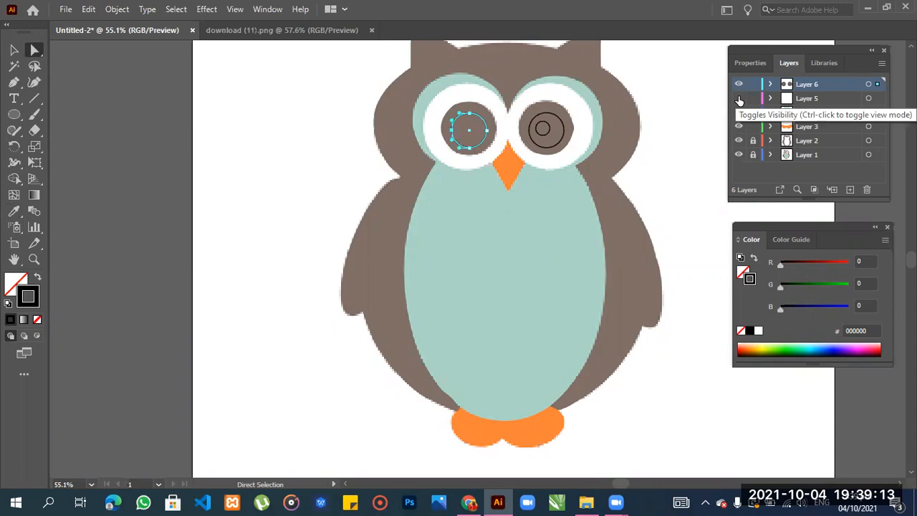
left_click(738, 98)
left_click(738, 99)
left_click(739, 98)
left_click(739, 98)
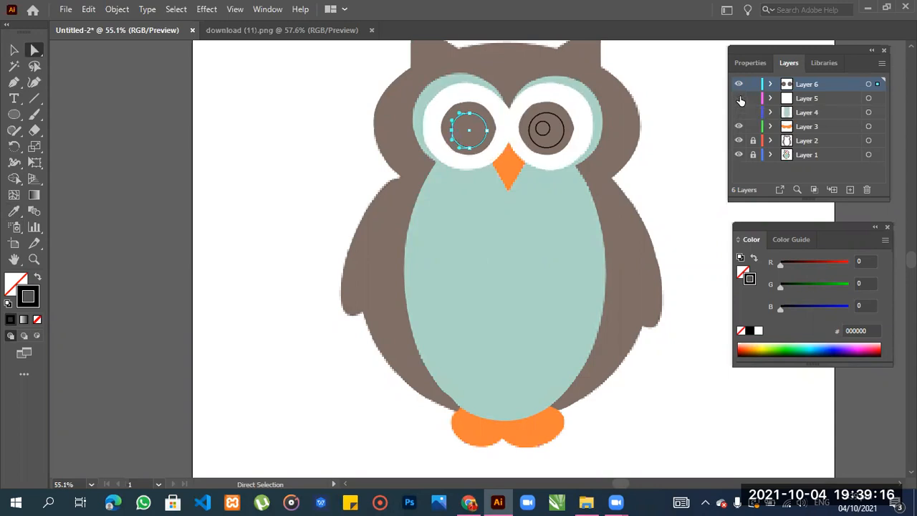
right_click(478, 136)
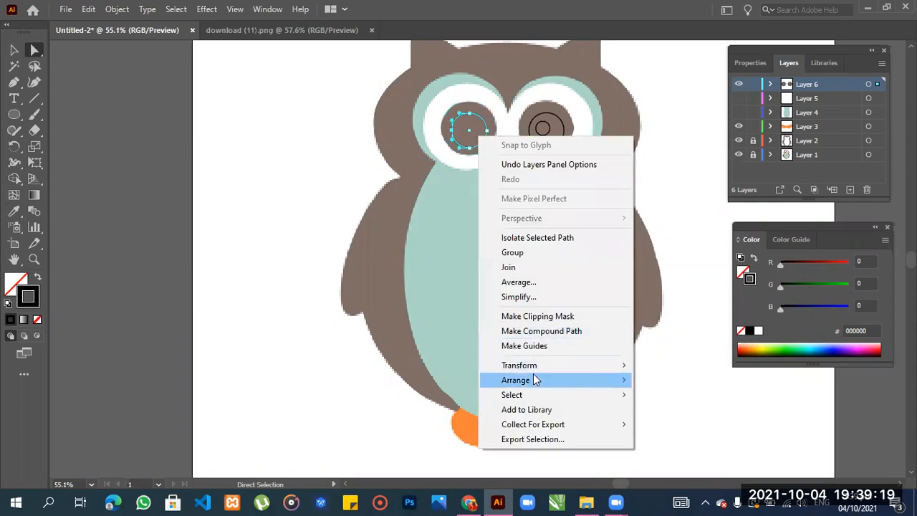
mouse_move(535, 380)
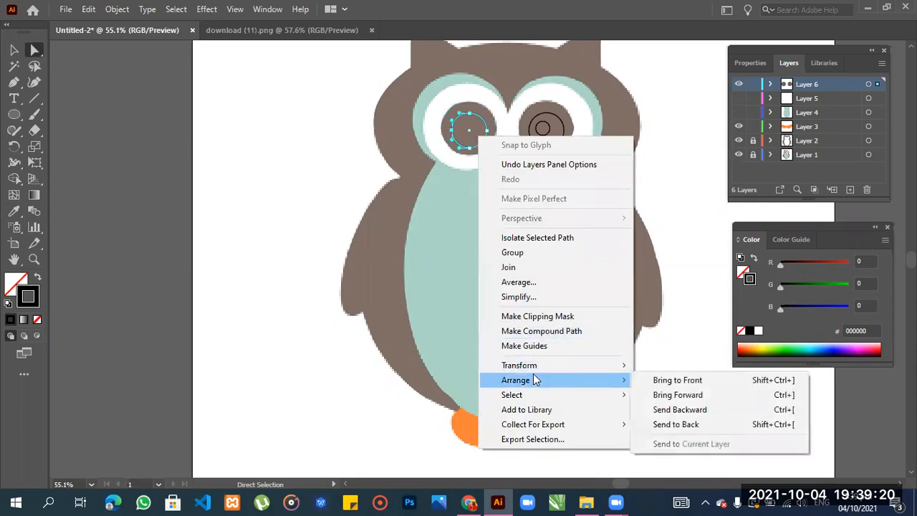
left_click(693, 409)
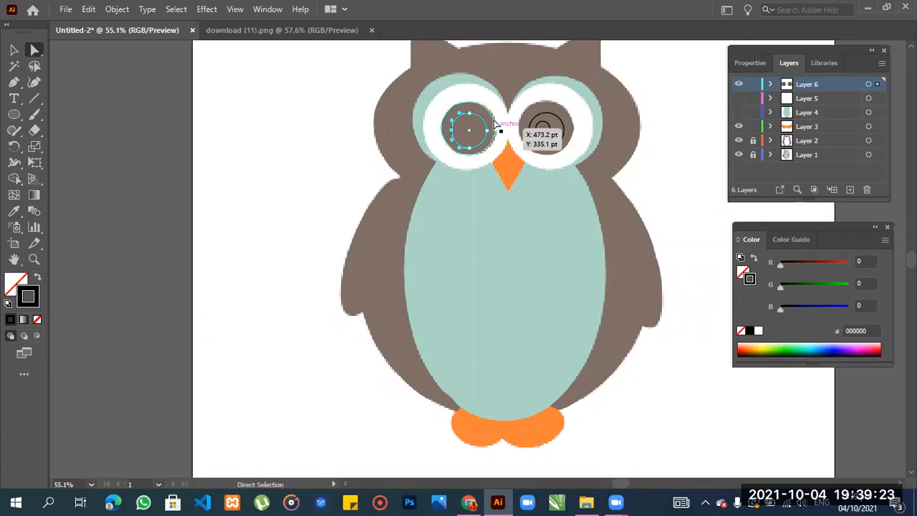
- Move the left eye's brown iris onto the blank area beside the owl and both small highlight circles onto the belly
left_click_drag(485, 148, 492, 116)
key("ctrl+z")
left_click(13, 51)
left_click_drag(458, 122, 322, 158)
left_click(475, 145)
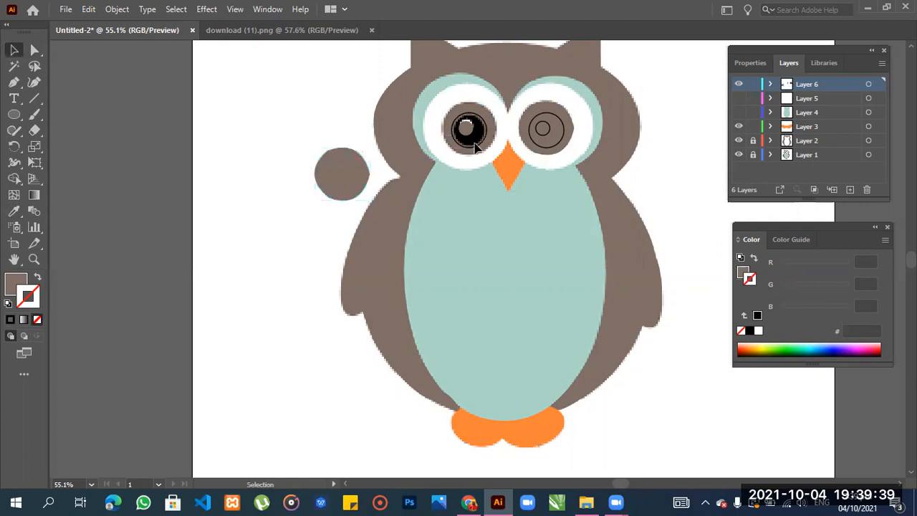
left_click_drag(470, 130, 485, 223)
left_click_drag(546, 131, 519, 222)
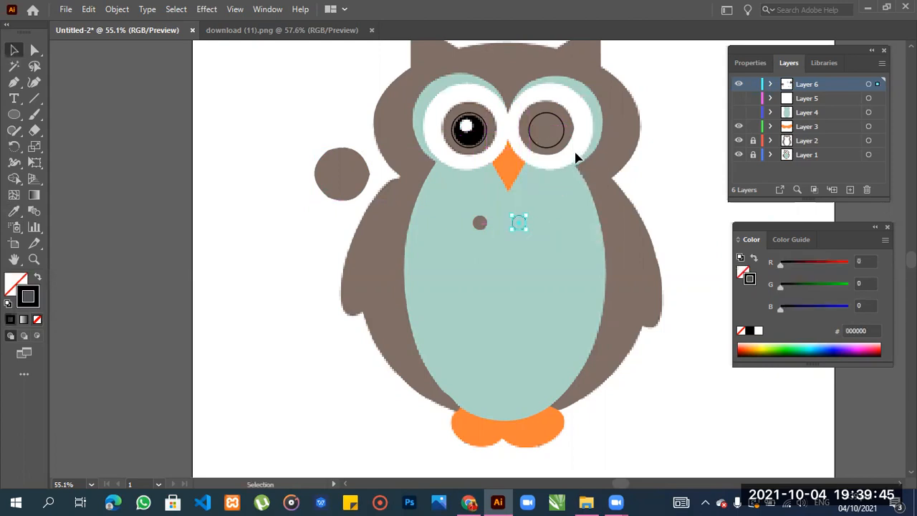
- Fill both small circles on the belly with the white of the reference's eye using the Eyedropper
key("i")
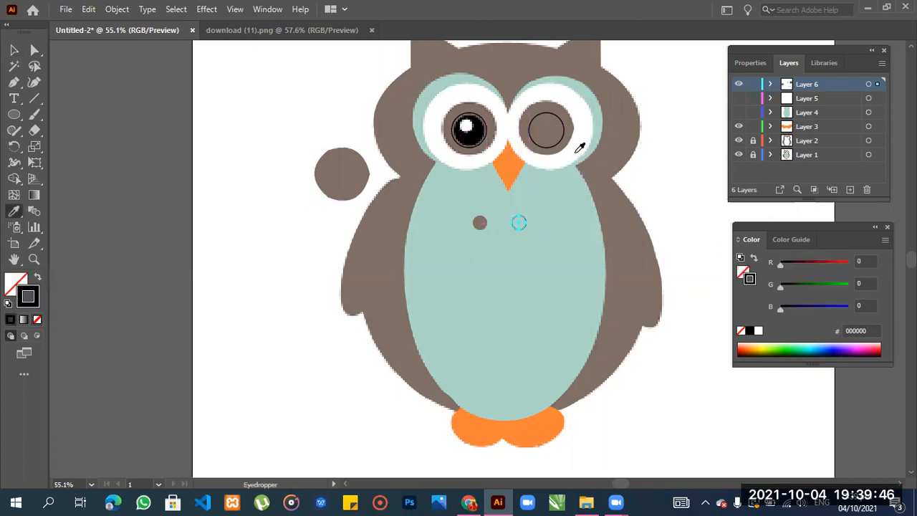
left_click(480, 222)
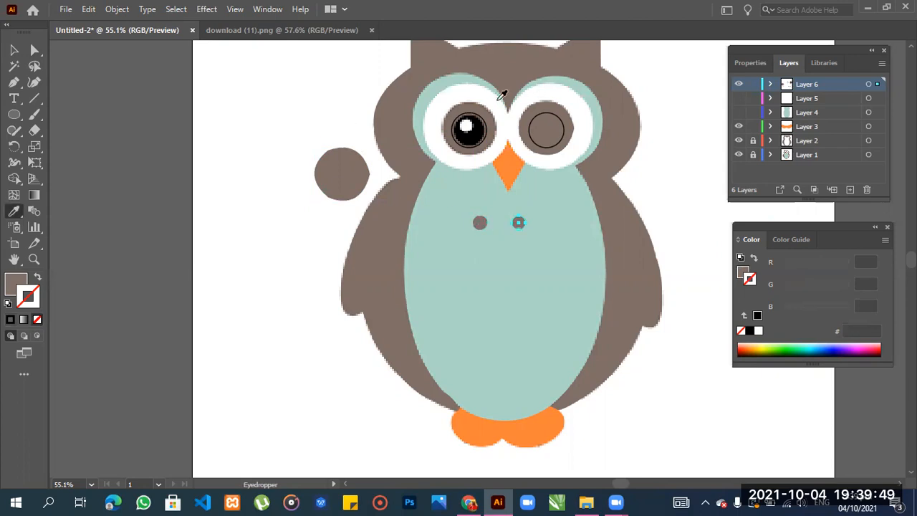
left_click(476, 88)
left_click(13, 50)
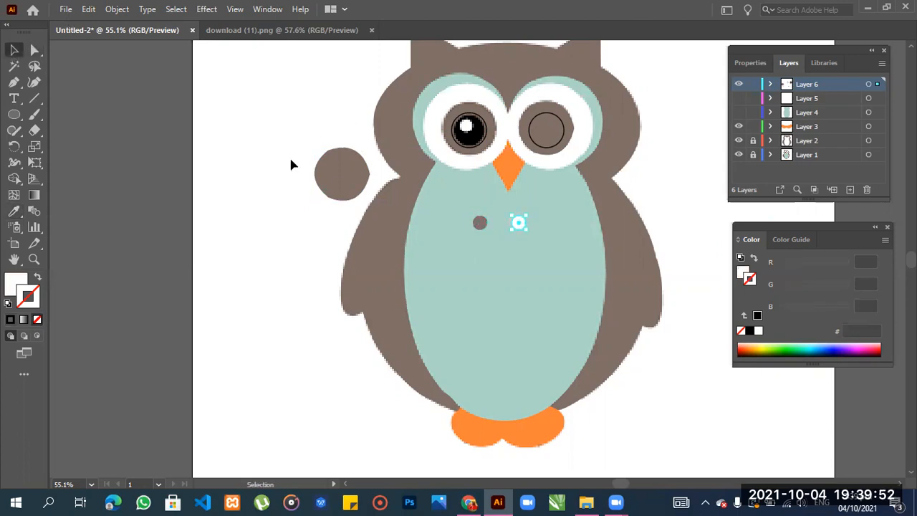
left_click(479, 222)
key("i")
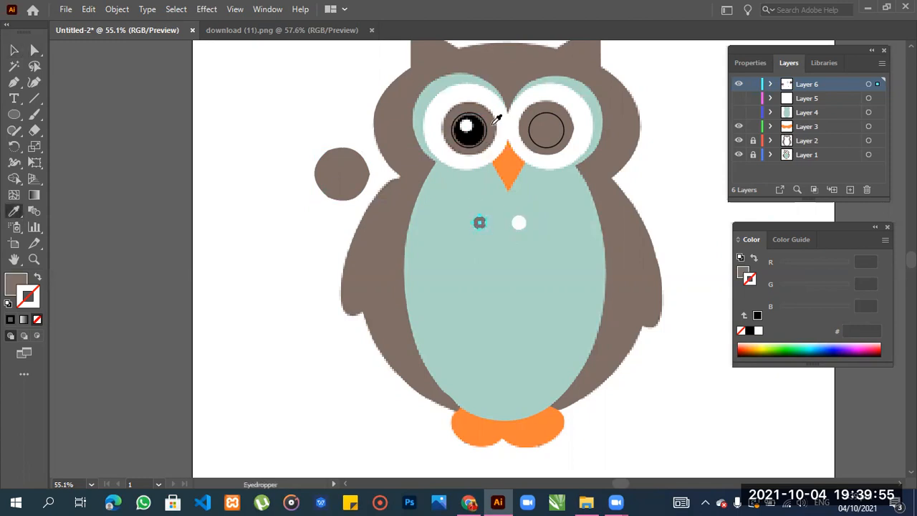
left_click(496, 93)
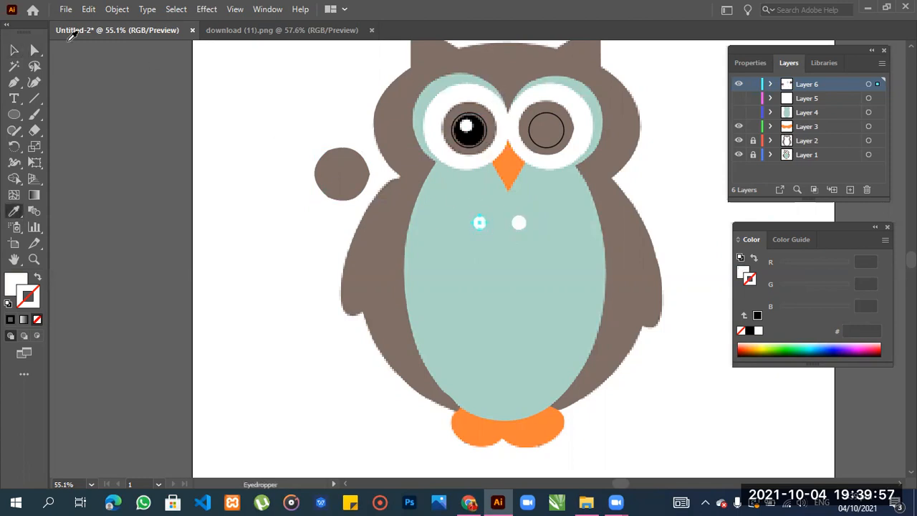
- Fill the right and left eyes' pupil circles with the reference pupil's black using the Eyedropper
left_click(13, 50)
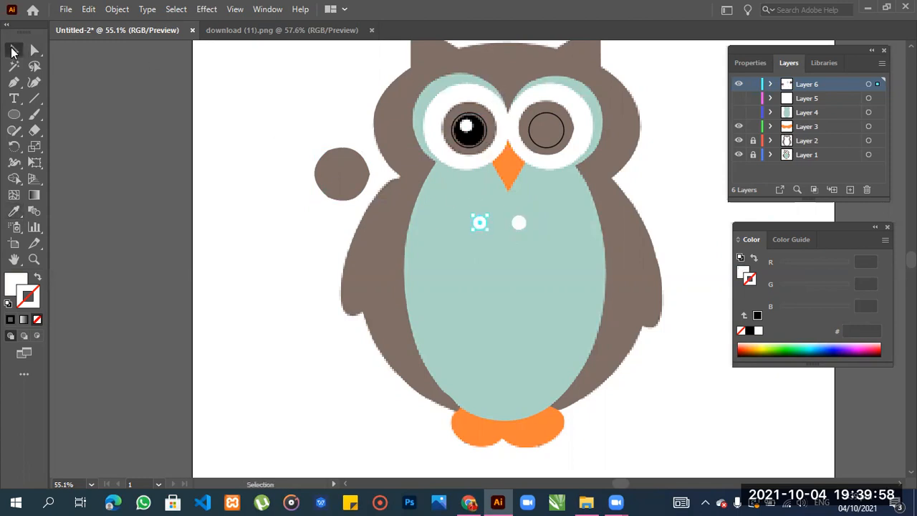
left_click(552, 149)
key("i")
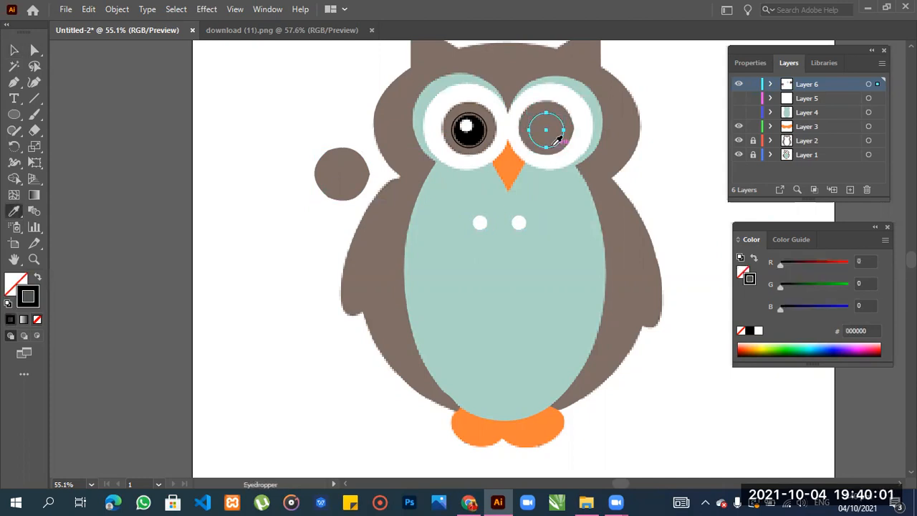
left_click(474, 132)
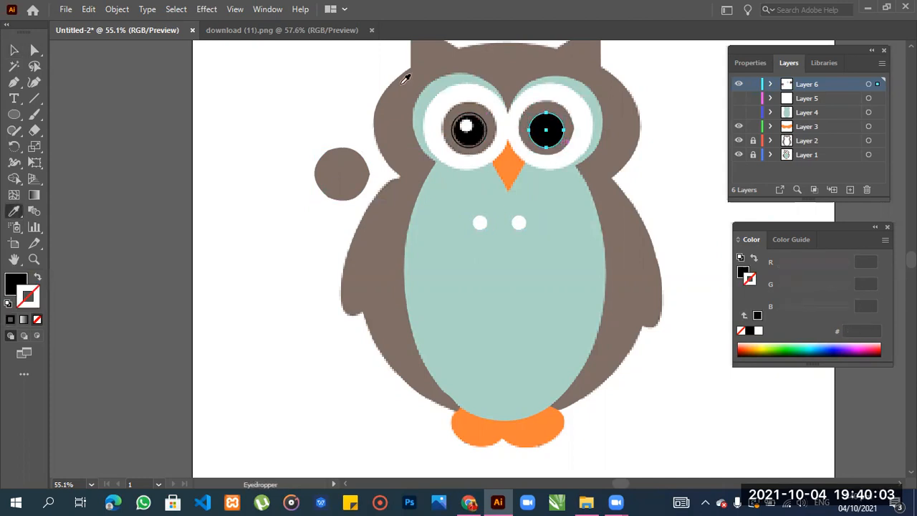
left_click(16, 50)
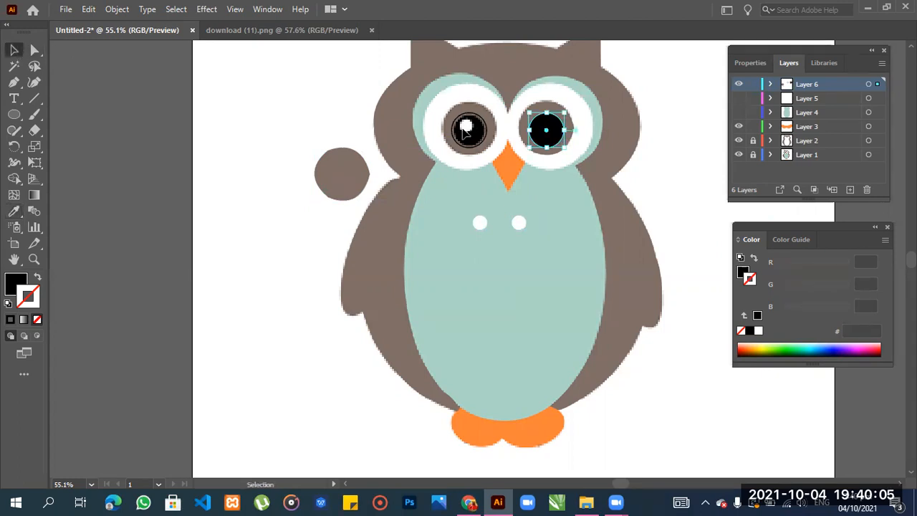
left_click(467, 143)
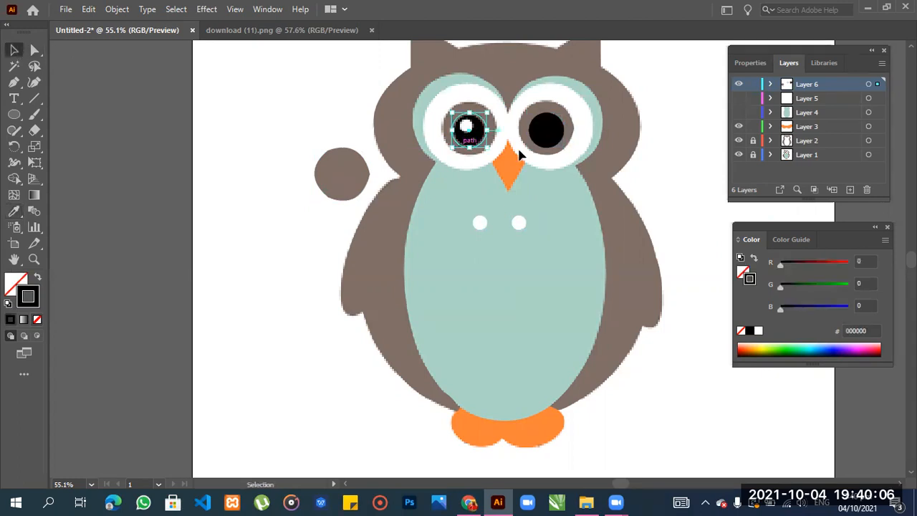
key("i")
left_click(550, 131)
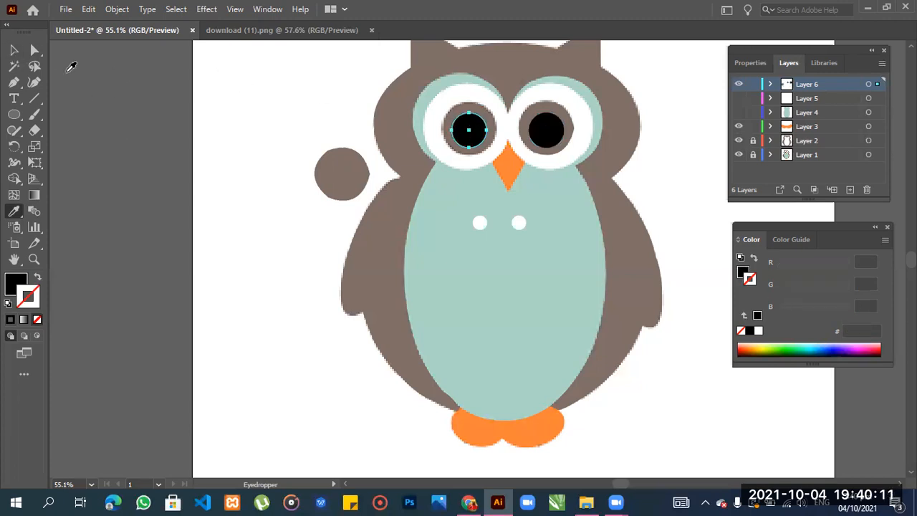
- Move the brown iris back onto the left eye and place the two white circles at the centres of the black pupils
left_click(12, 48)
left_click_drag(334, 192, 459, 147)
left_click_drag(474, 224, 469, 131)
left_click_drag(520, 223, 546, 129)
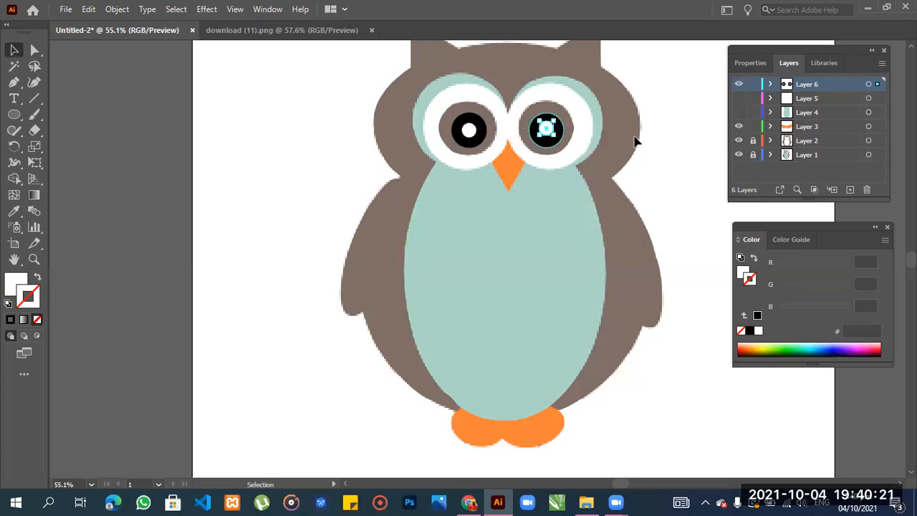
- Clear the selection and make Layer 5 visible
left_click(647, 132)
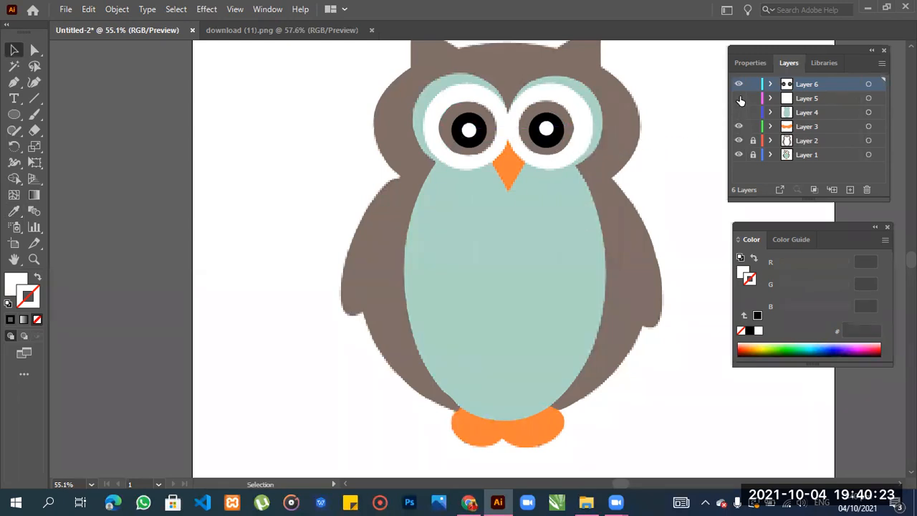
left_click(739, 99)
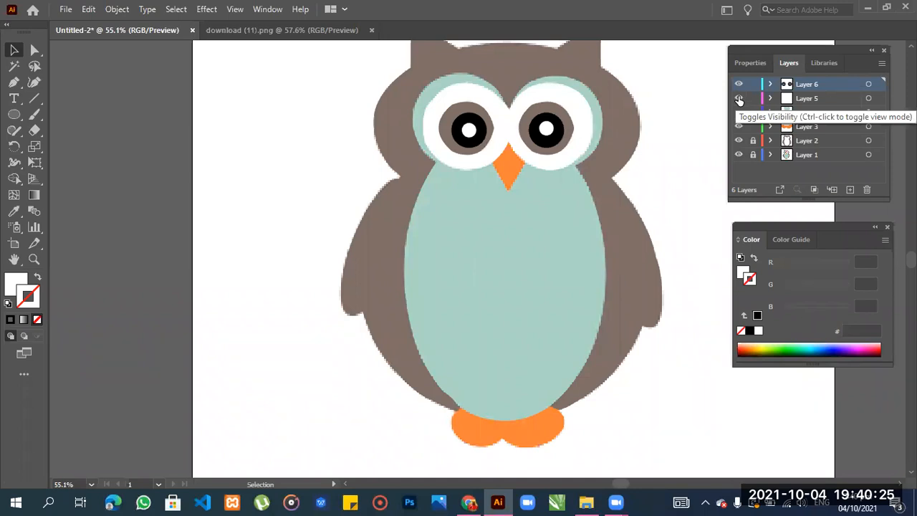
- Toggle Layer 5 and the Layer 1 reference and show Layer 4 to compare the traced eyes and body with the reference
left_click(739, 99)
left_click(739, 99)
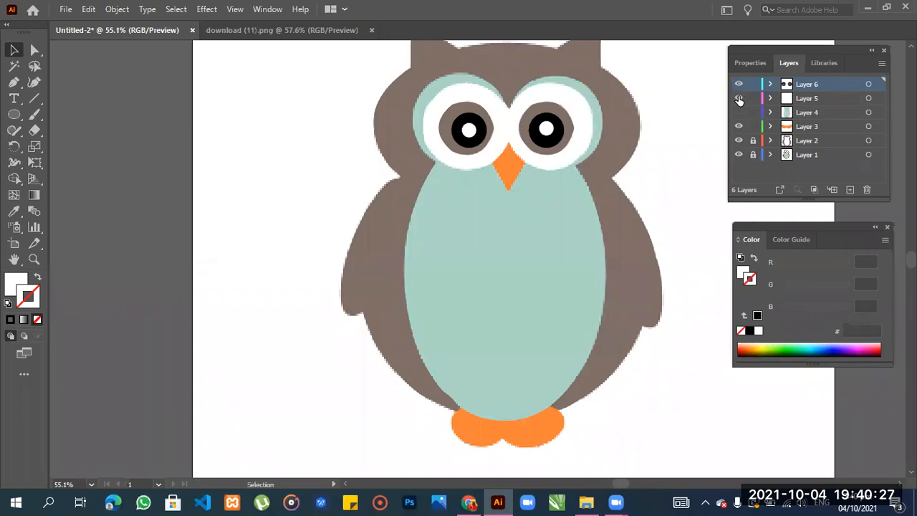
left_click(739, 99)
left_click(739, 99)
left_click(738, 153)
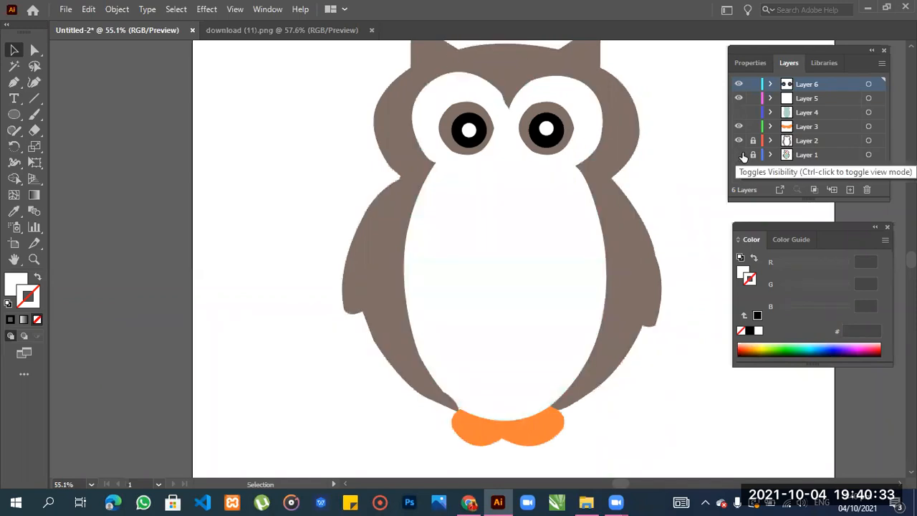
left_click(738, 155)
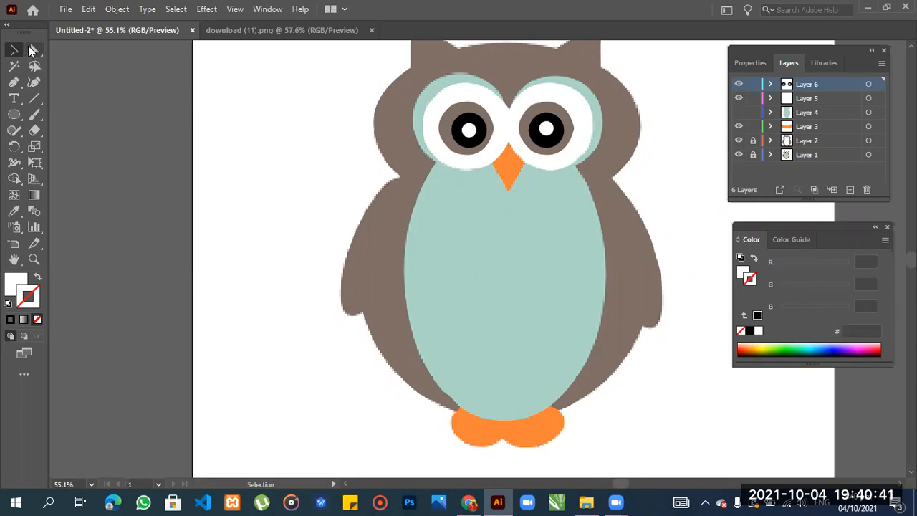
left_click(739, 111)
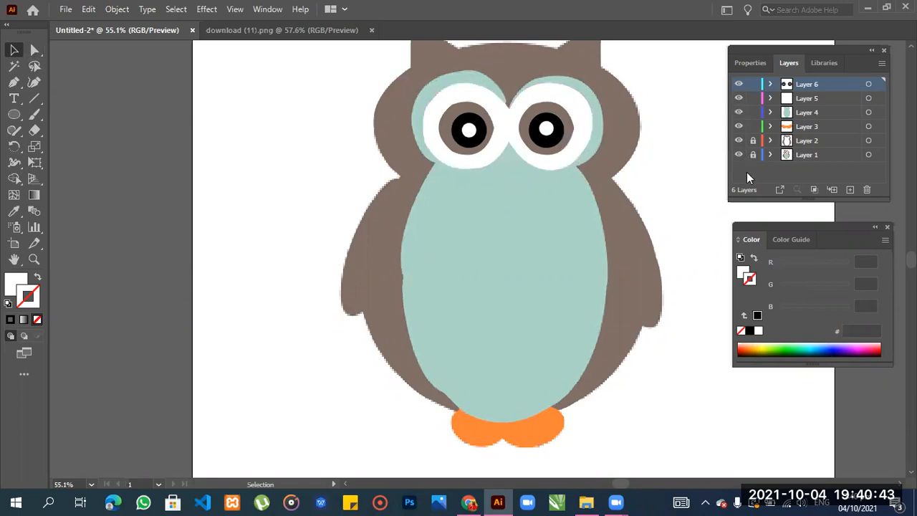
left_click(738, 155)
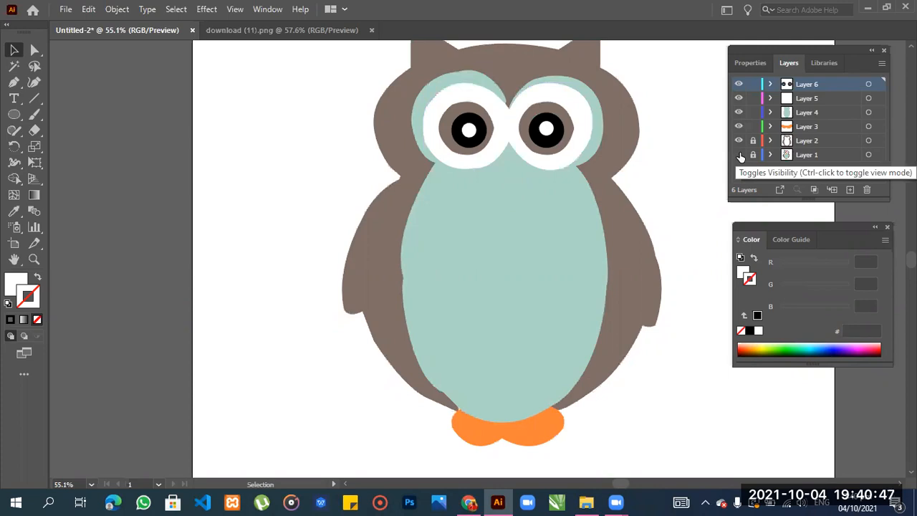
left_click(739, 155)
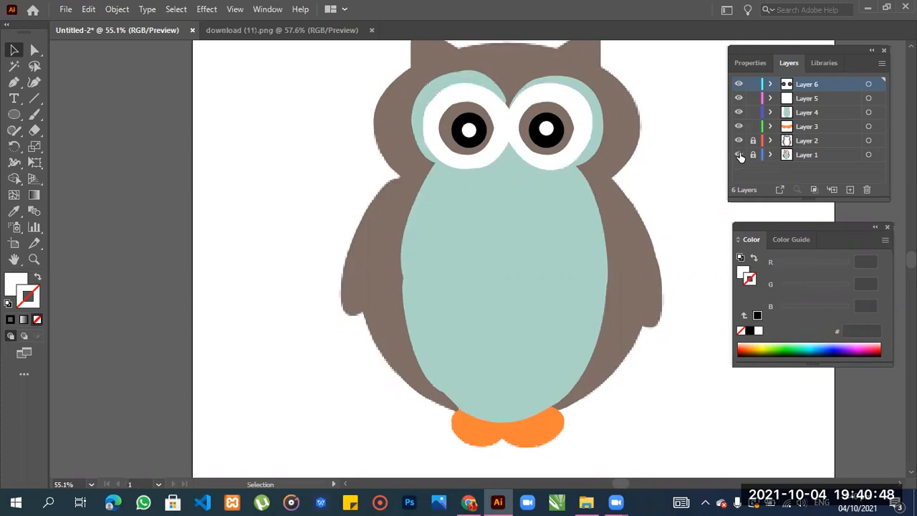
- Hide Layers 6, 5 and 4 so the reference's beak is exposed for tracing
left_click(737, 98)
left_click(738, 98)
left_click(739, 84)
left_click(738, 98)
left_click(738, 112)
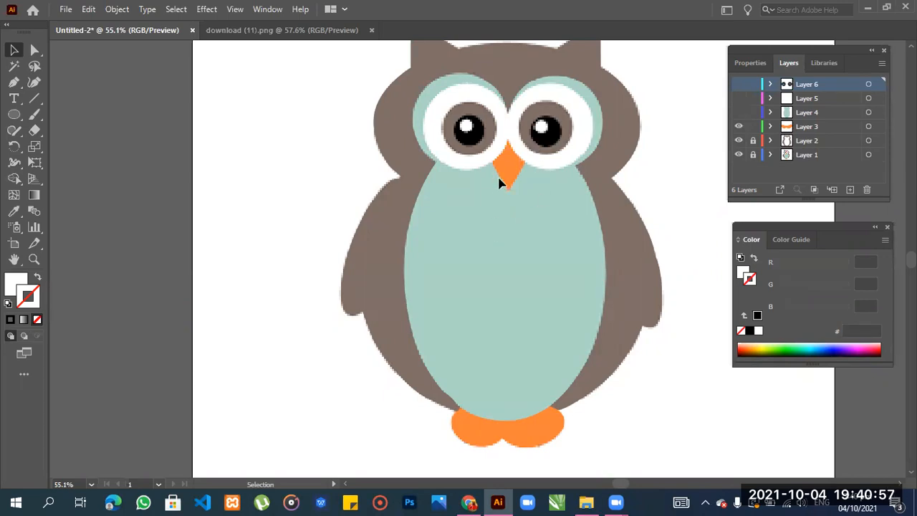
- Choose the Line Segment tool and add a new layer above Layer 6 for the beak
left_click(16, 114)
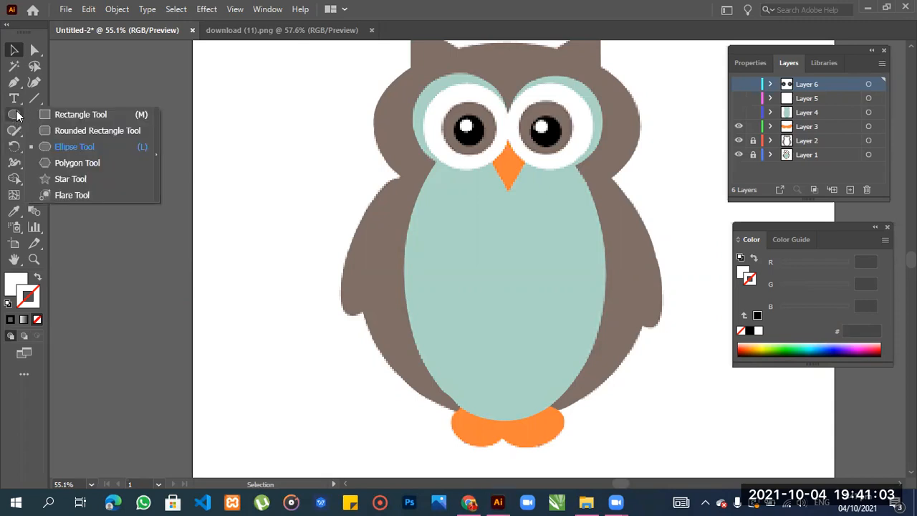
left_click(31, 98)
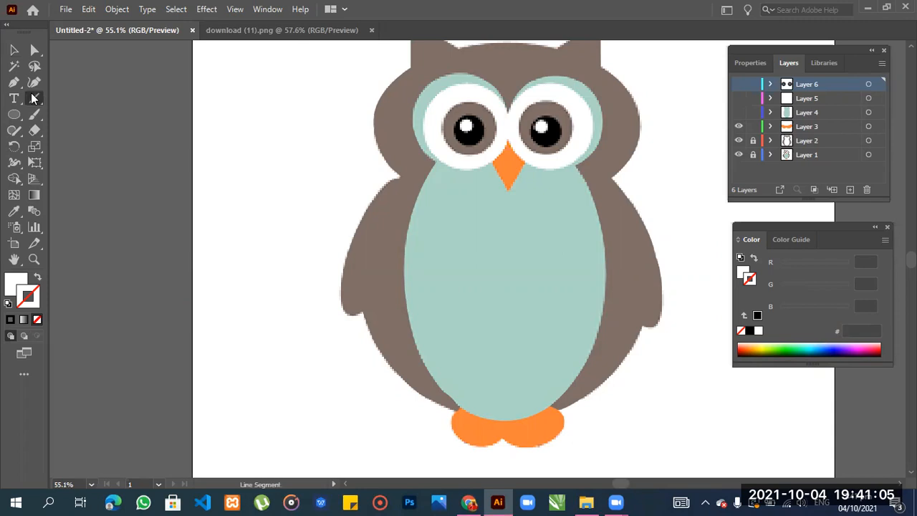
right_click(32, 98)
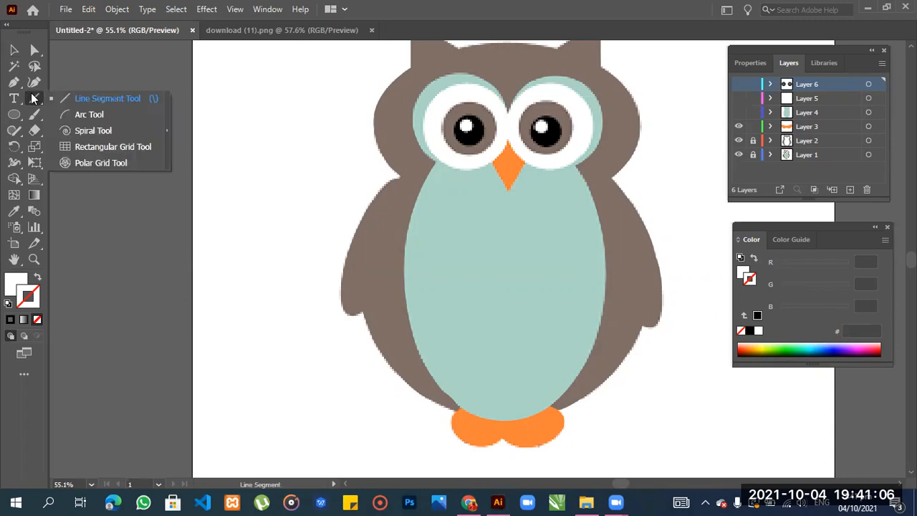
left_click(72, 97)
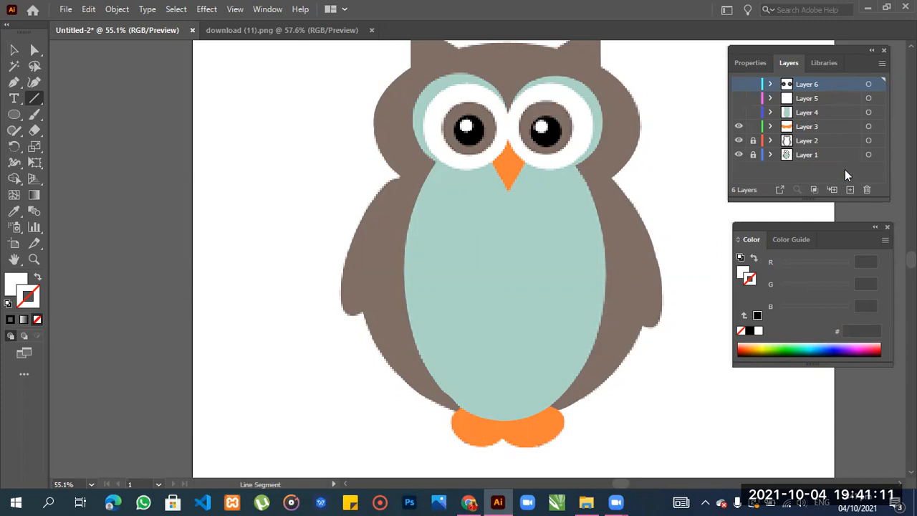
left_click(850, 189)
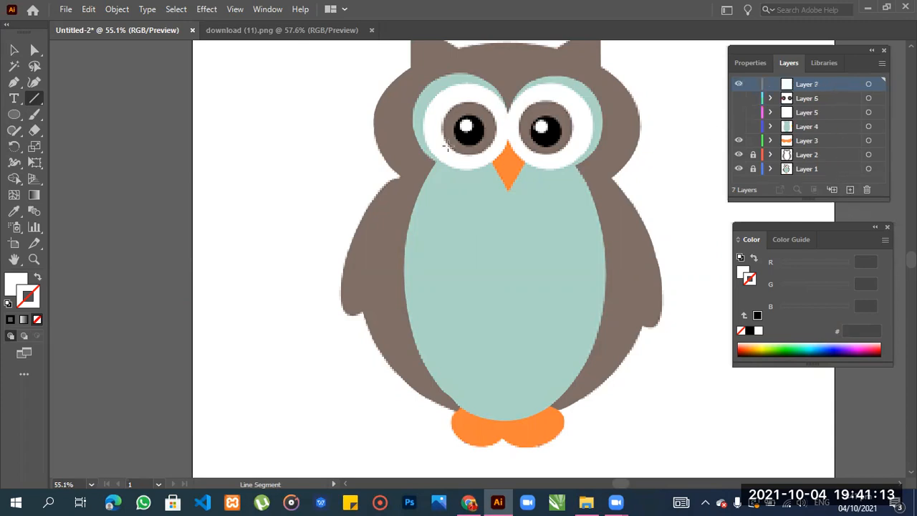
- Draw line segments from the beak's side corners with the Line Segment tool and set the stroke to black
left_click(36, 99)
left_click(82, 101)
left_click_drag(492, 162, 508, 191)
left_click(524, 161)
left_click(424, 286)
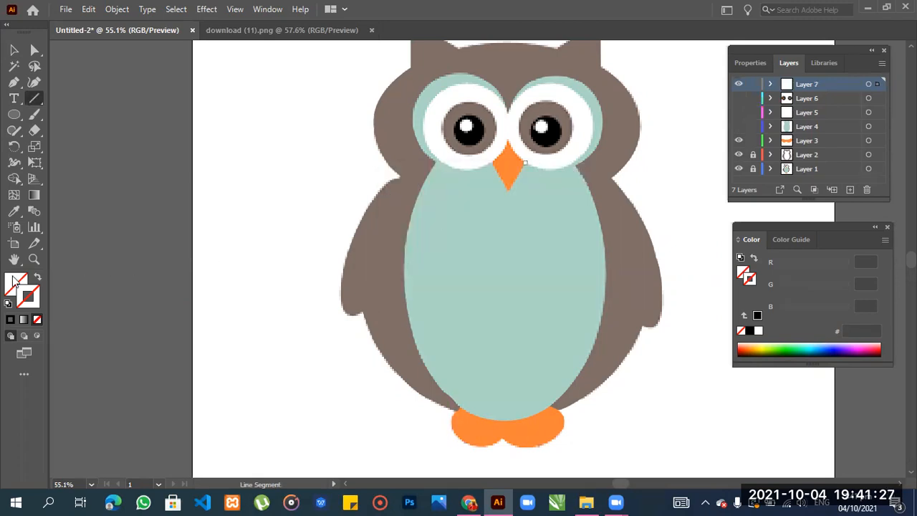
left_click(32, 306)
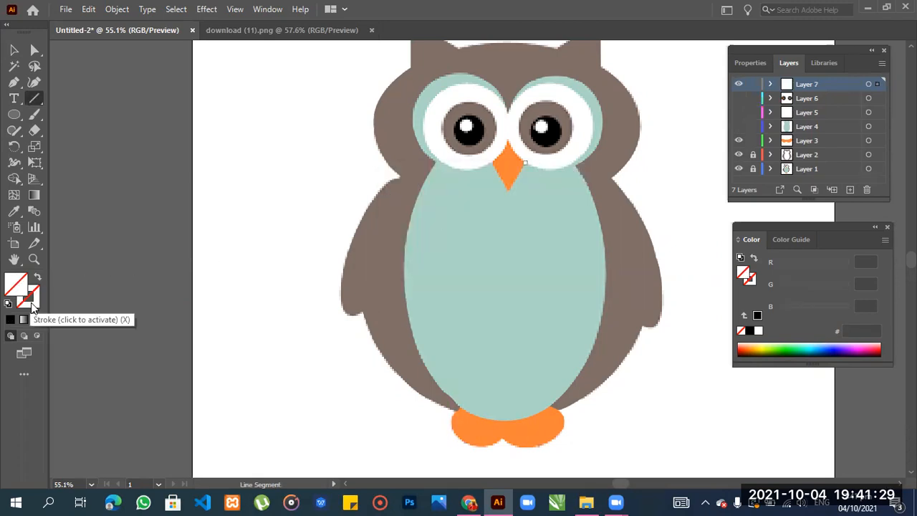
left_click(10, 319)
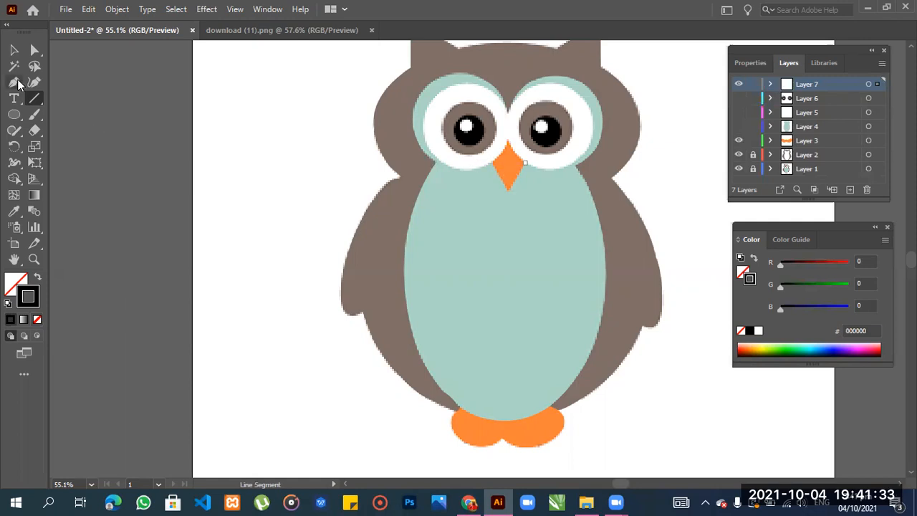
- Trace the beak's two lower edges with the Pen tool, meeting at its bottom tip, and give them a black stroke
left_click(14, 83)
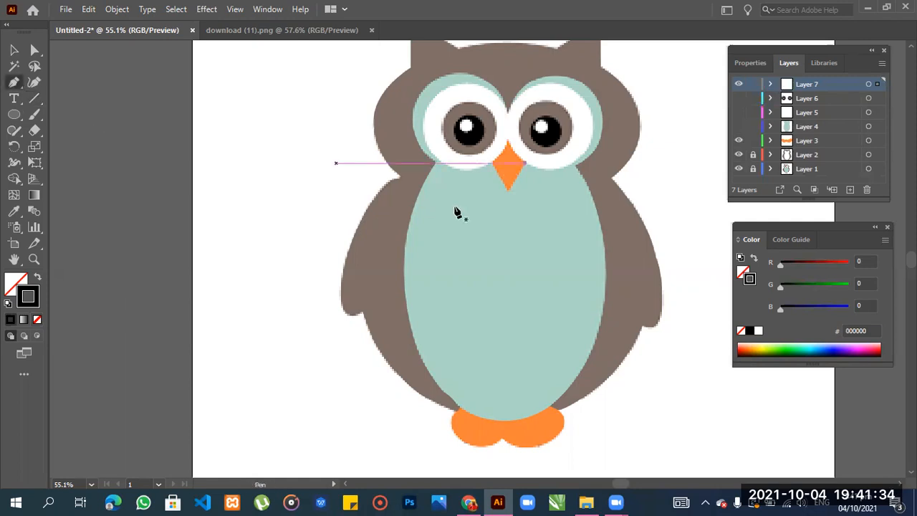
left_click(493, 163)
left_click(507, 191)
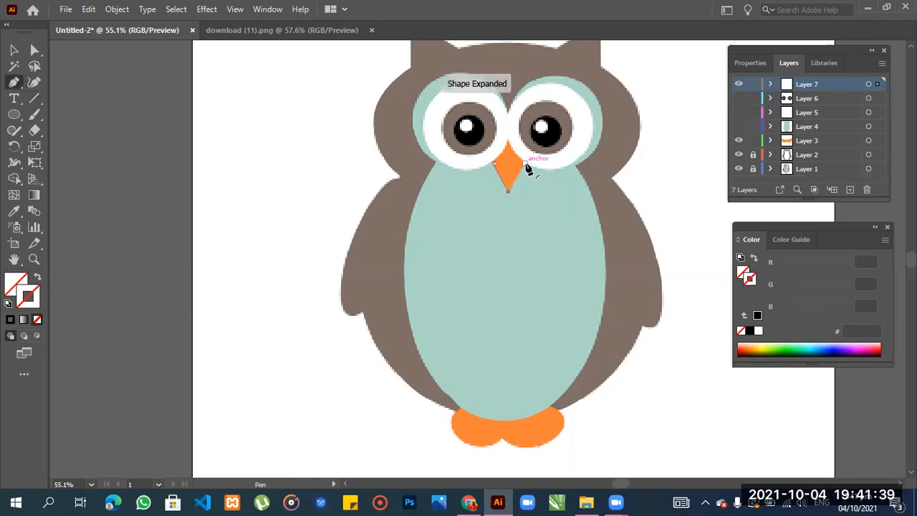
left_click(524, 164)
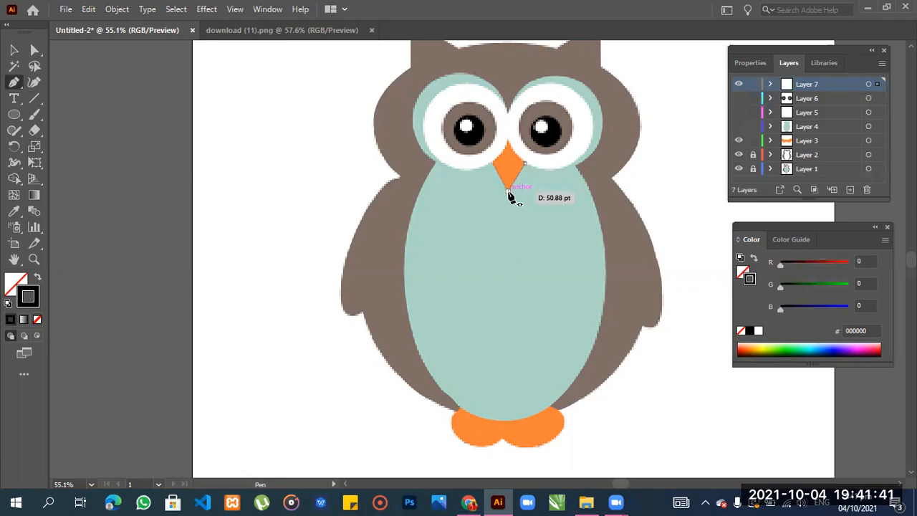
left_click(509, 191)
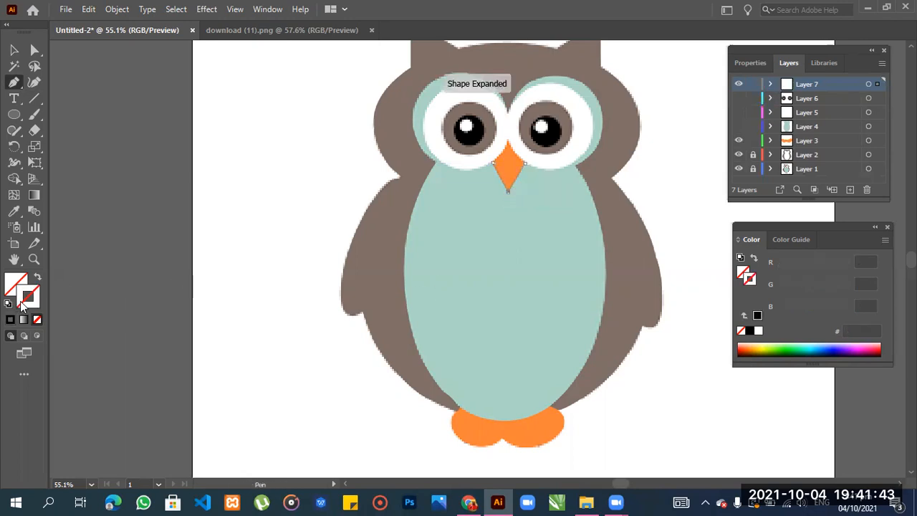
left_click(10, 321)
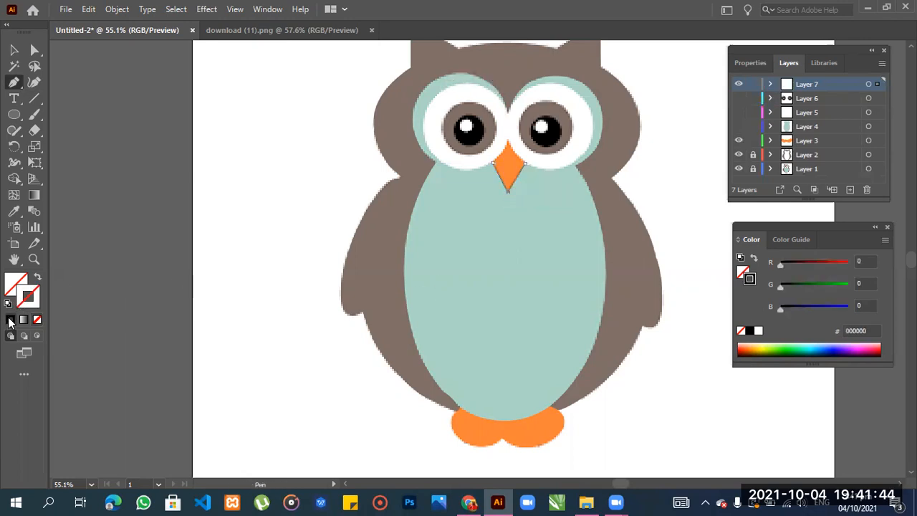
- Close the beak outline over its top point with the Pen tool and fill it with the reference's orange using the Eyedropper
left_click(493, 163)
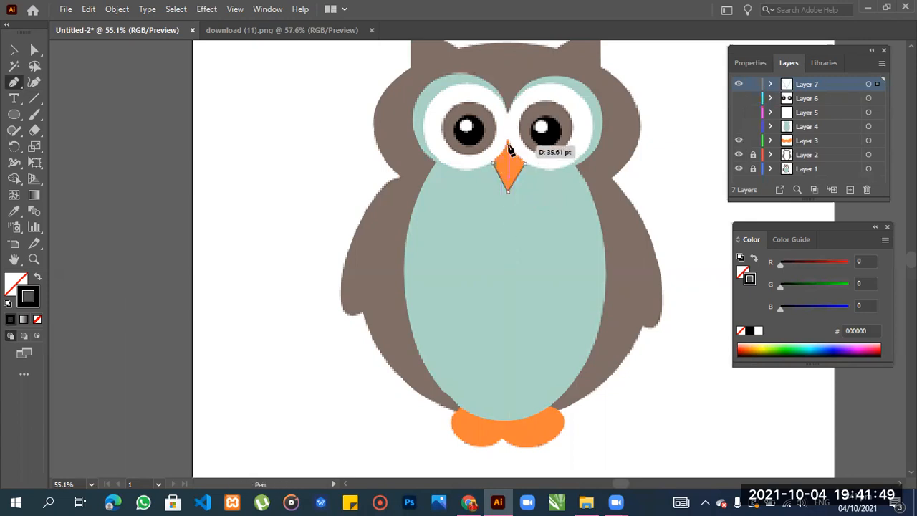
left_click(507, 142)
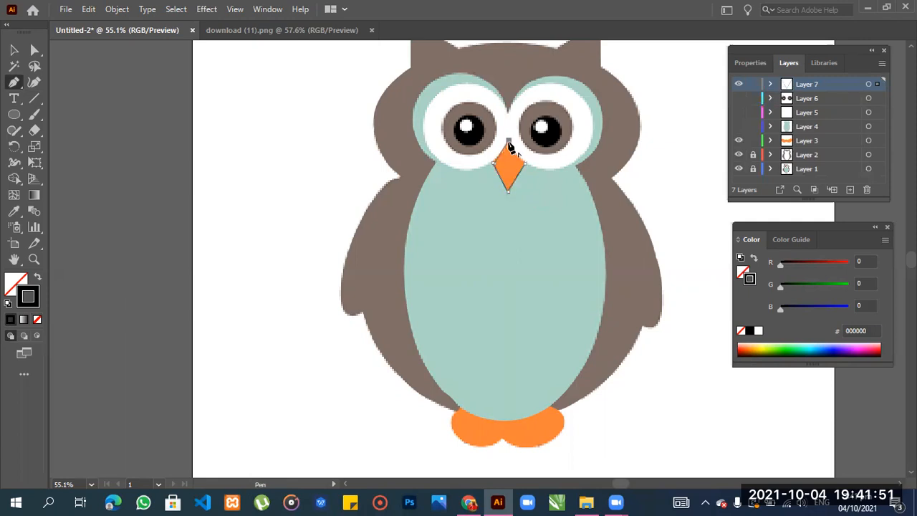
key("ctrl+z")
key("Escape")
left_click(509, 145)
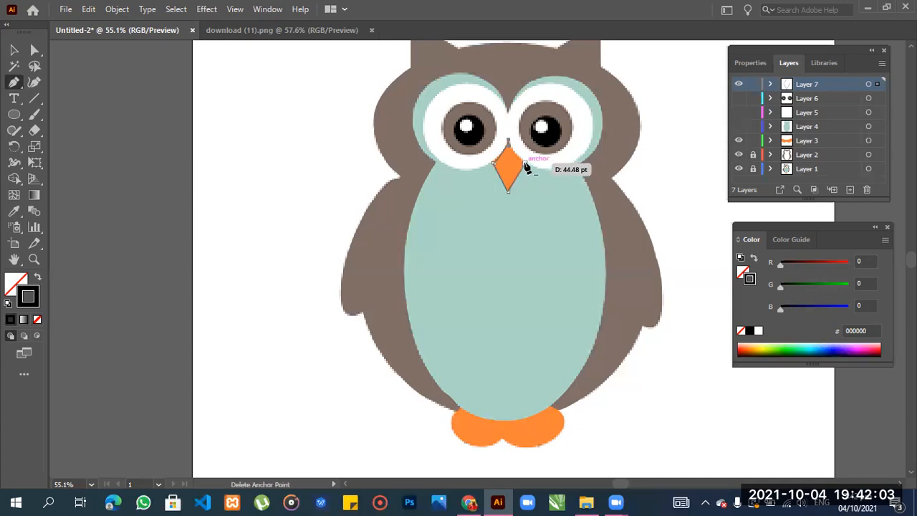
mouse_move(524, 160)
left_mouse_down()
mouse_move(535, 158)
mouse_move(528, 162)
left_mouse_up()
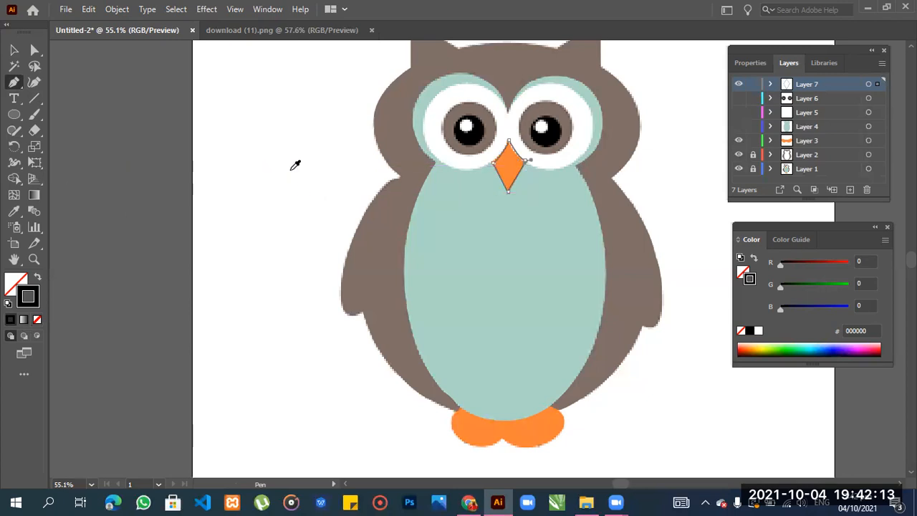
key("i")
left_click(518, 158)
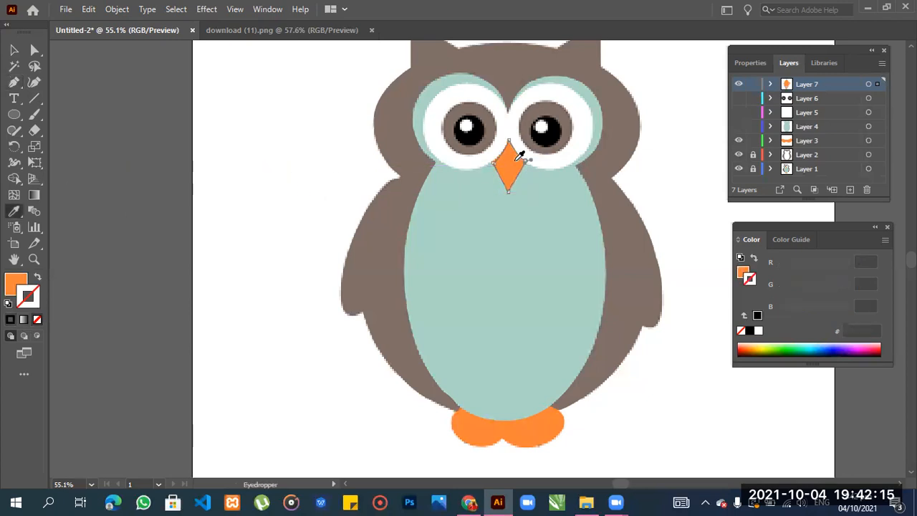
- Make Layers 6, 5 and 4 visible, hide the Layer 1 reference and clear the selection to review the traced owl
left_click(738, 98)
left_click(739, 114)
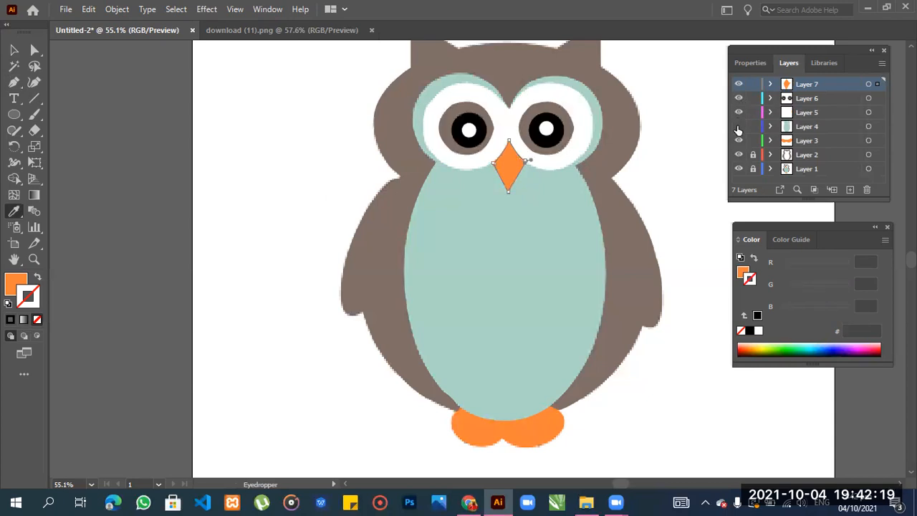
left_click(738, 127)
left_click(738, 169)
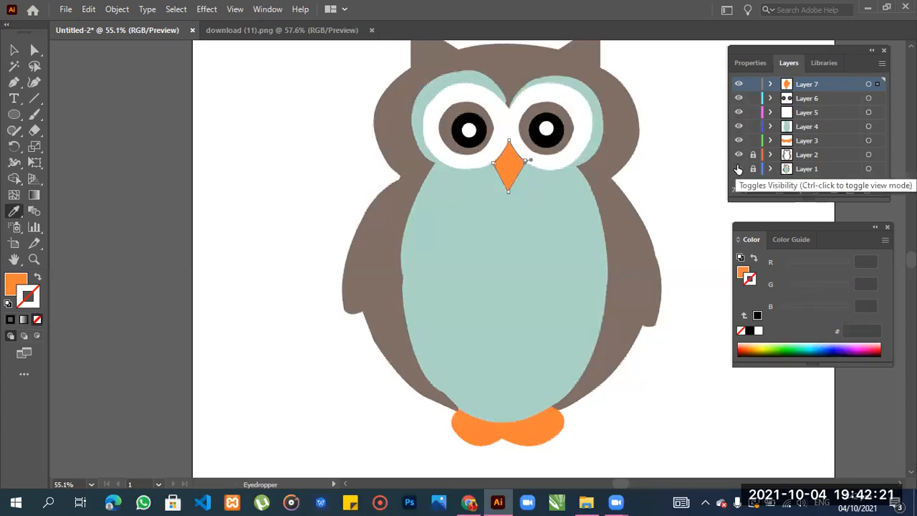
left_click(13, 50)
left_click(232, 136)
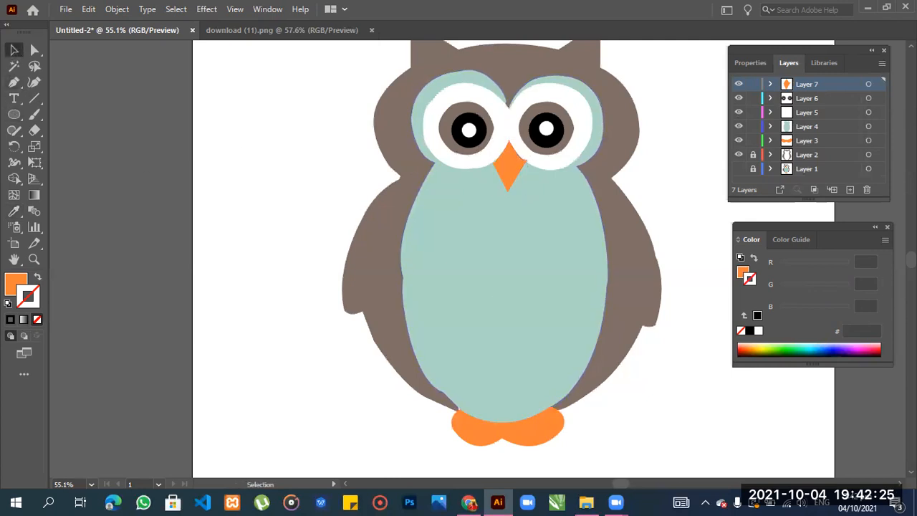
scroll(502, 272, "up", 6)
scroll(502, 272, "down", 7)
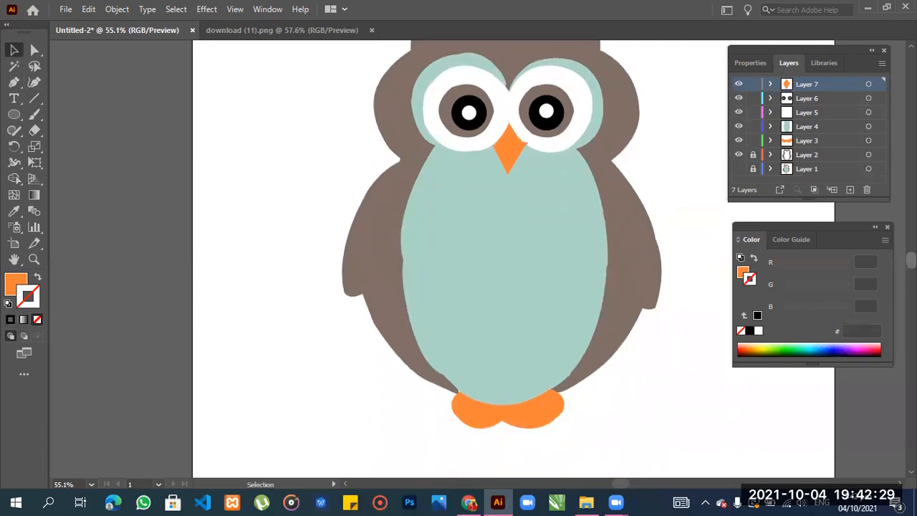
scroll(501, 272, "up", 3)
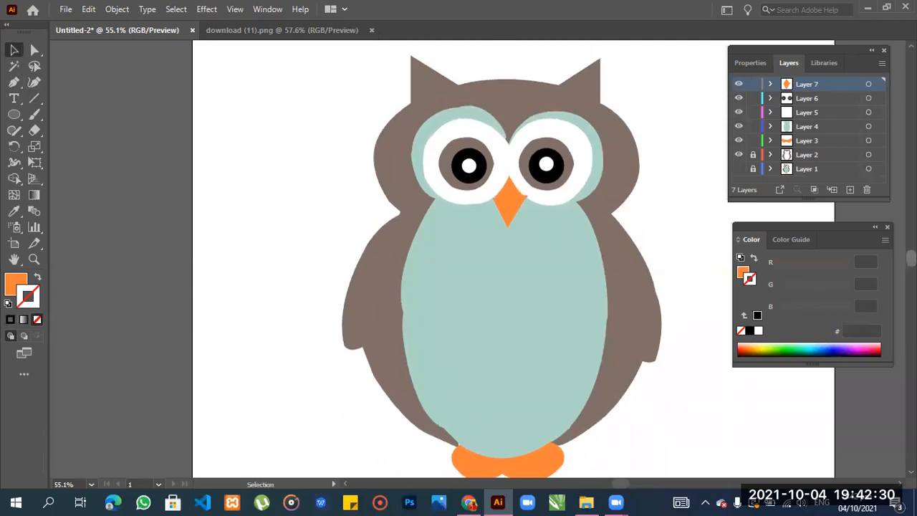
left_click(406, 321)
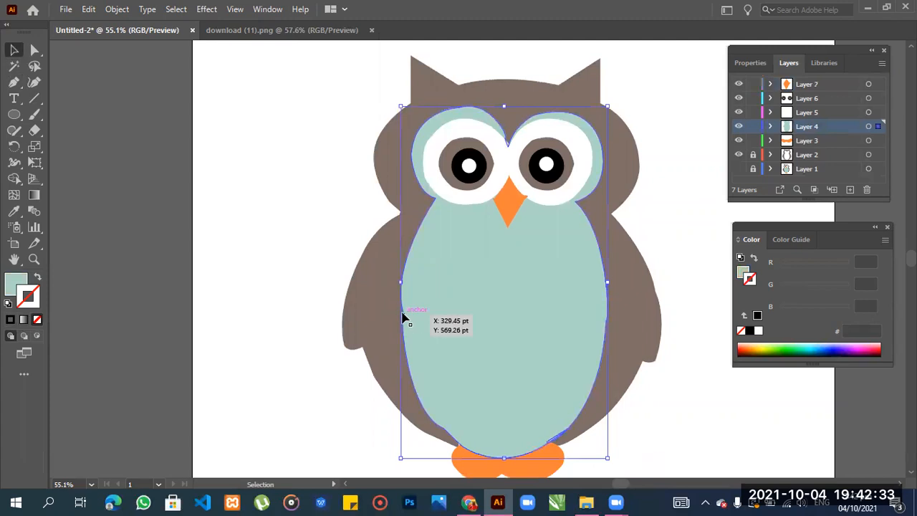
double_click(405, 319)
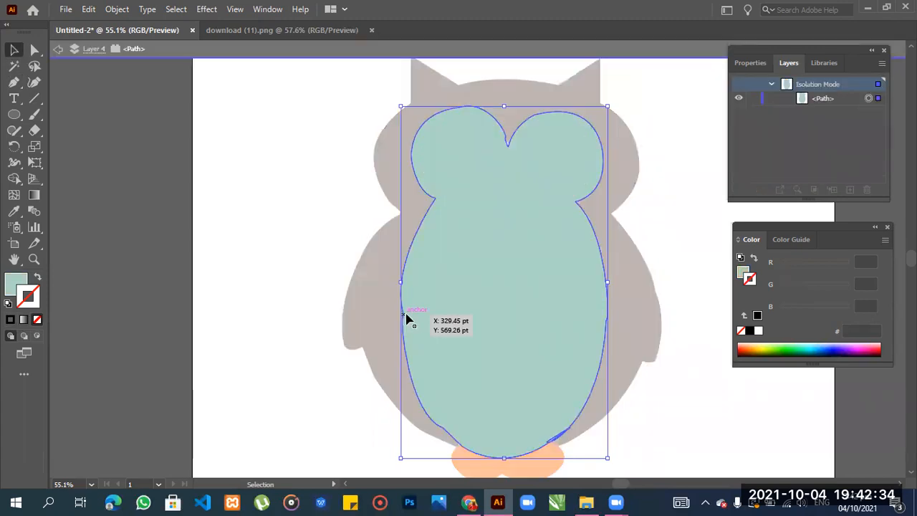
left_click(671, 229)
double_click(672, 230)
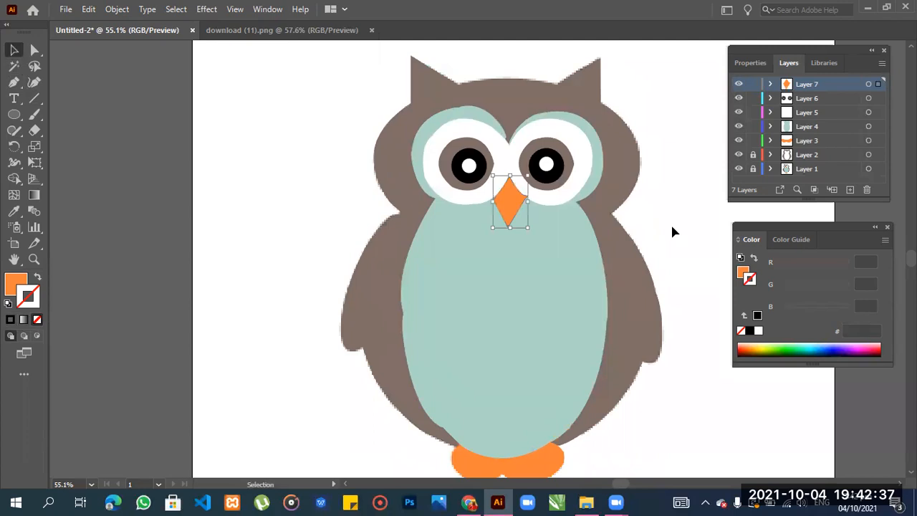
left_click(658, 230)
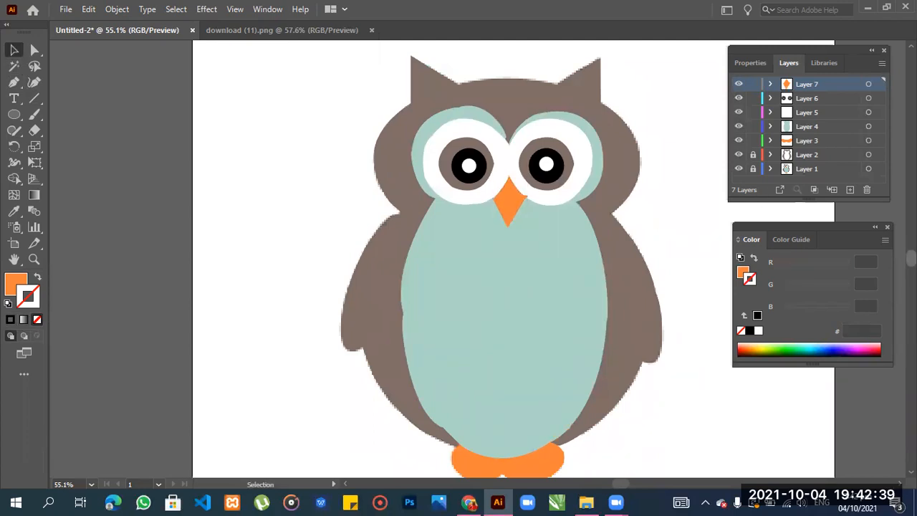
scroll(513, 259, "down", 5)
scroll(512, 259, "up", 3)
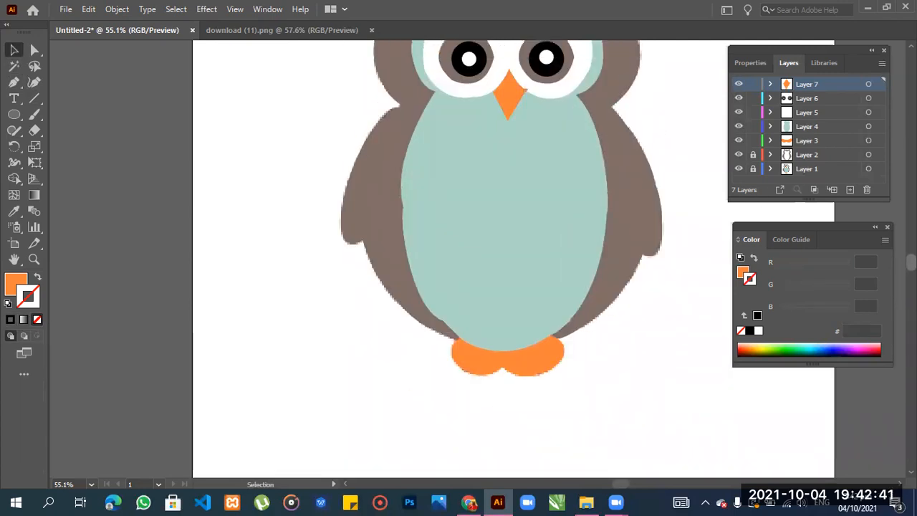
- Add a new layer above Layer 7 and hide Layers 7 through 3 to expose the toe lines on the reference's feet
scroll(279, 116, "up", 1)
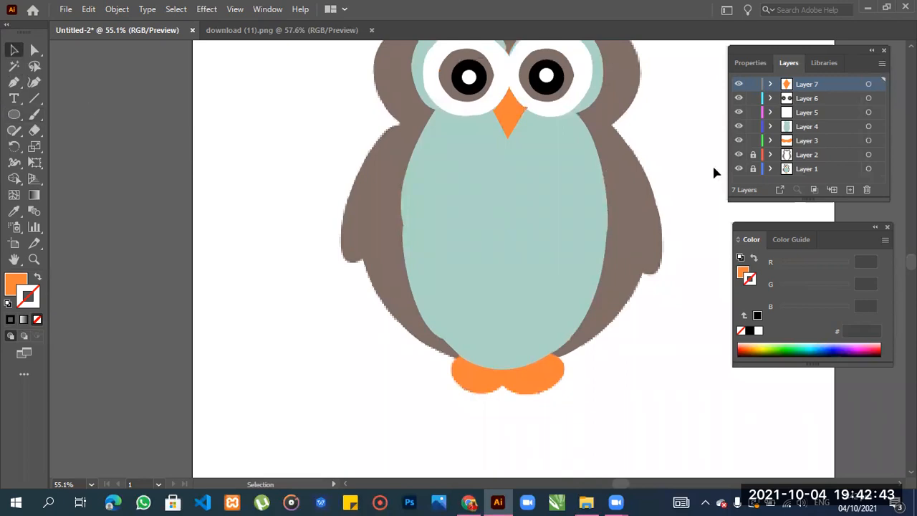
left_click(848, 189)
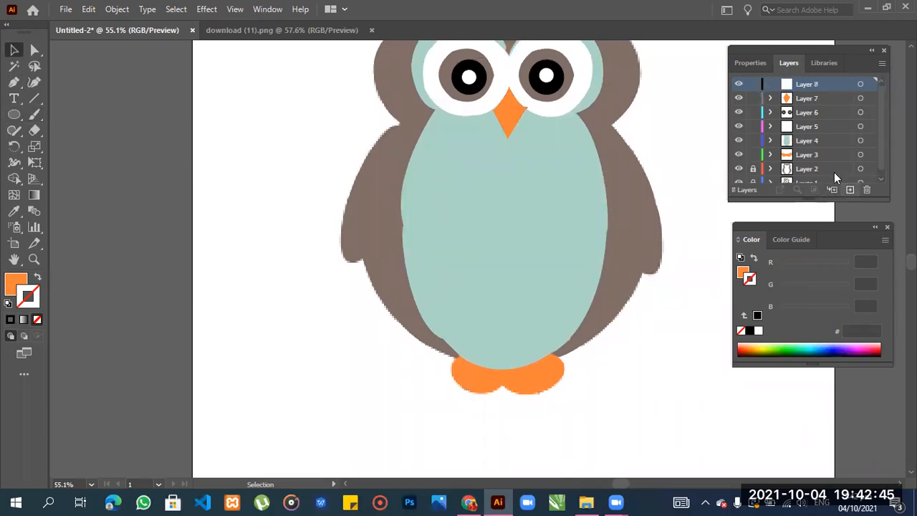
left_click(738, 99)
left_click_drag(738, 112, 739, 140)
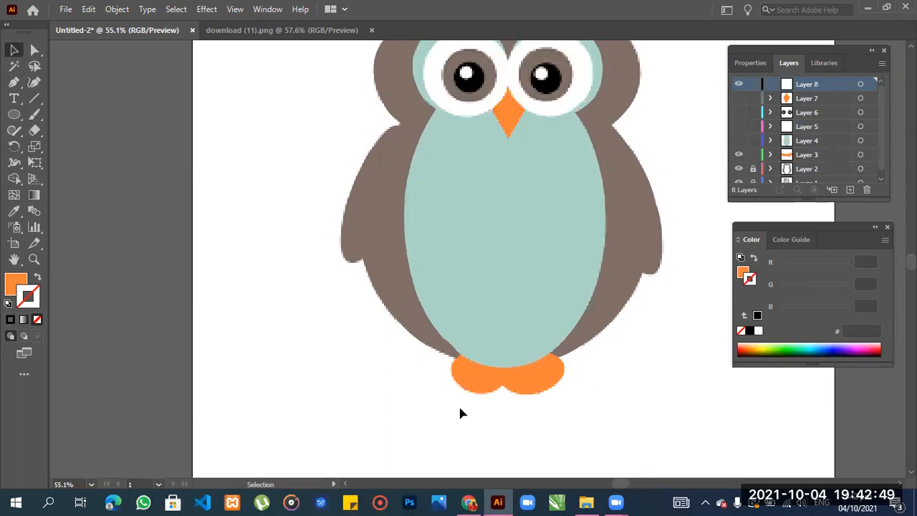
left_click(738, 155)
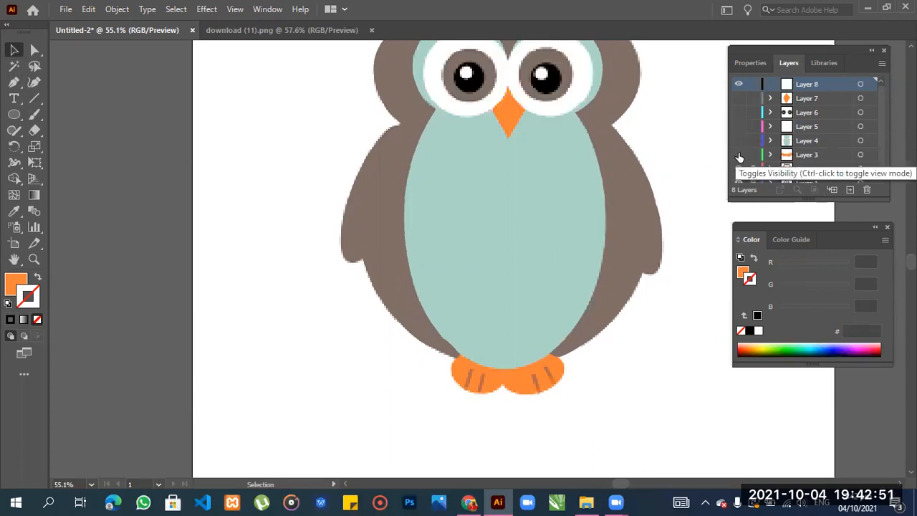
- Trace the toe lines on both feet with the Paintbrush, then select them all and apply the body's brown with the Eyedropper
left_click(33, 115)
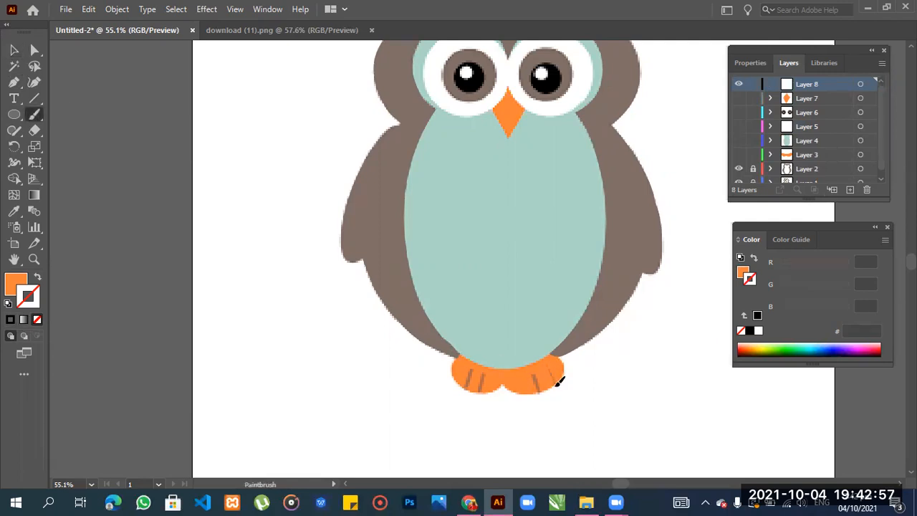
left_click_drag(557, 386, 556, 386)
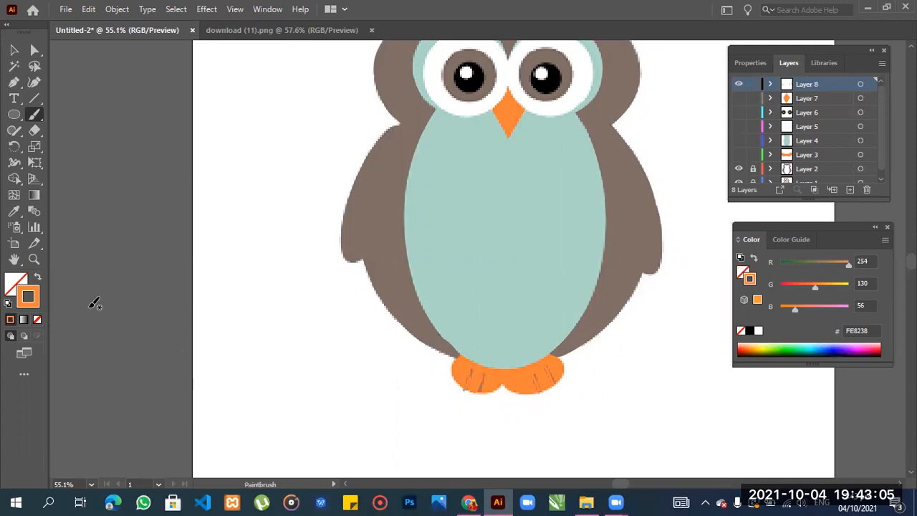
left_click(34, 50)
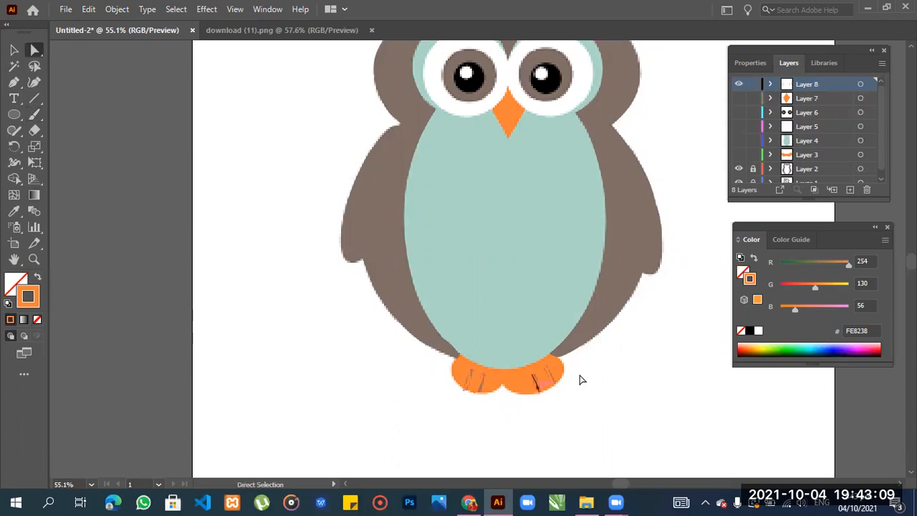
left_click_drag(510, 404, 470, 403)
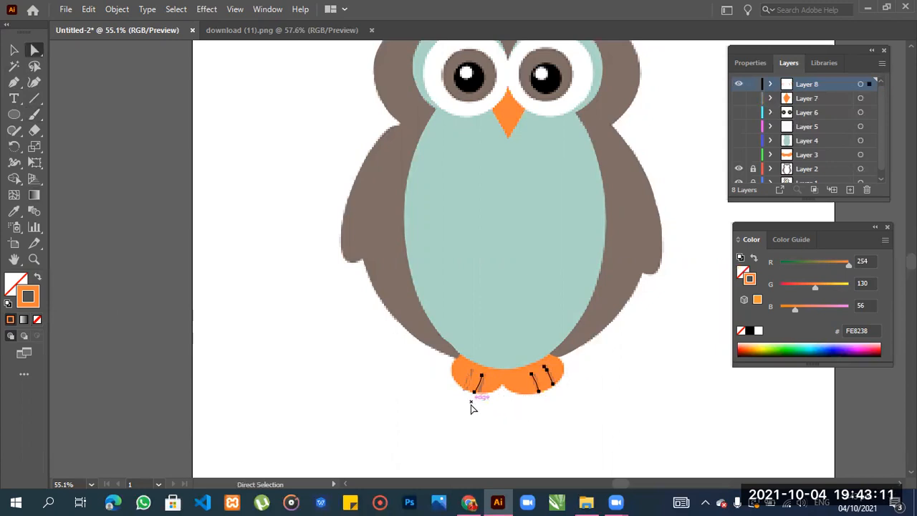
left_click(587, 374)
left_click_drag(578, 364, 459, 402)
key("i")
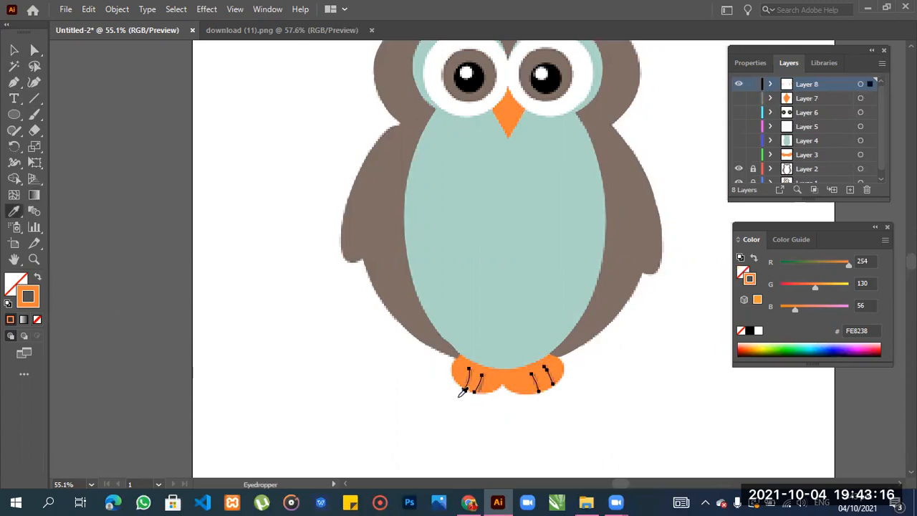
left_click(629, 260)
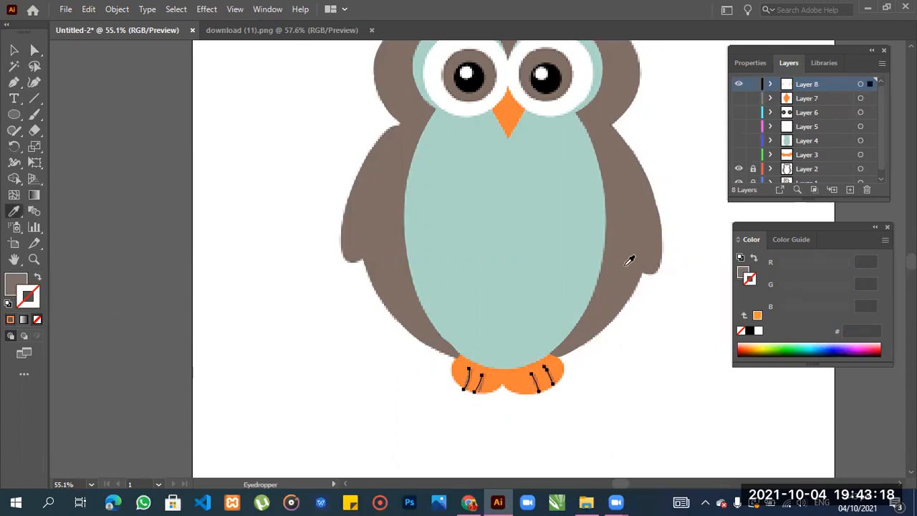
- Make Layers 7 through 3 visible again, hide the Layer 1 reference and clear the selection
left_click(738, 99)
left_click(739, 112)
left_click(739, 126)
left_click(739, 140)
left_click(738, 155)
scroll(782, 178, "down", 1)
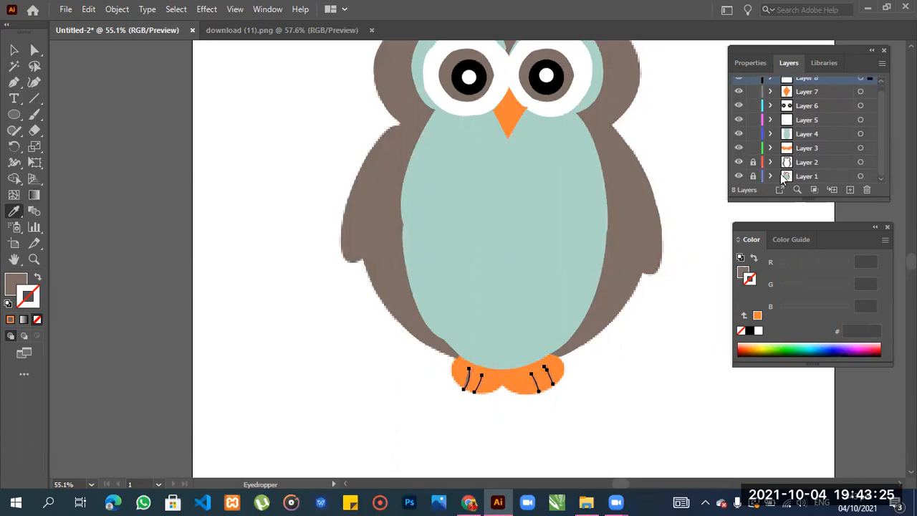
left_click(739, 176)
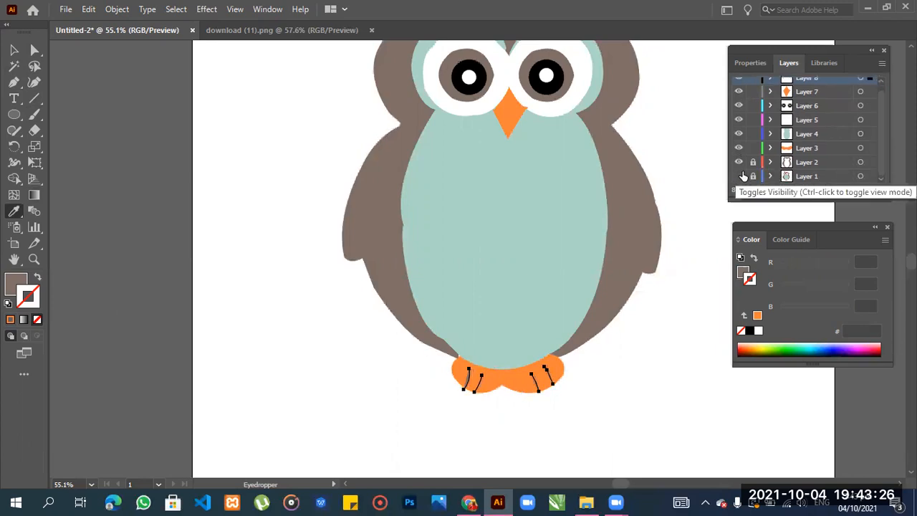
left_click(15, 48)
left_click(251, 116)
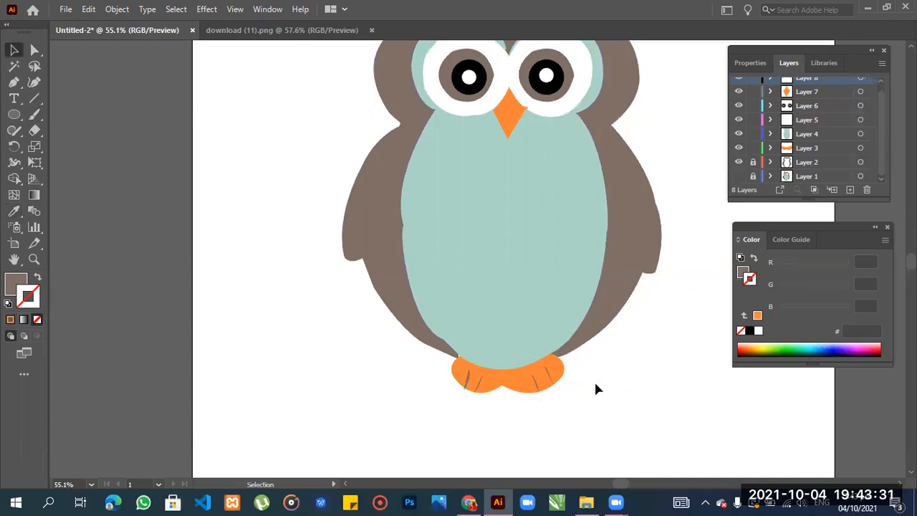
- Look over the assembled vector owl from its ears down to its feet
scroll(880, 135, "up", 1)
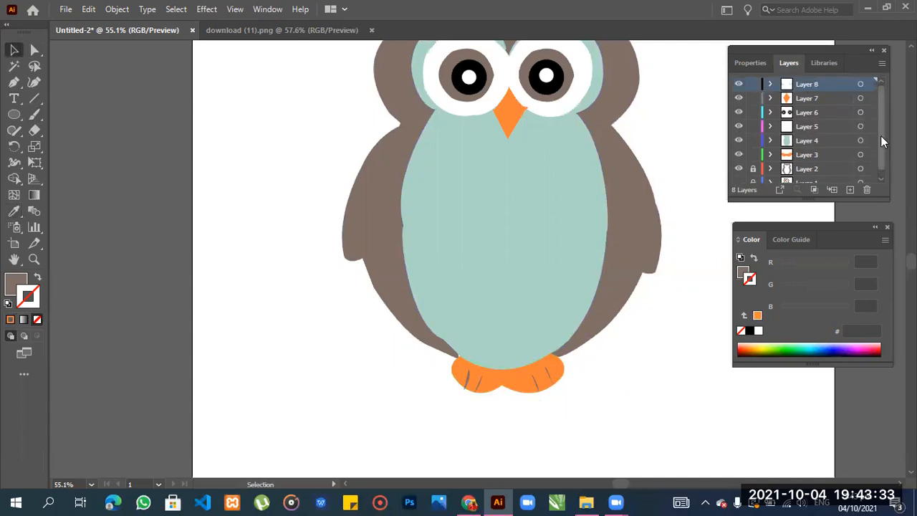
mouse_move(911, 262)
left_mouse_down()
mouse_move(911, 250)
mouse_move(911, 258)
left_mouse_up()
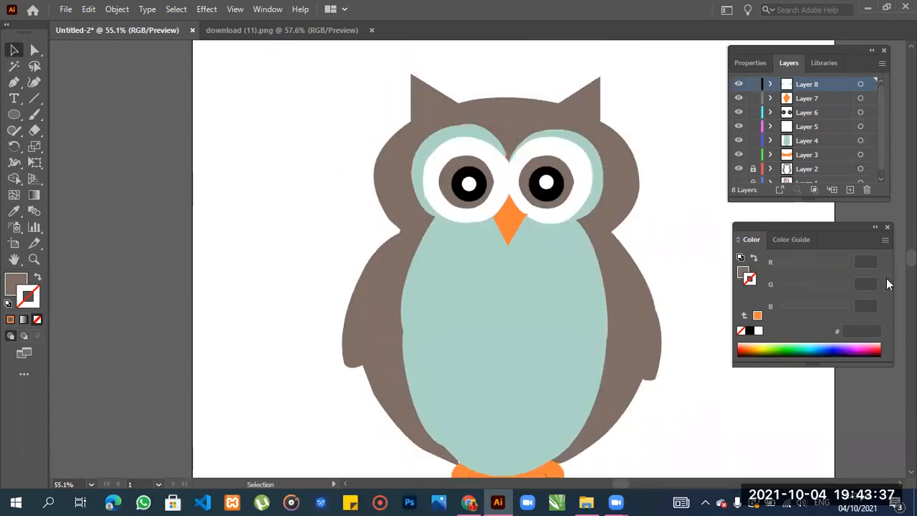
left_click_drag(911, 257, 911, 259)
scroll(512, 179, "down", 2)
scroll(512, 179, "up", 3)
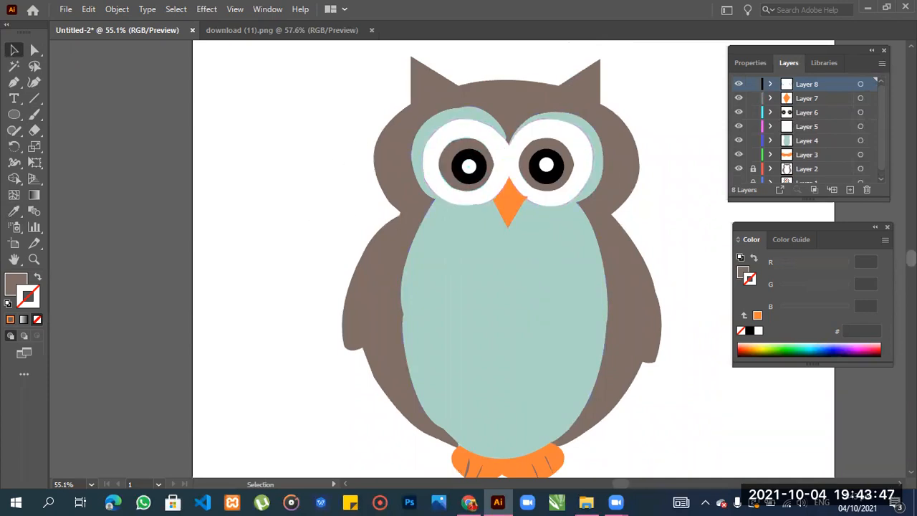
scroll(502, 258, "up", 7)
scroll(501, 257, "down", 8)
scroll(501, 258, "up", 2)
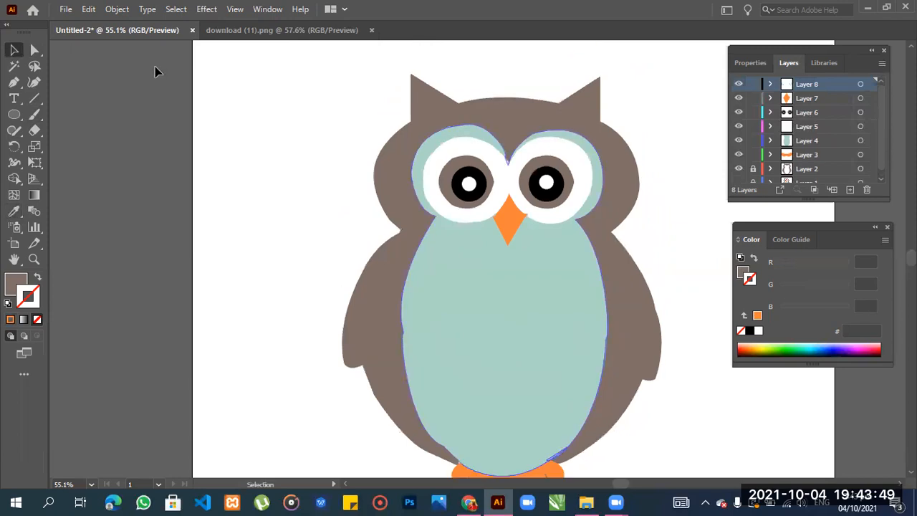
left_click(65, 8)
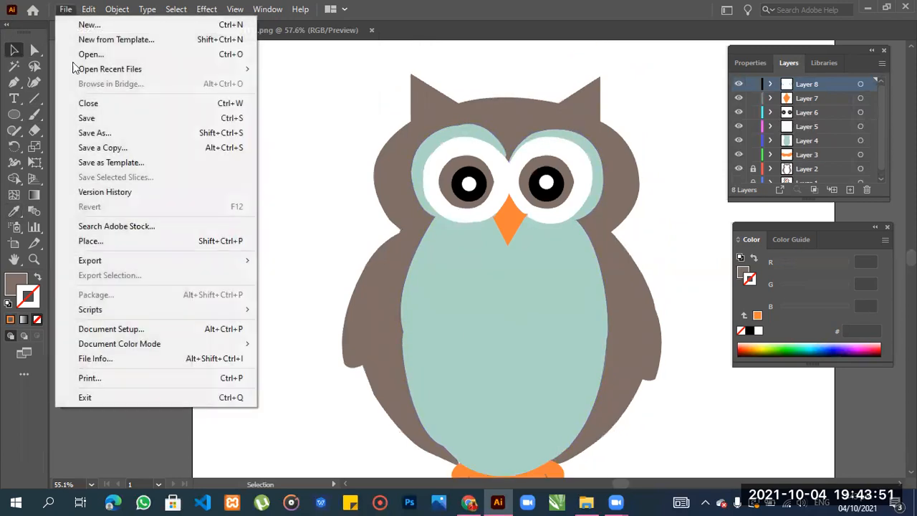
left_click(98, 134)
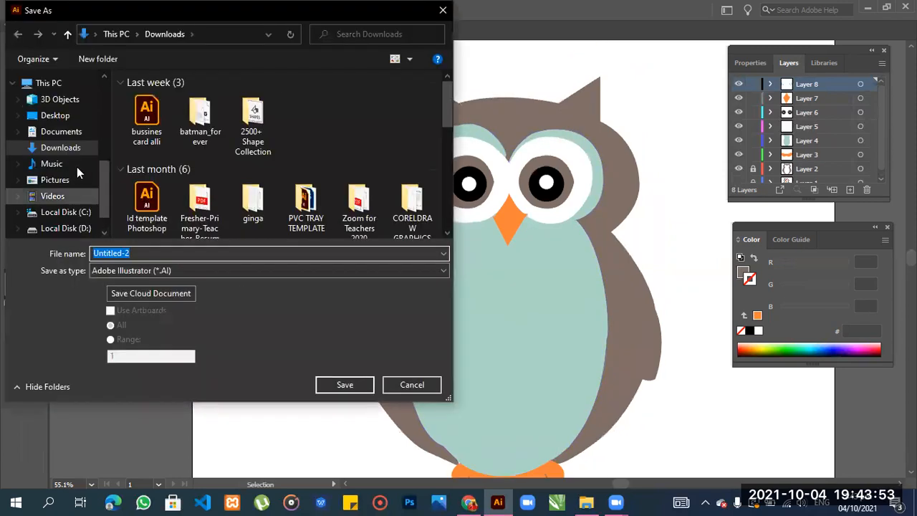
left_click(81, 151)
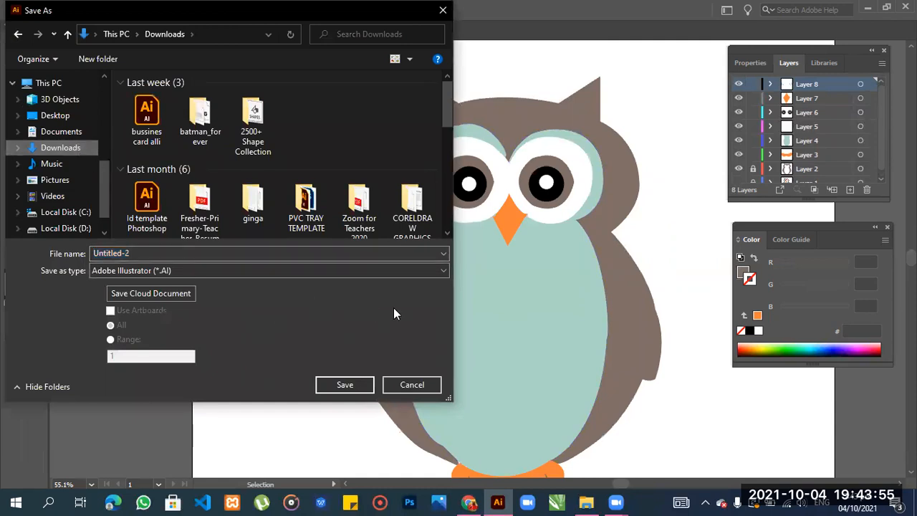
left_click(442, 270)
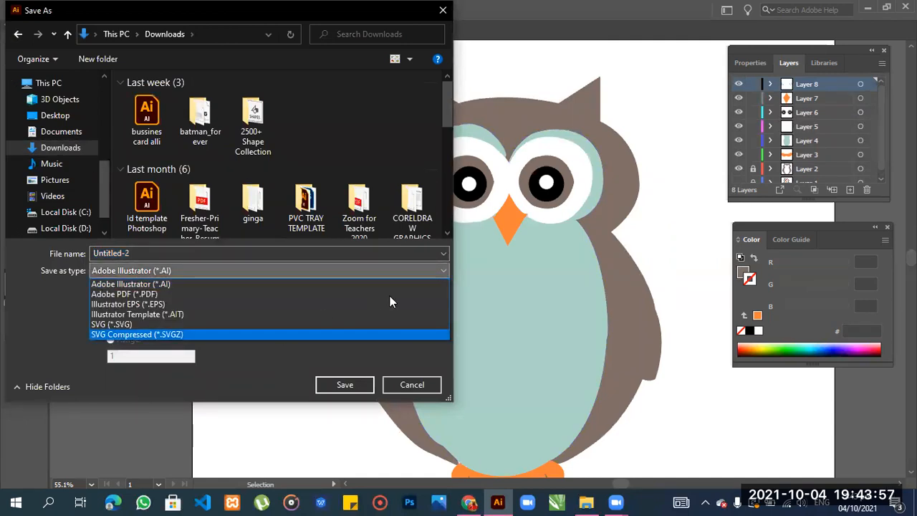
left_click(411, 382)
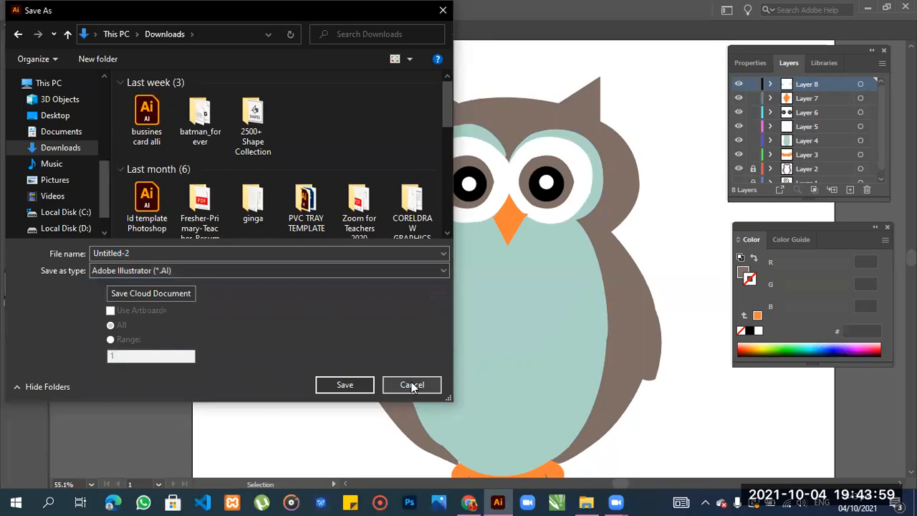
left_click(410, 386)
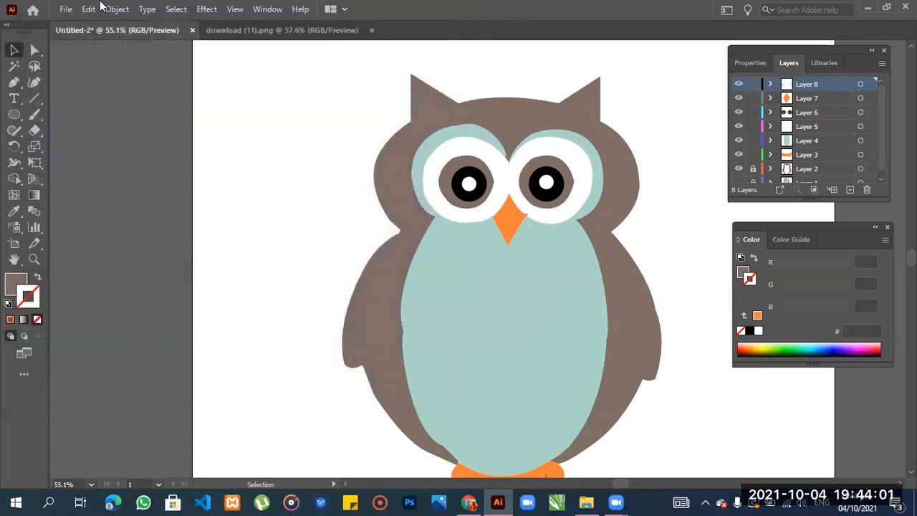
- Export the owl to the Downloads folder as the JPEG Untitled-2, using RGB, Medium quality 5 and Screen (72 ppi) resolution
left_click(64, 7)
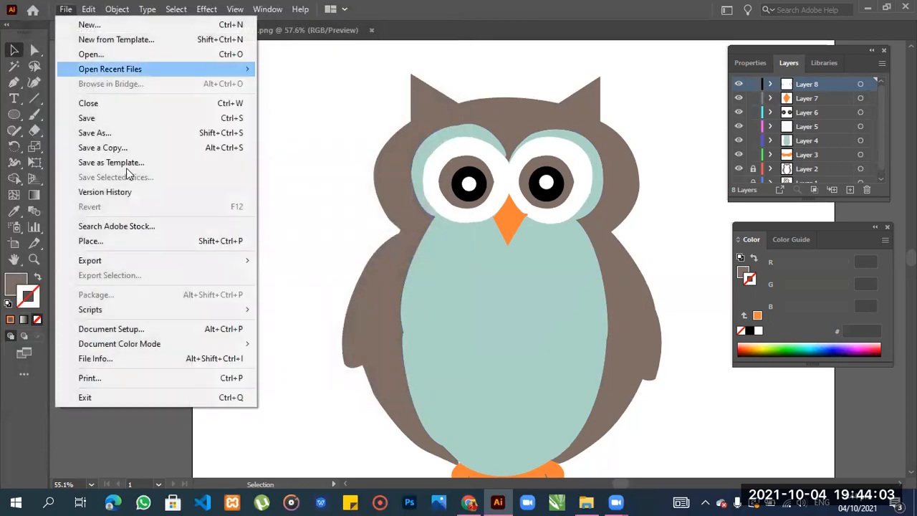
mouse_move(107, 262)
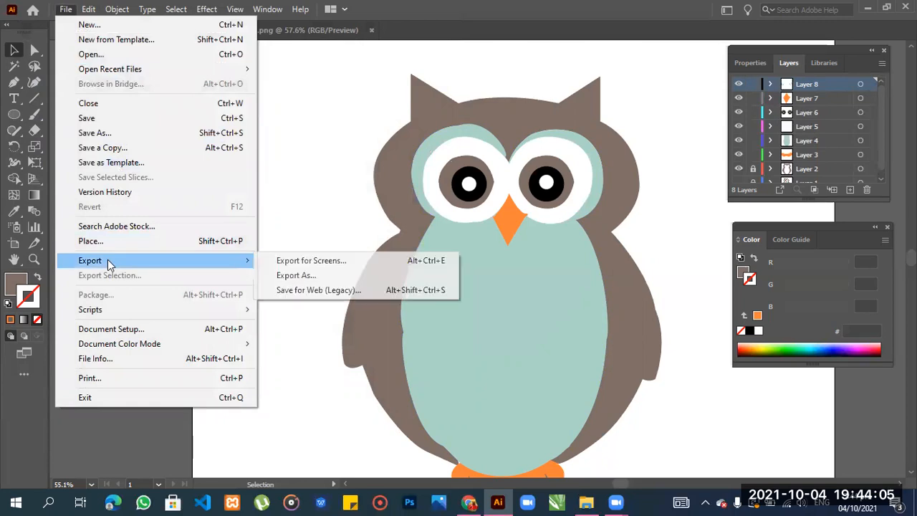
left_click(326, 275)
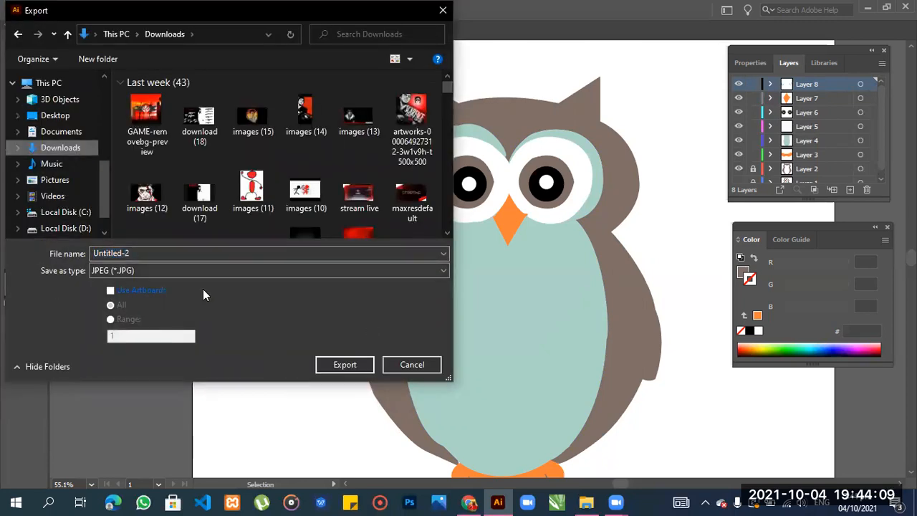
left_click(344, 365)
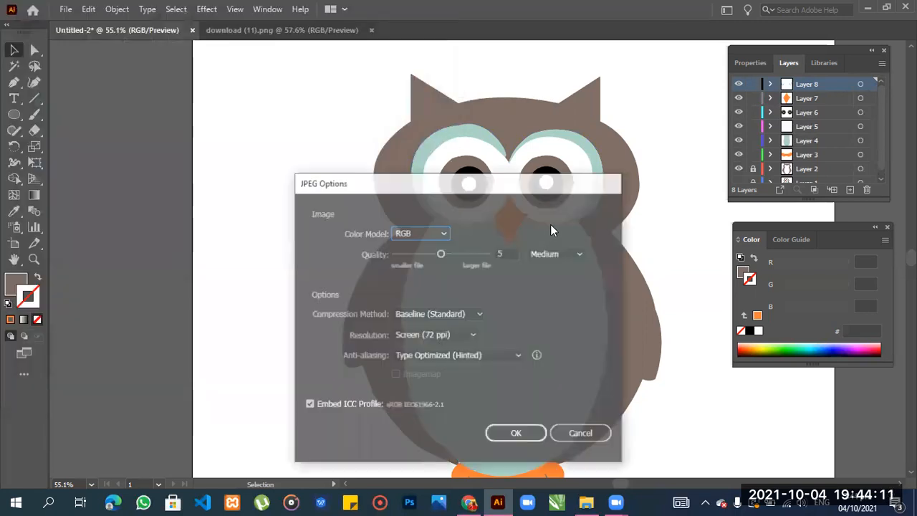
left_click(519, 434)
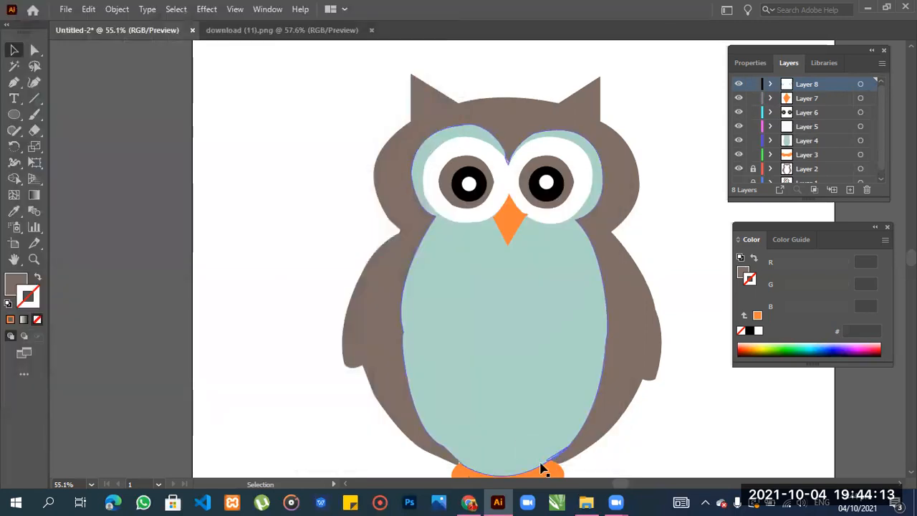
- Switch to File Explorer, open the exported Untitled-2 image from Downloads, view it maximized in Photos and return to Illustrator
mouse_move(581, 501)
left_click(570, 452)
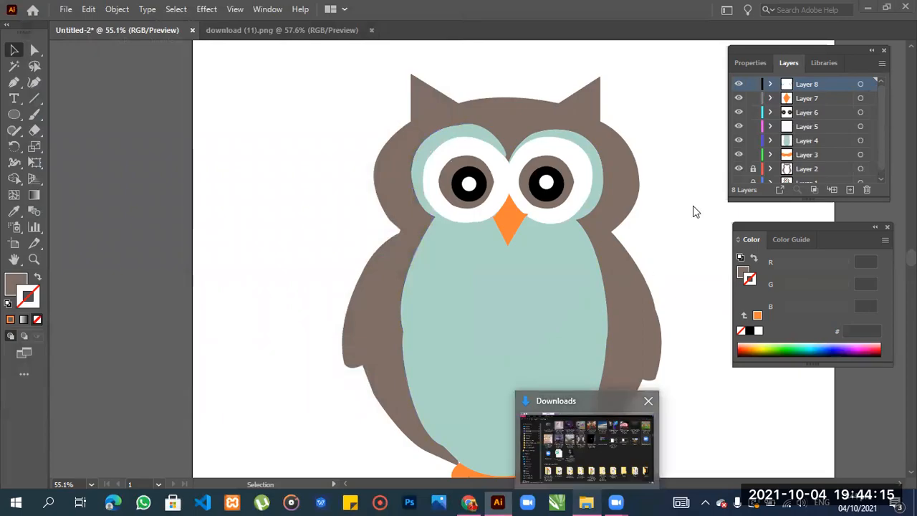
scroll(817, 172, "up", 15)
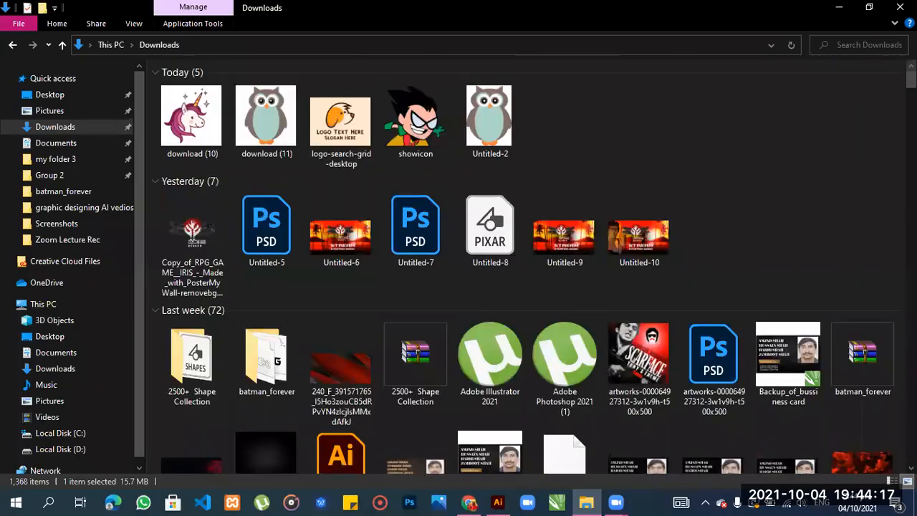
double_click(484, 136)
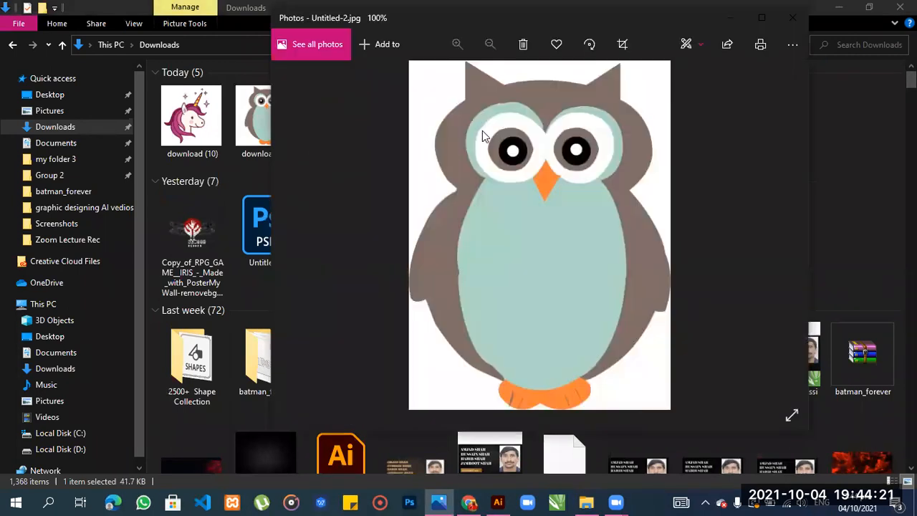
left_click(761, 18)
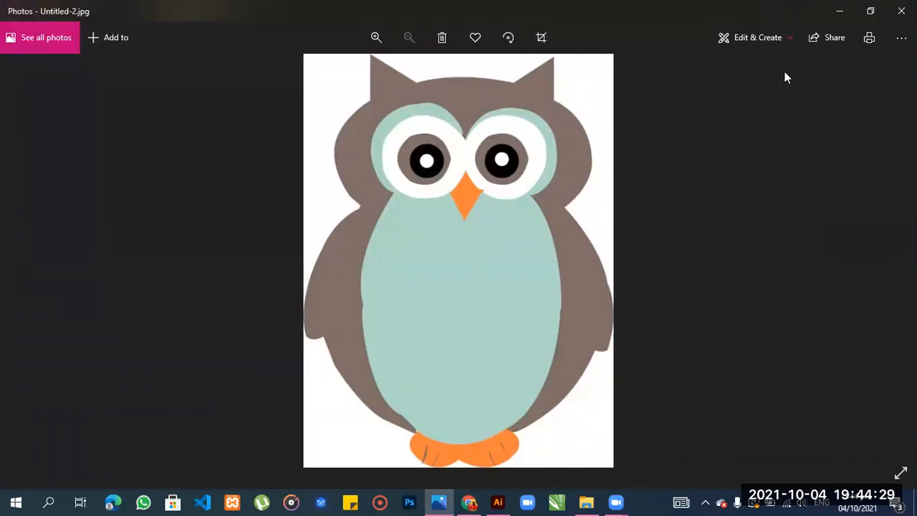
left_click(839, 11)
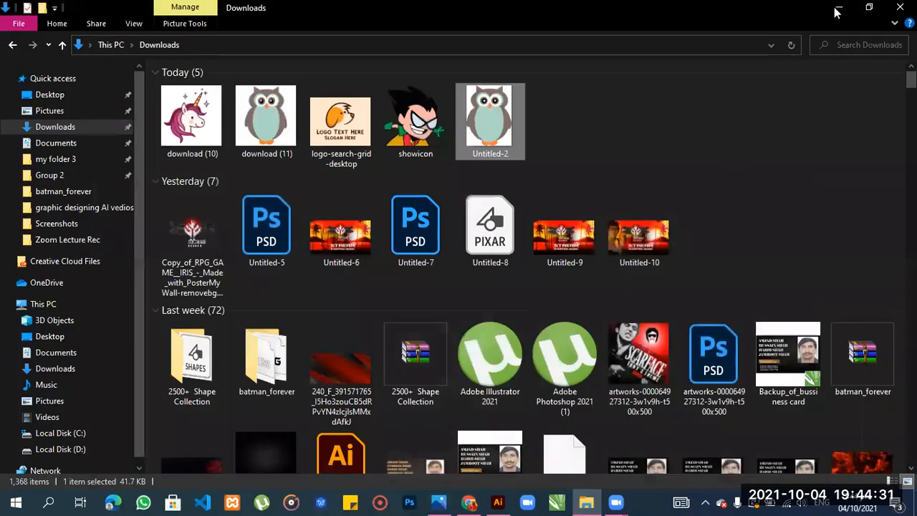
left_click(839, 10)
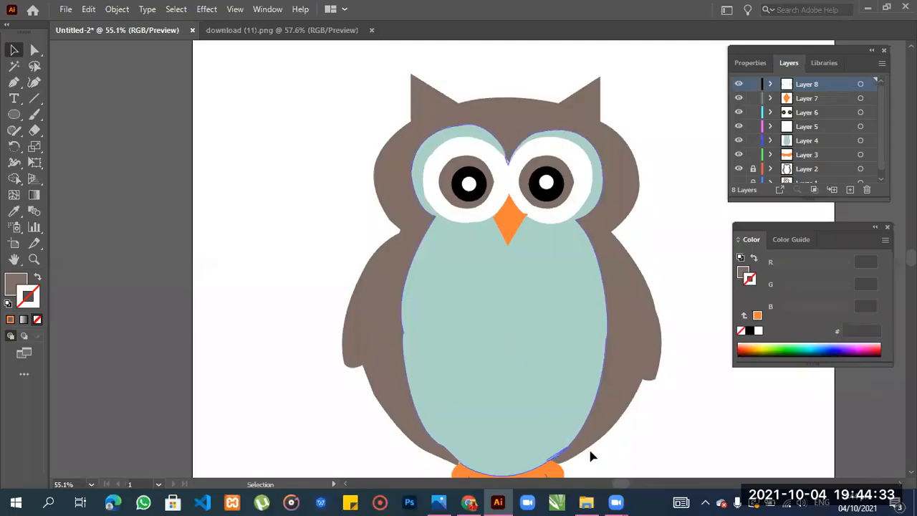
scroll(605, 376, "down", 3)
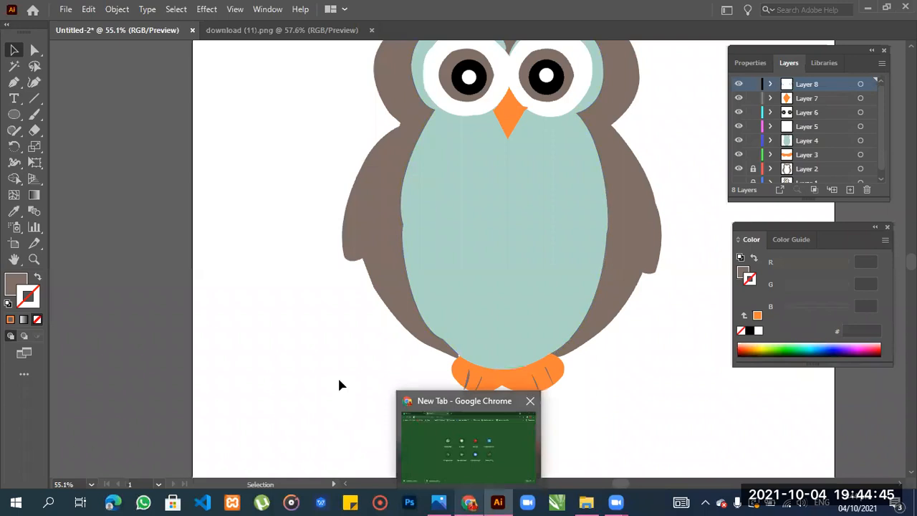
- Draw a slanted straight line with the Line Segment tool on the empty canvas beside the owl's left wing
left_click(36, 100)
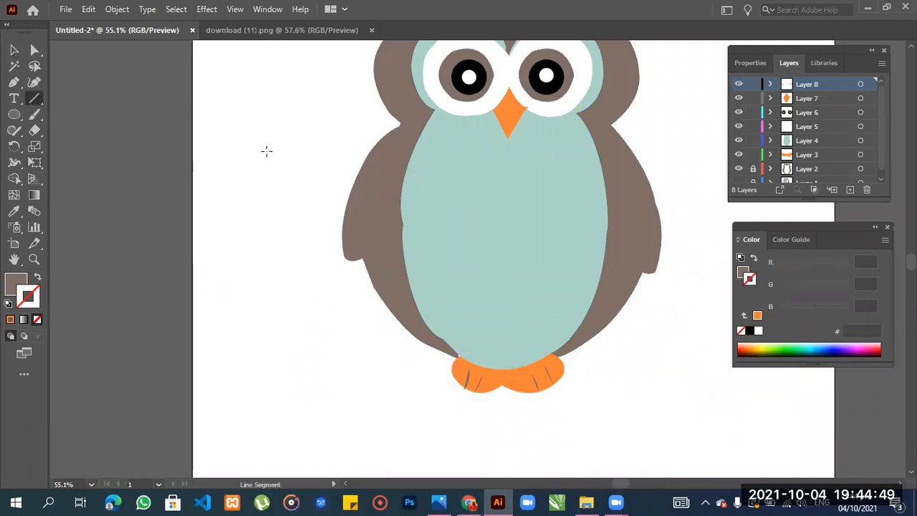
mouse_move(213, 243)
left_mouse_down()
mouse_move(261, 132)
mouse_move(241, 153)
mouse_move(229, 206)
left_mouse_up()
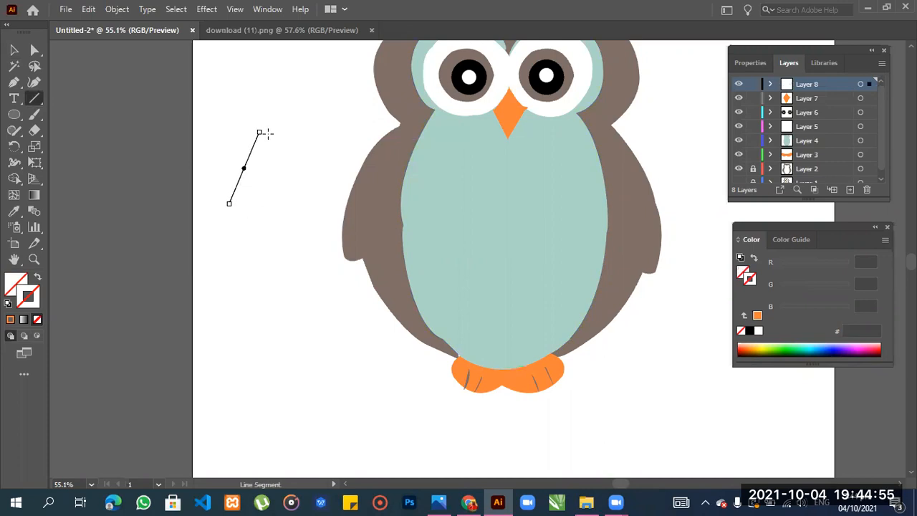
mouse_move(265, 136)
left_mouse_down()
mouse_move(259, 128)
mouse_move(266, 133)
left_mouse_up()
- Draw an open triangular path with the Pen tool beside the owl and give it the orange FE8238 stroke
left_click(14, 81)
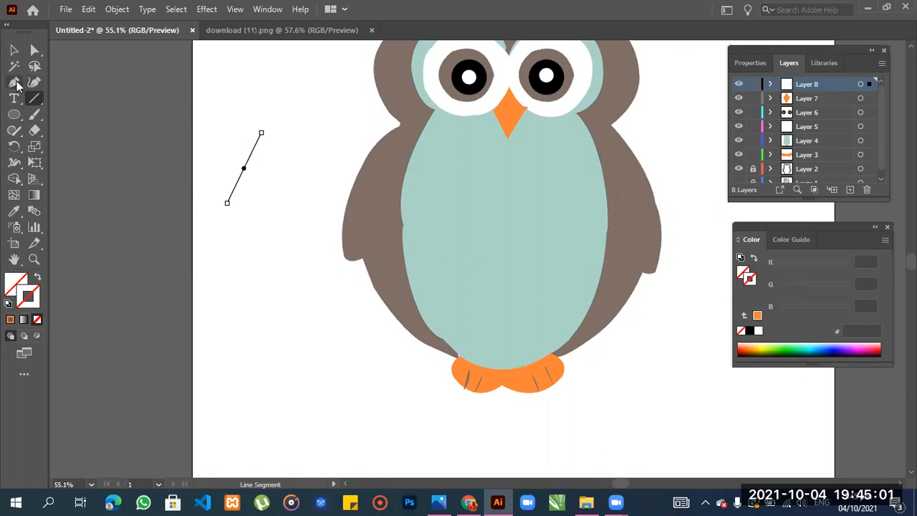
mouse_move(265, 136)
left_mouse_down()
mouse_move(291, 179)
mouse_move(282, 143)
mouse_move(303, 145)
mouse_move(296, 179)
mouse_move(266, 136)
left_mouse_up()
left_click(266, 134)
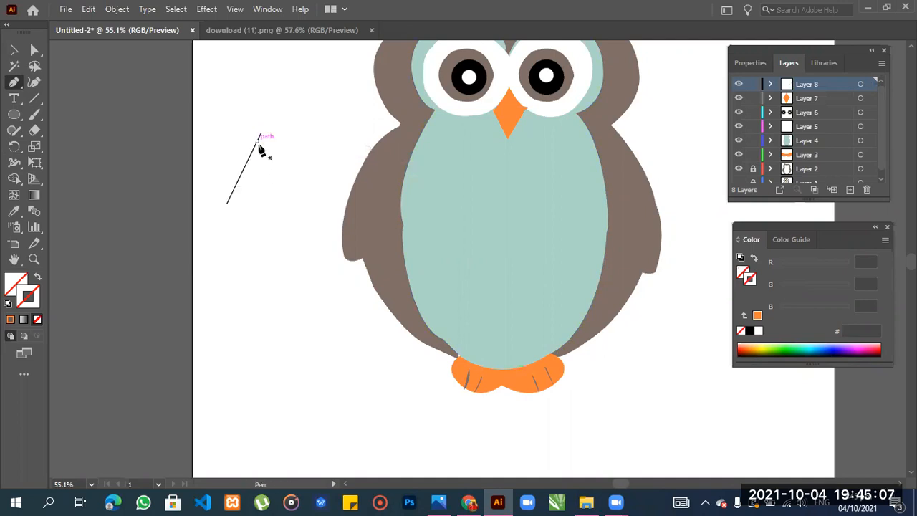
left_click(224, 227)
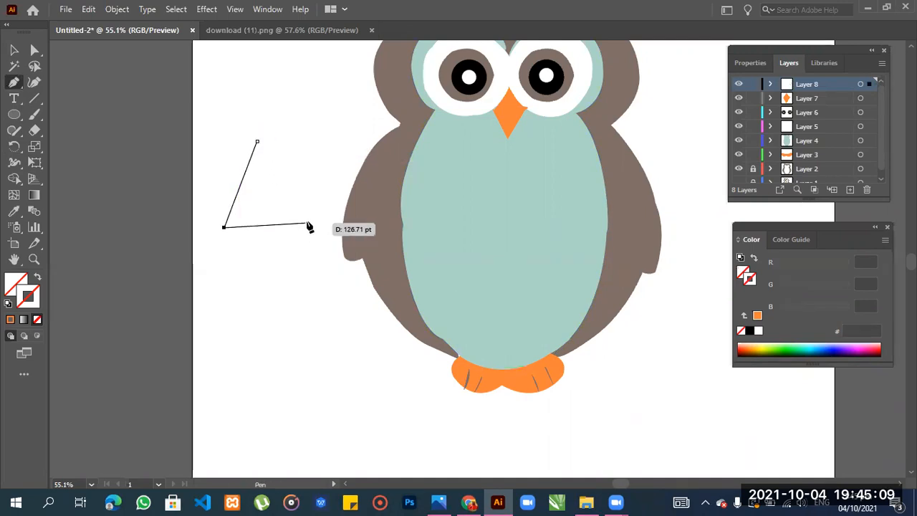
left_click(310, 220)
left_click(263, 140)
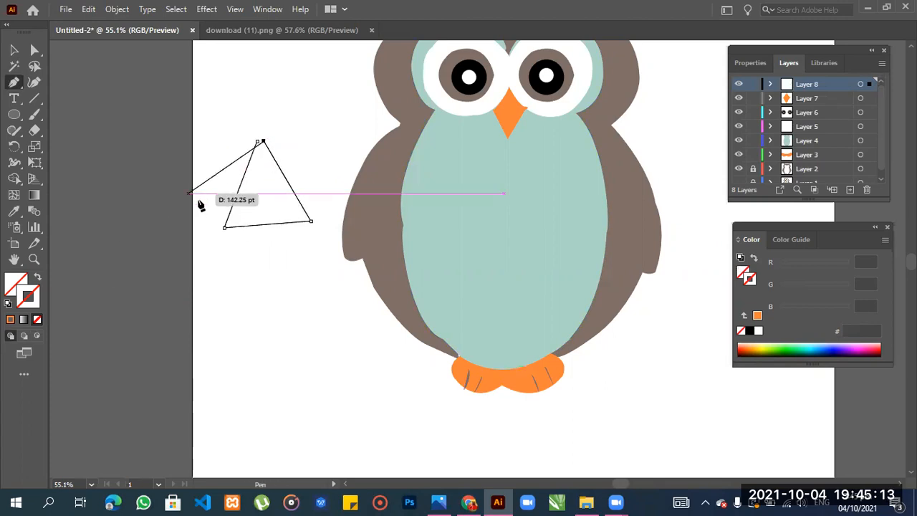
left_click(10, 319)
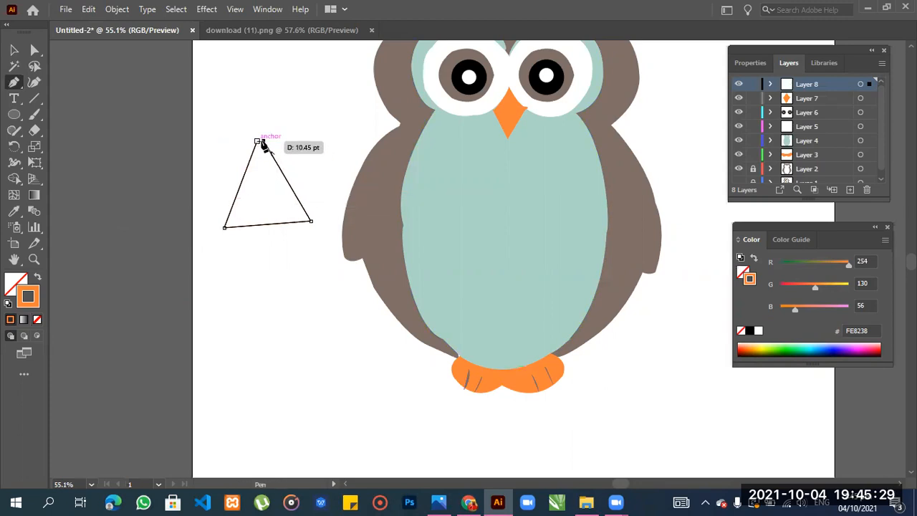
left_click(262, 141)
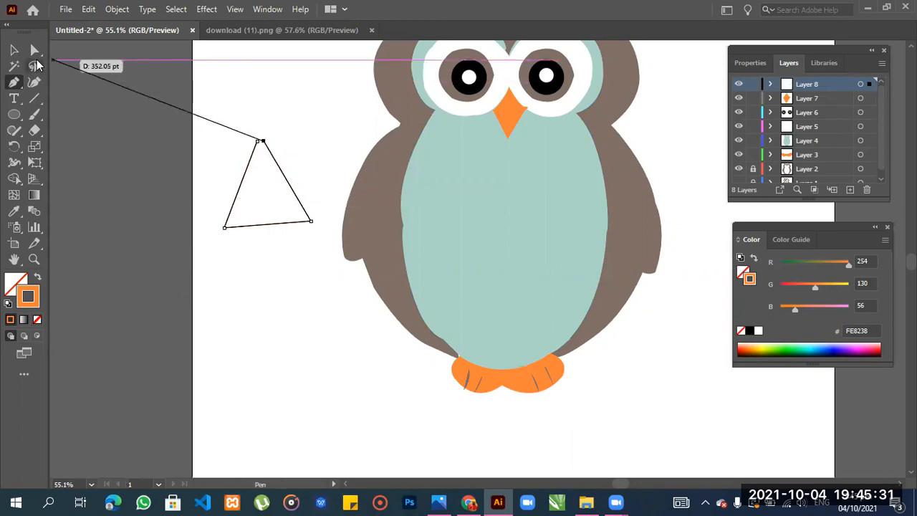
- Try to join the endpoints at the triangle's apex after selecting them with Direct Selection
left_click(33, 44)
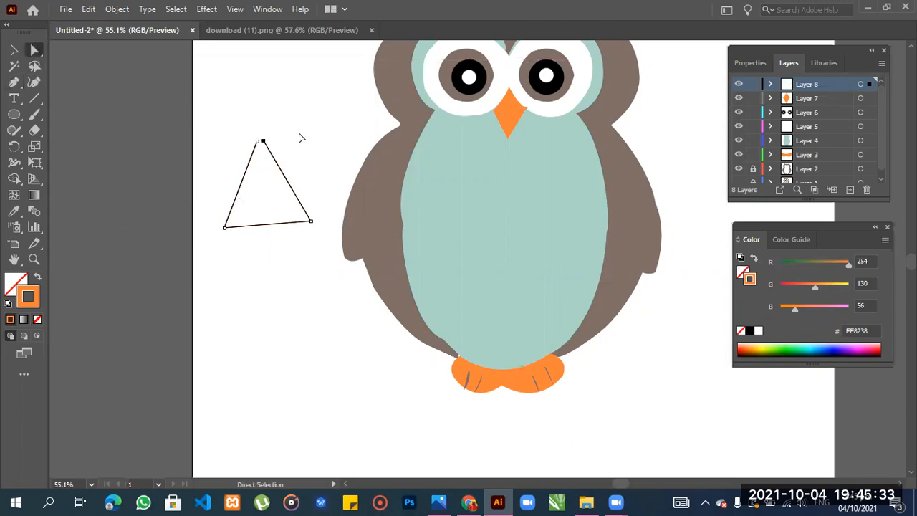
left_click_drag(243, 154, 244, 154)
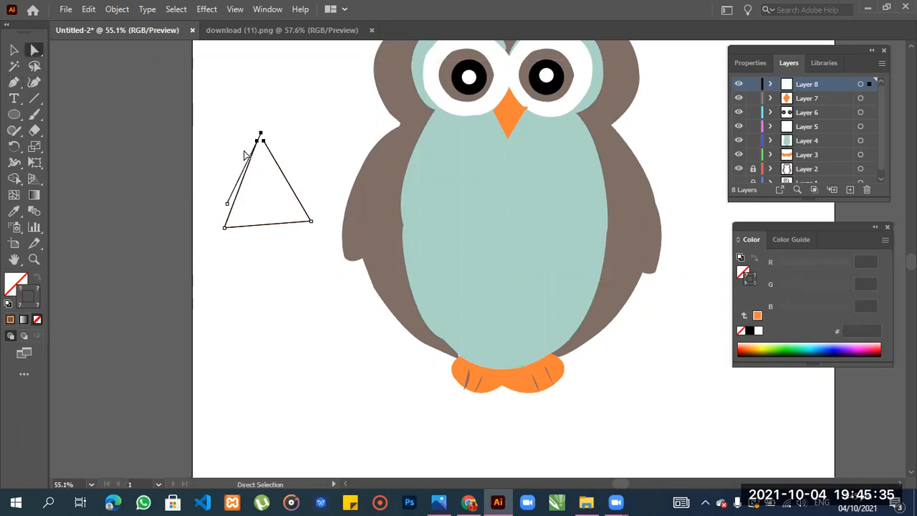
key("ctrl")
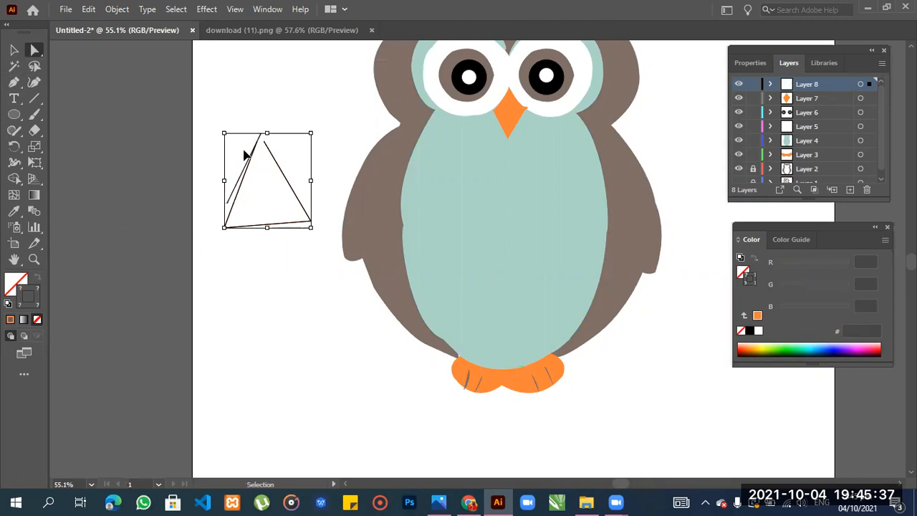
key("shift")
key("ctrl+j")
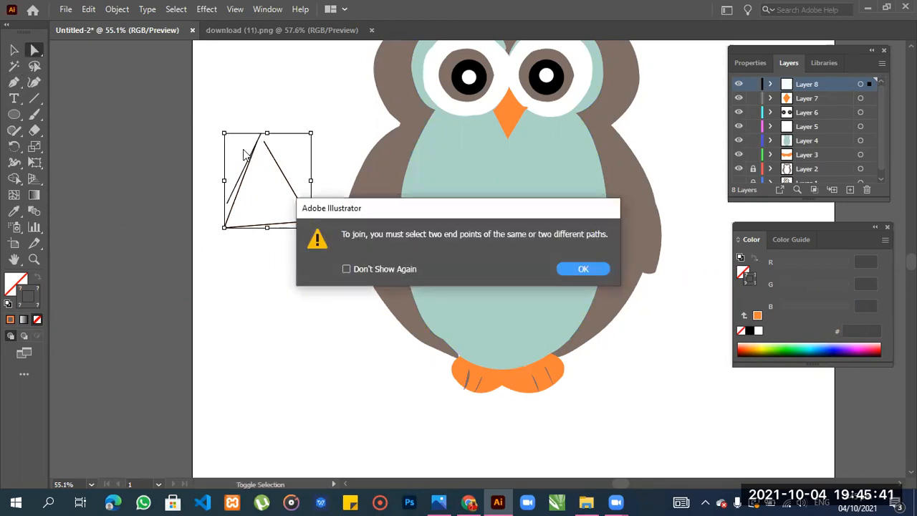
left_click(583, 270)
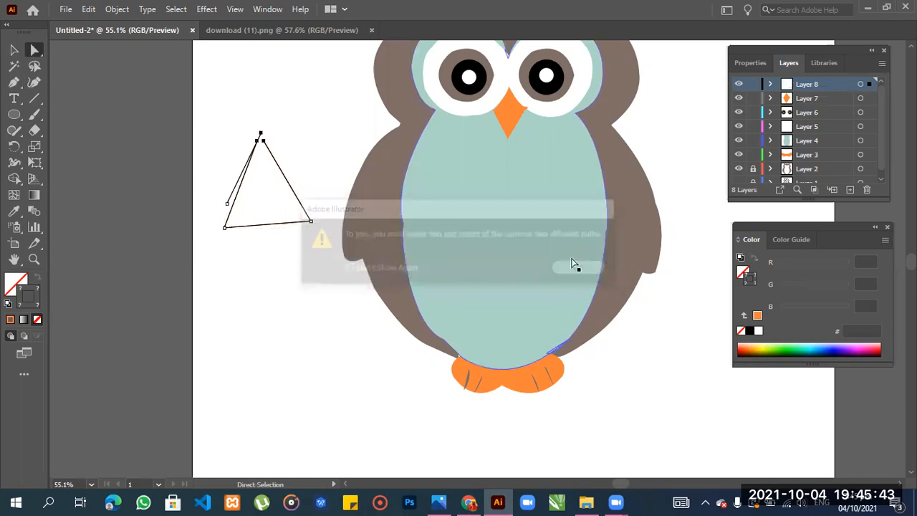
key("ctrl+shift")
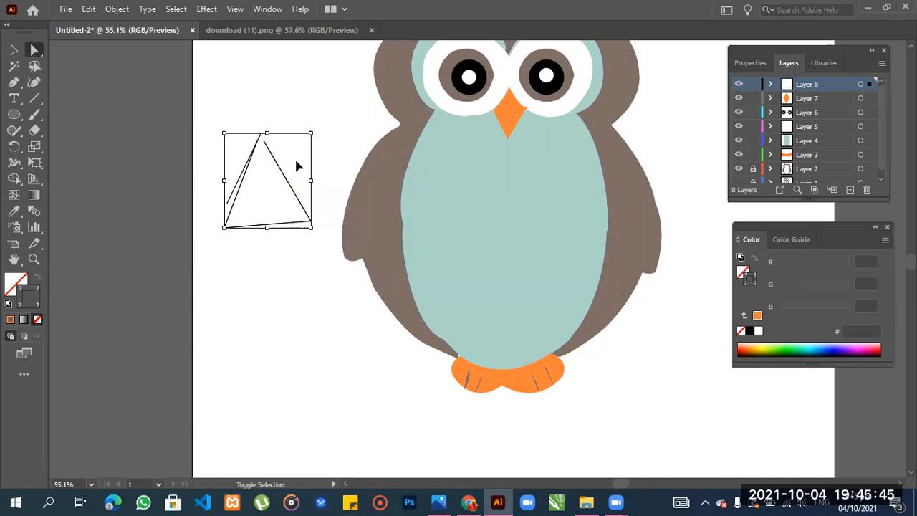
- Join the triangle's two apex endpoints into a closed shape, move its lower-left corner slightly outward and clear the selection
left_click_drag(260, 139, 256, 141)
left_click(297, 133)
left_click_drag(225, 227, 233, 235)
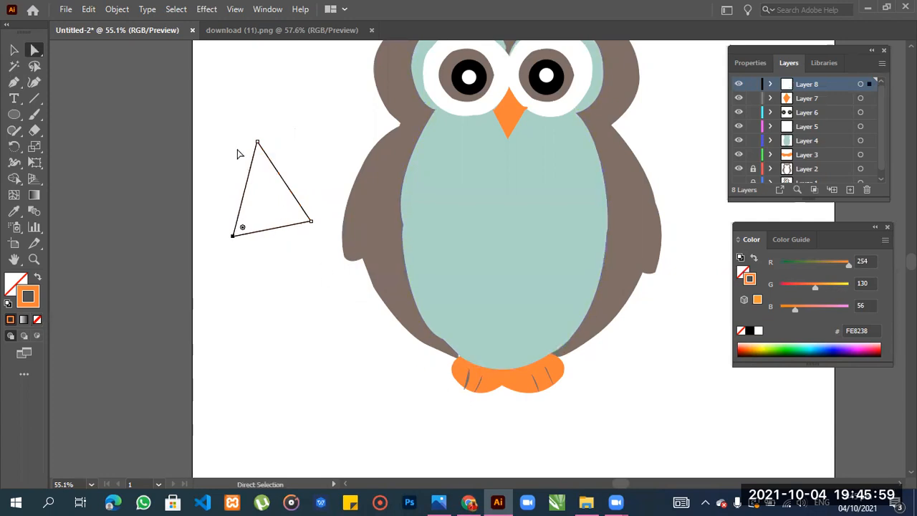
left_click(257, 142)
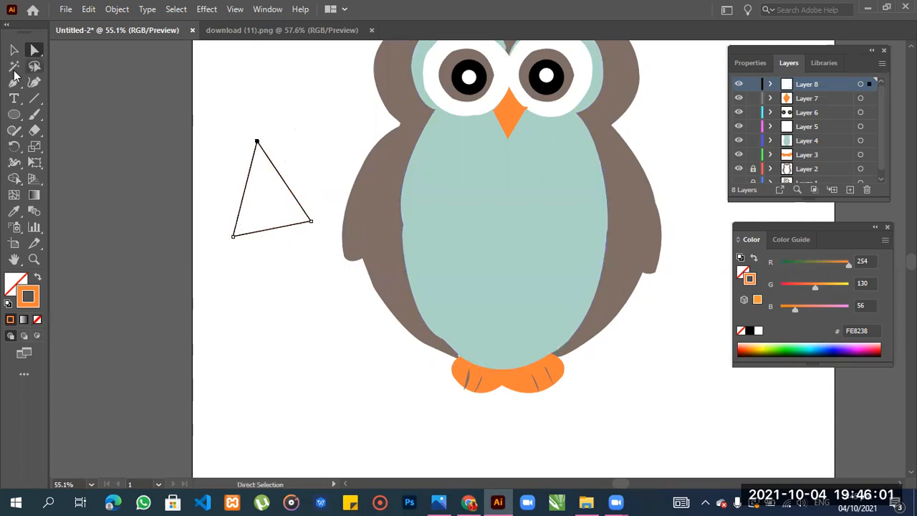
left_click(257, 141)
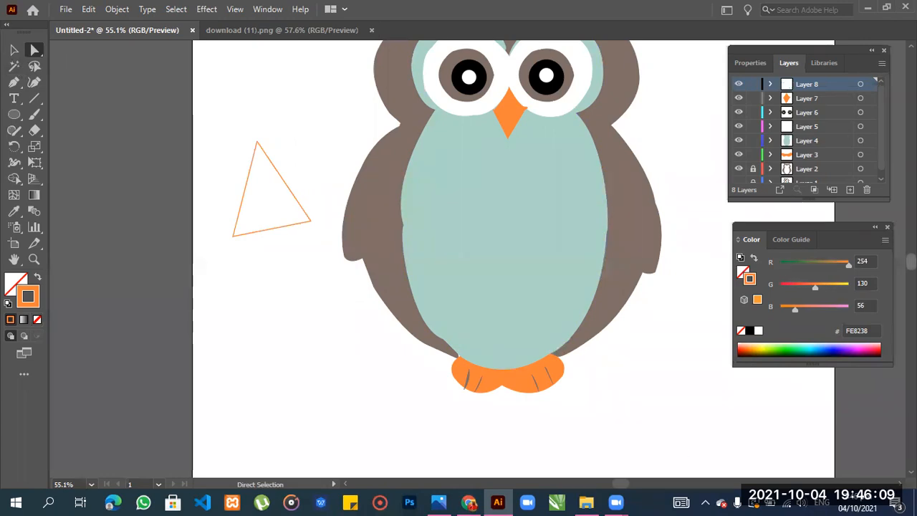
scroll(501, 258, "up", 2)
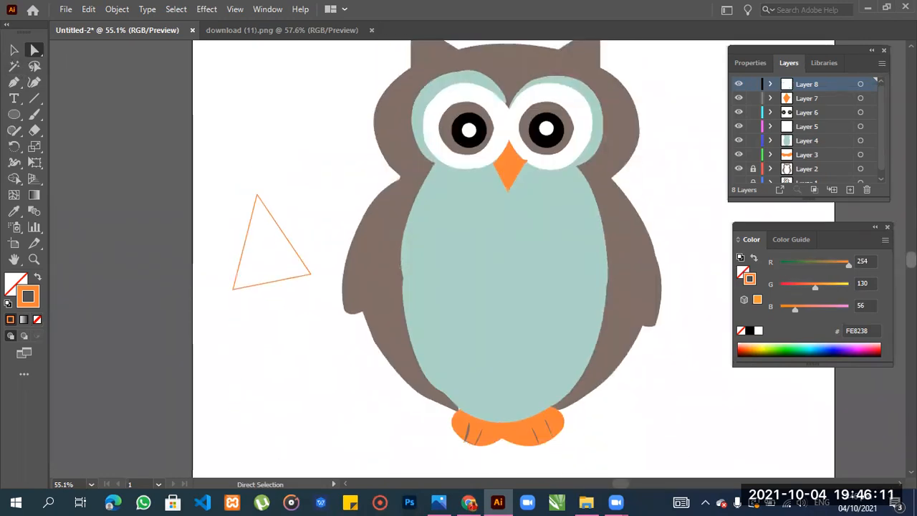
scroll(502, 258, "down", 4)
scroll(501, 258, "up", 8)
scroll(501, 258, "down", 5)
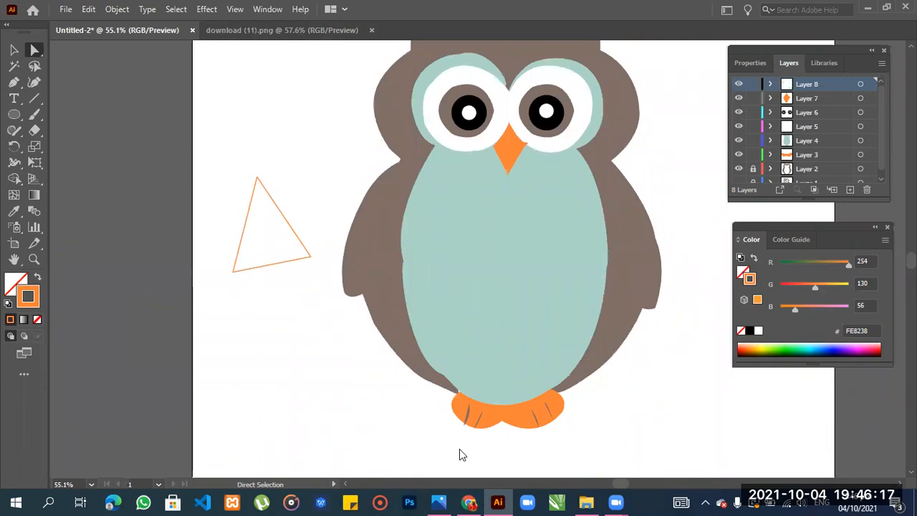
- Switch to Chrome, open Google, search for "vector cartoon" and browse the image results for example characters
mouse_move(479, 499)
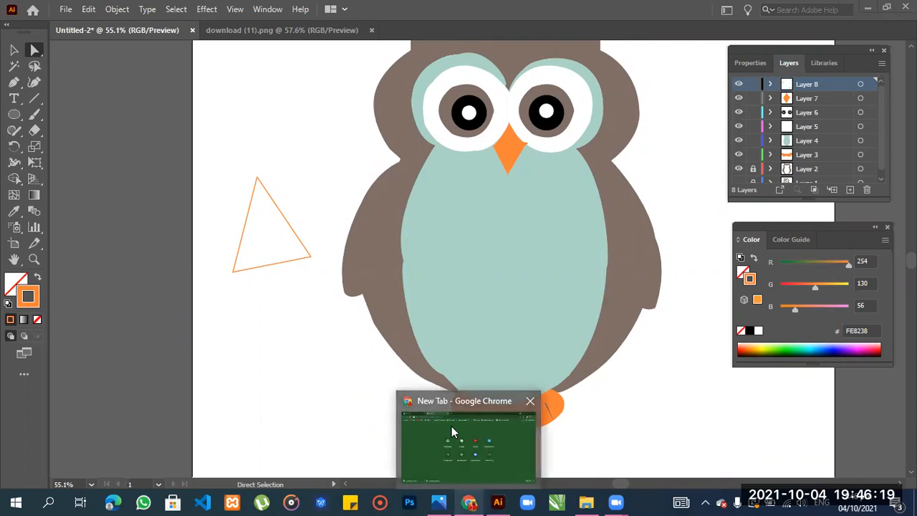
left_click(451, 427)
left_click(405, 228)
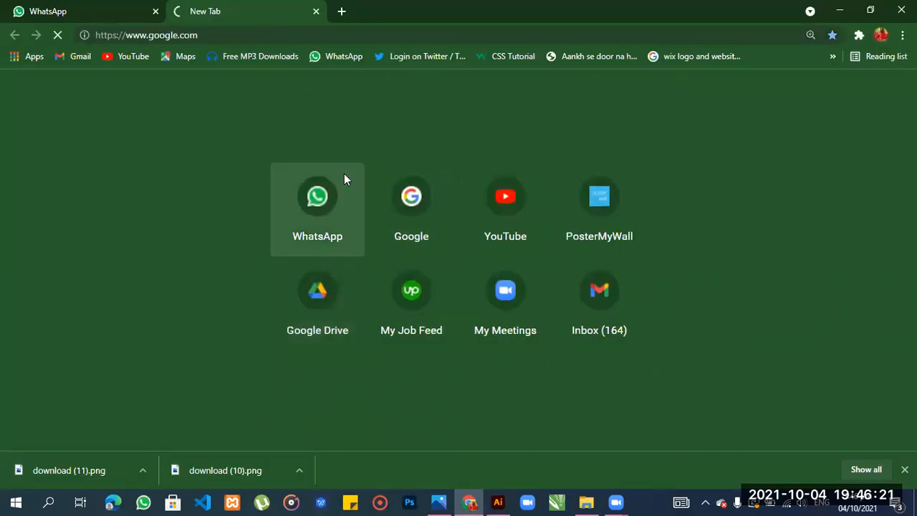
left_click(353, 249)
type("vector")
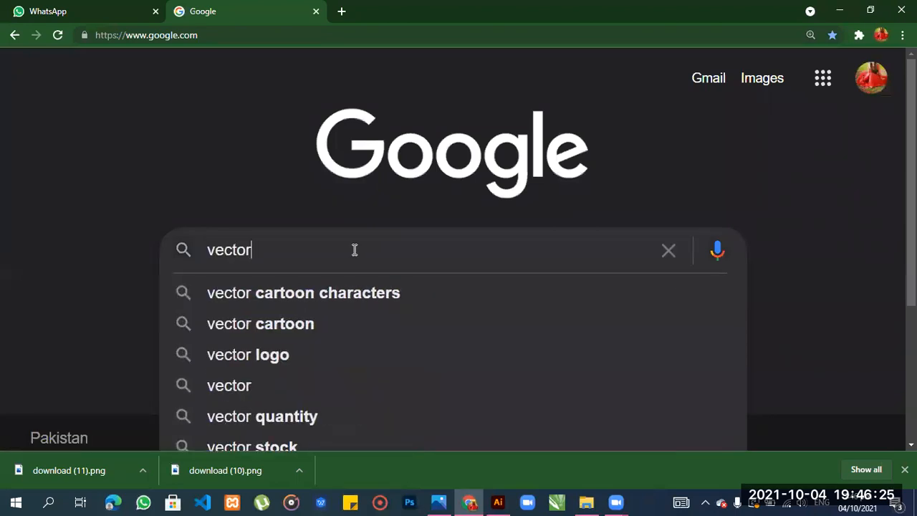
left_click(320, 326)
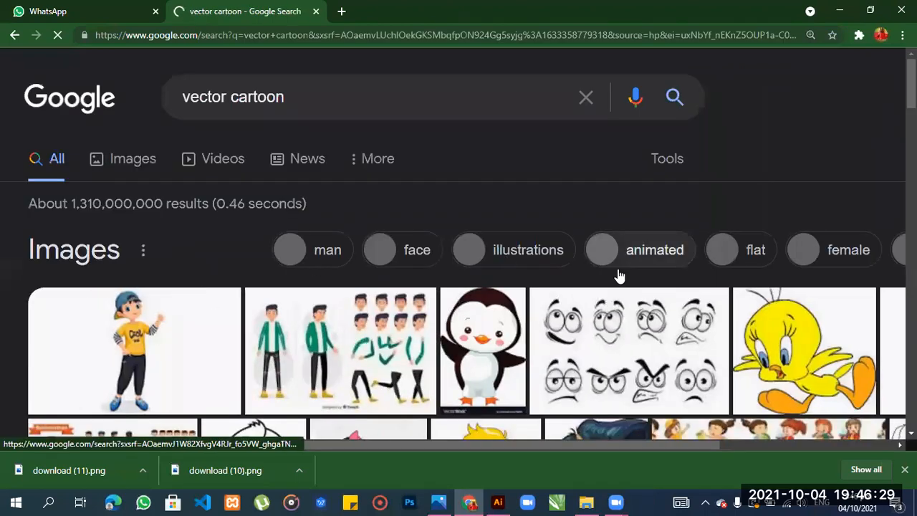
scroll(459, 287, "down", 3)
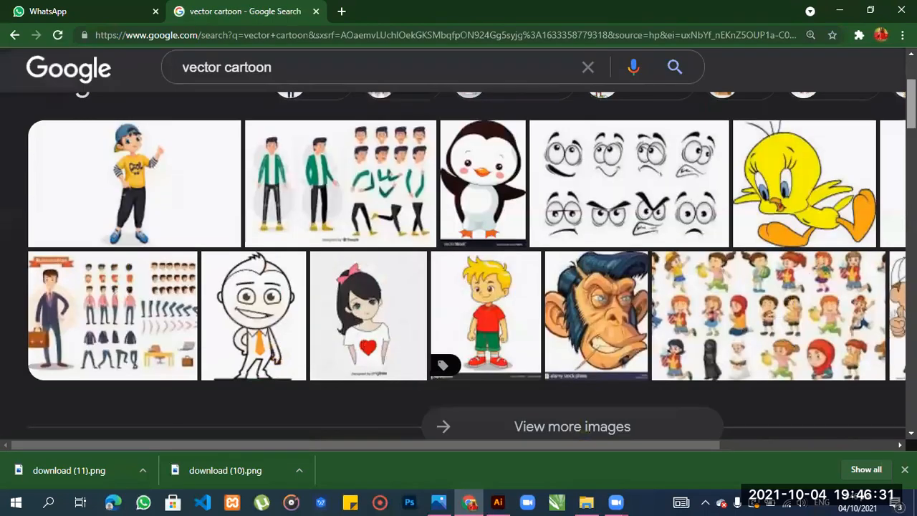
scroll(458, 272, "down", 1)
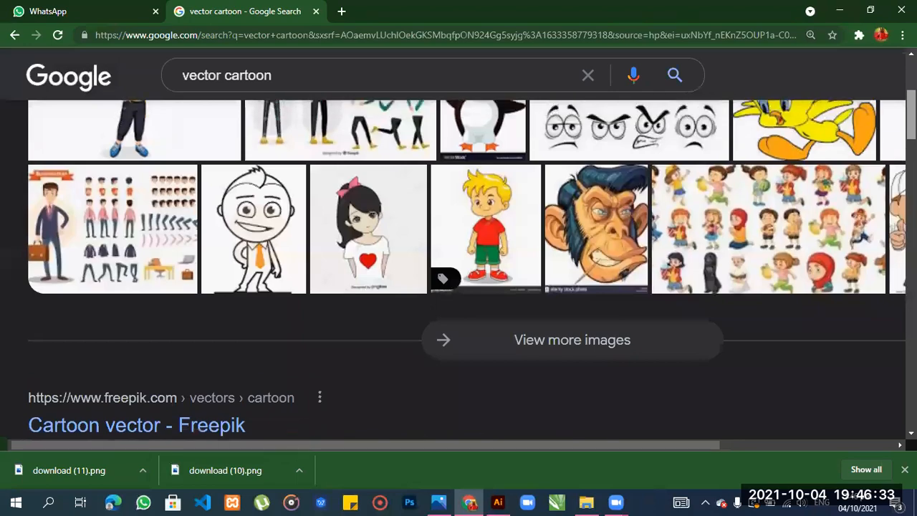
scroll(459, 272, "down", 2)
scroll(459, 272, "up", 4)
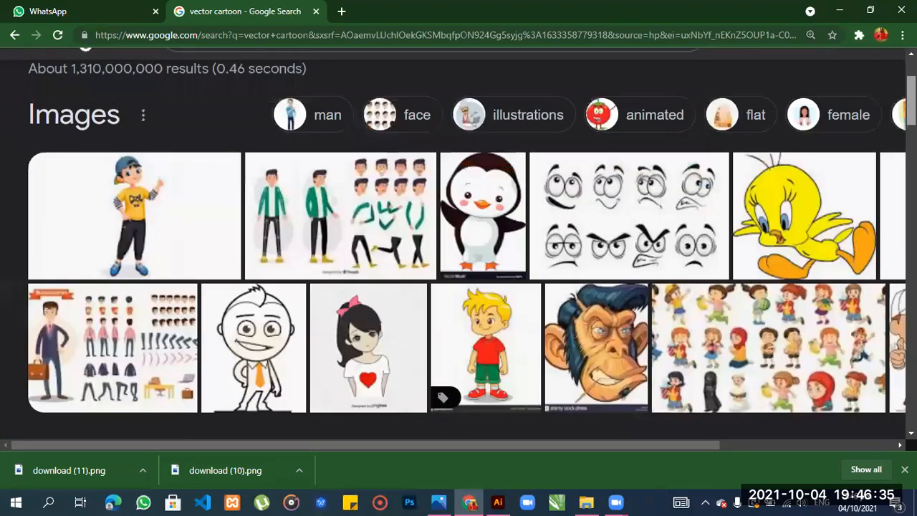